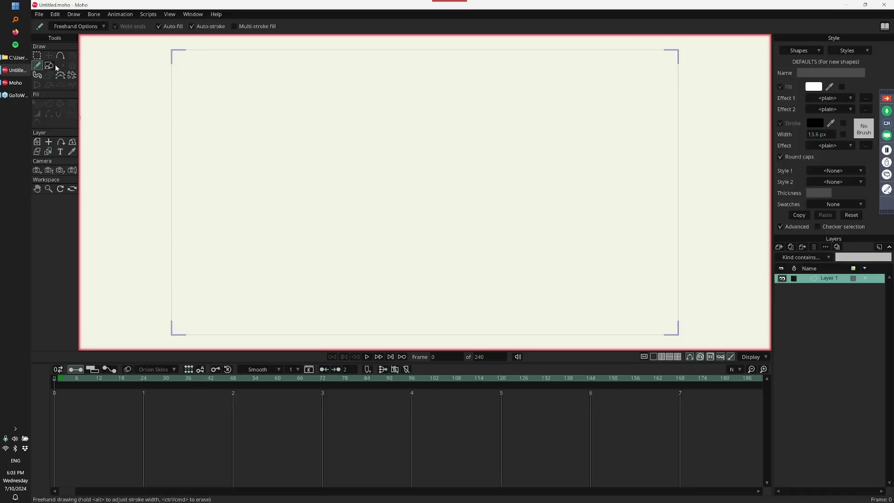
# Draw a filled white oval, wider than tall, just left of the canvas centre with the Draw Shape tool
pyautogui.press('r')
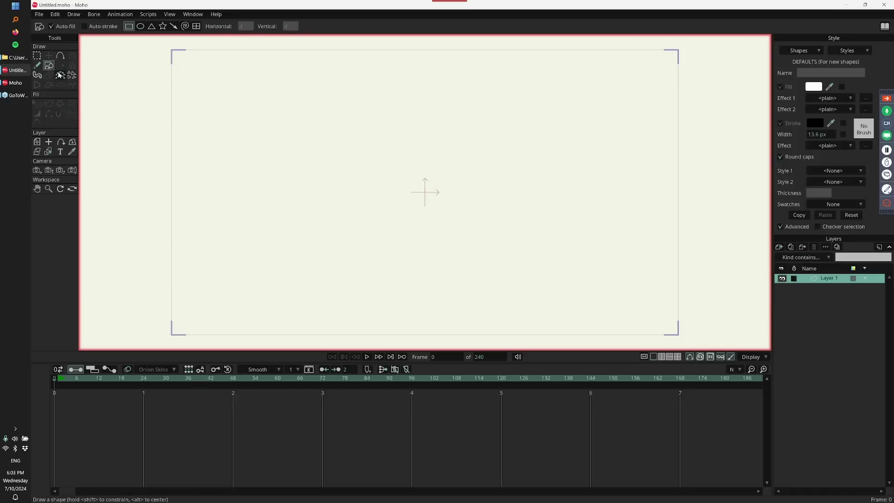
pyautogui.click(141, 27)
pyautogui.moveTo(277, 152); pyautogui.dragTo(442, 250)
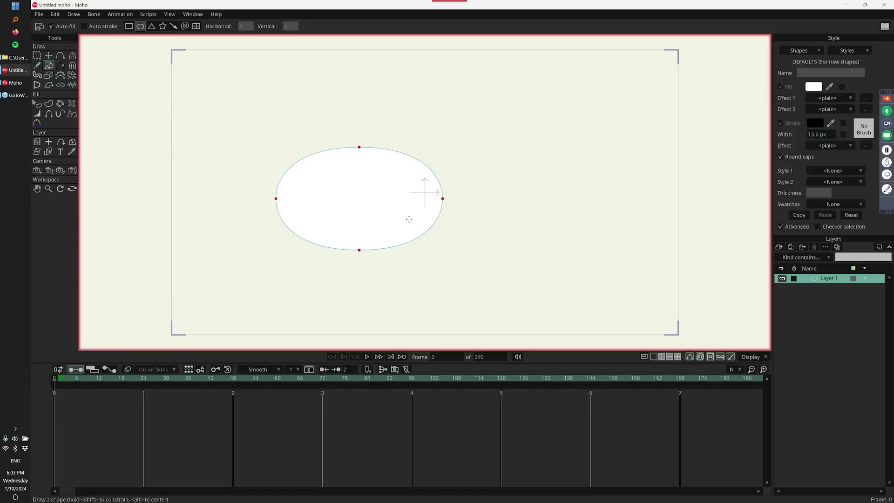
# Add a black stroke to the oval and set its width to 9 px
pyautogui.press('q')
pyautogui.click(348, 191)
pyautogui.click(789, 125)
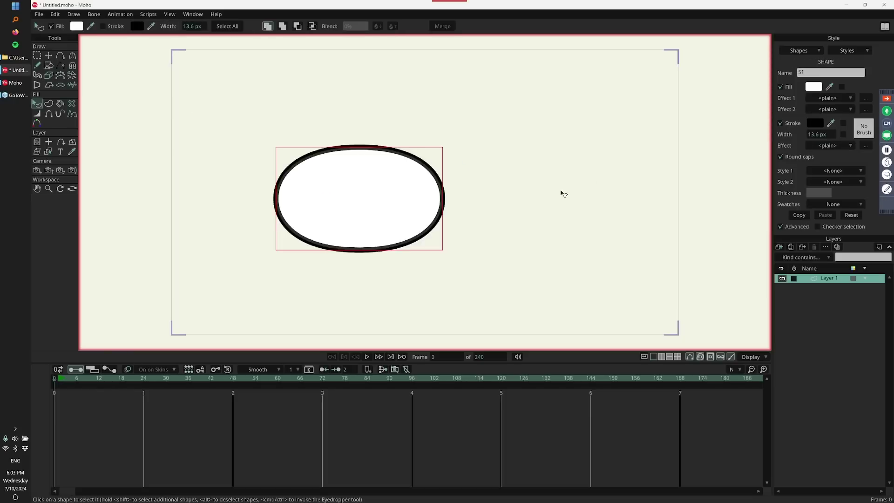
pyautogui.moveTo(825, 136); pyautogui.dragTo(810, 139)
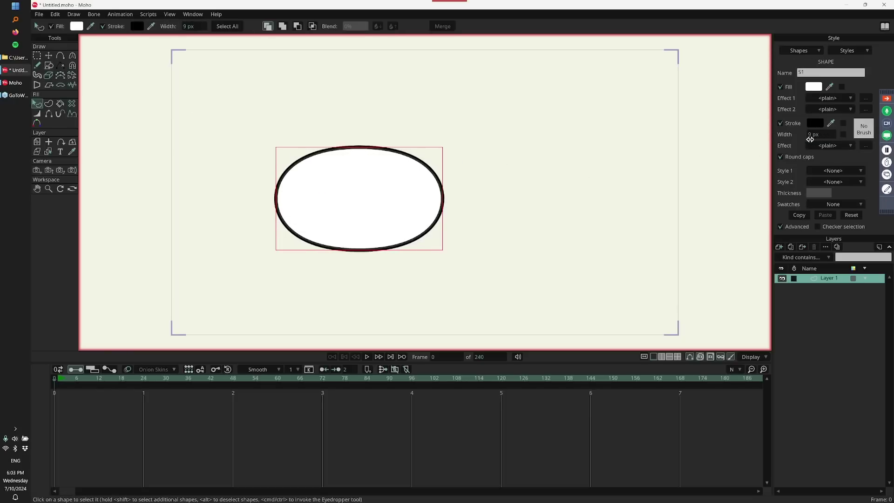
pyautogui.click(501, 179)
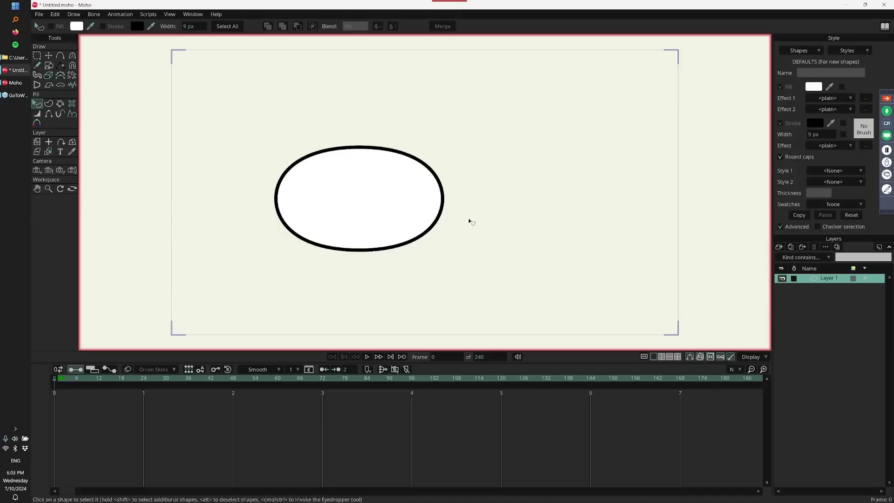
# Draw an open, unfilled wavy line with two crests and two troughs above and right of the oval, using Add Point
pyautogui.click(62, 55)
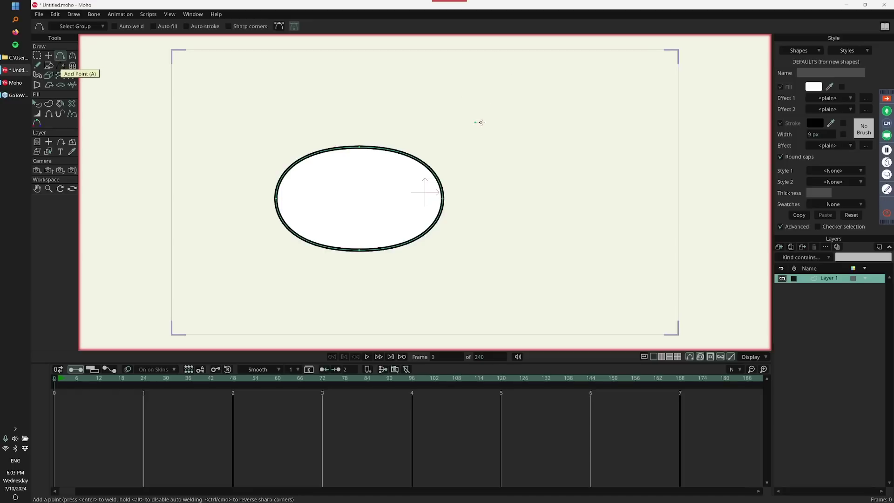
pyautogui.moveTo(482, 122); pyautogui.dragTo(551, 119)
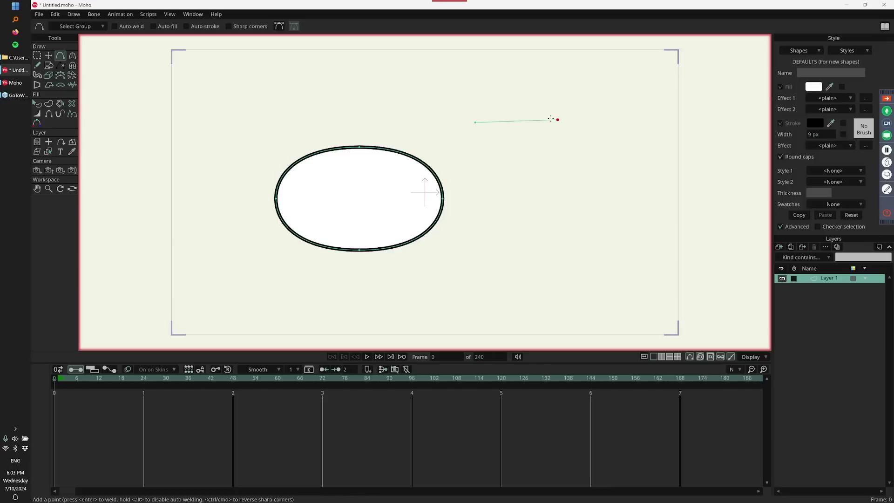
pyautogui.click(497, 120)
pyautogui.moveTo(497, 120); pyautogui.dragTo(547, 137)
pyautogui.click(515, 95)
pyautogui.click(521, 114)
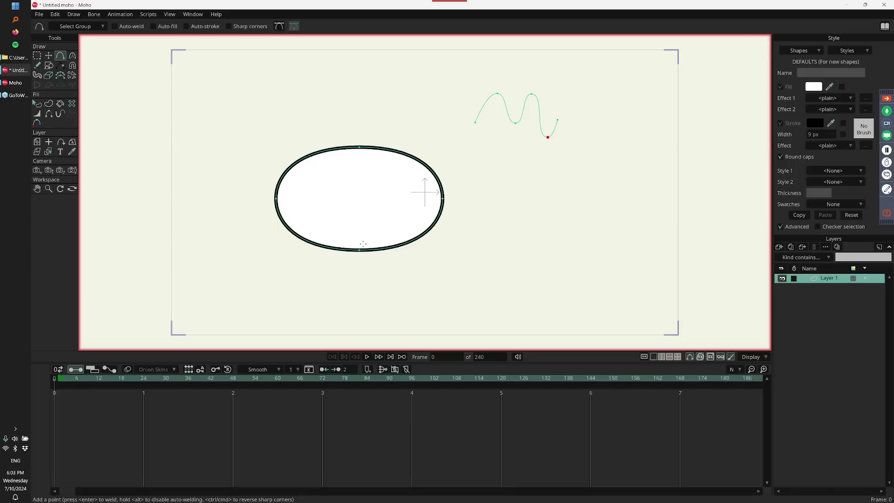
pyautogui.click(37, 56)
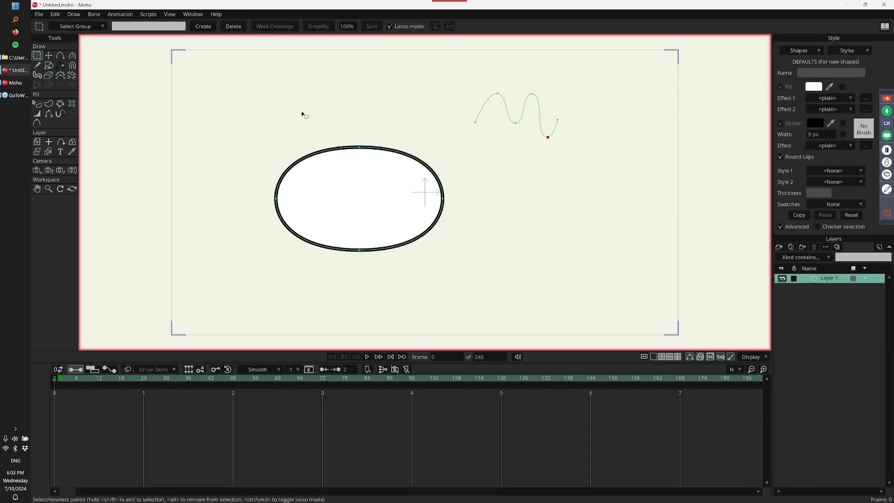
pyautogui.moveTo(481, 120); pyautogui.dragTo(502, 120)
pyautogui.moveTo(562, 121); pyautogui.dragTo(561, 122)
pyautogui.moveTo(457, 122)
pyautogui.mouseDown()
pyautogui.moveTo(571, 123)
pyautogui.moveTo(564, 115)
pyautogui.moveTo(566, 125)
pyautogui.mouseUp()
pyautogui.click(60, 55)
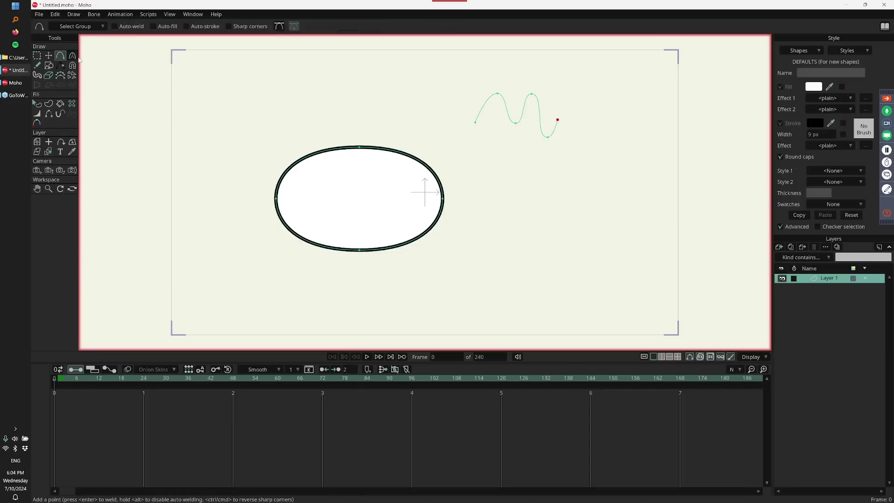
pyautogui.moveTo(488, 186); pyautogui.dragTo(602, 198)
pyautogui.hotkey('ctrl', 'z')
# Level the wavy line's two end points to the same height by collapsing their vertical scale
pyautogui.press('g')
pyautogui.click(475, 122)
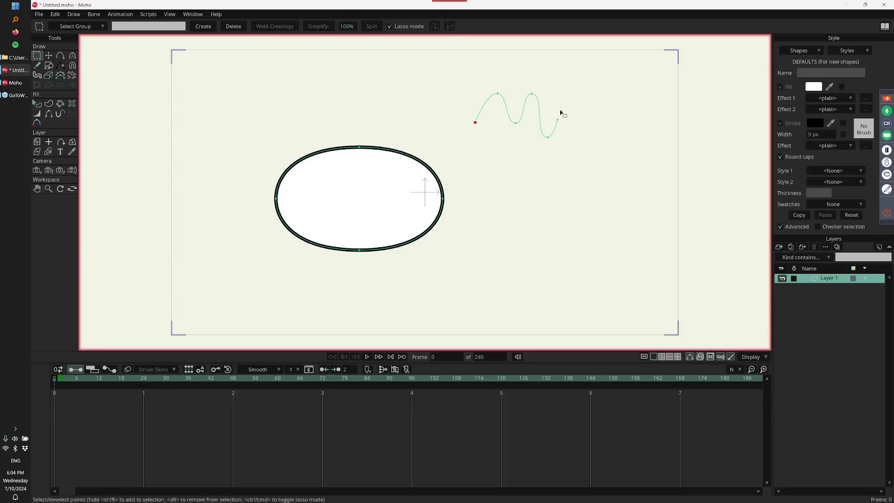
pyautogui.keyDown('shift'); pyautogui.moveTo(562, 111); pyautogui.dragTo(567, 125); pyautogui.keyUp('shift')
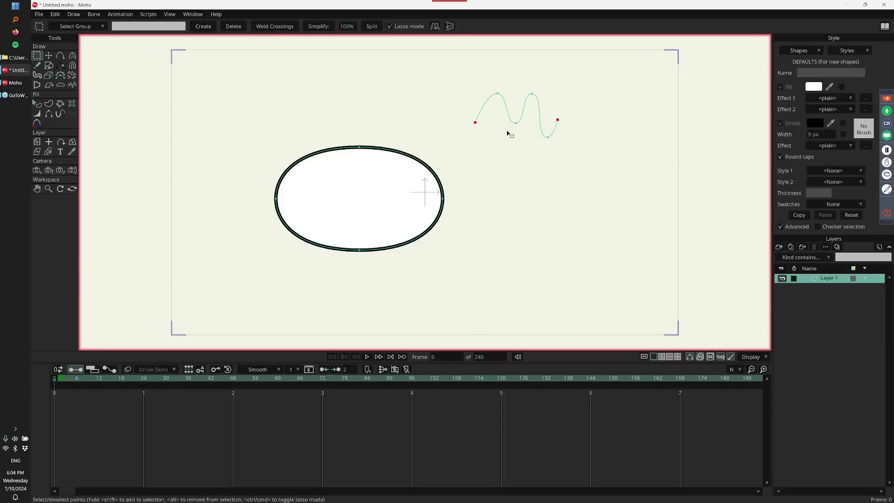
pyautogui.click(44, 56)
pyautogui.click(291, 26)
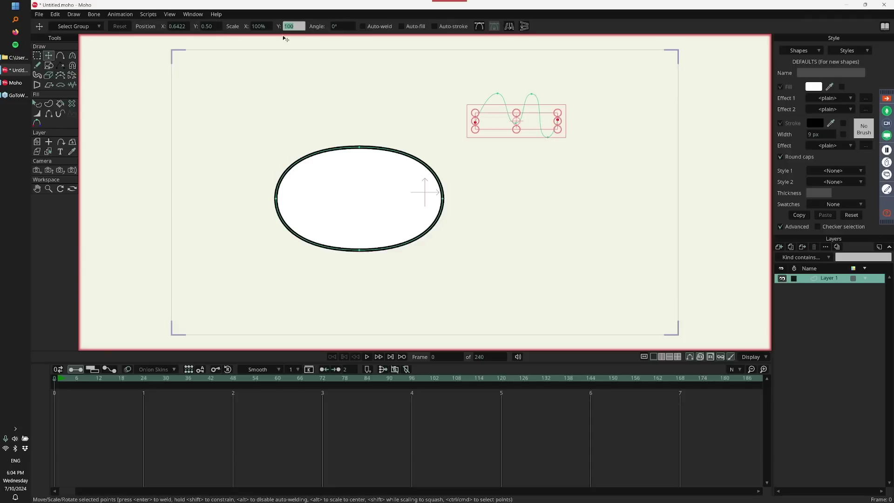
pyautogui.press('Return')
# Select all the oval's points and apply the wavy line to its outline as a curve profile
pyautogui.click(36, 56)
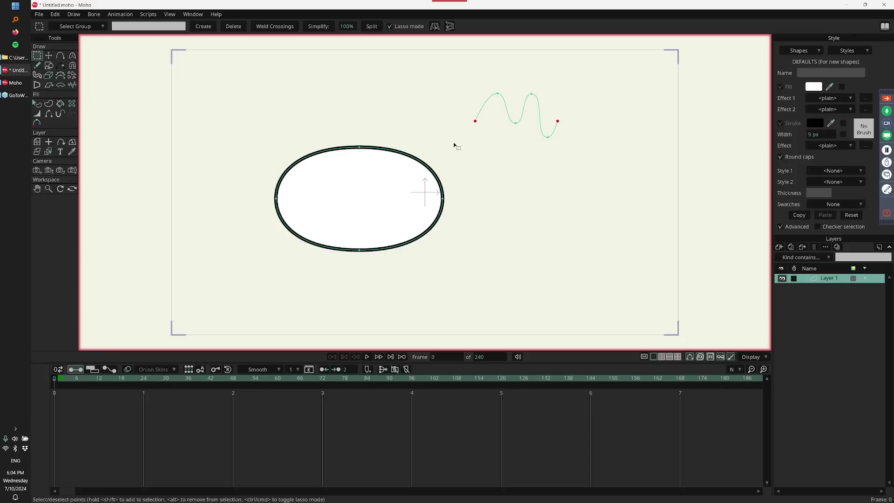
pyautogui.moveTo(454, 184)
pyautogui.mouseDown()
pyautogui.moveTo(253, 209)
pyautogui.moveTo(421, 248)
pyautogui.moveTo(367, 255)
pyautogui.mouseUp()
pyautogui.moveTo(457, 176)
pyautogui.mouseDown()
pyautogui.moveTo(410, 129)
pyautogui.moveTo(231, 209)
pyautogui.moveTo(427, 261)
pyautogui.moveTo(451, 178)
pyautogui.mouseUp()
pyautogui.moveTo(444, 142)
pyautogui.mouseDown()
pyautogui.moveTo(428, 130)
pyautogui.moveTo(272, 249)
pyautogui.moveTo(441, 236)
pyautogui.moveTo(448, 143)
pyautogui.mouseUp()
pyautogui.moveTo(249, 140); pyautogui.dragTo(459, 272)
pyautogui.moveTo(377, 135)
pyautogui.mouseDown()
pyautogui.moveTo(346, 157)
pyautogui.moveTo(391, 142)
pyautogui.mouseUp()
pyautogui.click(73, 114)
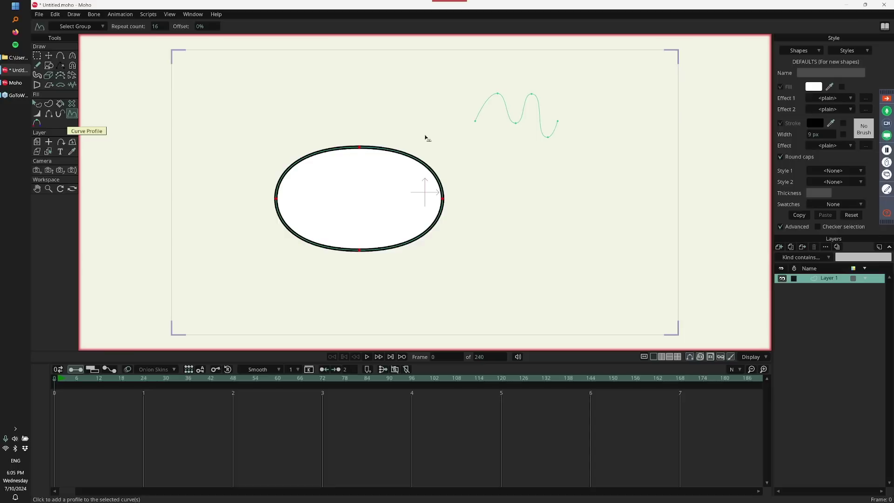
pyautogui.click(484, 110)
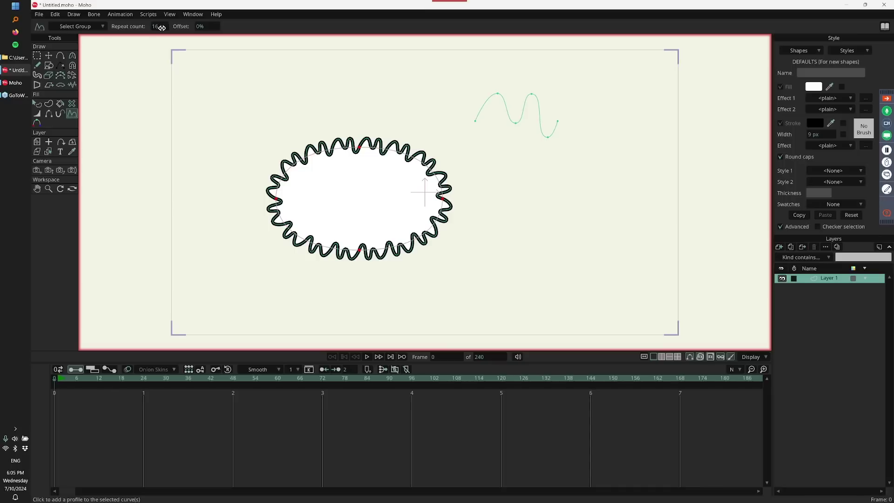
# Set the curve profile's repeat count to 14 and its offset to 40% at frame 0
pyautogui.moveTo(160, 27)
pyautogui.mouseDown()
pyautogui.moveTo(215, 27)
pyautogui.moveTo(121, 27)
pyautogui.moveTo(166, 25)
pyautogui.mouseUp()
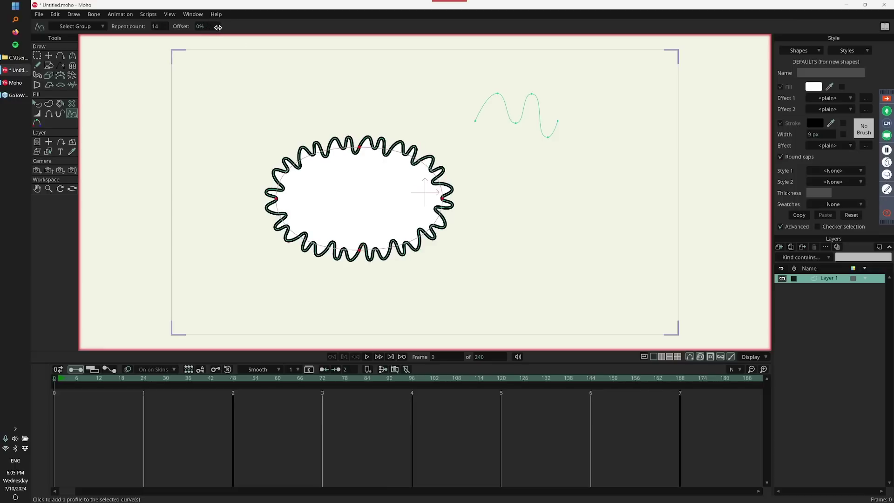
pyautogui.moveTo(213, 24); pyautogui.dragTo(298, 25)
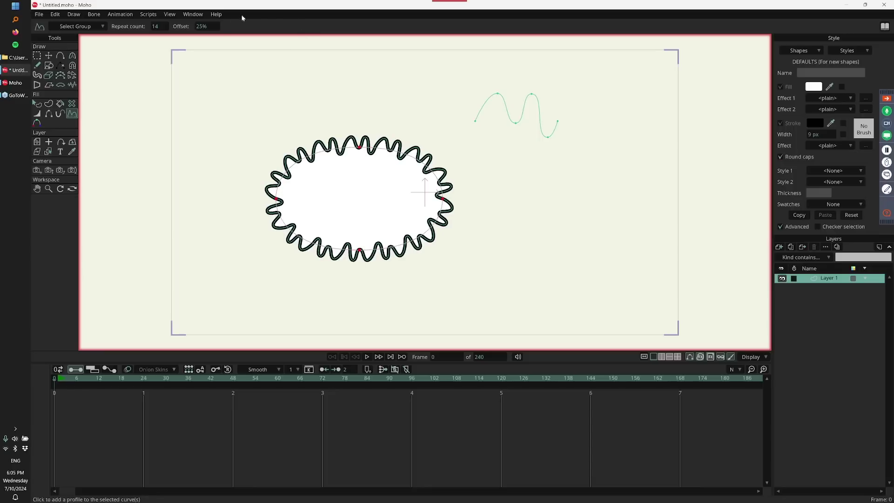
pyautogui.moveTo(210, 26)
pyautogui.mouseDown()
pyautogui.moveTo(250, 31)
pyautogui.moveTo(217, 37)
pyautogui.mouseUp()
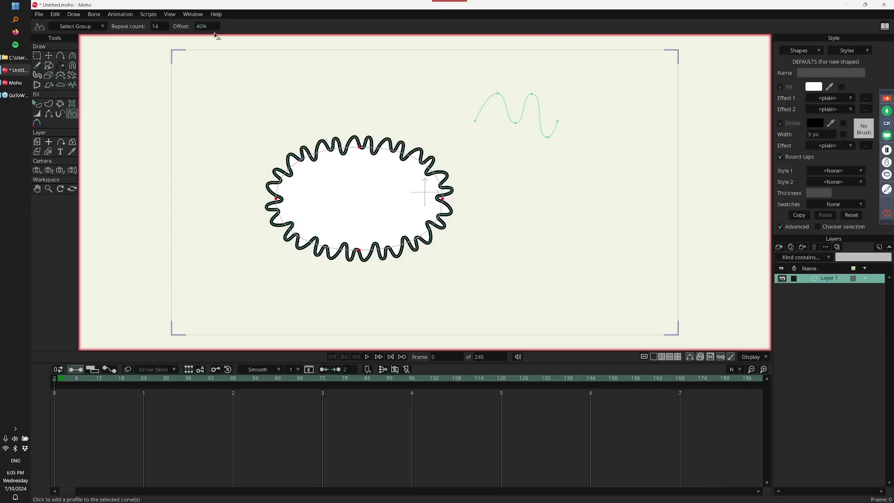
# Keyframe the curve profile offset at 0% on frame 1 and 5% on frame 18, and scrub the animation
pyautogui.click(58, 379)
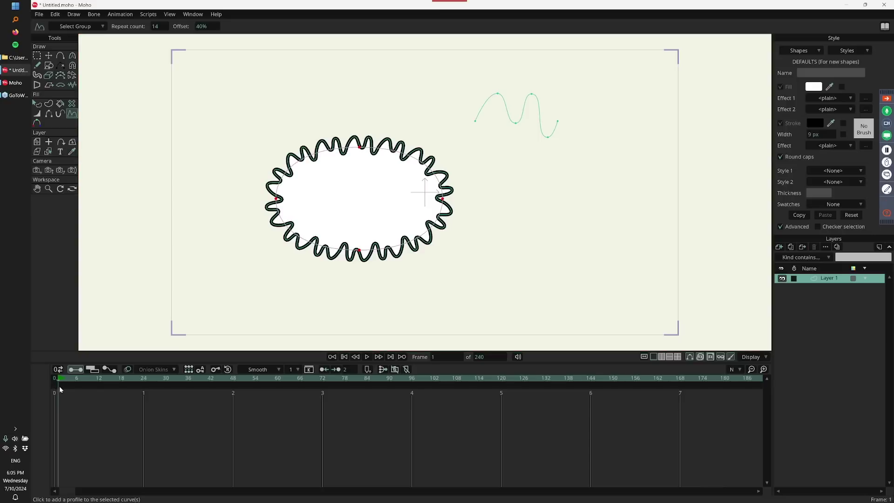
pyautogui.click(212, 26)
pyautogui.write('0')
pyautogui.press('Return')
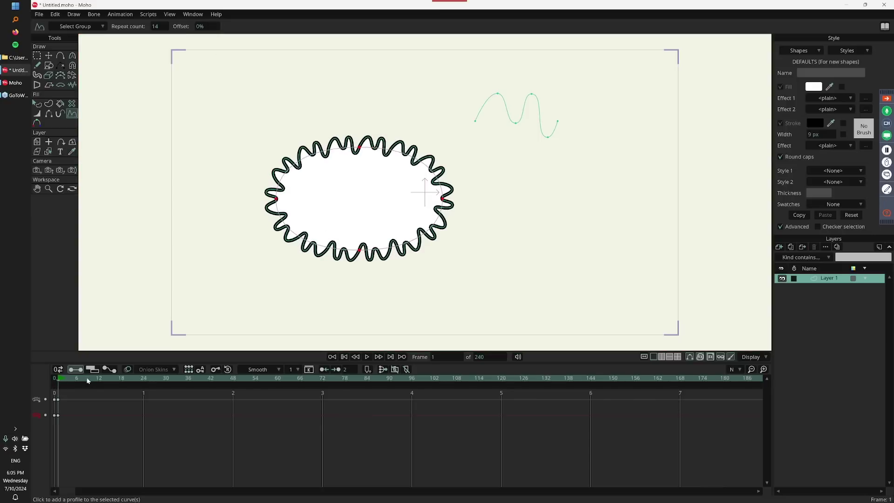
pyautogui.moveTo(87, 380); pyautogui.dragTo(121, 392)
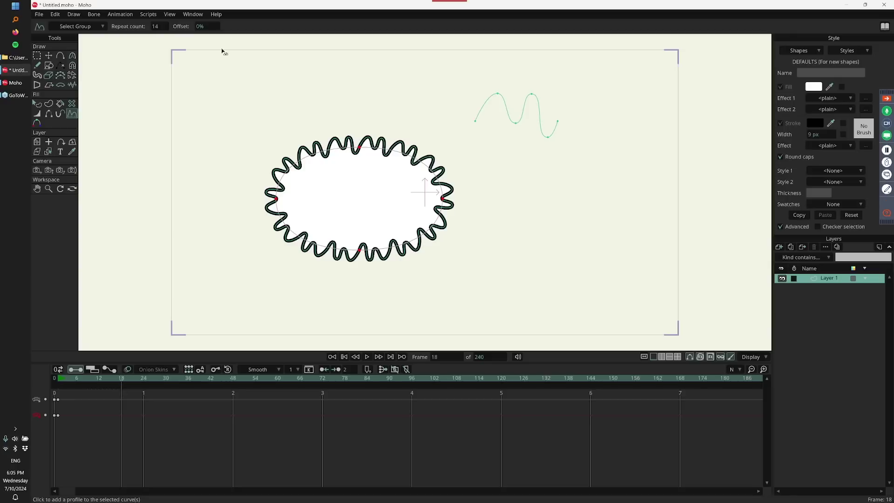
pyautogui.moveTo(215, 29); pyautogui.dragTo(234, 27)
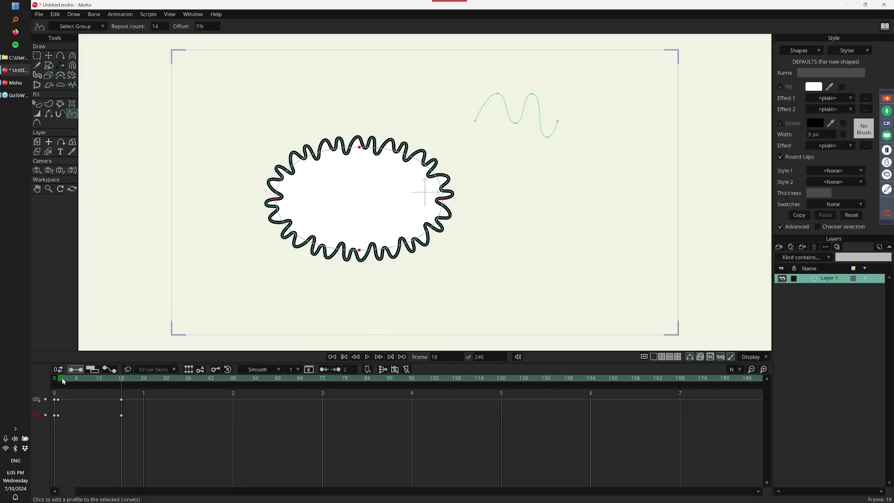
pyautogui.moveTo(64, 381); pyautogui.dragTo(128, 408)
# Set the frame 18 keyframes to Cycle interpolation and scrub through the looping motion
pyautogui.rightClick(122, 415)
pyautogui.click(225, 412)
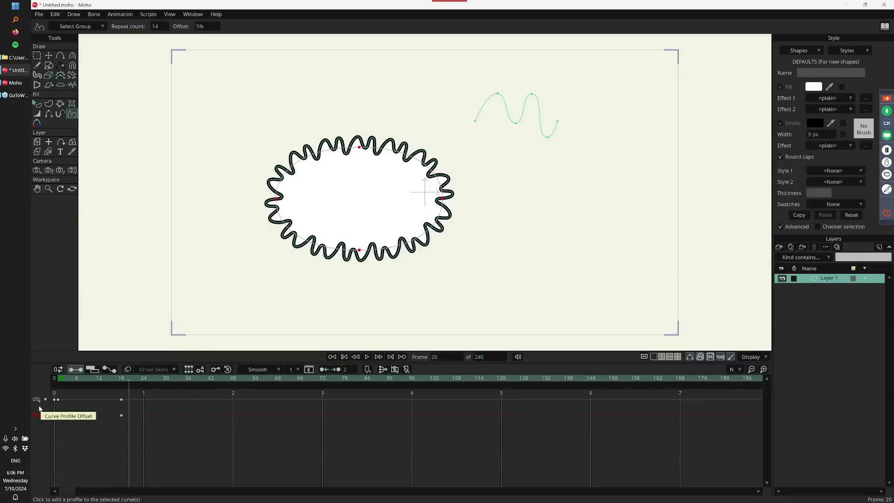
pyautogui.rightClick(122, 415)
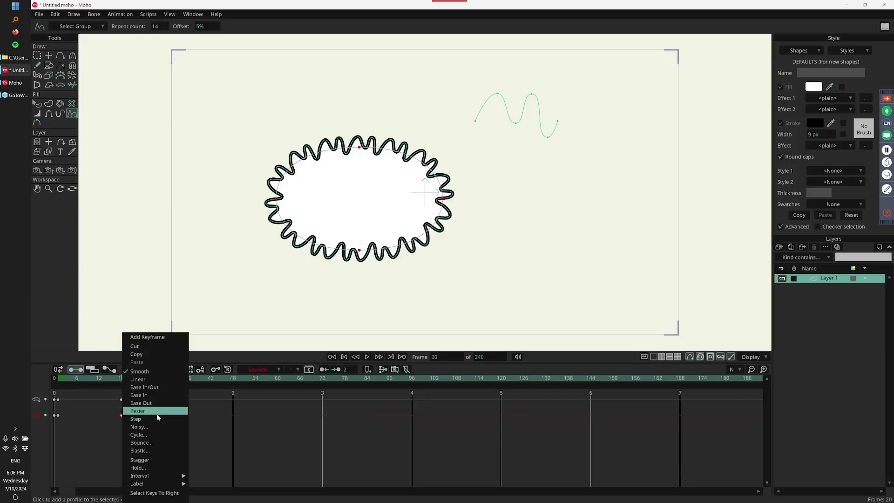
pyautogui.click(158, 435)
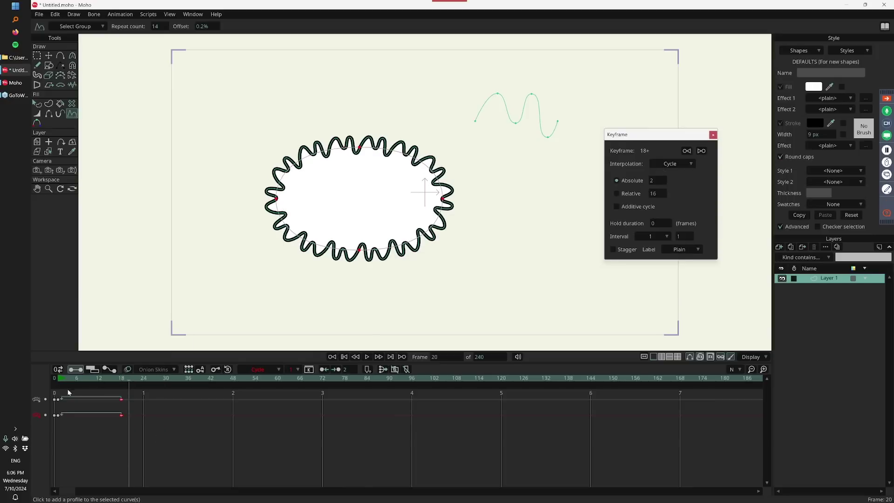
pyautogui.moveTo(68, 390); pyautogui.dragTo(438, 376)
pyautogui.moveTo(123, 379)
pyautogui.mouseDown()
pyautogui.moveTo(63, 381)
pyautogui.moveTo(59, 395)
pyautogui.moveTo(120, 391)
pyautogui.mouseUp()
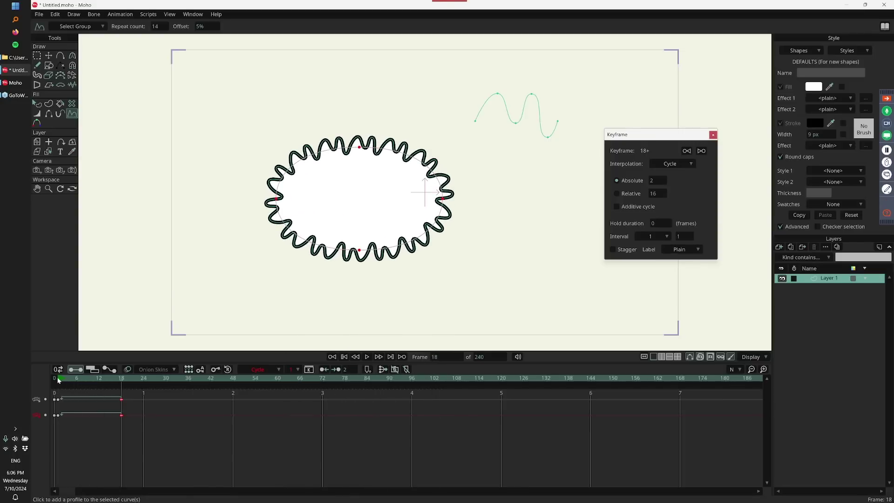
# Enable Additive cycle on the frame 18 keyframes and play back the animation
pyautogui.moveTo(58, 380); pyautogui.dragTo(122, 386)
pyautogui.moveTo(123, 383)
pyautogui.mouseDown()
pyautogui.moveTo(535, 385)
pyautogui.moveTo(60, 400)
pyautogui.mouseUp()
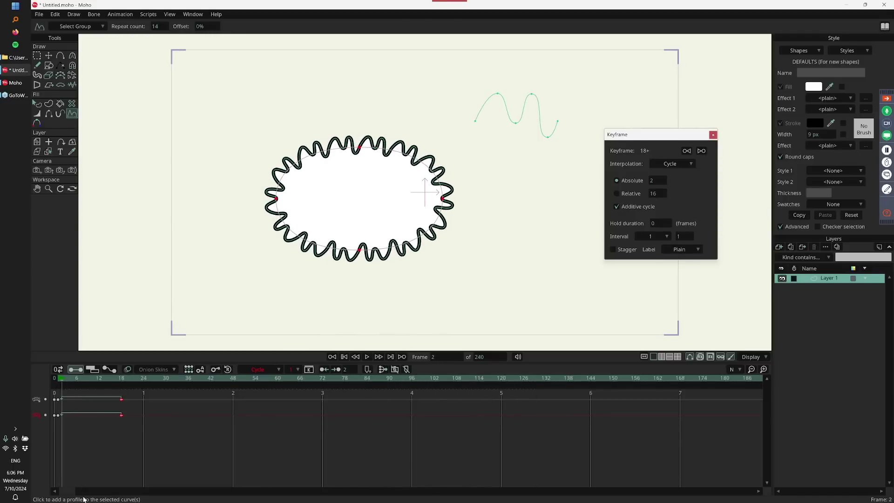
pyautogui.press('space')
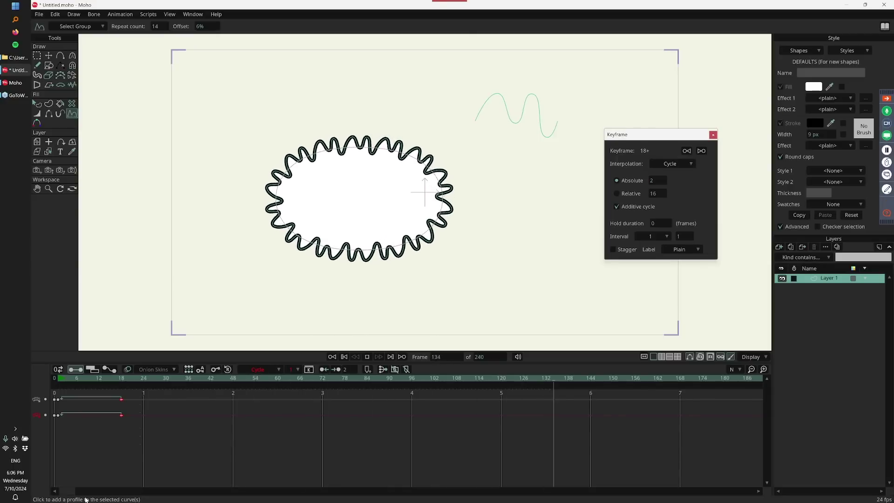
pyautogui.moveTo(58, 383); pyautogui.dragTo(129, 391)
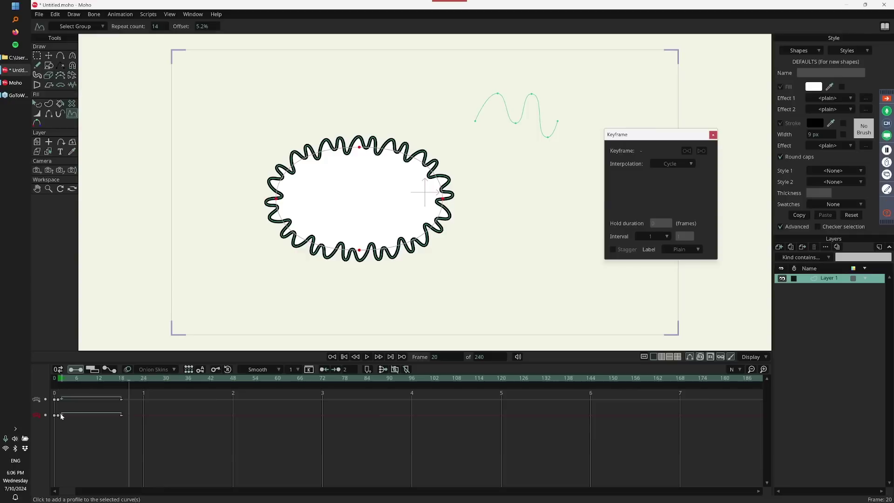
# Change the curve profile offset keyframe at frame 1 to Linear interpolation and play the animation from frame 2
pyautogui.rightClick(58, 415)
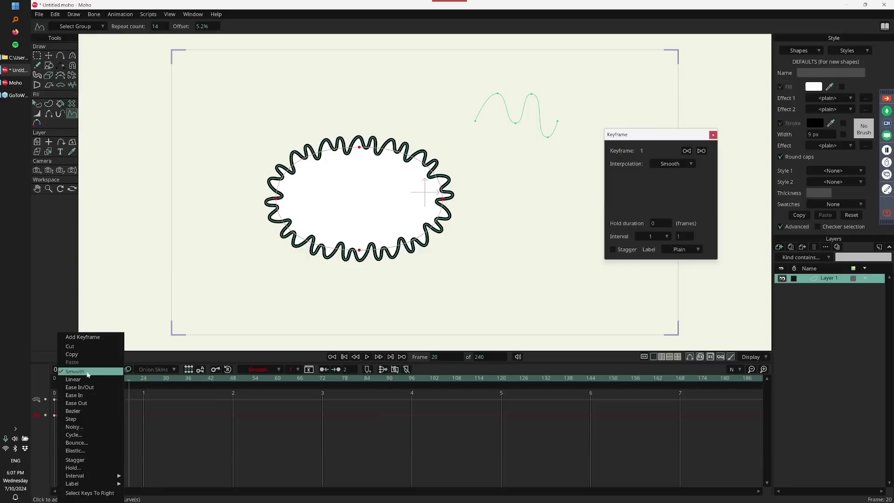
pyautogui.click(90, 379)
pyautogui.click(59, 416)
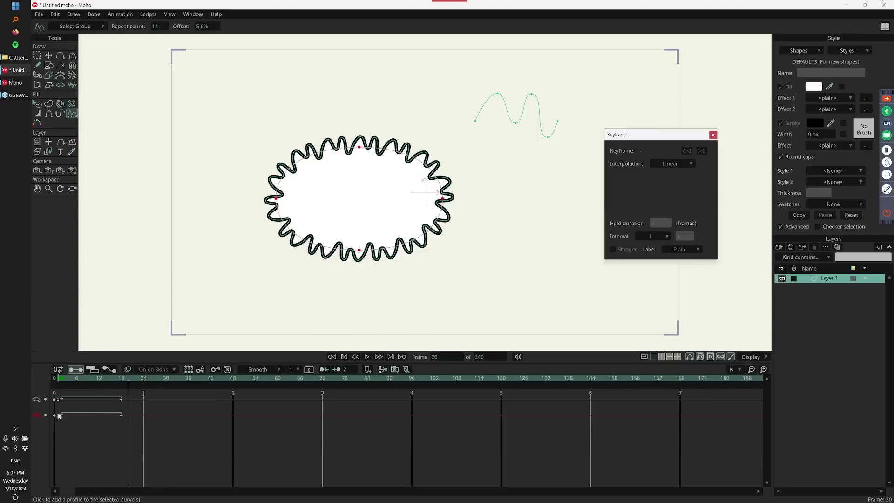
pyautogui.moveTo(116, 431); pyautogui.dragTo(109, 427)
pyautogui.click(64, 380)
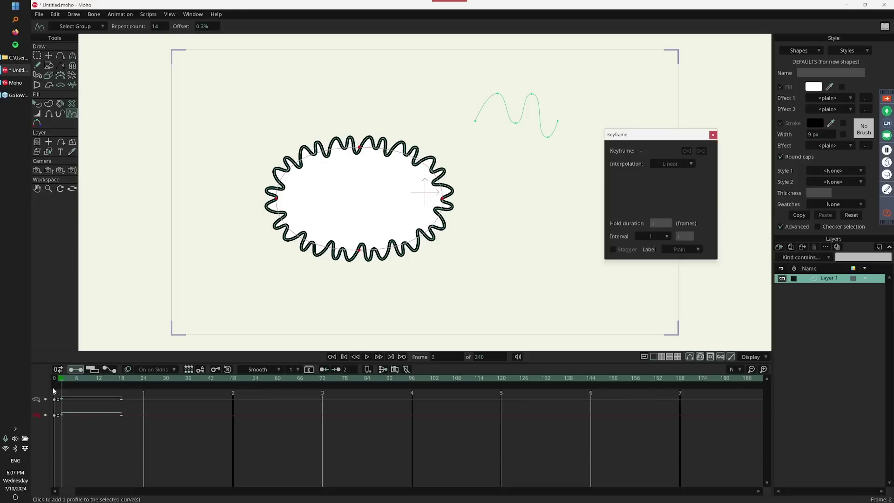
pyautogui.press('space')
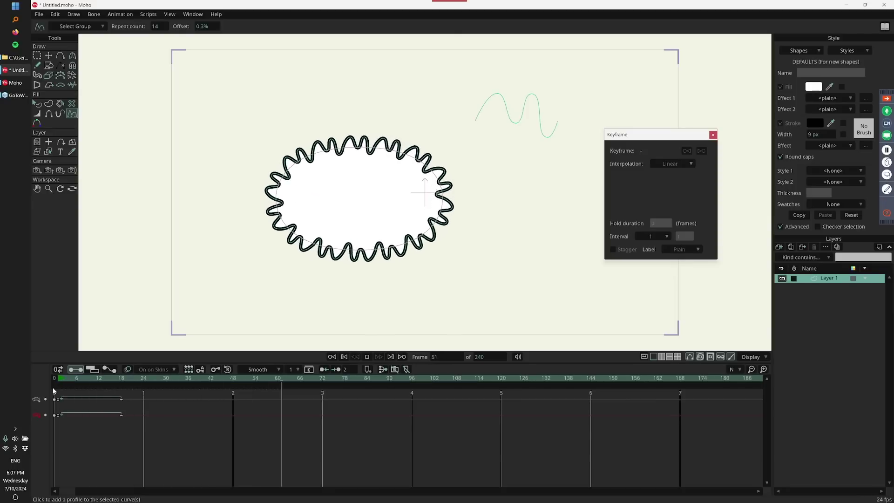
# Move the offset's Cycle keyframes from frame 18 to frame 11 and scrub through the faster loop
pyautogui.click(122, 413)
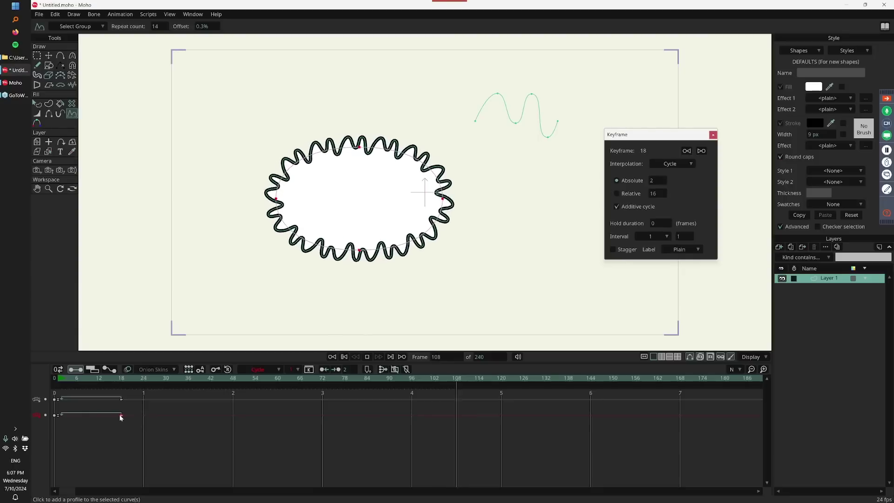
pyautogui.moveTo(107, 414); pyautogui.dragTo(93, 415)
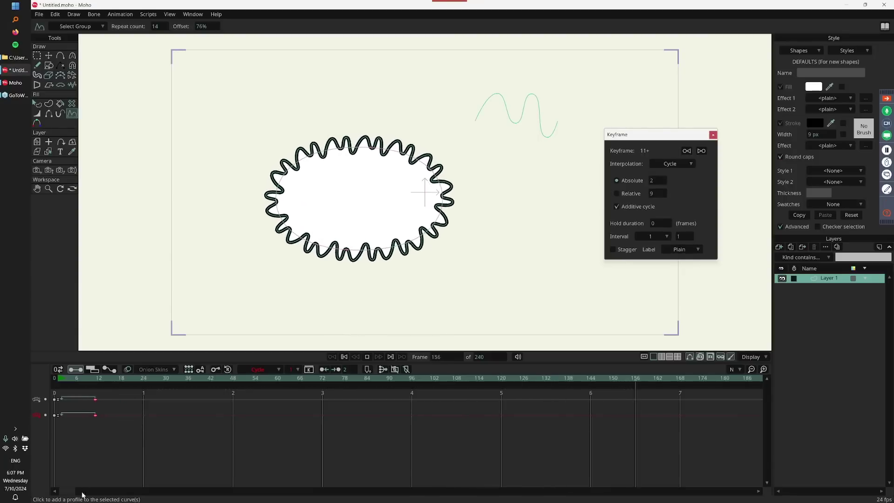
pyautogui.moveTo(57, 378); pyautogui.dragTo(375, 390)
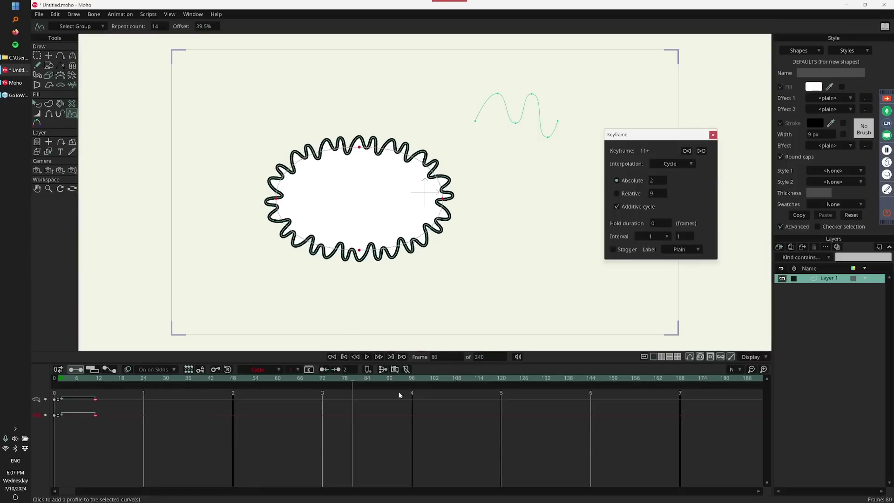
# Set the playback end to frame 153, play the animation and move the Cycle keyframes to frame 9
pyautogui.keyDown('ctrl'); pyautogui.click(624, 379); pyautogui.keyUp('ctrl')
pyautogui.click(62, 379)
pyautogui.press('space')
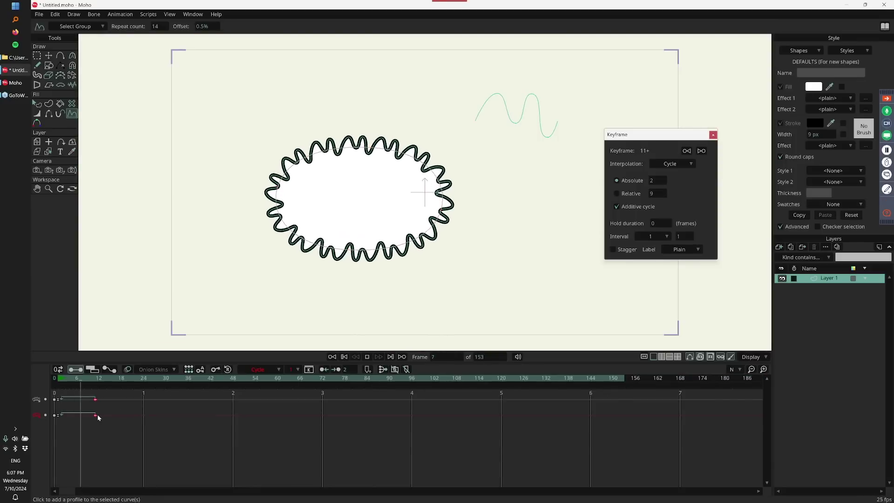
pyautogui.moveTo(95, 415)
pyautogui.mouseDown()
pyautogui.moveTo(73, 415)
pyautogui.moveTo(163, 415)
pyautogui.moveTo(88, 415)
pyautogui.mouseUp()
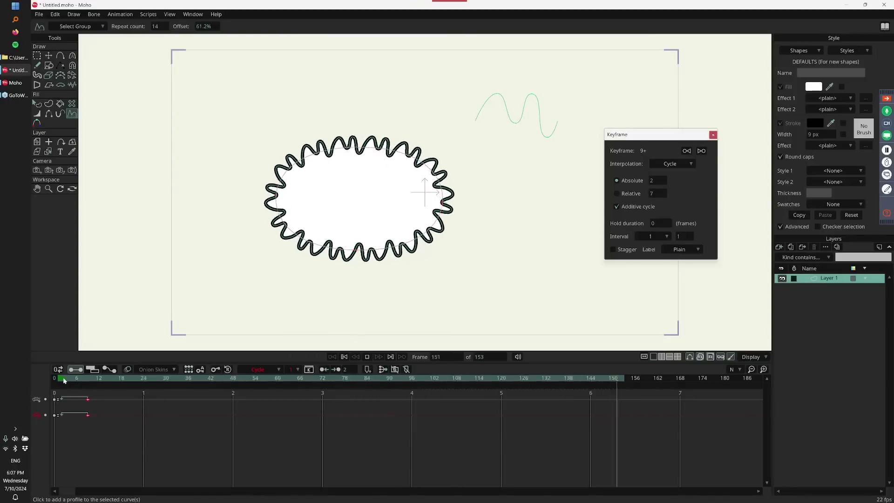
# At frame 19, reshape the wavy profile curve by moving its inner points into tall, exaggerated loops
pyautogui.click(122, 383)
pyautogui.moveTo(122, 383)
pyautogui.mouseDown()
pyautogui.moveTo(107, 381)
pyautogui.moveTo(119, 381)
pyautogui.mouseUp()
pyautogui.click(118, 381)
pyautogui.press('t')
pyautogui.click(497, 93)
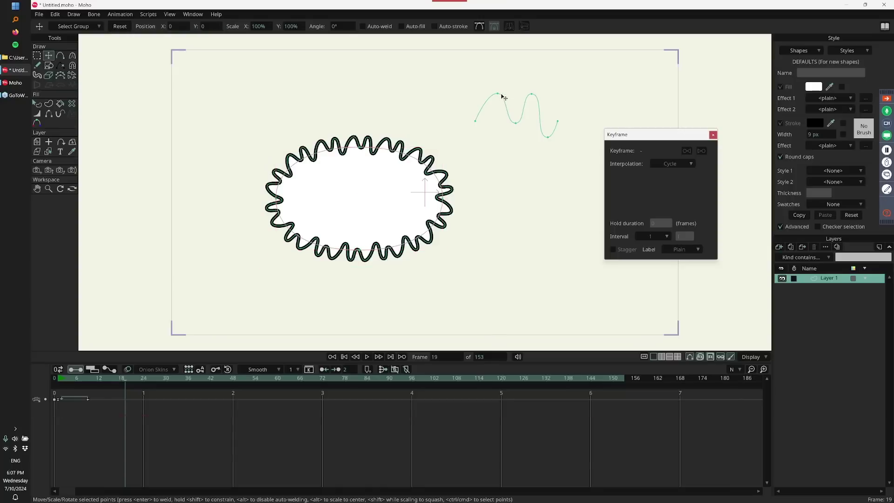
pyautogui.moveTo(497, 93)
pyautogui.mouseDown()
pyautogui.moveTo(485, 124)
pyautogui.moveTo(493, 78)
pyautogui.moveTo(537, 69)
pyautogui.mouseUp()
pyautogui.moveTo(515, 123); pyautogui.dragTo(513, 109)
pyautogui.moveTo(492, 78); pyautogui.dragTo(453, 62)
pyautogui.moveTo(535, 69); pyautogui.dragTo(511, 55)
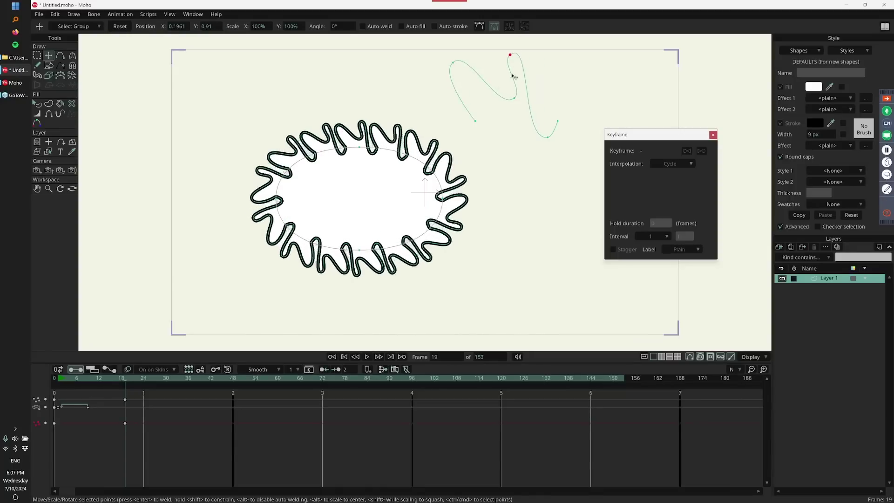
pyautogui.moveTo(513, 109); pyautogui.dragTo(526, 171)
pyautogui.moveTo(452, 62); pyautogui.dragTo(480, 99)
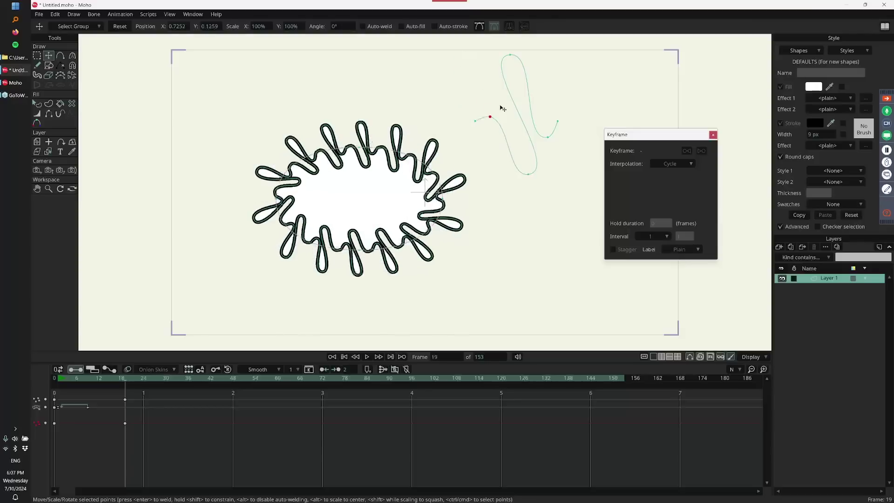
pyautogui.moveTo(525, 171)
pyautogui.mouseDown()
pyautogui.moveTo(547, 206)
pyautogui.moveTo(534, 215)
pyautogui.mouseUp()
# At frame 34, move the profile curve's inner points to keyframe a different, wider wave shape
pyautogui.moveTo(53, 400); pyautogui.dragTo(147, 396)
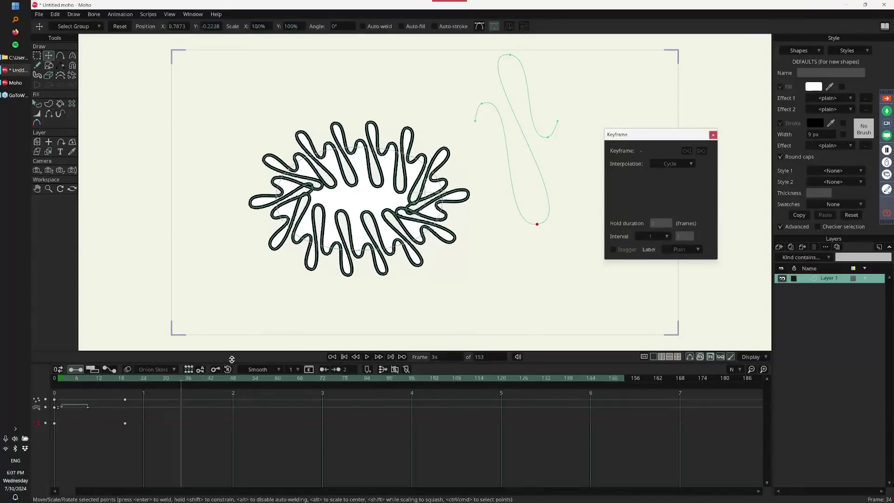
pyautogui.moveTo(537, 224); pyautogui.dragTo(463, 202)
pyautogui.moveTo(510, 56); pyautogui.dragTo(513, 190)
pyautogui.moveTo(486, 102); pyautogui.dragTo(509, 106)
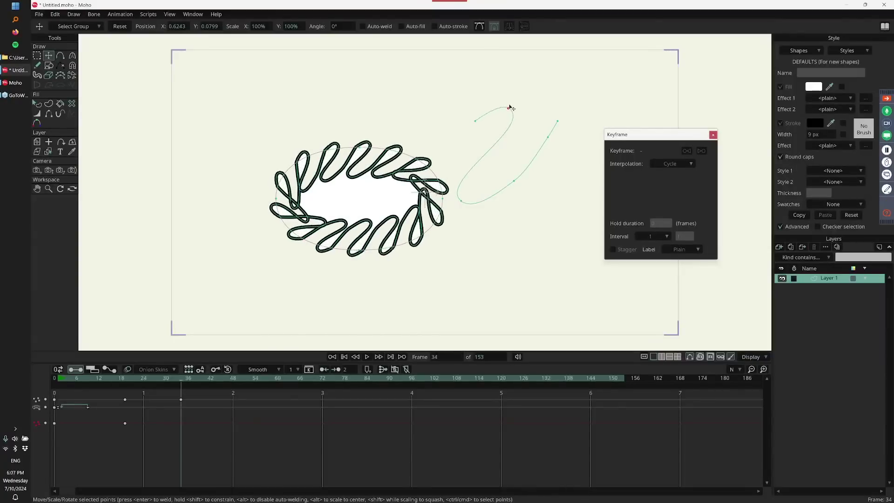
pyautogui.moveTo(513, 180); pyautogui.dragTo(511, 201)
pyautogui.moveTo(548, 136)
pyautogui.mouseDown()
pyautogui.moveTo(527, 92)
pyautogui.moveTo(532, 110)
pyautogui.moveTo(529, 93)
pyautogui.moveTo(487, 112)
pyautogui.moveTo(493, 133)
pyautogui.moveTo(570, 120)
pyautogui.mouseUp()
# Return to frame 0 and delete the oval together with its wavy profile curve
pyautogui.press('g')
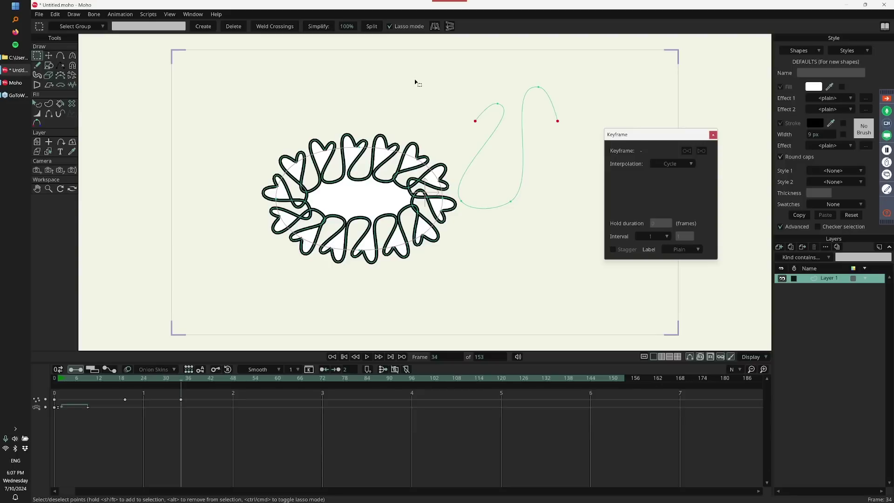
pyautogui.moveTo(127, 381); pyautogui.dragTo(29, 412)
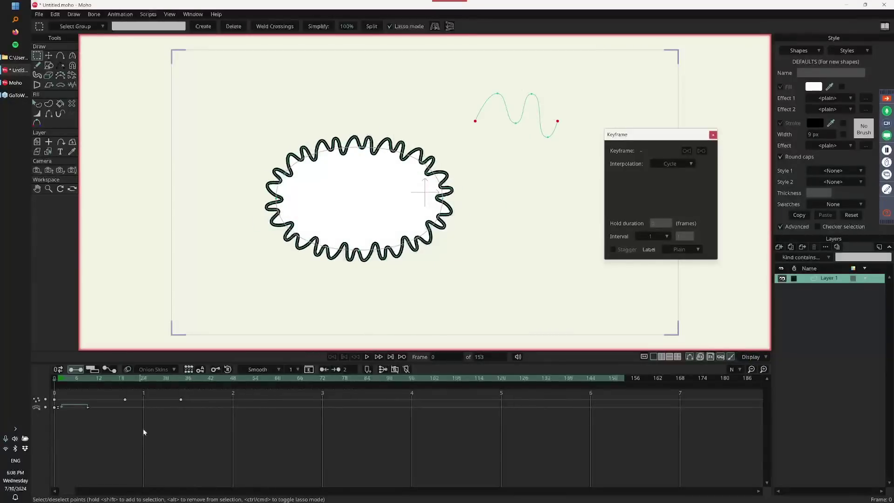
pyautogui.press('Delete')
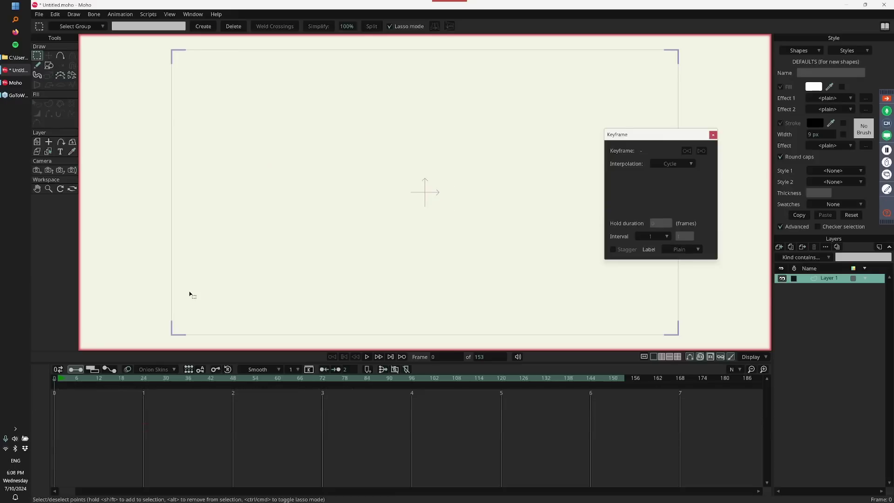
# Draw a wide filled rectangle in the middle of the canvas and enable its stroke
pyautogui.press('e')
pyautogui.click(130, 27)
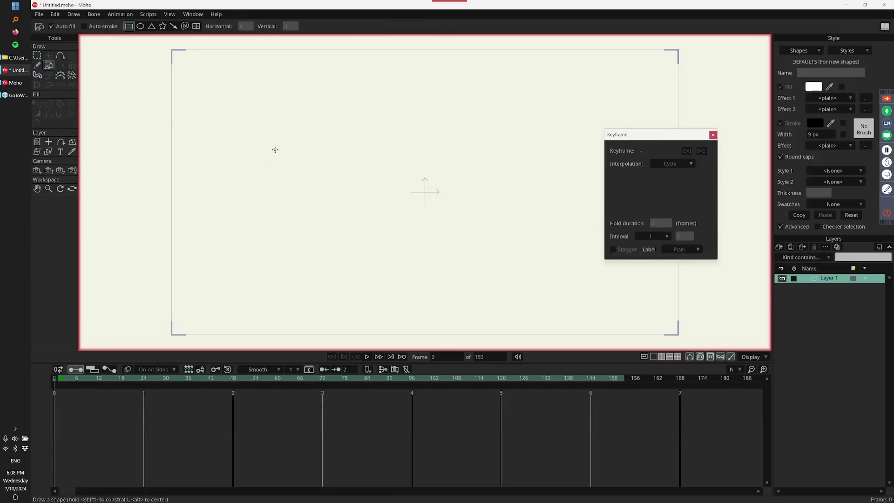
pyautogui.moveTo(274, 150); pyautogui.dragTo(468, 226)
pyautogui.press('q')
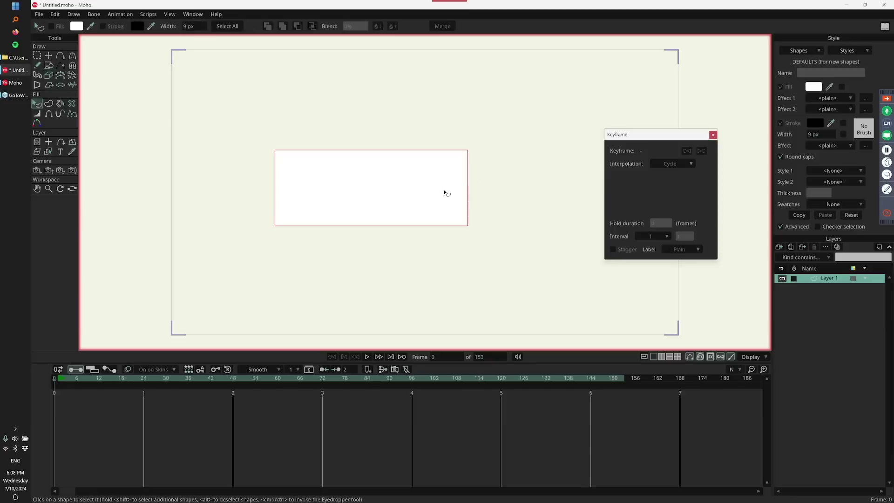
pyautogui.click(444, 193)
pyautogui.click(793, 124)
# Adjust the curvature handles at the rectangle's four corners to round both ends into a chainsaw-bar shape
pyautogui.press('c')
pyautogui.moveTo(275, 150); pyautogui.dragTo(226, 175)
pyautogui.moveTo(275, 227); pyautogui.dragTo(279, 227)
pyautogui.moveTo(272, 223); pyautogui.dragTo(301, 228)
pyautogui.moveTo(226, 175); pyautogui.dragTo(210, 161)
pyautogui.moveTo(468, 151); pyautogui.dragTo(506, 159)
pyautogui.moveTo(468, 226); pyautogui.dragTo(523, 223)
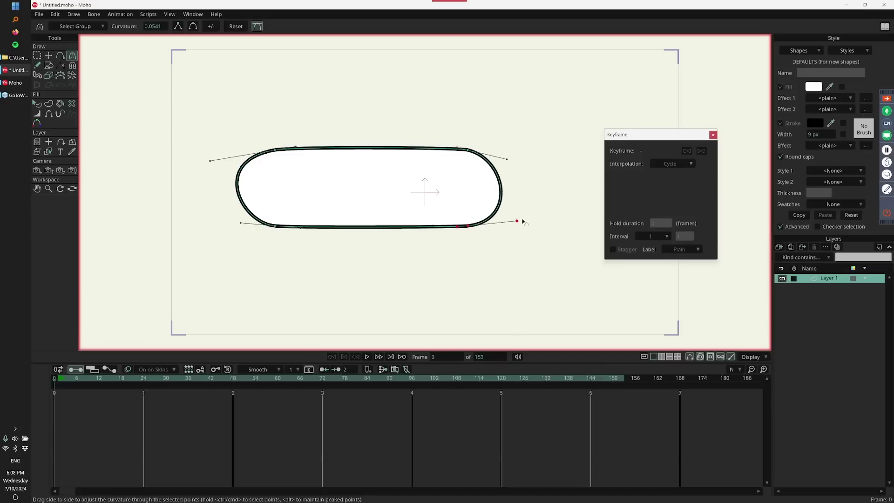
pyautogui.moveTo(468, 149); pyautogui.dragTo(530, 166)
# Draw an open three-point curve above the rounded bar and bend its sides into a sharp, fin-like tooth
pyautogui.press('a')
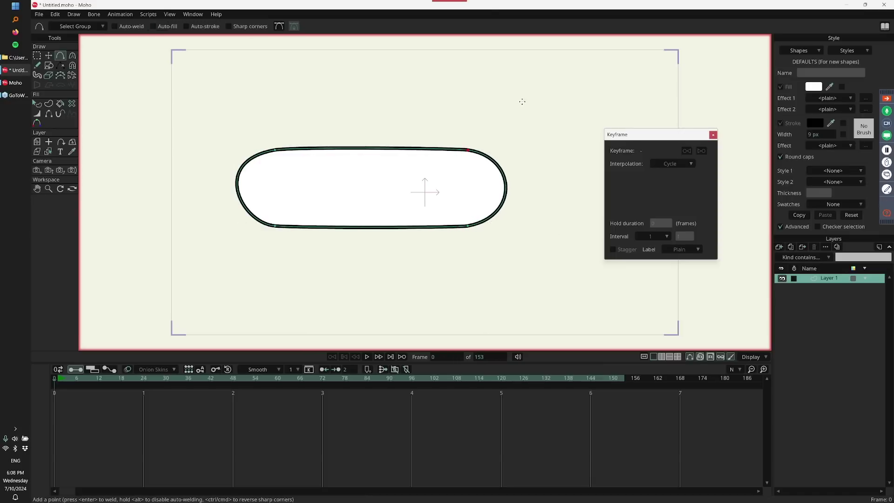
pyautogui.moveTo(537, 102); pyautogui.dragTo(526, 81)
pyautogui.press('c')
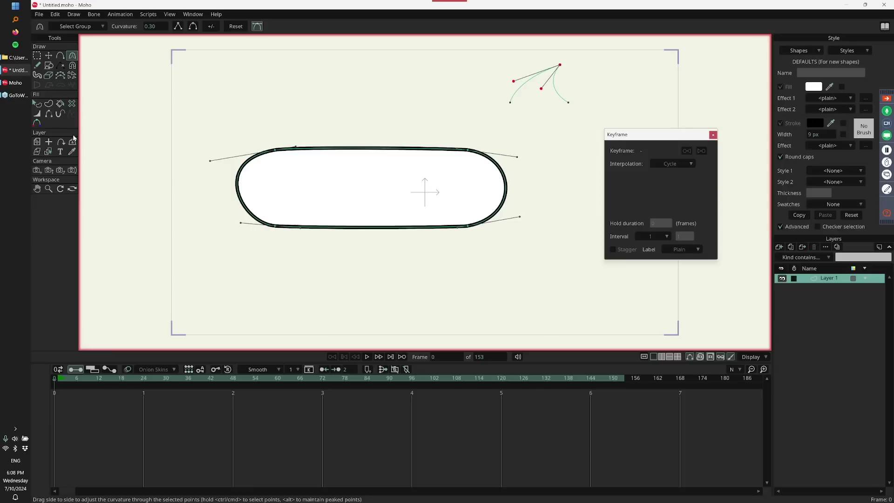
# Apply the tooth curve as the curve profile of the rounded bar's outline, with a repeat count of 45
pyautogui.press('g')
pyautogui.moveTo(282, 112)
pyautogui.mouseDown()
pyautogui.moveTo(347, 200)
pyautogui.moveTo(492, 189)
pyautogui.mouseUp()
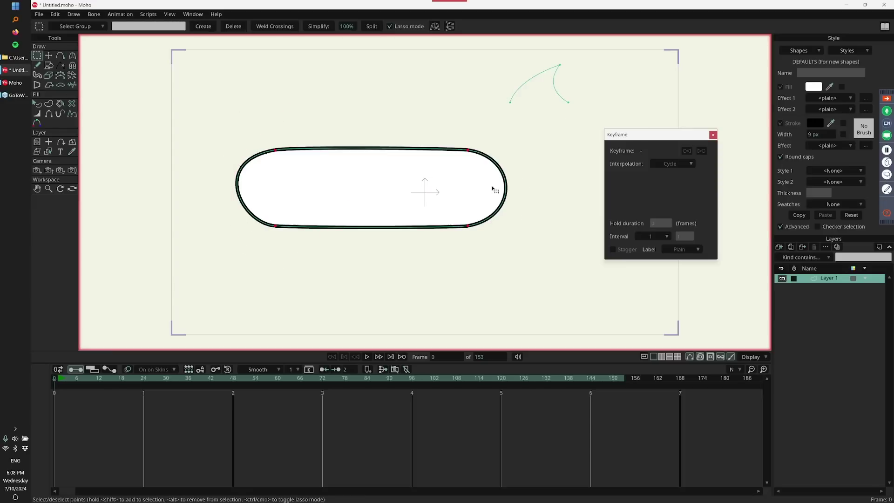
pyautogui.click(72, 114)
pyautogui.click(554, 82)
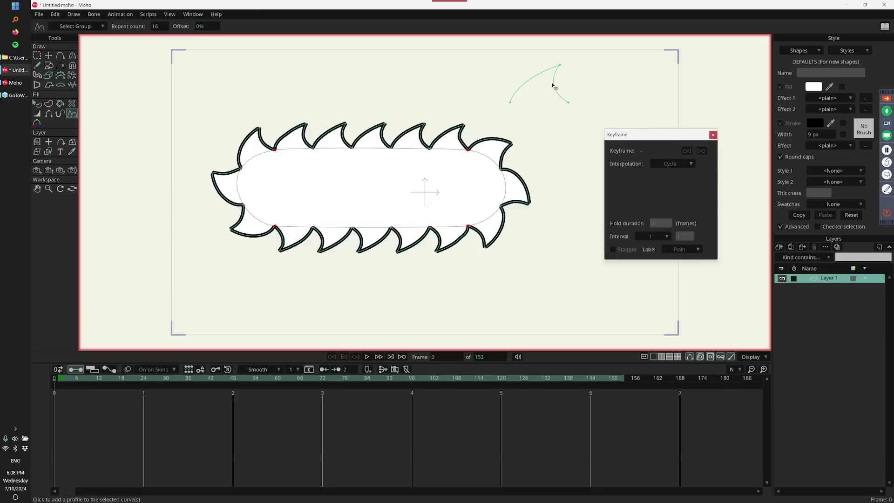
pyautogui.moveTo(164, 27); pyautogui.dragTo(244, 65)
pyautogui.moveTo(162, 27); pyautogui.dragTo(174, 59)
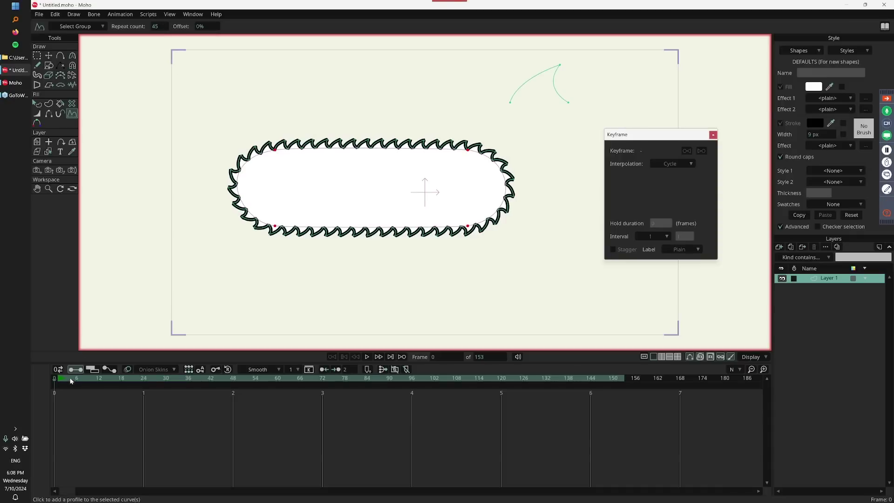
# Keyframe the profile offset at 16% on frame 19, move the keyframes to frame 41 and scrub the motion
pyautogui.moveTo(78, 380); pyautogui.dragTo(125, 380)
pyautogui.moveTo(211, 26); pyautogui.dragTo(158, 259)
pyautogui.moveTo(126, 399); pyautogui.dragTo(207, 400)
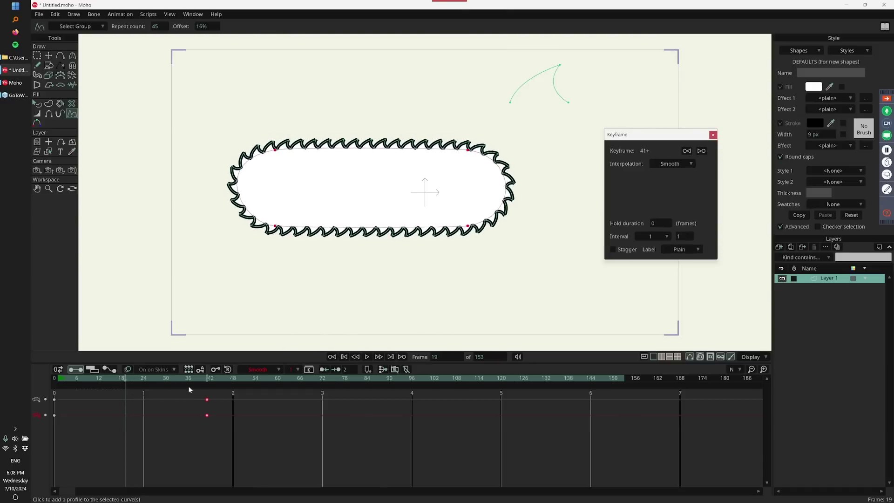
pyautogui.moveTo(70, 387); pyautogui.dragTo(114, 400)
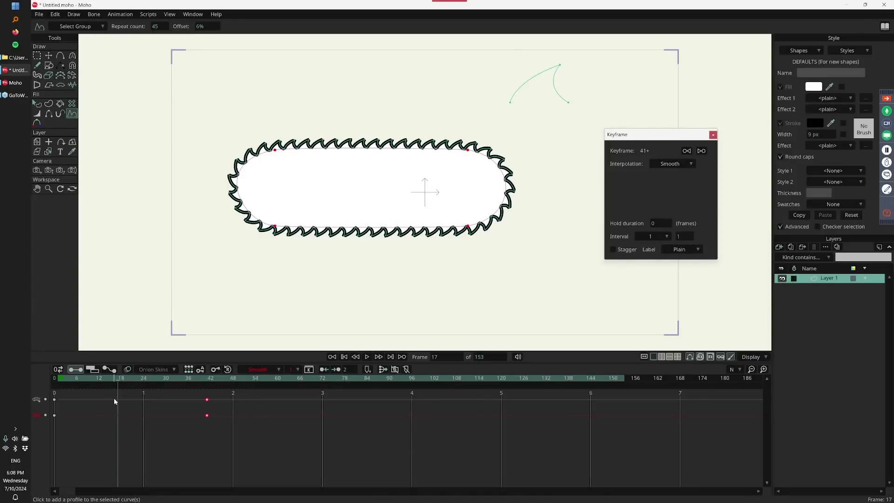
pyautogui.click(73, 379)
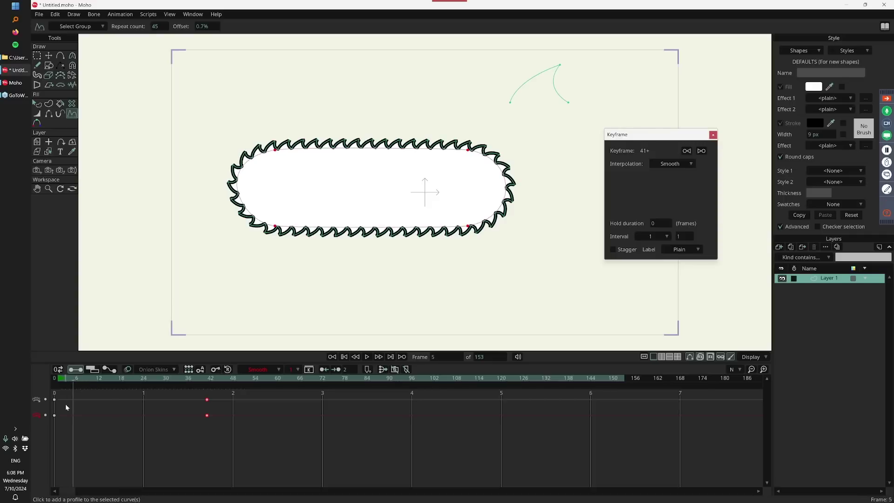
pyautogui.moveTo(62, 391); pyautogui.dragTo(153, 401)
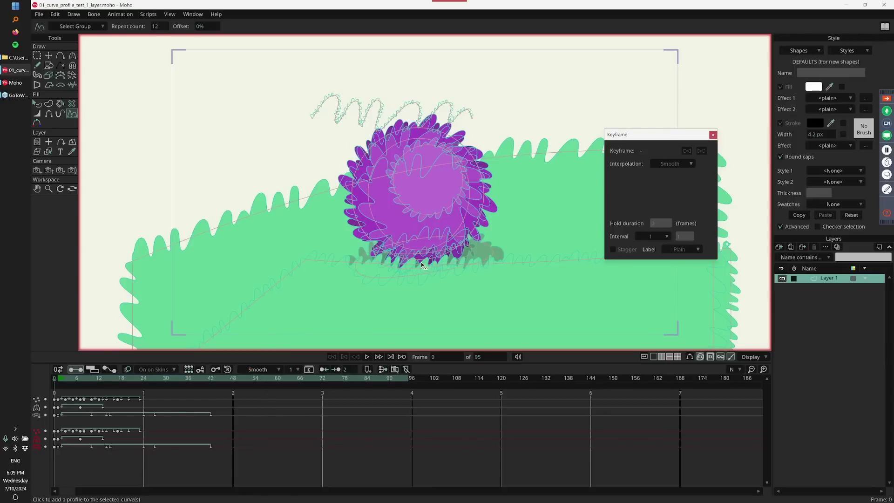
# Close the Keyframe window and play back the furry ball animation in 01_curve_profile_test_1_layer.moho
pyautogui.press('g')
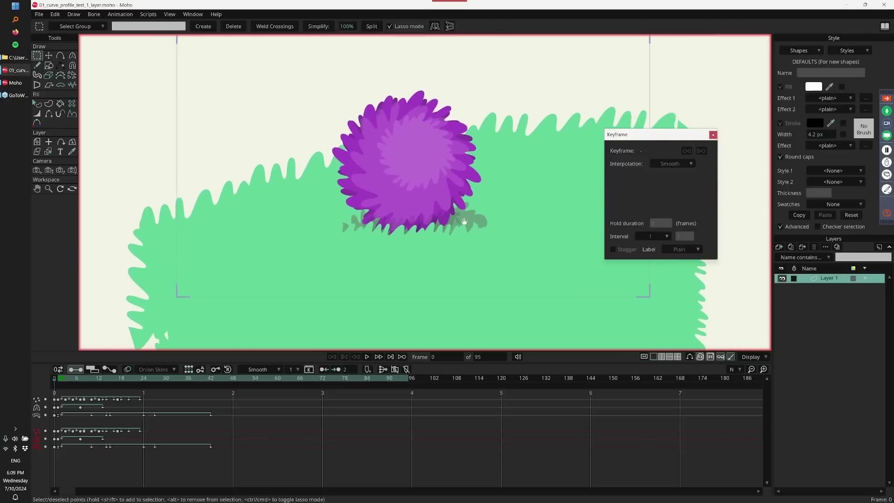
pyautogui.click(712, 136)
pyautogui.moveTo(589, 176); pyautogui.dragTo(606, 209)
pyautogui.press('space')
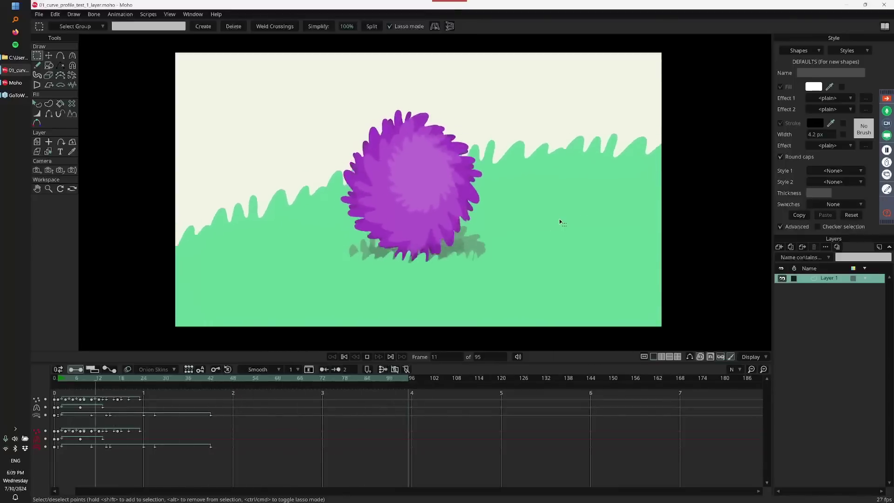
pyautogui.press('space')
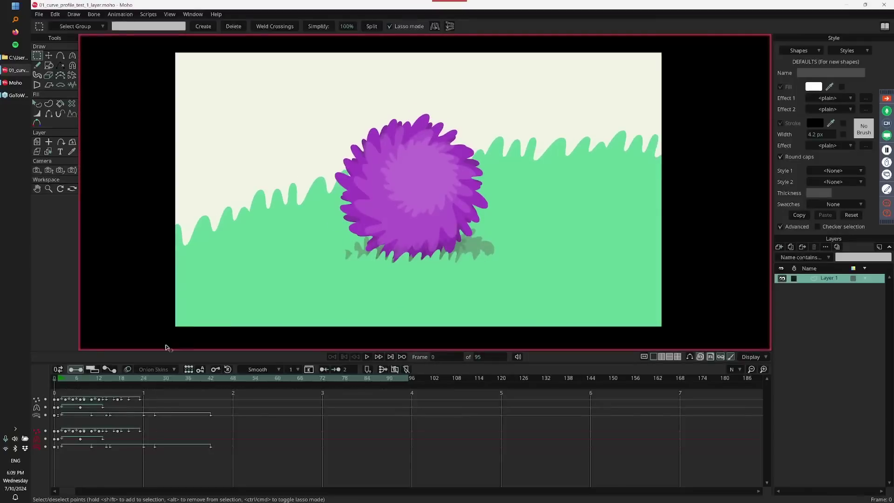
# Display the curves, remove the curve profile from all selected shapes and play back the plain animation
pyautogui.click(691, 358)
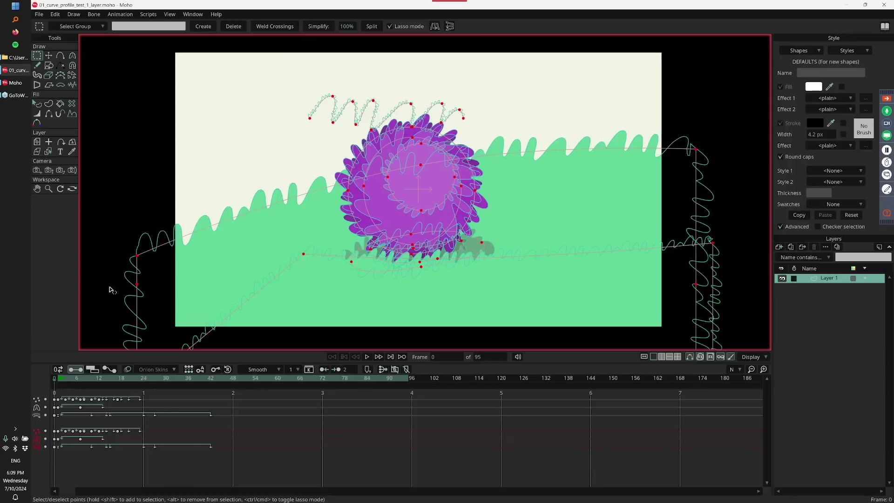
pyautogui.click(71, 114)
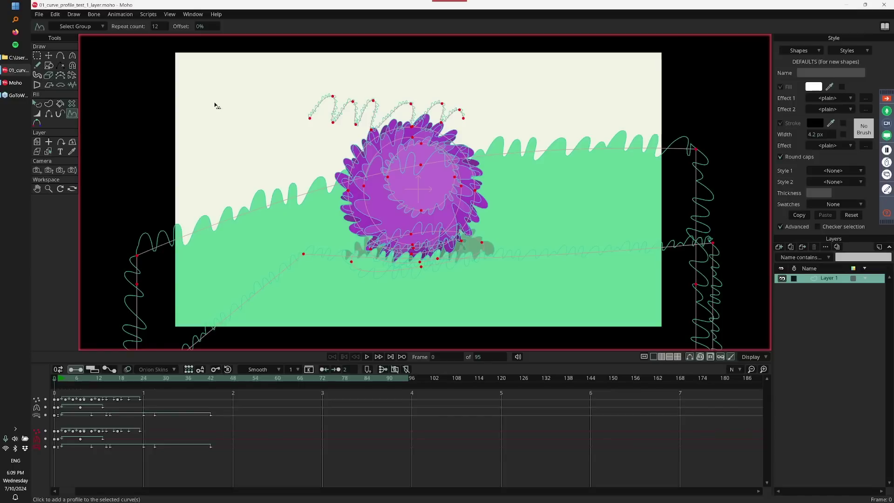
pyautogui.hotkey('ctrl', 'z')
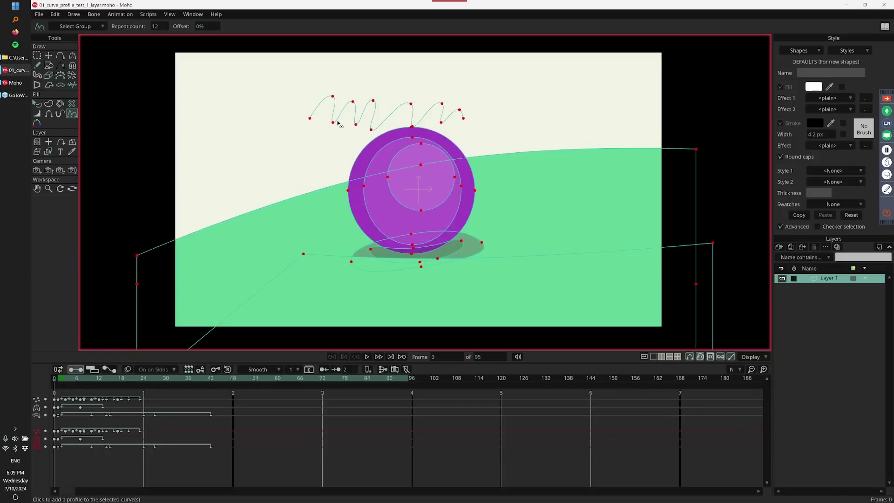
pyautogui.click(396, 111)
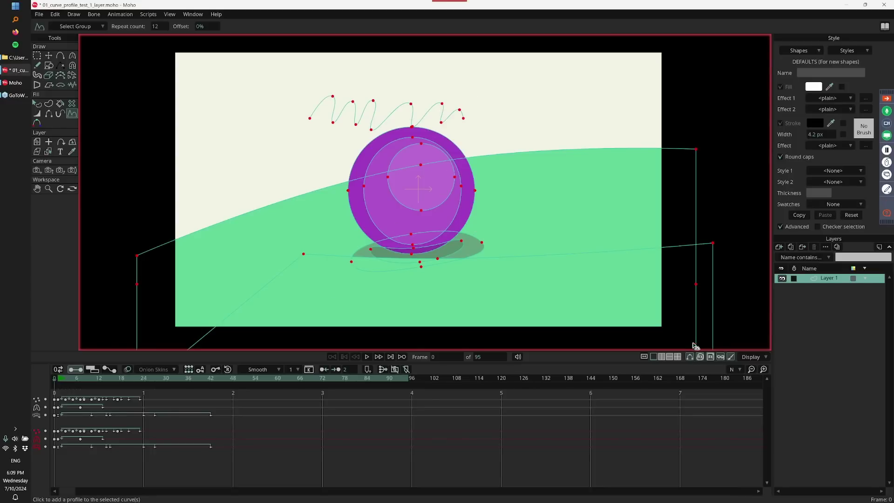
pyautogui.hotkey('ctrl', 'space')
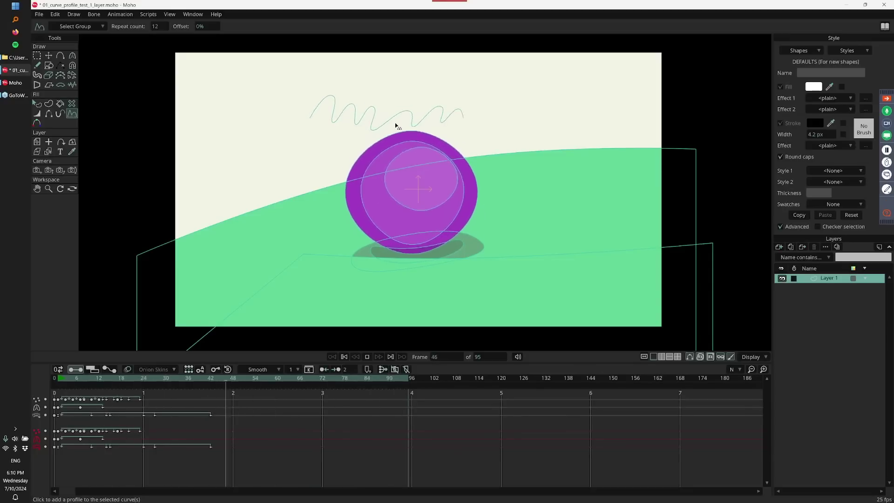
pyautogui.moveTo(70, 380); pyautogui.dragTo(49, 383)
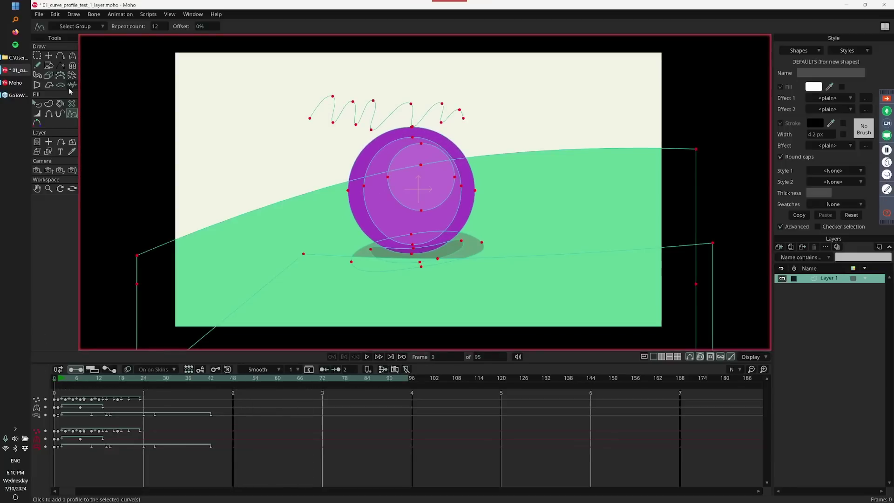
# Apply the wavy curve above the ball as the curve profile of all the scene's shapes, with repeat count 12, and play it back
pyautogui.press('g')
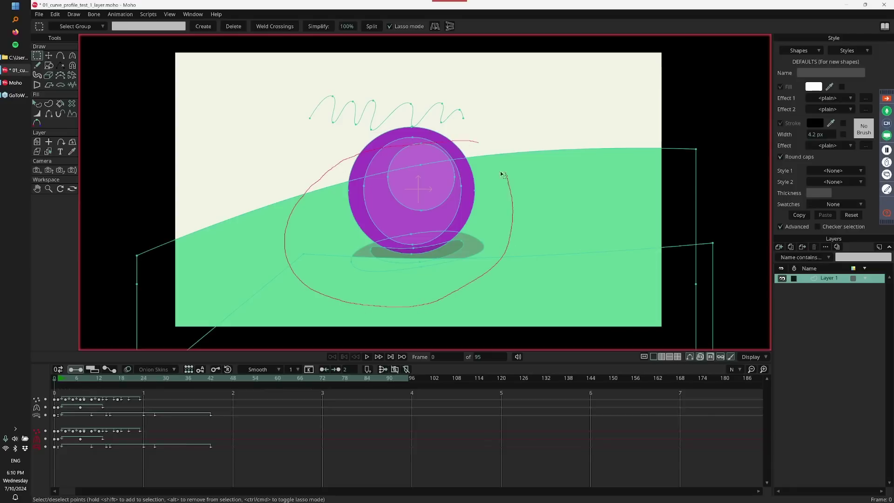
pyautogui.moveTo(502, 174); pyautogui.dragTo(503, 177)
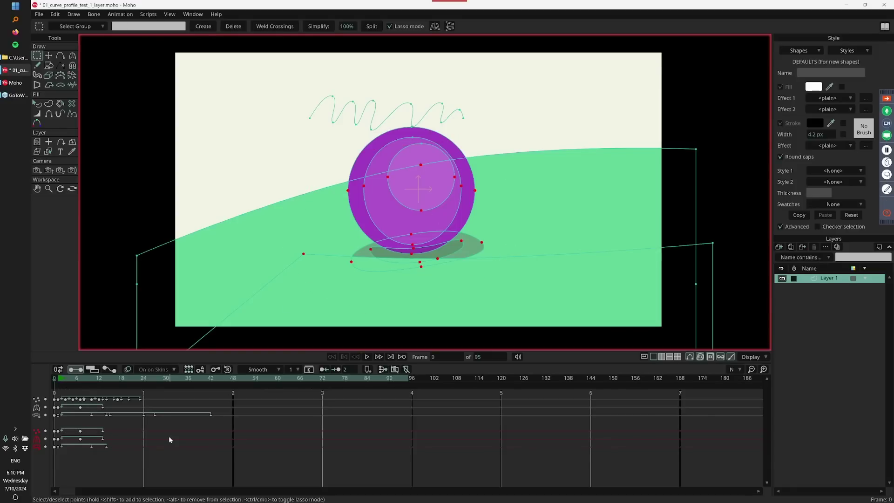
pyautogui.press('Tab')
pyautogui.click(73, 114)
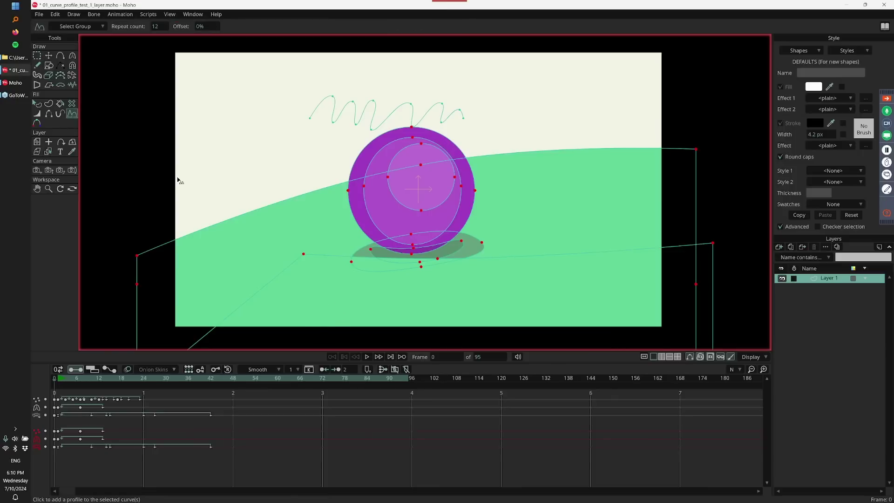
pyautogui.click(375, 114)
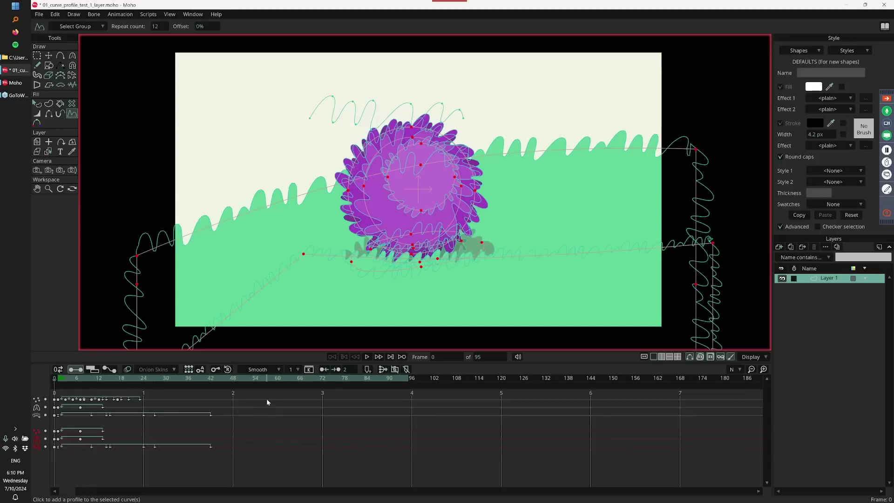
pyautogui.press('g')
pyautogui.press('space')
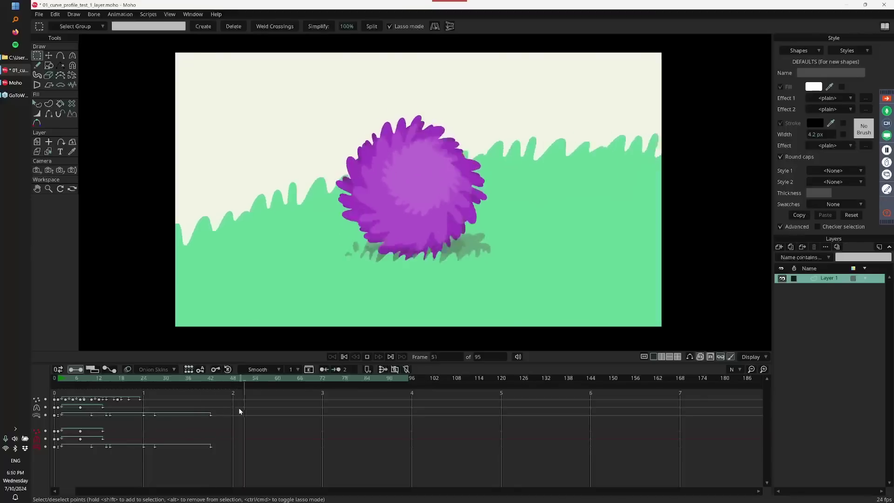
pyautogui.press('space')
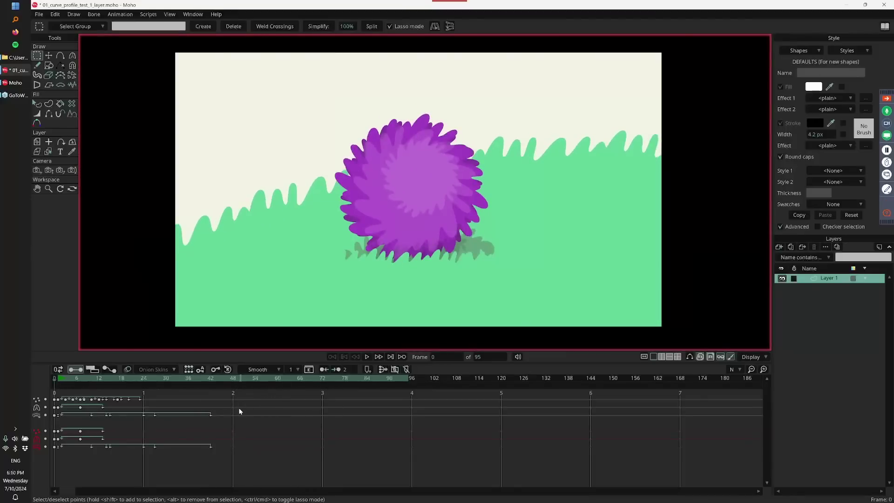
# Draw an open zigzag curve with sharp, uneven peaks beside the wavy curve and adjust its points
pyautogui.press('a')
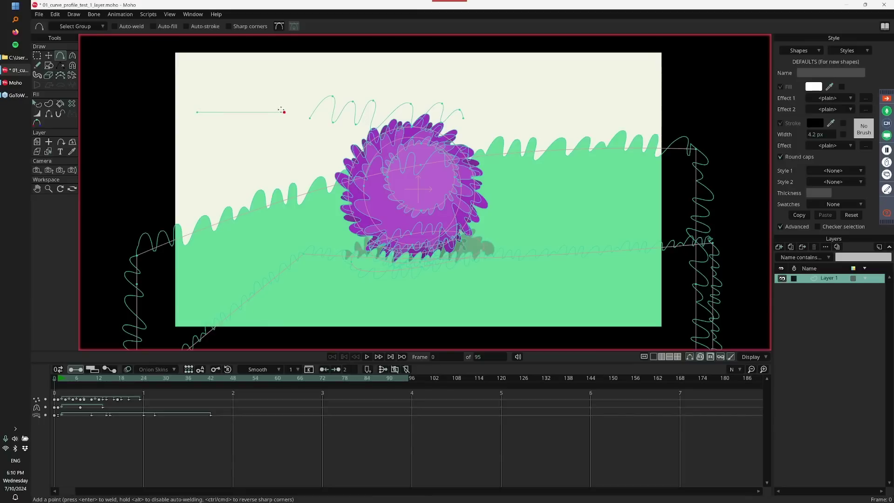
pyautogui.click(217, 111)
pyautogui.moveTo(210, 109); pyautogui.dragTo(269, 91)
pyautogui.click(268, 121)
pyautogui.click(278, 95)
pyautogui.press('t')
pyautogui.moveTo(257, 131); pyautogui.dragTo(252, 130)
pyautogui.moveTo(251, 77); pyautogui.dragTo(241, 89)
pyautogui.moveTo(253, 130); pyautogui.dragTo(243, 124)
pyautogui.press('a')
pyautogui.moveTo(279, 100); pyautogui.dragTo(268, 126)
pyautogui.press('t')
pyautogui.moveTo(269, 89); pyautogui.dragTo(277, 87)
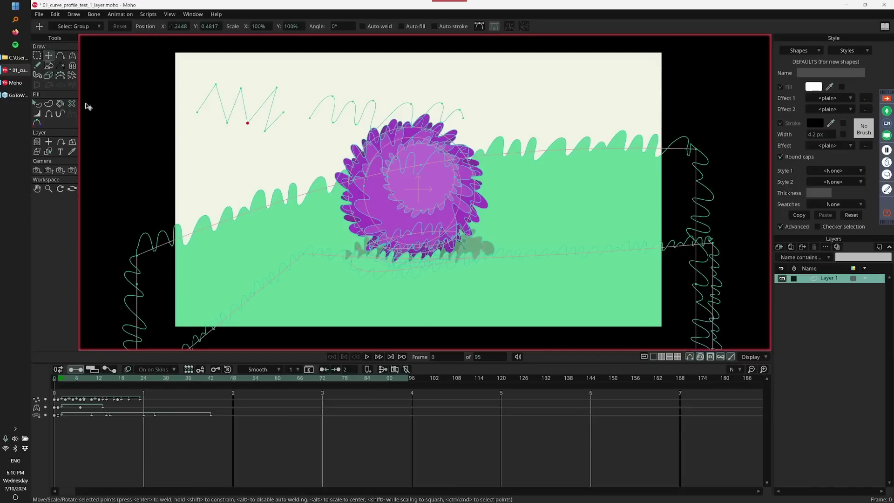
# Apply the zigzag curve as the curve profile of the ball, hill and shadow shapes, and play back the spiky animation
pyautogui.click(37, 56)
pyautogui.moveTo(266, 197)
pyautogui.mouseDown()
pyautogui.moveTo(538, 303)
pyautogui.moveTo(508, 195)
pyautogui.mouseUp()
pyautogui.click(72, 114)
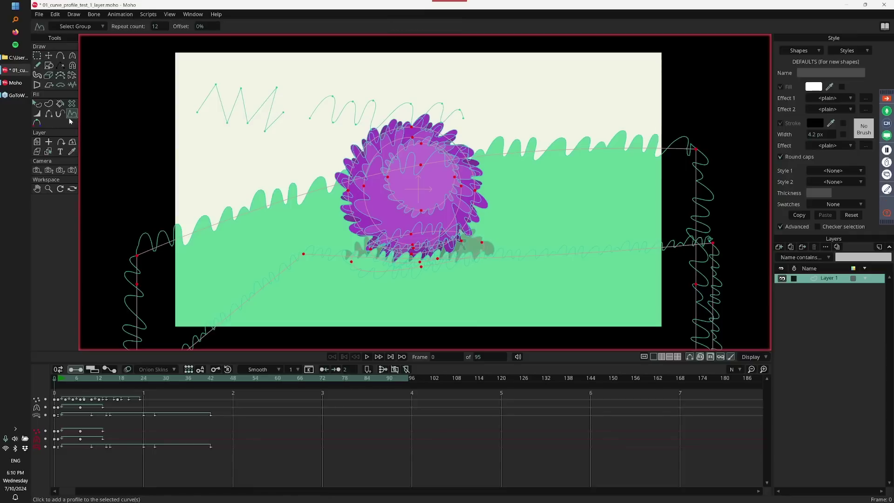
pyautogui.click(272, 114)
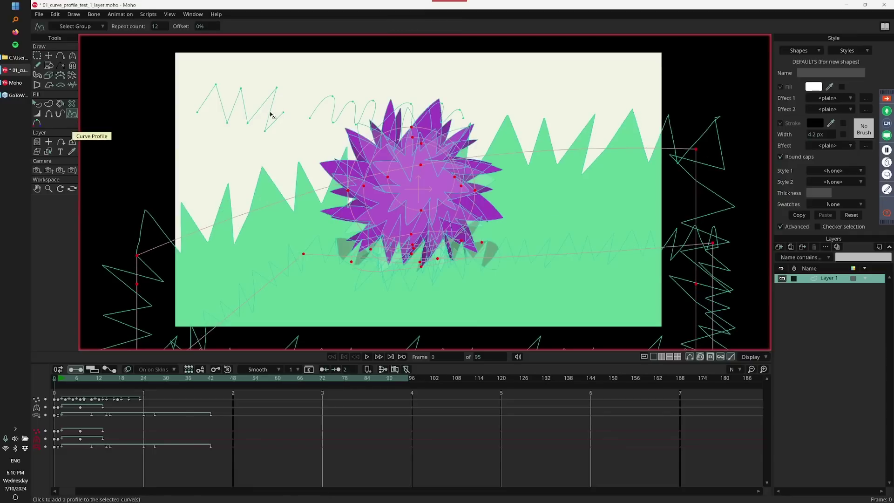
pyautogui.press('space')
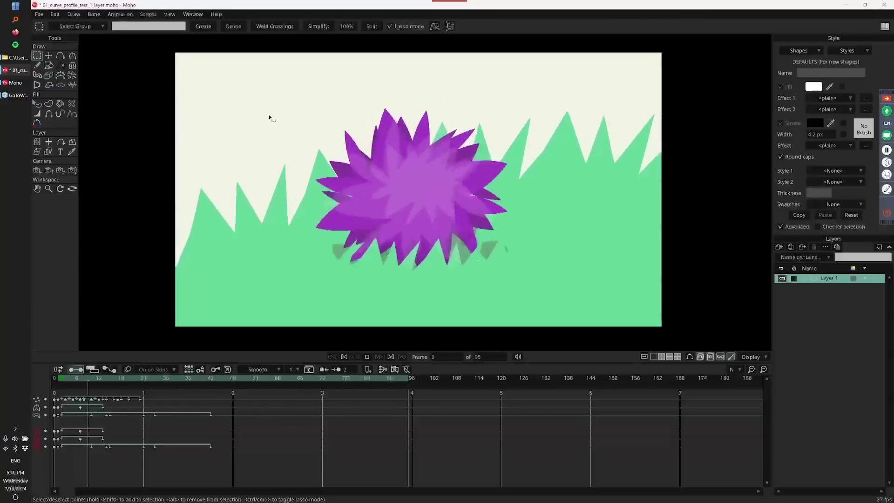
pyautogui.press('space')
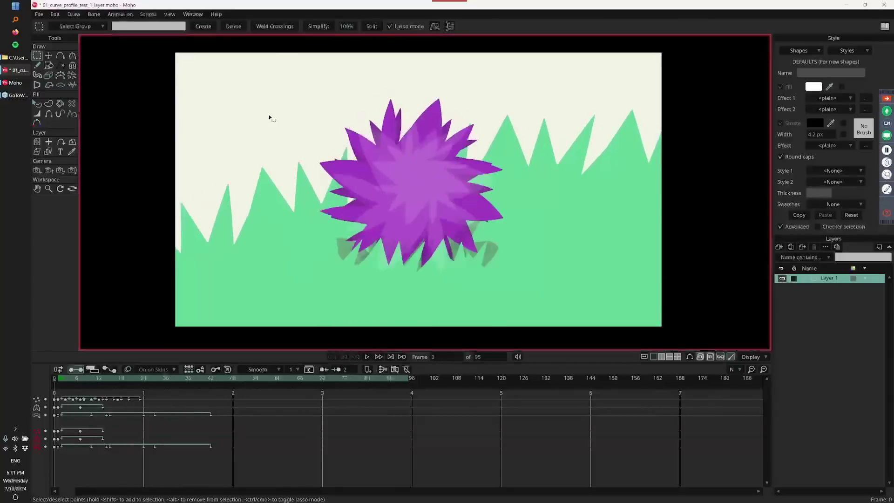
# Lower the zigzag curve's tall peaks and increase the repeat count of the hill outline's curve profile
pyautogui.press('t')
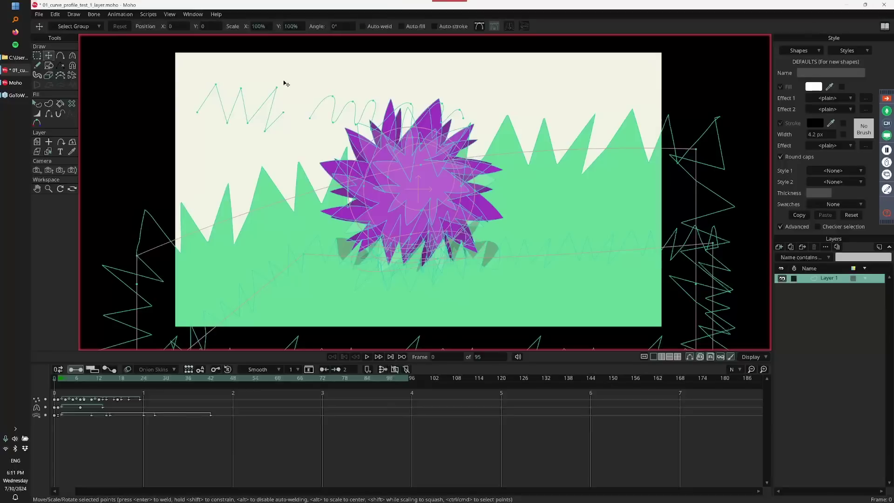
pyautogui.moveTo(283, 87); pyautogui.dragTo(220, 91)
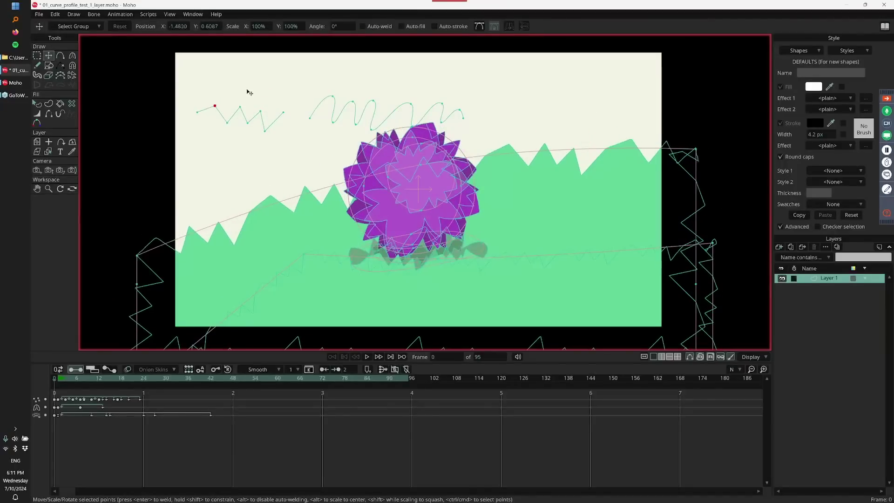
pyautogui.press('e')
pyautogui.doubleClick(312, 194)
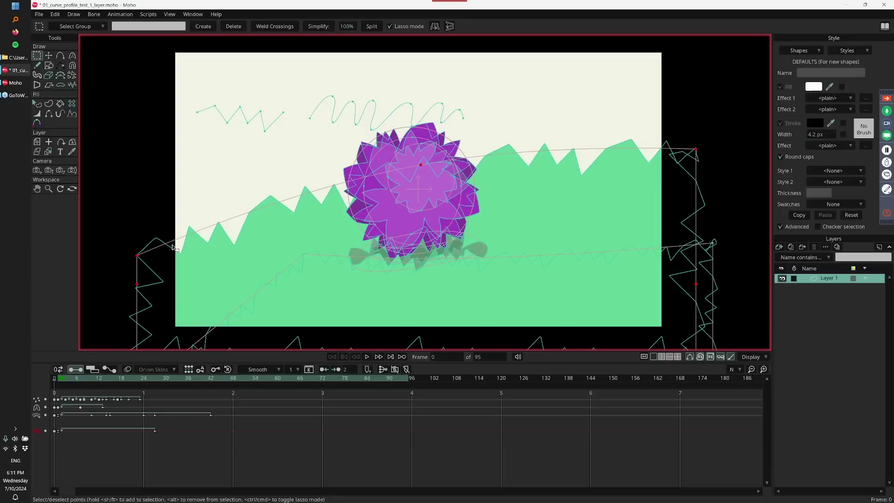
pyautogui.moveTo(174, 260); pyautogui.dragTo(120, 265)
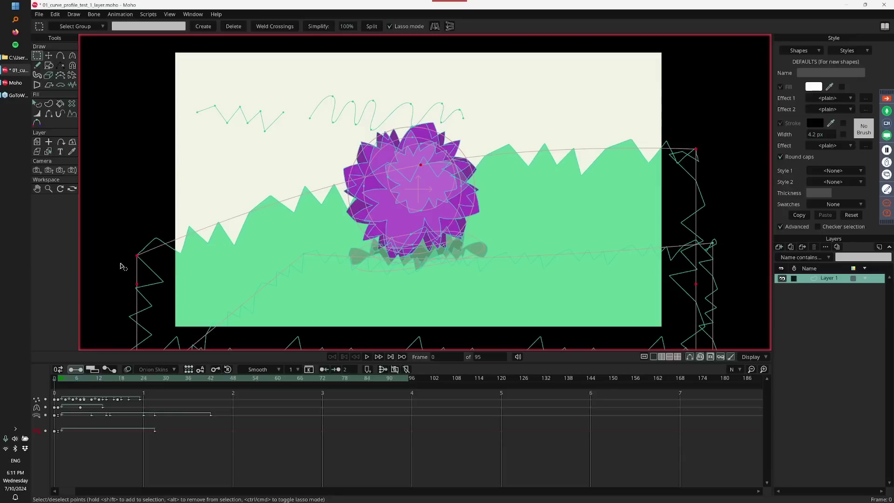
pyautogui.click(73, 114)
pyautogui.moveTo(164, 24); pyautogui.dragTo(287, 22)
pyautogui.press('g')
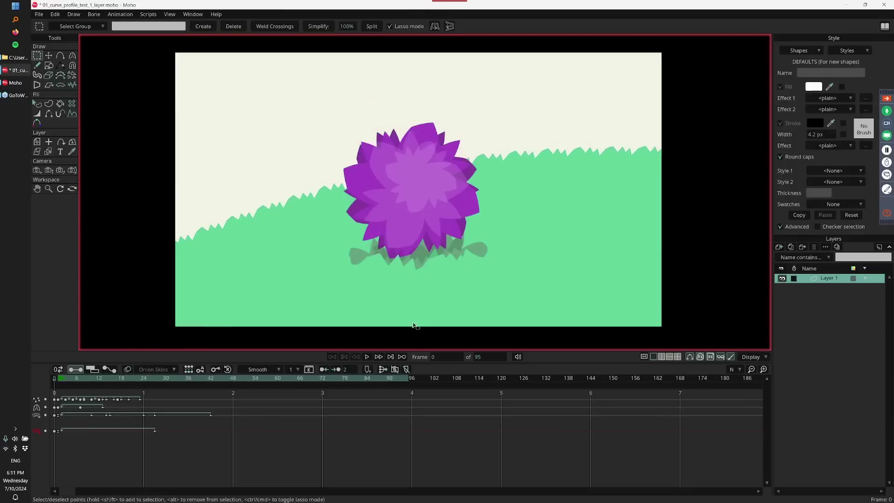
pyautogui.press('space')
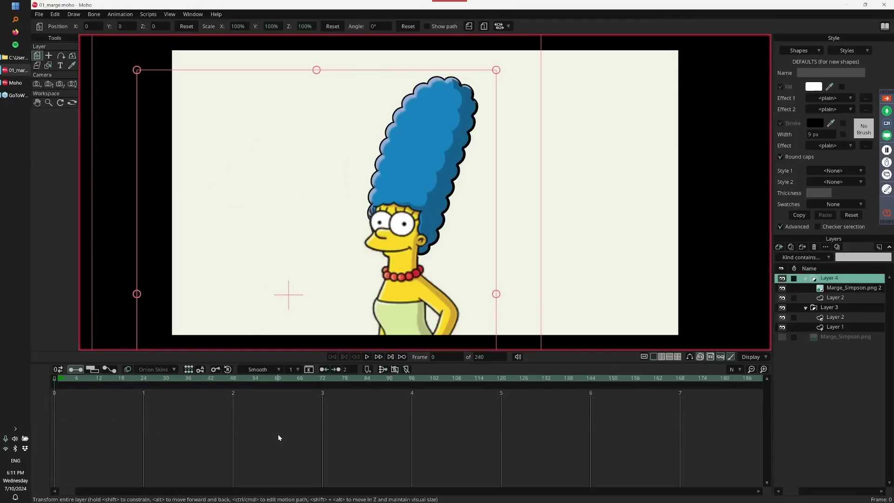
# Play back the scalloped hair animation in 01_marge.moho
pyautogui.press('o')
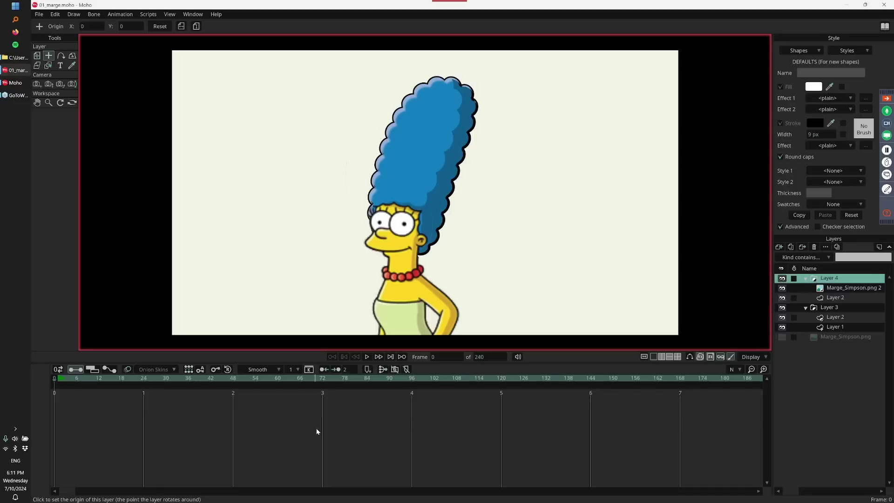
pyautogui.press('space')
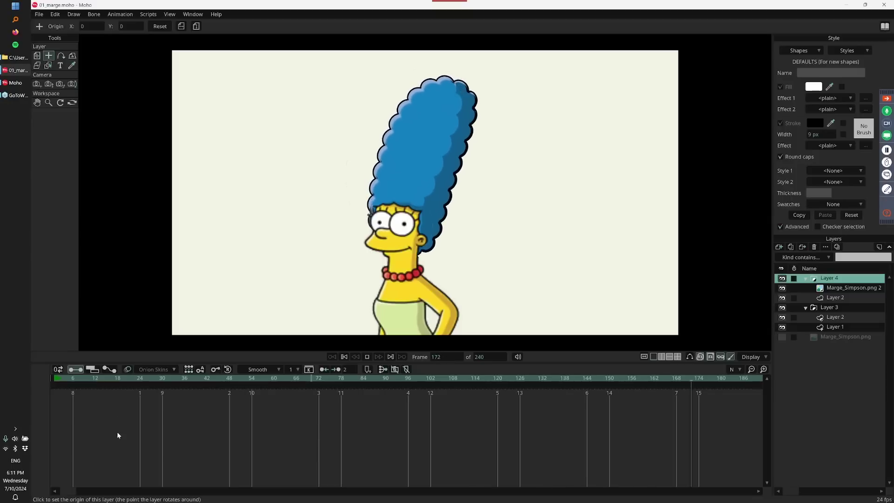
pyautogui.click(68, 379)
pyautogui.hotkey('ctrl', 'shift', 'Left')
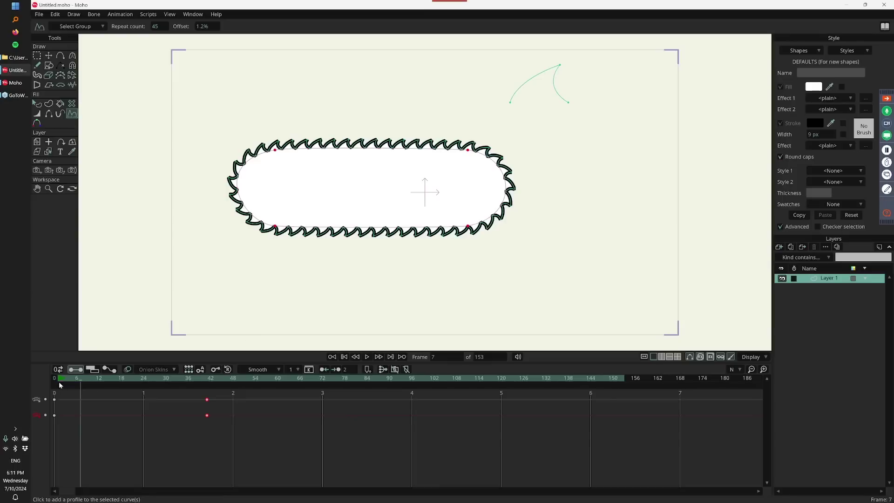
# In the chainsaw document, keyframe a moved tooth tip and a shortened bar on frame 14, and scrub the change
pyautogui.press('t')
pyautogui.moveTo(567, 70)
pyautogui.mouseDown()
pyautogui.moveTo(537, 124)
pyautogui.moveTo(649, 64)
pyautogui.moveTo(569, 59)
pyautogui.mouseUp()
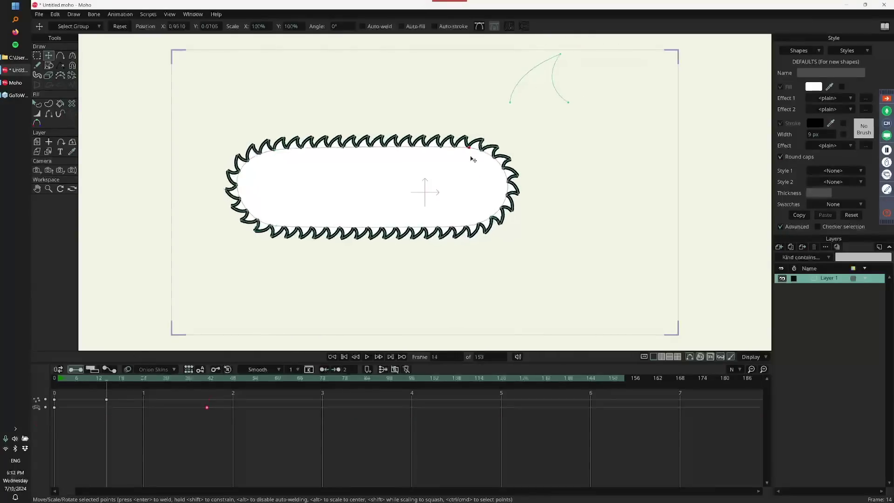
pyautogui.moveTo(473, 160); pyautogui.dragTo(445, 235)
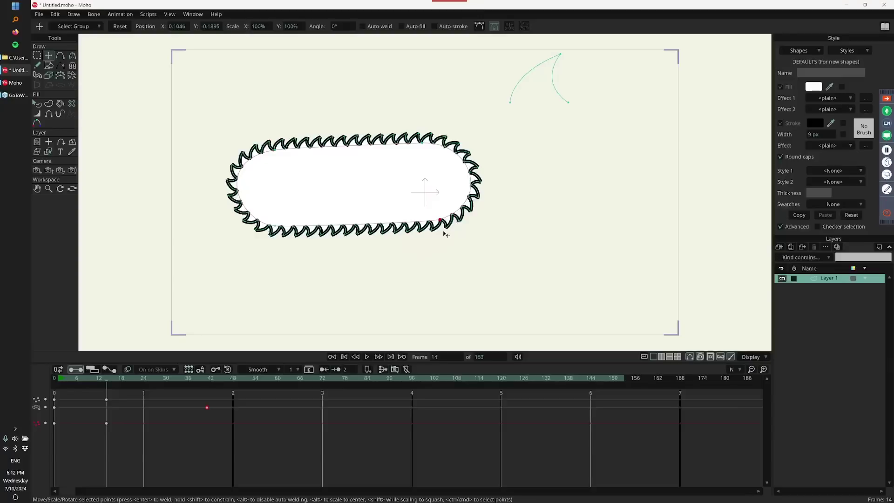
pyautogui.moveTo(558, 58)
pyautogui.mouseDown()
pyautogui.moveTo(541, 88)
pyautogui.moveTo(535, 160)
pyautogui.moveTo(537, 100)
pyautogui.moveTo(559, 64)
pyautogui.mouseUp()
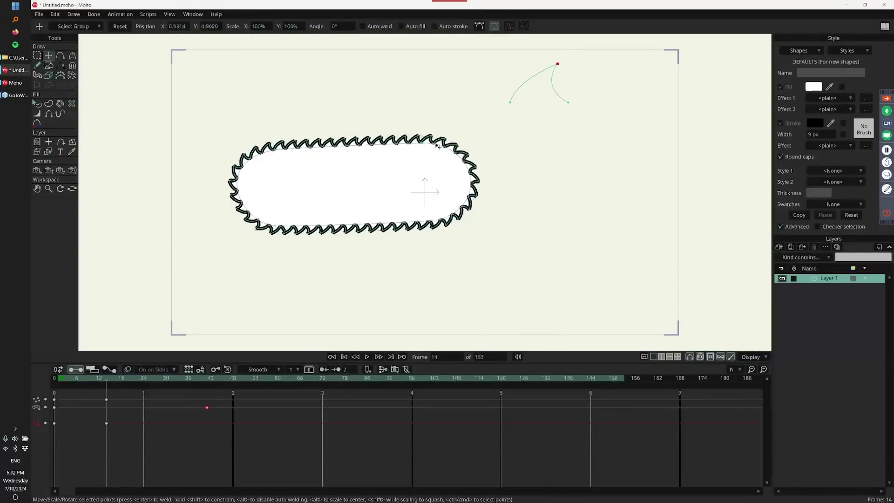
pyautogui.moveTo(473, 194); pyautogui.dragTo(371, 242)
pyautogui.moveTo(106, 380)
pyautogui.mouseDown()
pyautogui.moveTo(63, 391)
pyautogui.moveTo(135, 403)
pyautogui.moveTo(222, 395)
pyautogui.moveTo(162, 387)
pyautogui.moveTo(62, 410)
pyautogui.mouseUp()
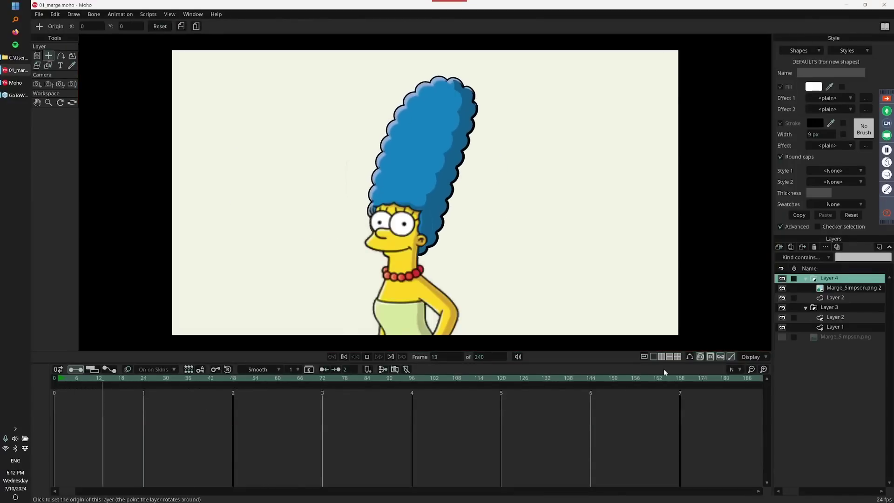
# In 01_marge.moho, select Layer 1 inside Layer 3 and hide its sibling Layer 2 and the Layer 4 group
pyautogui.click(836, 318)
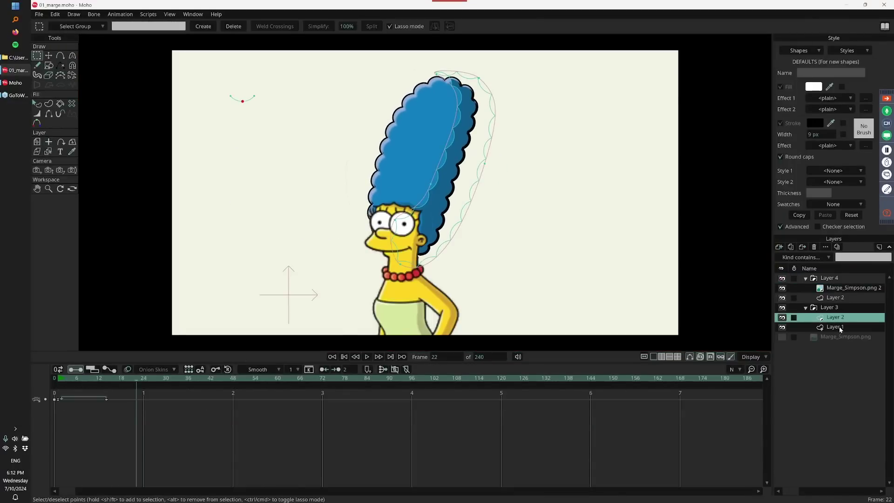
pyautogui.click(836, 327)
pyautogui.scroll(4, 515, 254)
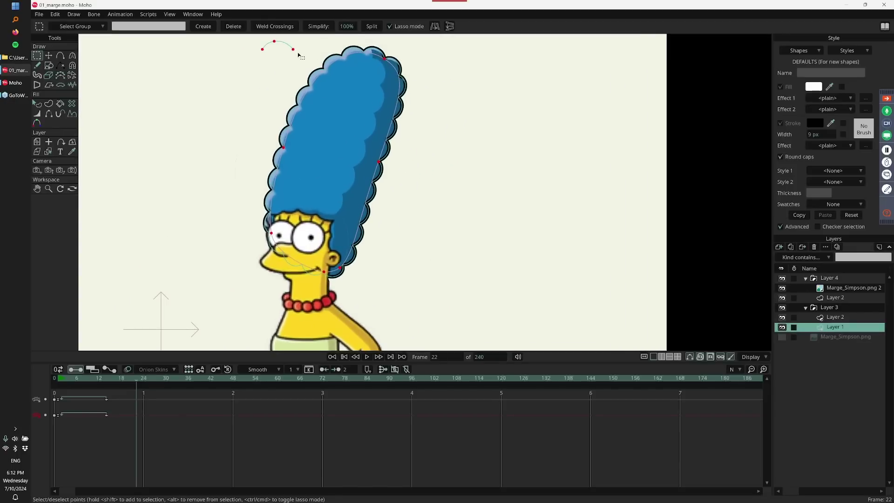
pyautogui.click(783, 318)
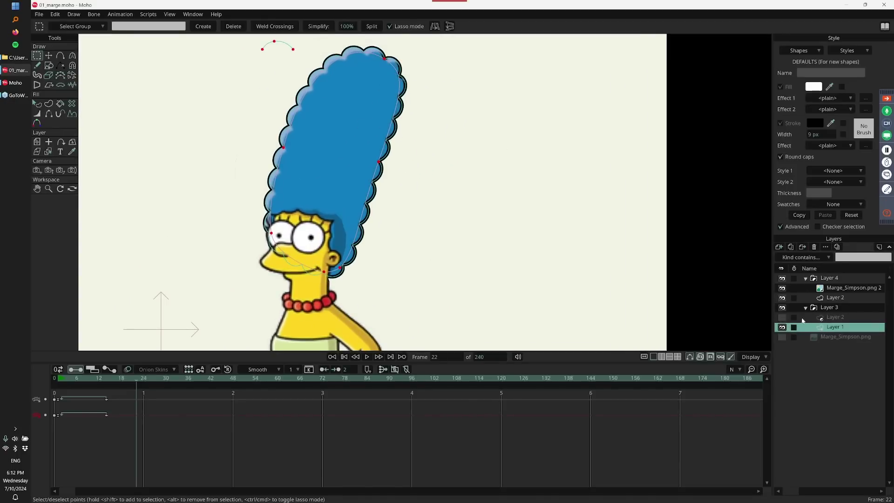
pyautogui.click(782, 278)
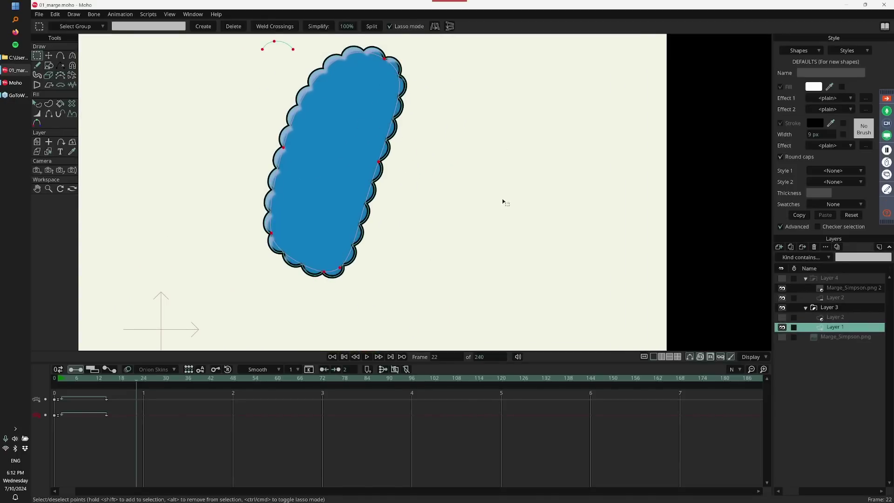
# Reshape the arc profile curve on frame 31 to give the hair outline taller bumps
pyautogui.scroll(3, 503, 202)
pyautogui.moveTo(58, 383); pyautogui.dragTo(169, 383)
pyautogui.press('t')
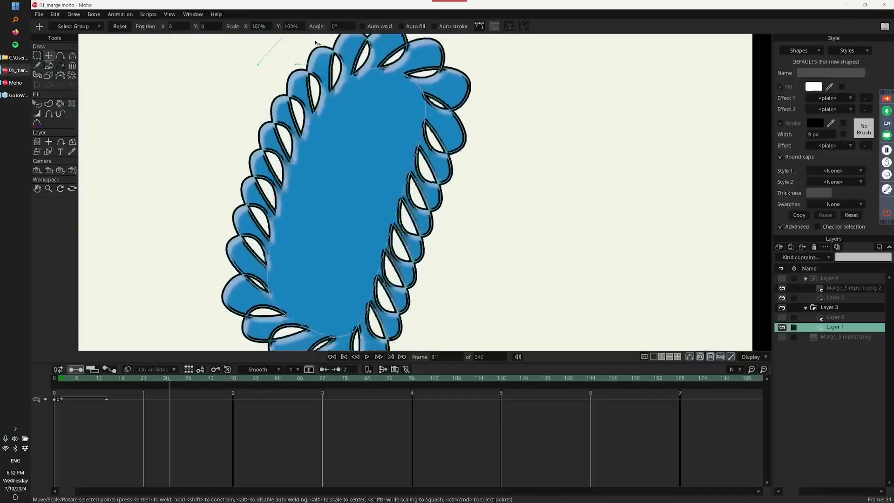
# Try the hair shape's Shaded effect with a 15° light angle, 2 px offset and 9 px blur, discarding the settings
pyautogui.press('q')
pyautogui.click(404, 110)
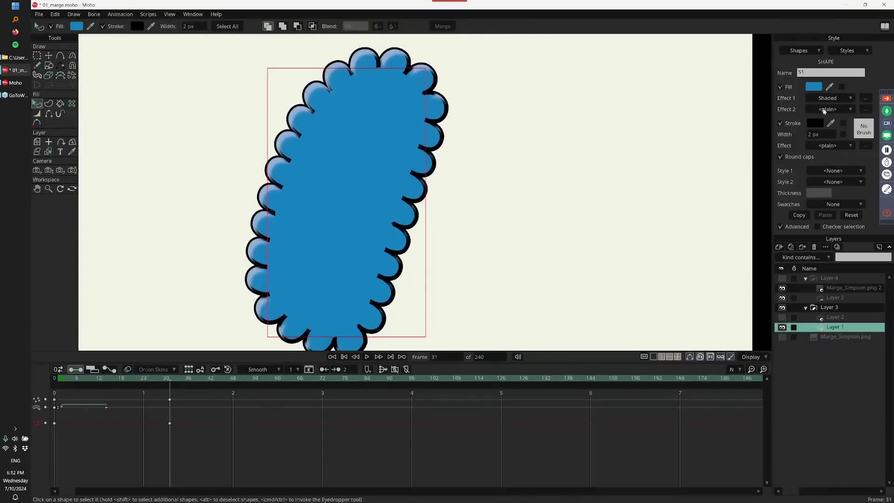
pyautogui.click(866, 98)
pyautogui.moveTo(552, 177); pyautogui.dragTo(570, 170)
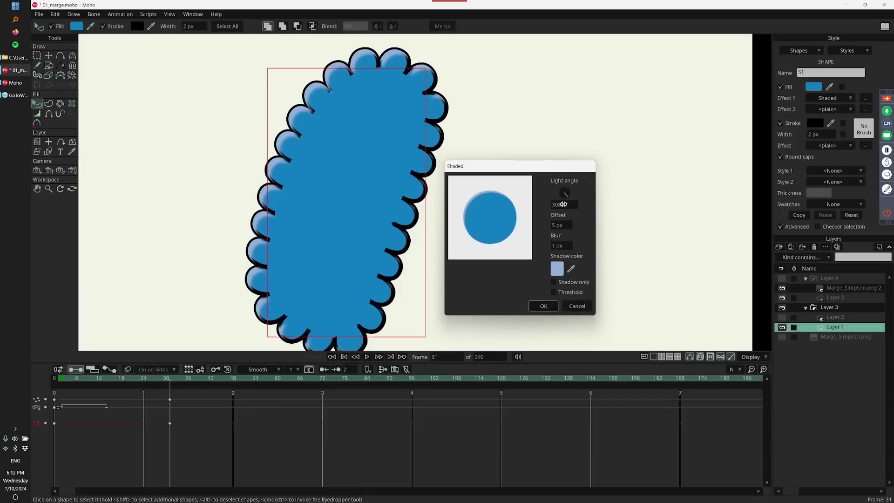
pyautogui.moveTo(564, 204)
pyautogui.mouseDown()
pyautogui.moveTo(642, 208)
pyautogui.moveTo(527, 222)
pyautogui.moveTo(623, 245)
pyautogui.moveTo(566, 247)
pyautogui.mouseUp()
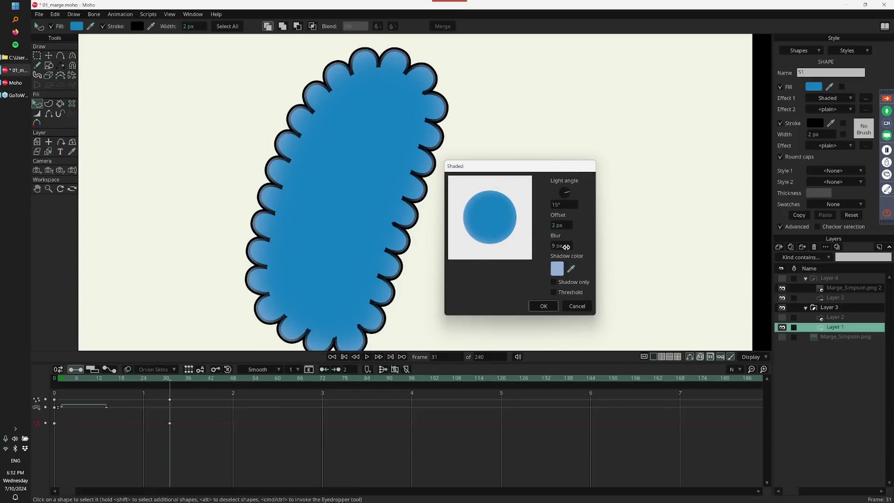
pyautogui.click(583, 308)
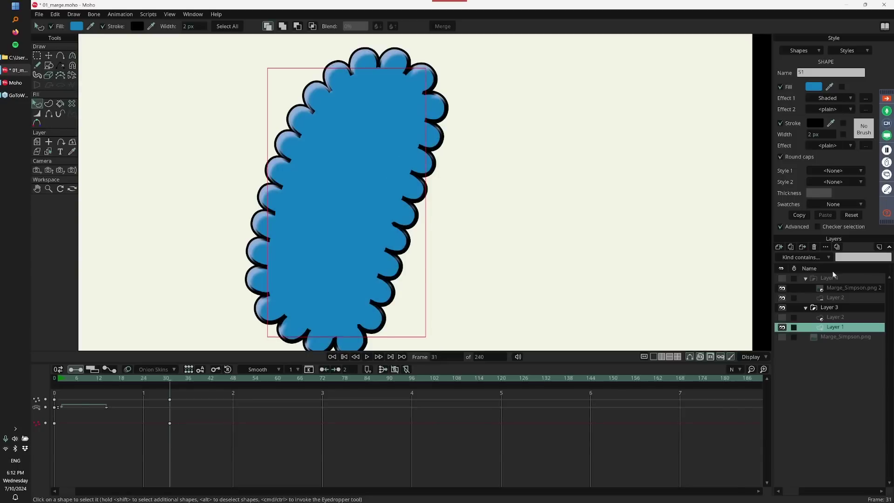
# Select the hidden Layer 2 inside the Layer 3 group and make its darker hair shading visible again
pyautogui.click(815, 319)
pyautogui.press('g')
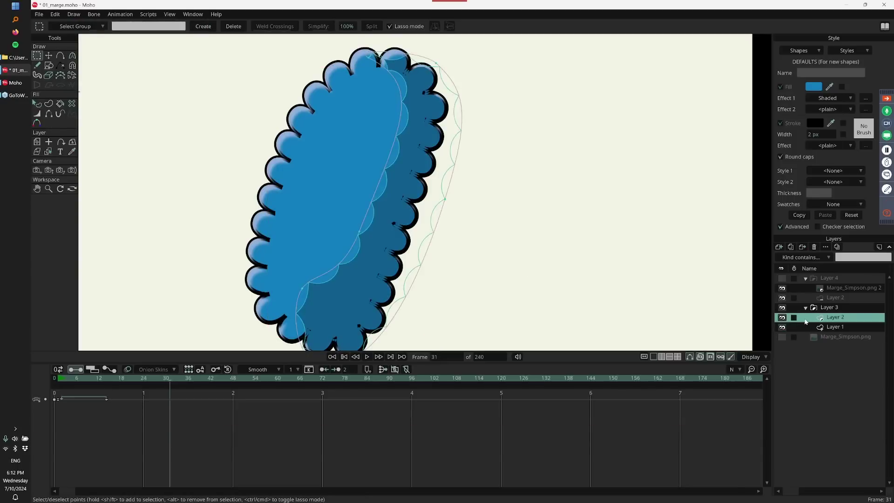
pyautogui.moveTo(525, 250); pyautogui.dragTo(509, 222)
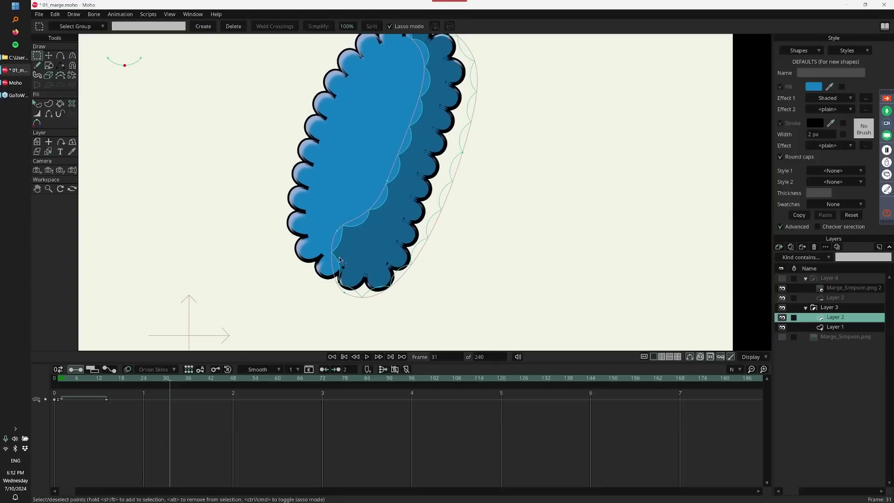
# Try to move all points of Layer 2's shading shape on frame 31, and undo the change
pyautogui.press('t')
pyautogui.click(387, 181)
pyautogui.hotkey('ctrl', 'a')
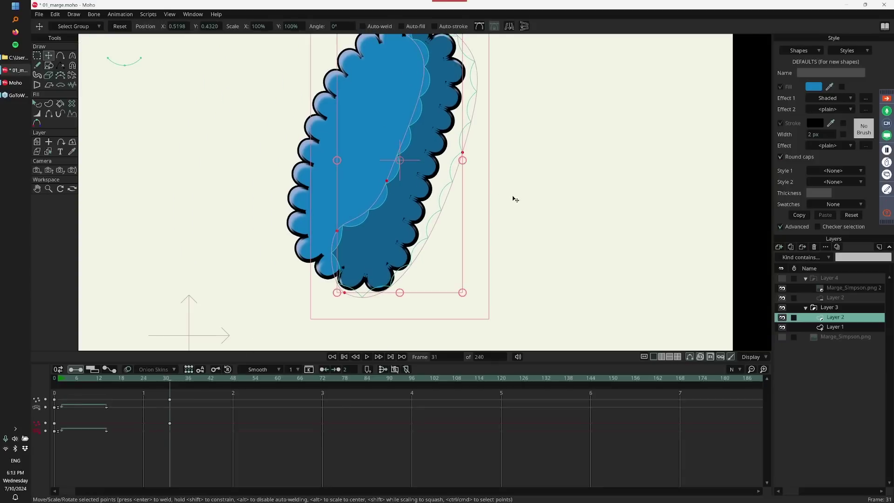
pyautogui.moveTo(516, 196); pyautogui.dragTo(506, 225)
pyautogui.moveTo(553, 251); pyautogui.dragTo(534, 239)
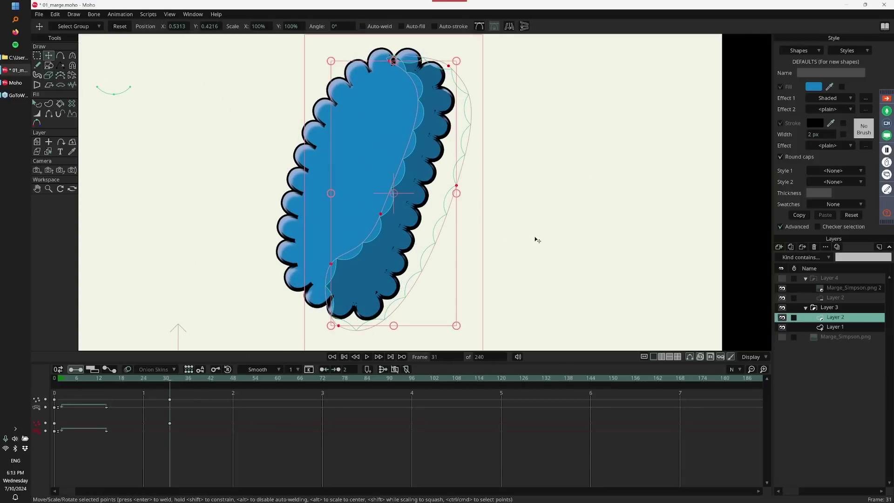
pyautogui.hotkey('ctrl', 'z')
pyautogui.hotkey('ctrl', 'z')
pyautogui.hotkey('ctrl', 'z')
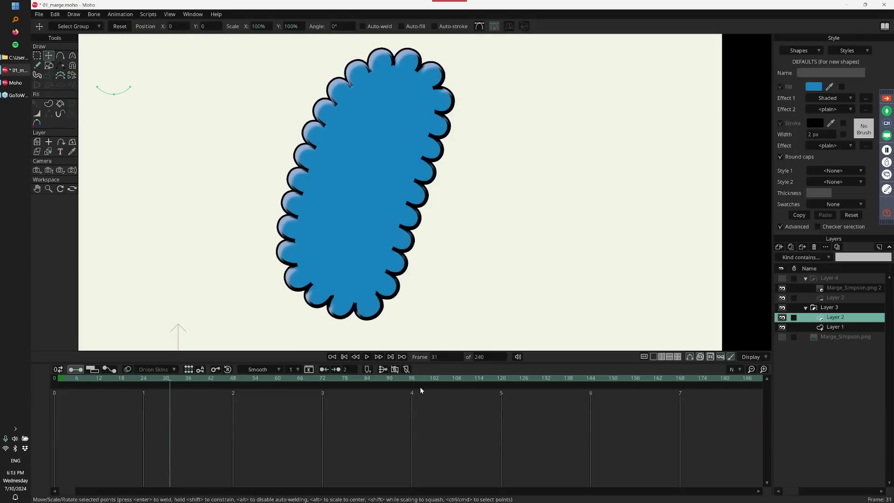
pyautogui.hotkey('ctrl', 'shift', 'z')
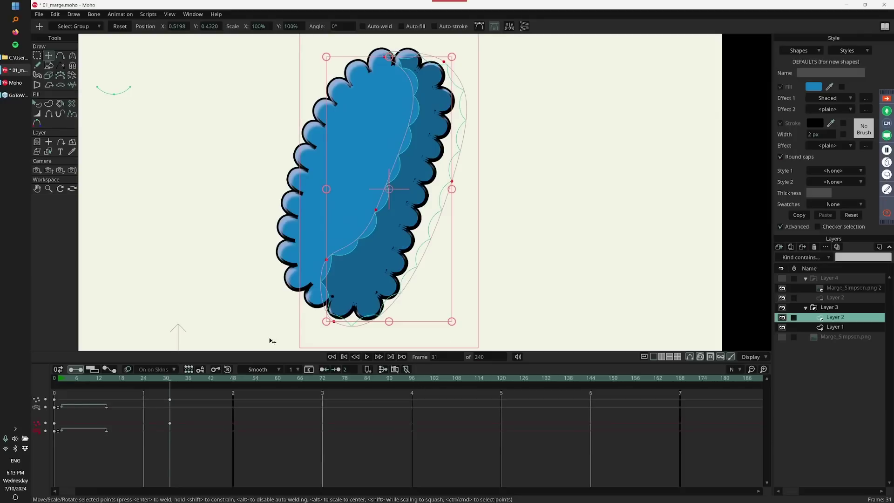
pyautogui.hotkey('ctrl', 'z')
# Return to frame 0, show the Layer 4 group with Marge's head, and play the hair animation
pyautogui.click(55, 377)
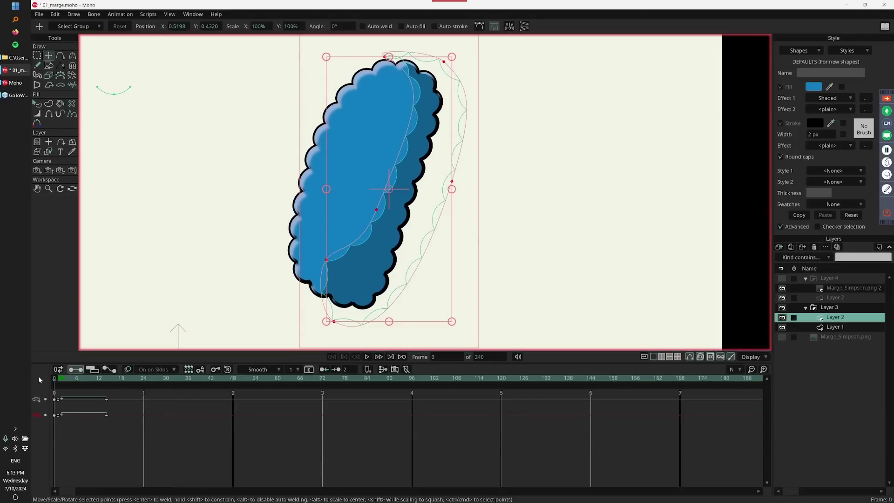
pyautogui.click(829, 309)
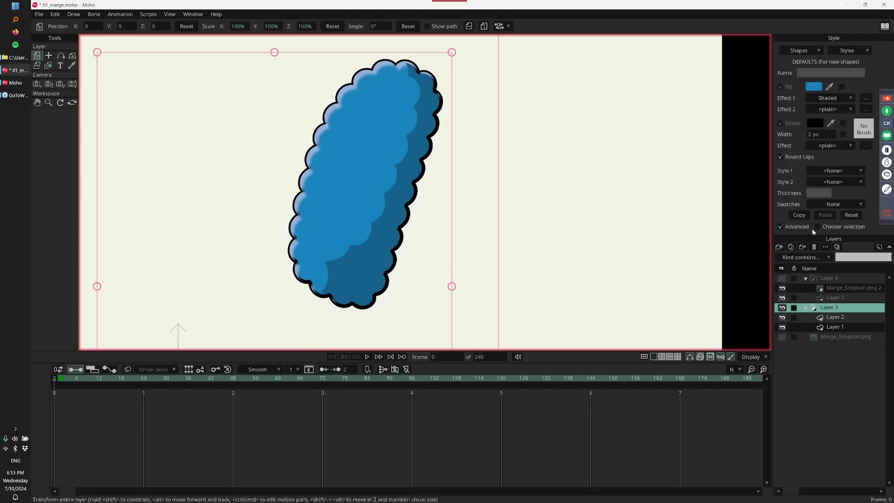
pyautogui.click(783, 278)
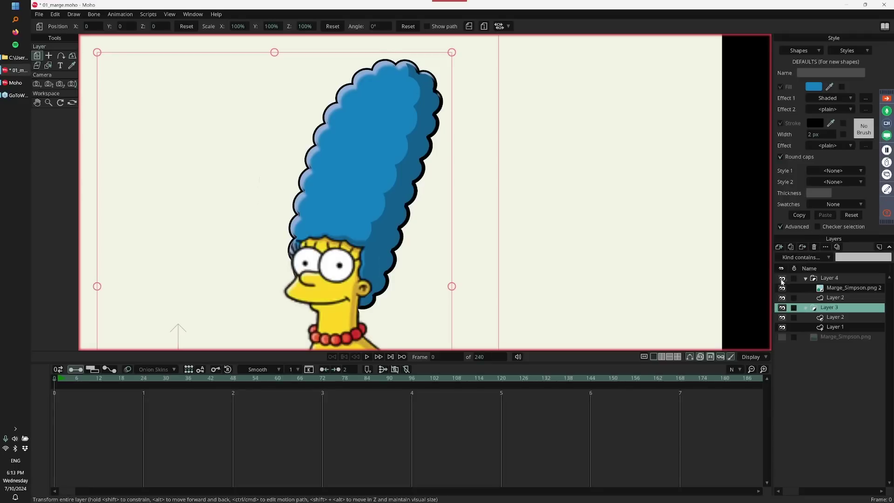
pyautogui.press('space')
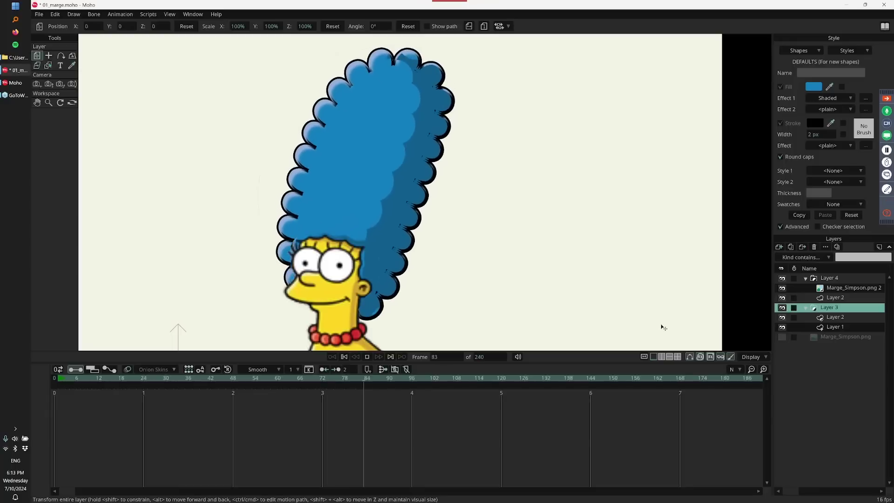
pyautogui.press('space')
# Select Layer 1, remove its frame 31 profile keyframes, and review the hair animation
pyautogui.click(835, 327)
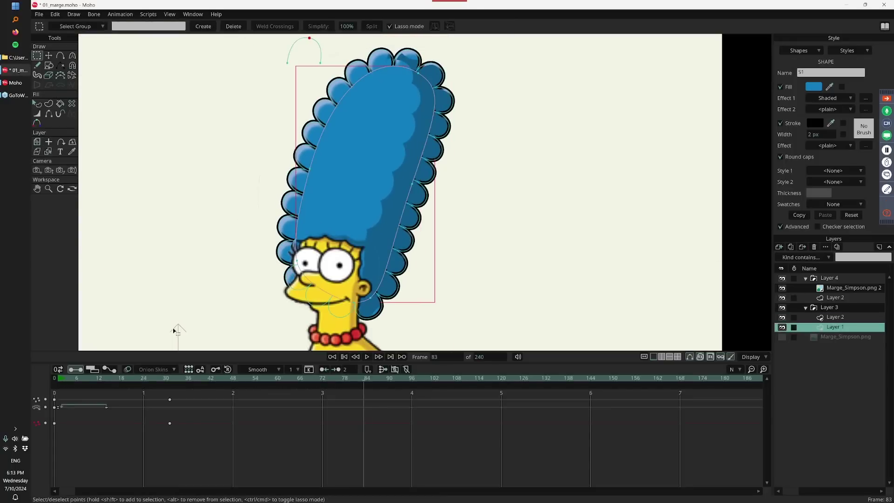
pyautogui.press('space')
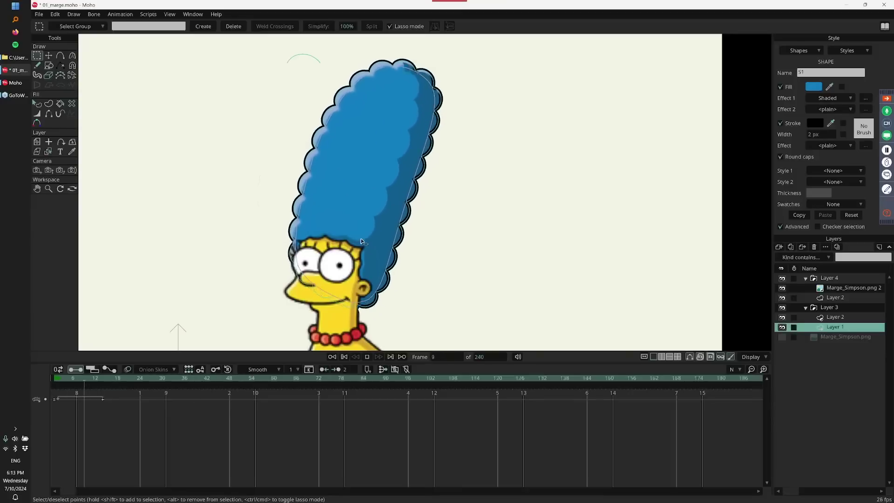
pyautogui.press('space')
pyautogui.moveTo(59, 416); pyautogui.dragTo(218, 432)
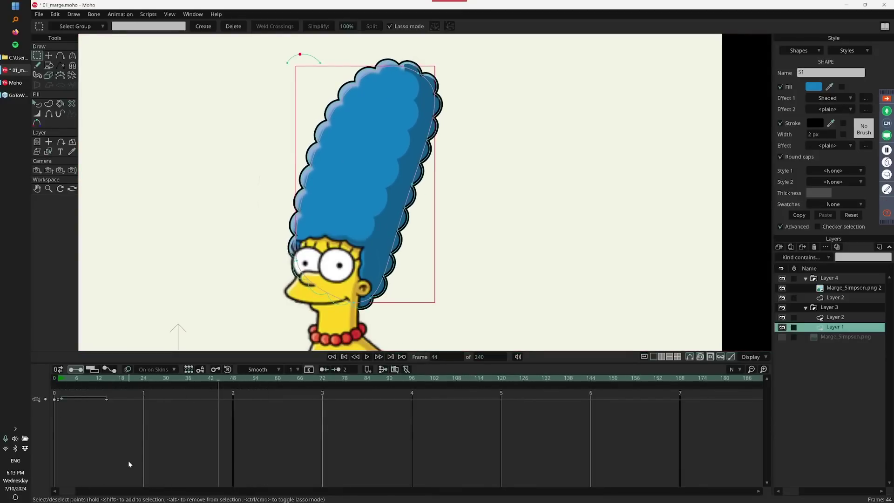
pyautogui.click(108, 399)
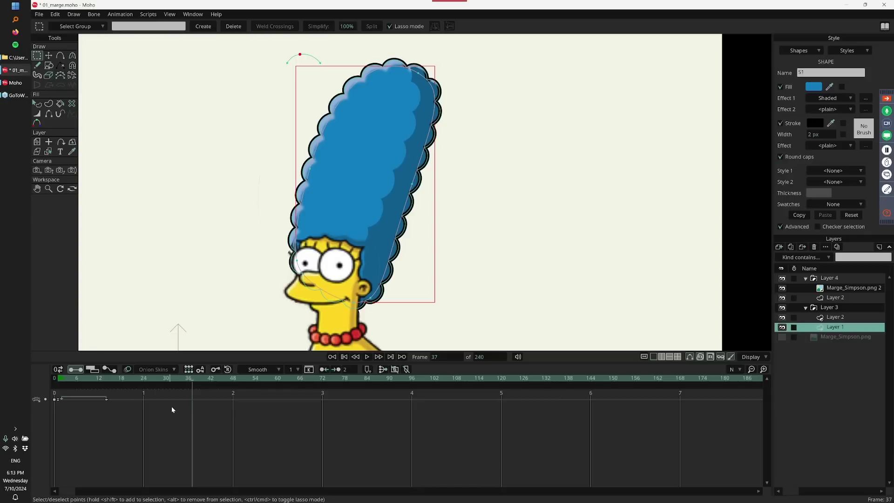
# Close the open documents, including 01_marge.moho and 01_curve_profile_test_1_layer.moho, without saving changes
pyautogui.hotkey('ctrl', 'q')
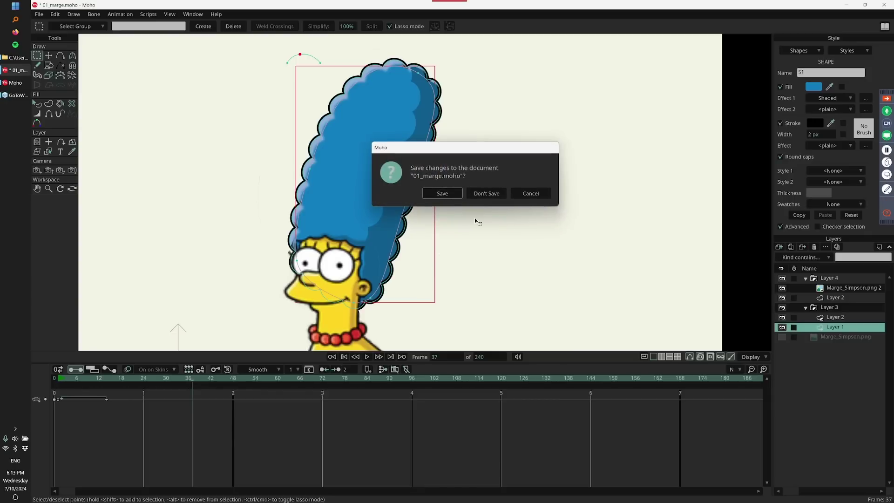
pyautogui.click(484, 191)
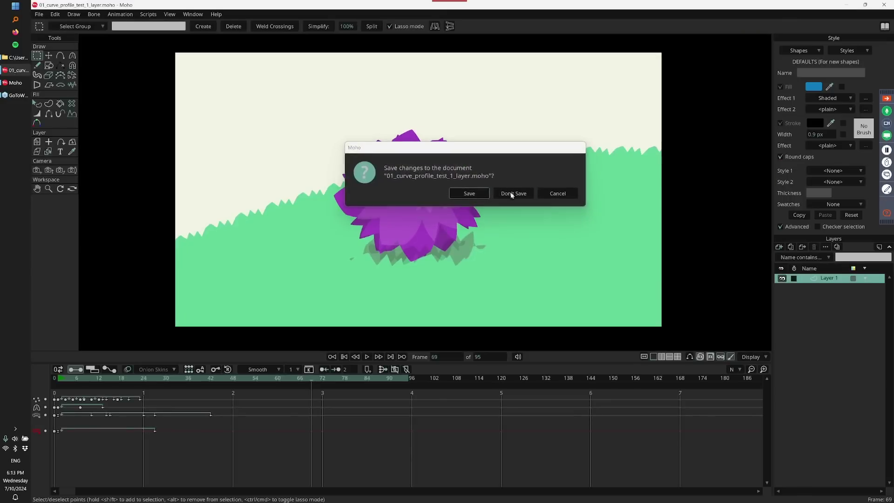
pyautogui.click(514, 193)
pyautogui.click(486, 193)
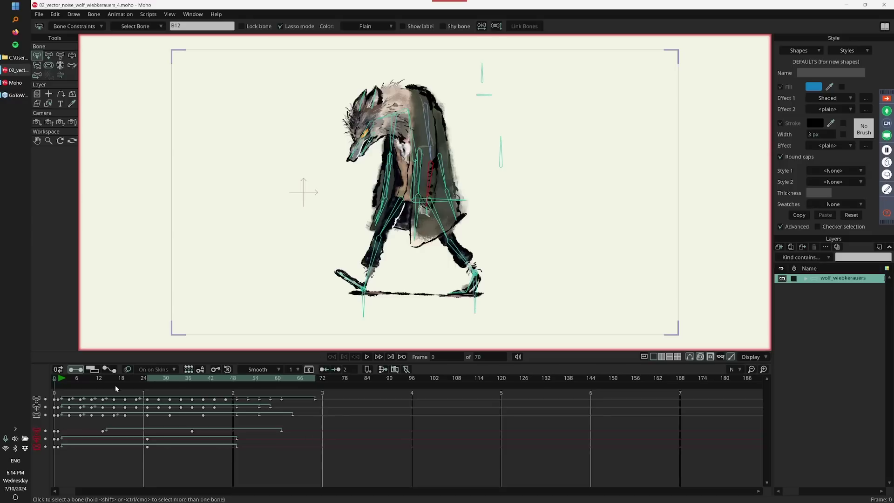
# Scrub the wolf walk animation from its first frame to frame 82 and examine the upper body up close
pyautogui.click(61, 378)
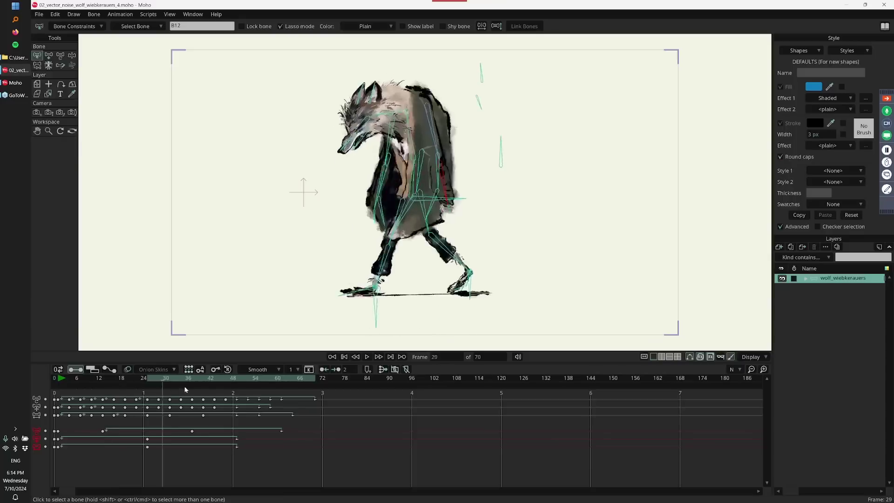
pyautogui.moveTo(476, 220); pyautogui.dragTo(425, 278)
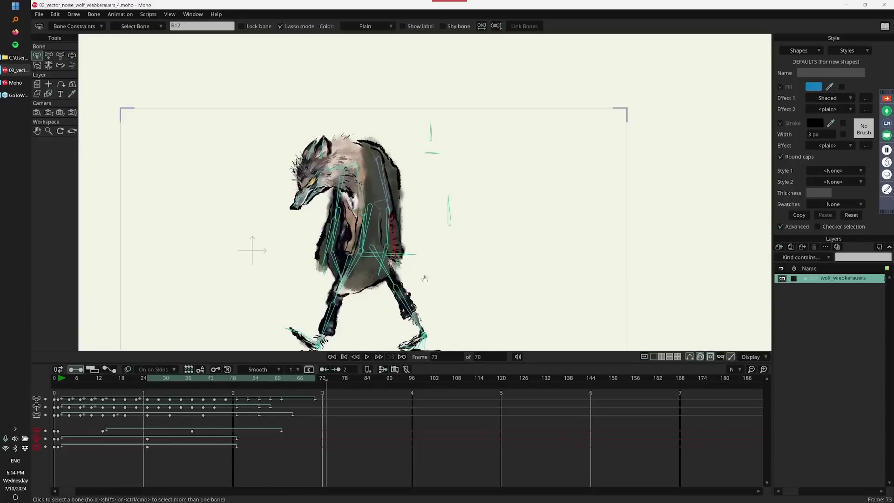
pyautogui.scroll(3, 425, 237)
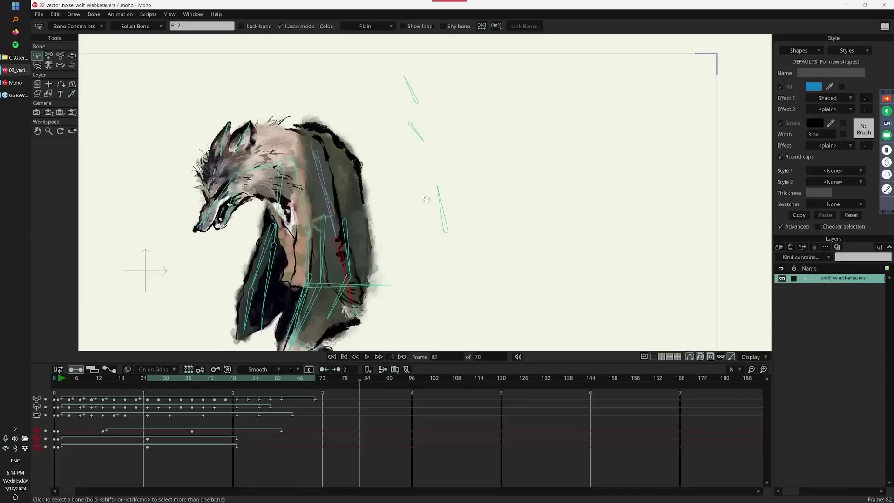
pyautogui.scroll(2, 426, 199)
# Try raising the wolf's near arm with Manipulate Bones on frame 82, and delete the resulting keyframes
pyautogui.press('z')
pyautogui.moveTo(379, 216); pyautogui.dragTo(370, 167)
pyautogui.scroll(2, 405, 212)
pyautogui.moveTo(405, 212); pyautogui.dragTo(372, 243)
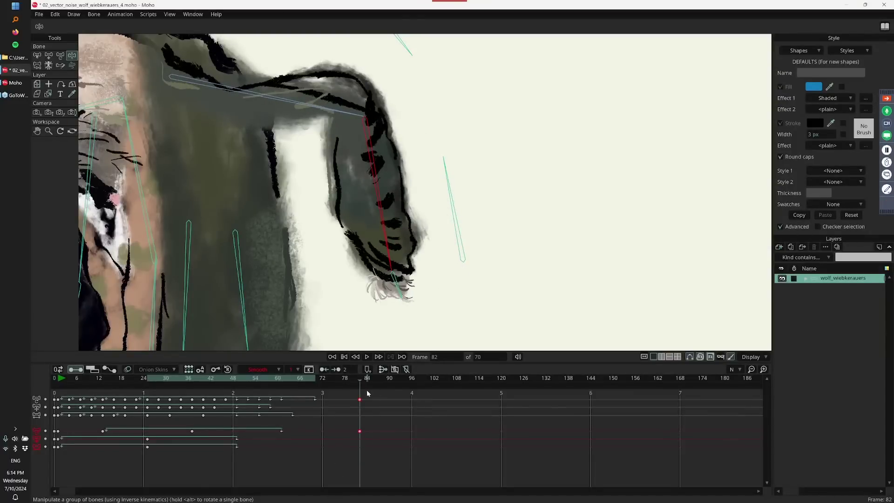
pyautogui.press('Delete')
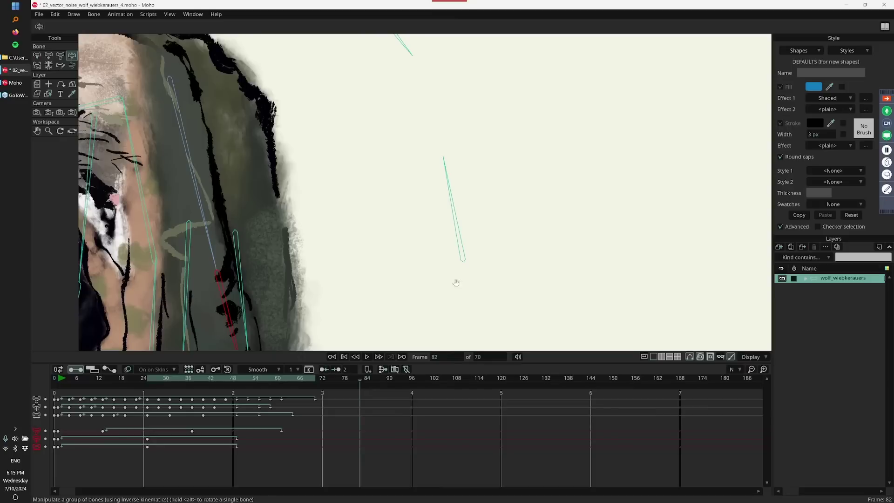
# On frame 80, pose the wolf's near arm stretched out behind its back with Manipulate Bones
pyautogui.moveTo(455, 281); pyautogui.dragTo(523, 191)
pyautogui.scroll(-2, 523, 191)
pyautogui.moveTo(567, 281); pyautogui.dragTo(469, 307)
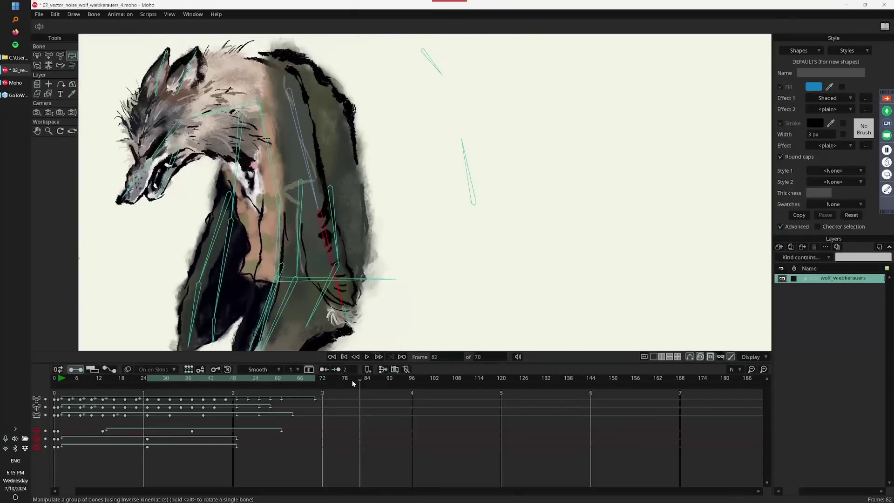
pyautogui.click(353, 382)
pyautogui.moveTo(319, 148); pyautogui.dragTo(518, 229)
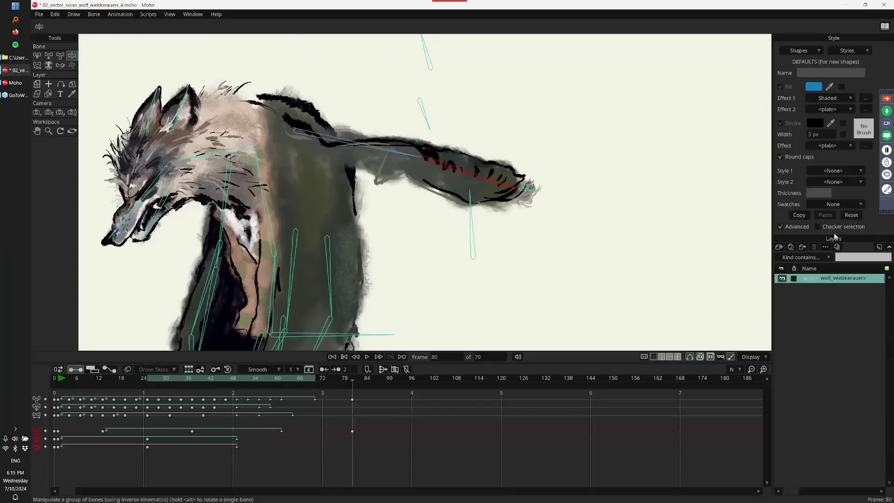
# Turn off the advanced style options, expand the wolf_wiebkerauers rig and its arm1 group, and select arm_line_1
pyautogui.click(780, 226)
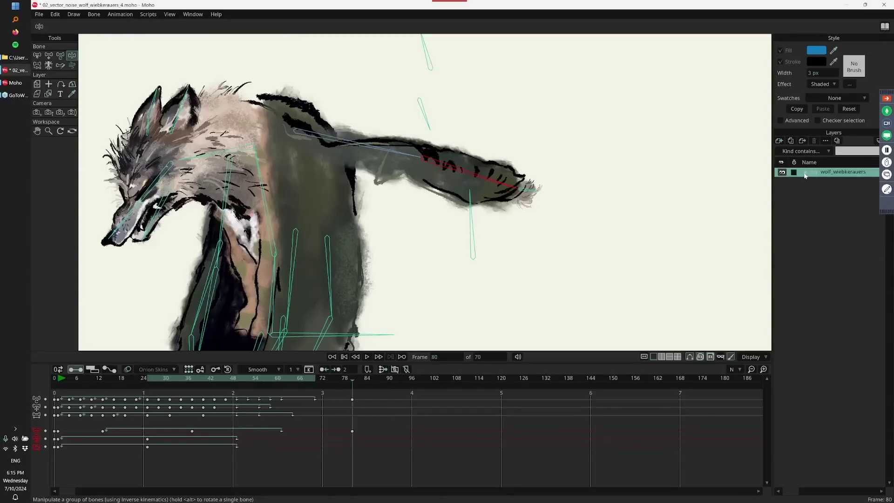
pyautogui.click(805, 173)
pyautogui.click(812, 182)
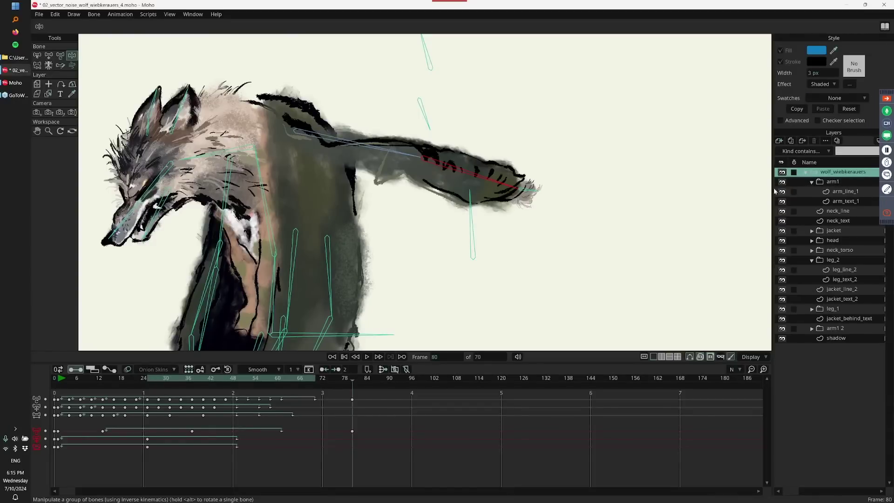
pyautogui.click(840, 191)
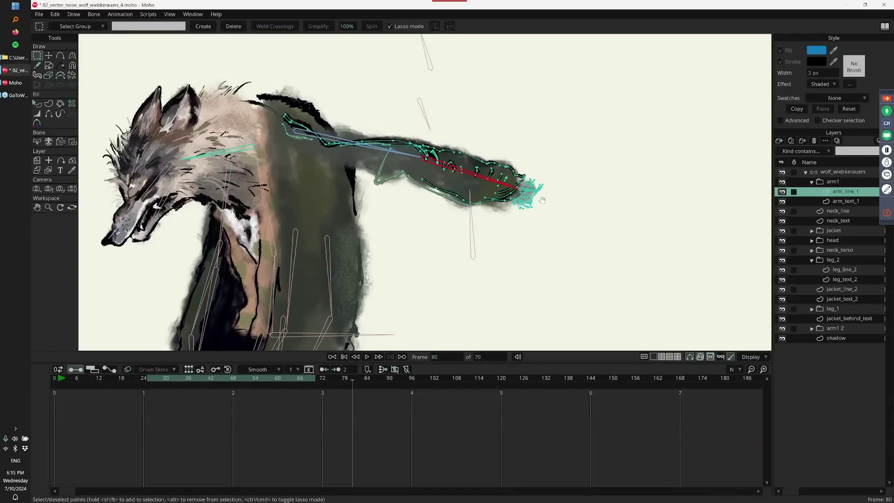
pyautogui.scroll(2, 641, 189)
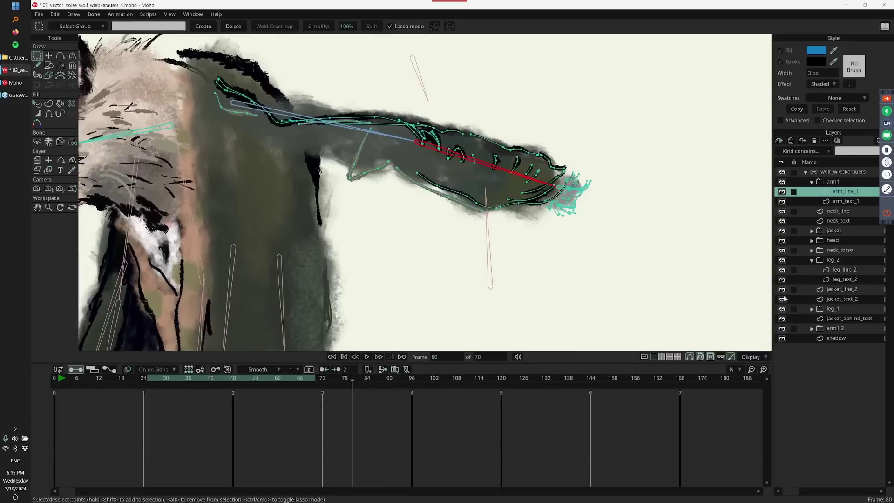
# Open the vector settings of arm_line_1 and enable noisy outlines for the layer
pyautogui.doubleClick(829, 193)
pyautogui.moveTo(348, 69); pyautogui.dragTo(741, 85)
pyautogui.click(624, 93)
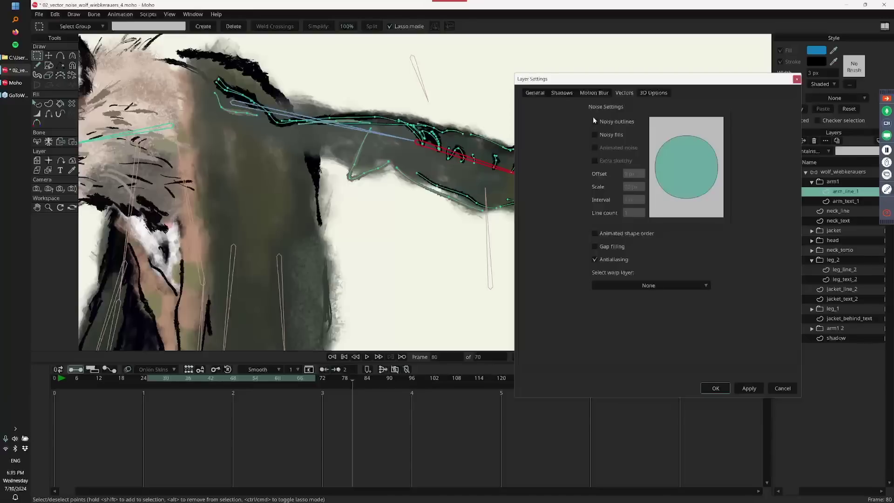
pyautogui.moveTo(389, 241); pyautogui.dragTo(333, 241)
pyautogui.moveTo(657, 102); pyautogui.dragTo(648, 87)
pyautogui.click(580, 95)
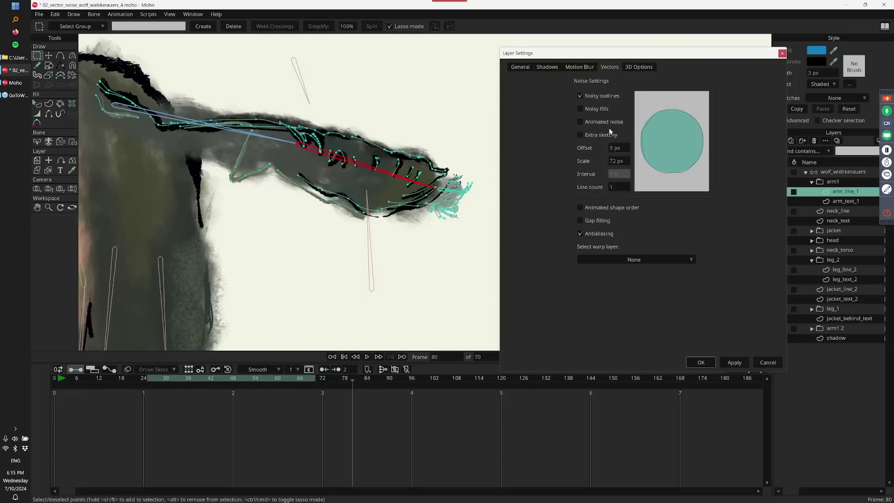
# Experiment with the noisy outlines' offset and scale on the arm lines, ending at a 15 px offset and 171 px scale
pyautogui.moveTo(614, 148)
pyautogui.mouseDown()
pyautogui.moveTo(714, 148)
pyautogui.moveTo(679, 156)
pyautogui.moveTo(543, 151)
pyautogui.mouseUp()
pyautogui.moveTo(522, 152); pyautogui.dragTo(319, 195)
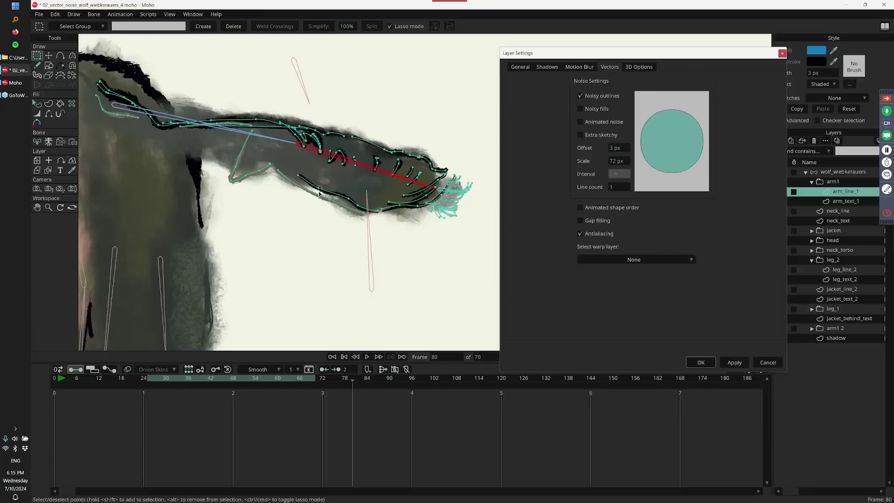
pyautogui.moveTo(624, 148); pyautogui.dragTo(521, 163)
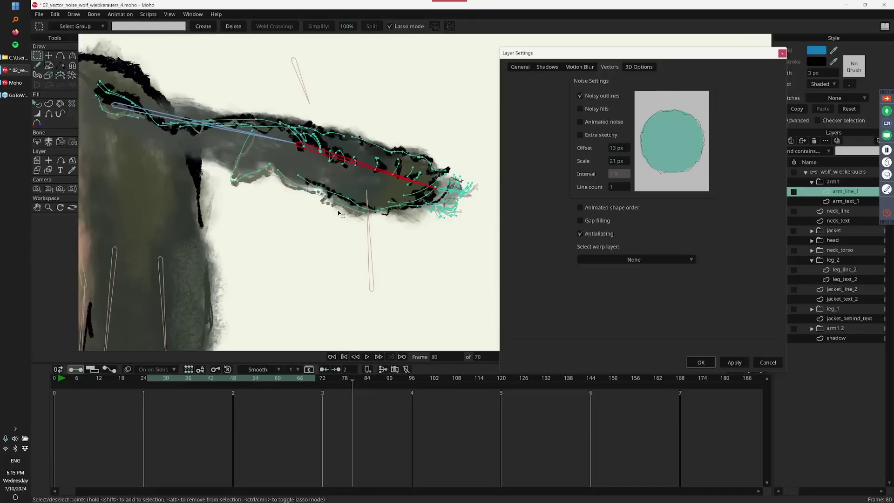
pyautogui.scroll(3, 382, 219)
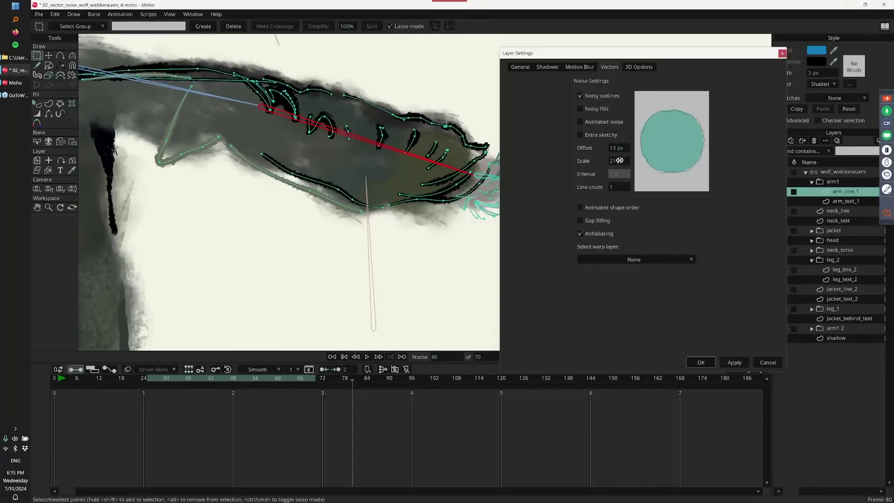
pyautogui.moveTo(620, 161); pyautogui.dragTo(811, 170)
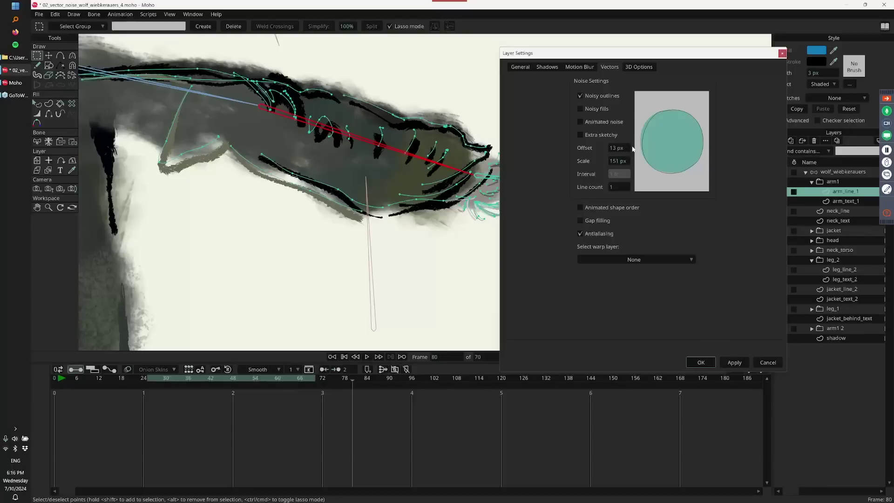
pyautogui.moveTo(621, 148)
pyautogui.mouseDown()
pyautogui.moveTo(653, 149)
pyautogui.moveTo(608, 153)
pyautogui.moveTo(703, 163)
pyautogui.mouseUp()
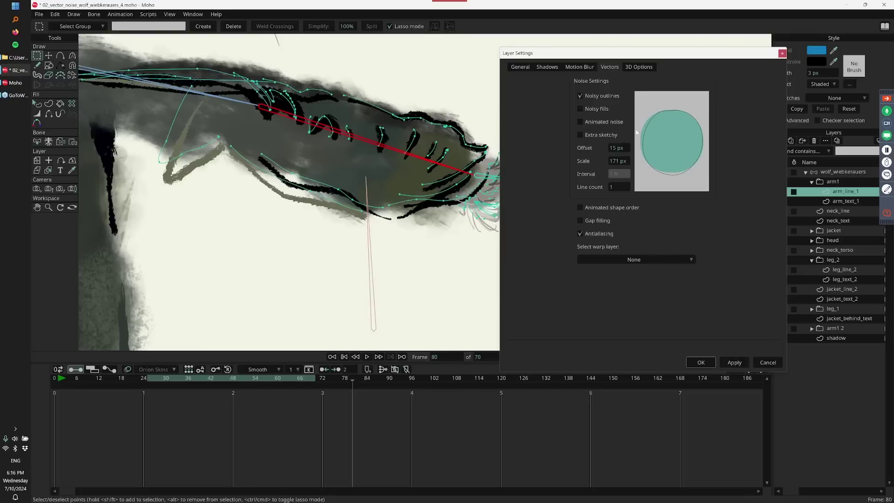
# Enable animated noise for arm_line_1 and try different noise intervals, leaving it at 1 fr
pyautogui.click(593, 121)
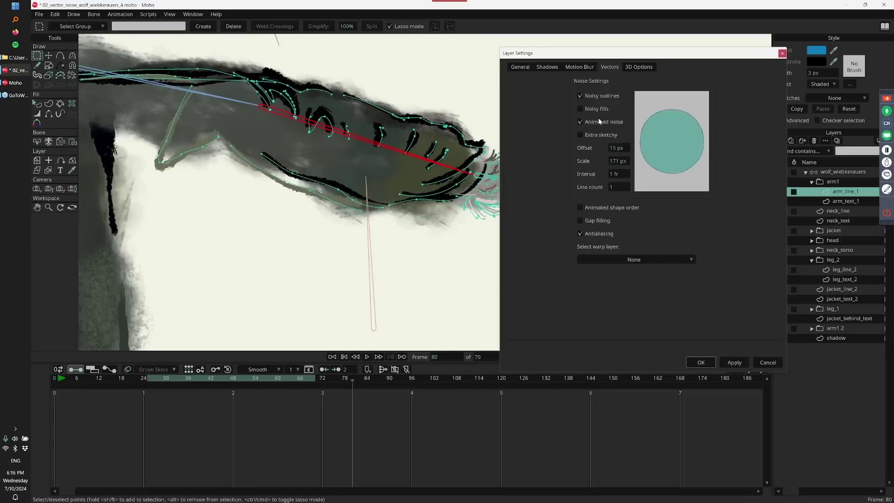
pyautogui.scroll(2, 624, 174)
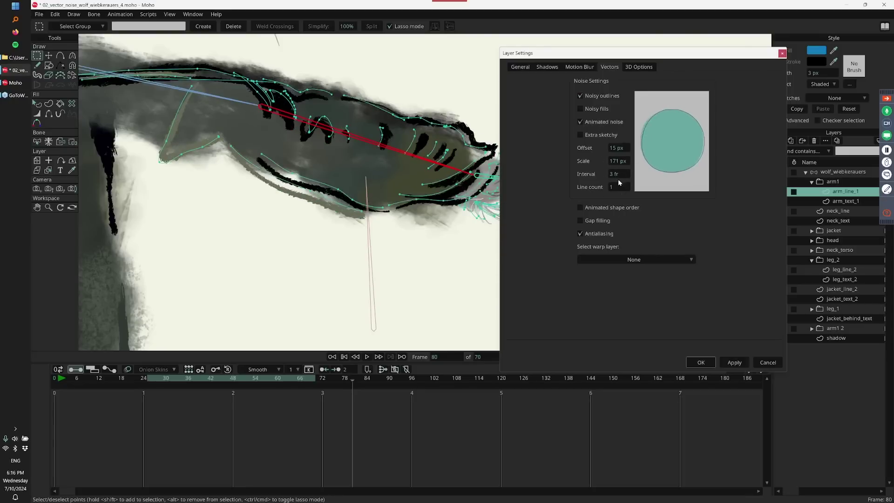
pyautogui.scroll(-1, 619, 179)
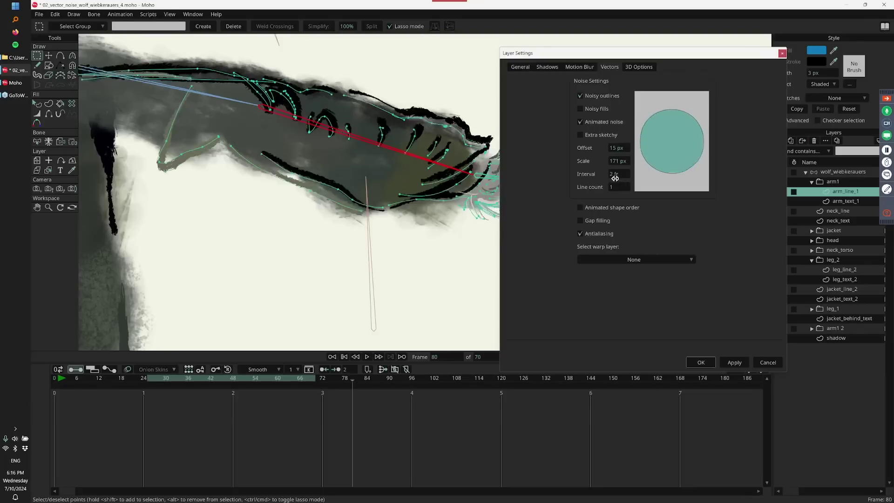
pyautogui.scroll(-1, 615, 178)
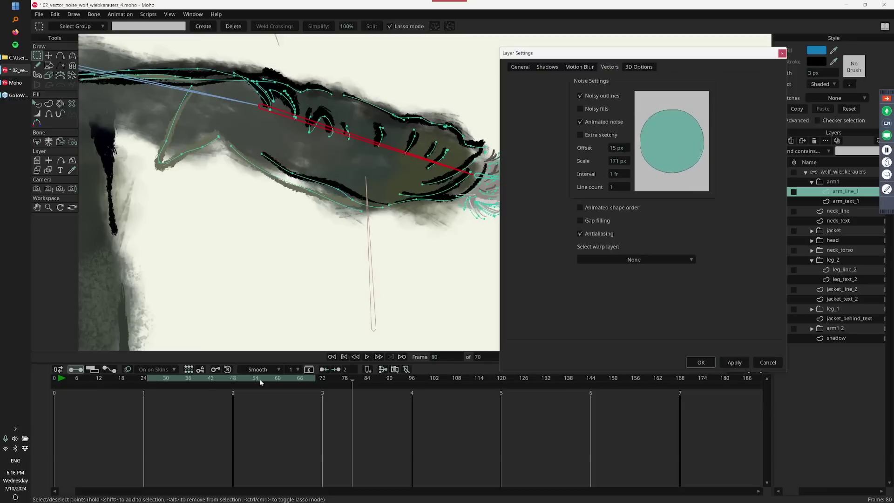
# Select the wolf_wiebkerauers rig and key its pose on frame 80 so the stretched arm holds still
pyautogui.moveTo(215, 382); pyautogui.dragTo(448, 320)
pyautogui.click(838, 172)
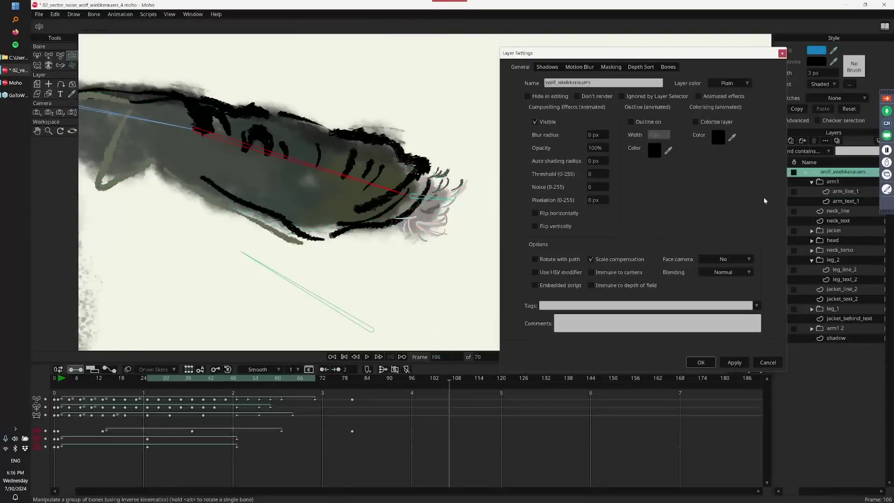
pyautogui.click(353, 379)
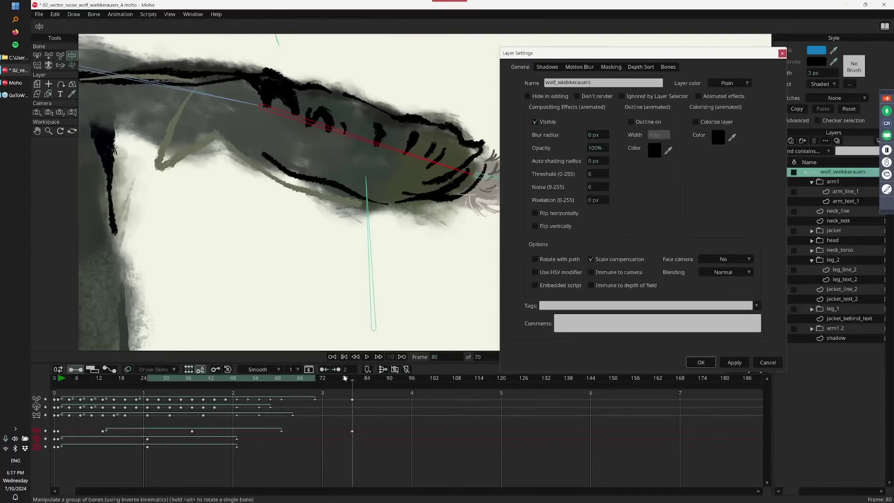
pyautogui.moveTo(356, 381); pyautogui.dragTo(375, 381)
# Step frame by frame from frame 80 to 99 to examine how the animated noise changes the arm lines
pyautogui.press('Right')
pyautogui.press('Right')
pyautogui.press('Right')
pyautogui.press('Right')
pyautogui.press('Right')
pyautogui.press('Right')
pyautogui.press('Right')
pyautogui.press('Right')
pyautogui.press('Right')
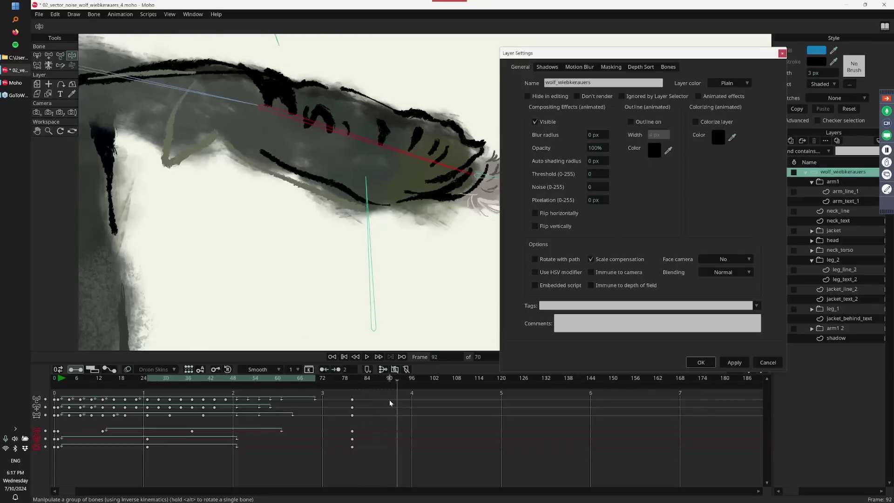
pyautogui.press('Right')
pyautogui.press('Right')
pyautogui.press('Right')
pyautogui.press('Right')
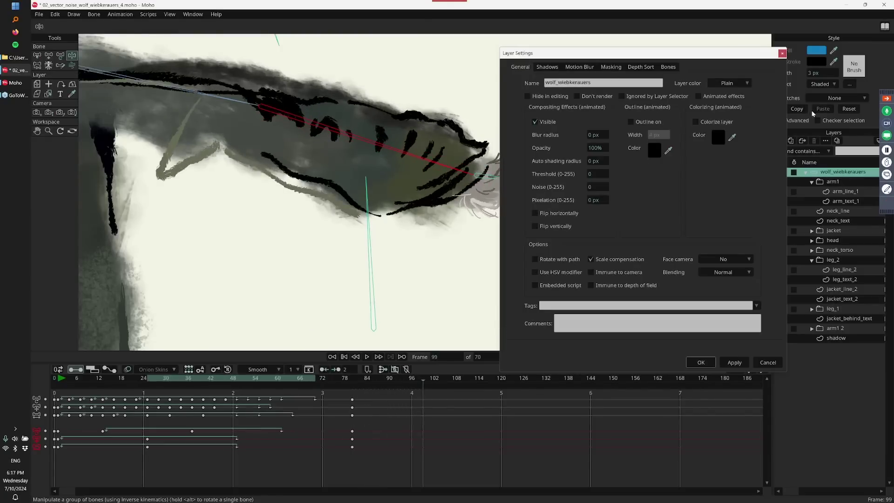
# Reopen the vector settings of arm_line_1 and set the noise interval to 3 fr
pyautogui.click(844, 192)
pyautogui.click(610, 67)
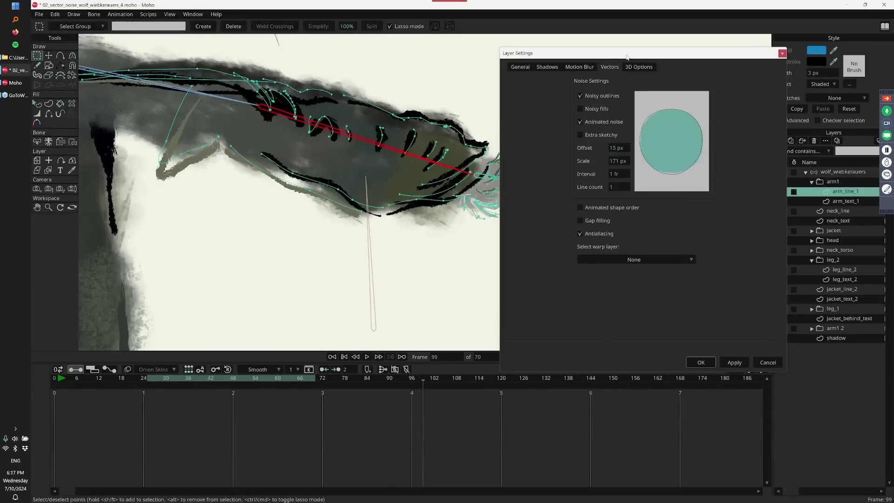
pyautogui.moveTo(624, 174); pyautogui.dragTo(634, 174)
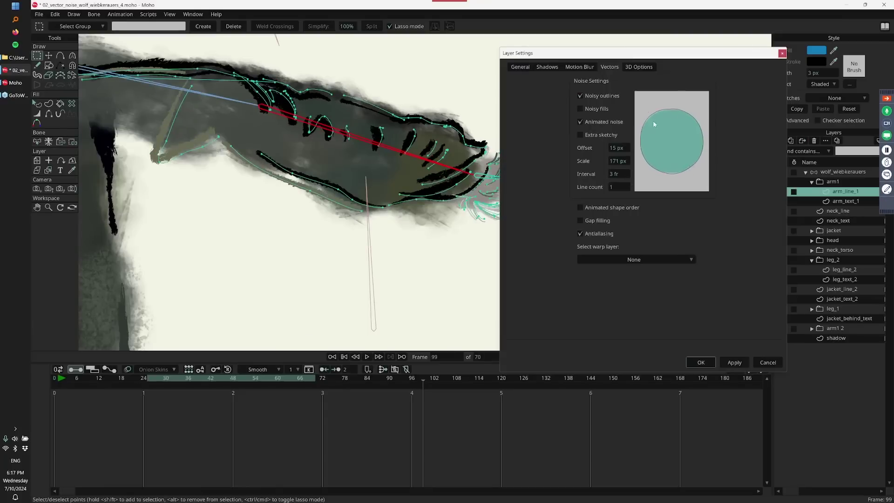
# Scrub along the timeline and step forward from frame 110 to 124 to examine the arm noise at the 3 fr interval
pyautogui.click(341, 379)
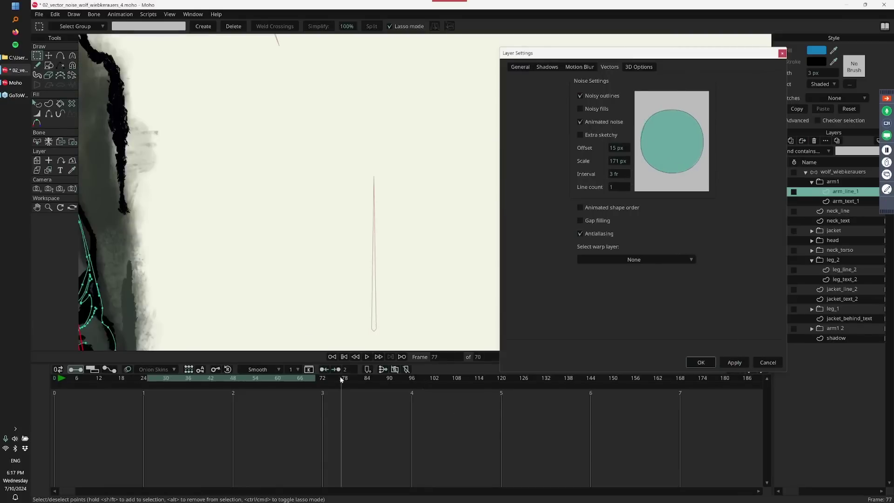
pyautogui.moveTo(341, 379); pyautogui.dragTo(457, 379)
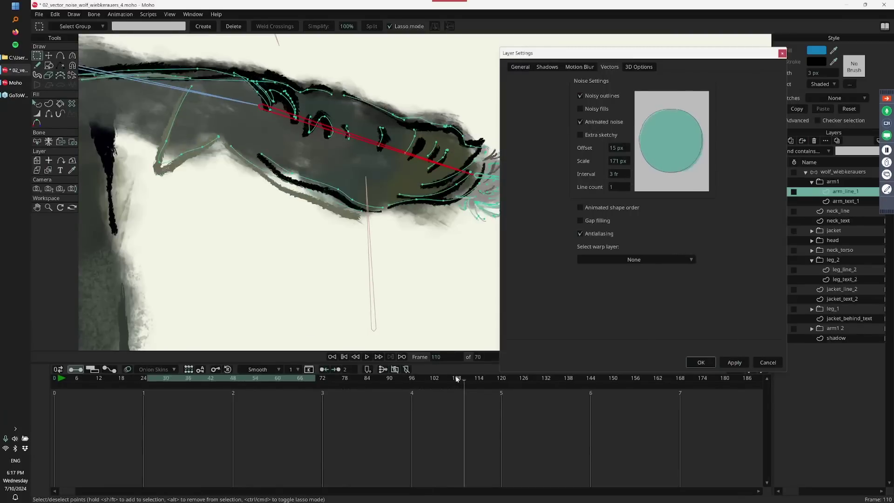
pyautogui.press('Right')
pyautogui.press('Right')
pyautogui.press('Right')
pyautogui.press('Right')
pyautogui.press('Right')
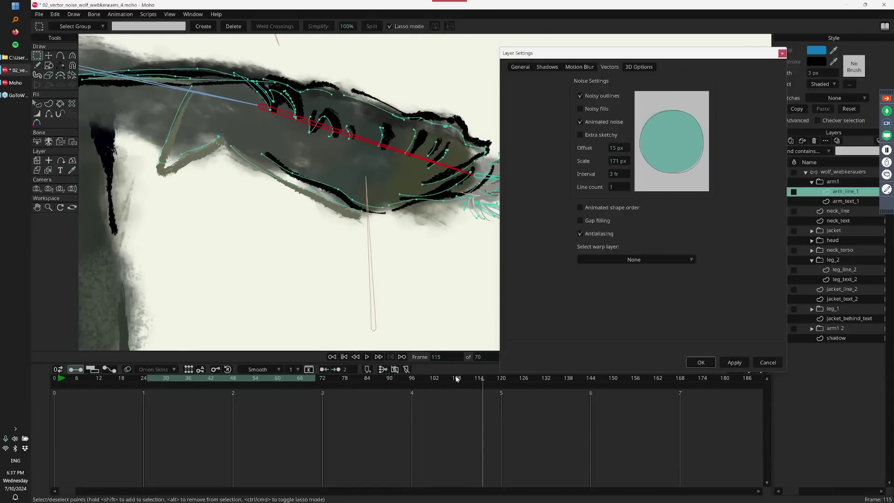
pyautogui.press('Right')
pyautogui.press('Right')
pyautogui.press('Right')
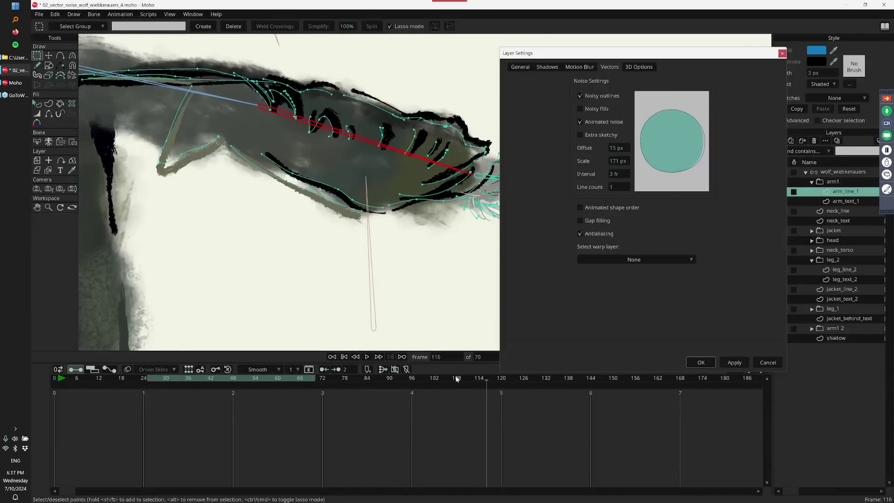
pyautogui.press('Right')
pyautogui.press('Right')
pyautogui.press('Right')
pyautogui.press('Right')
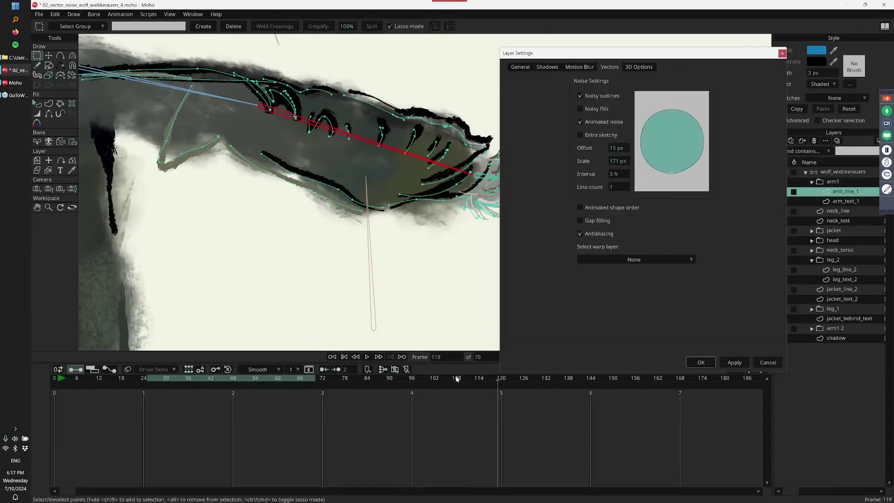
pyautogui.press('Right')
pyautogui.press('Right')
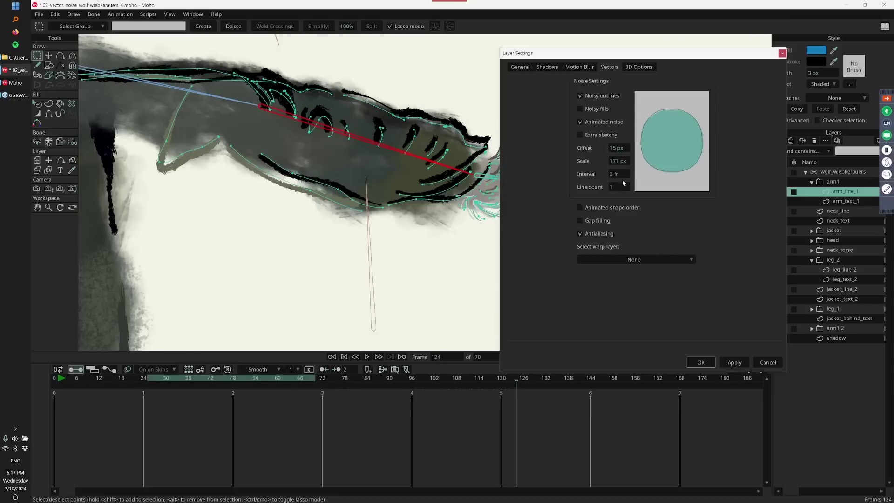
# Set the noise interval of arm_line_1 to 0 fr and accept the layer settings
pyautogui.moveTo(624, 183); pyautogui.dragTo(607, 179)
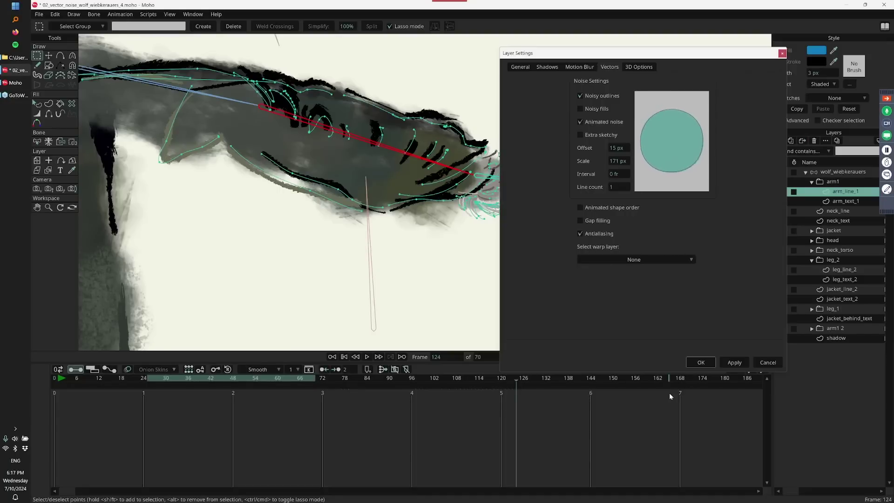
pyautogui.click(702, 362)
# On the wolf rig, key the held arm pose at frame 94, then rotate the forearm bone downward on frame 107
pyautogui.click(833, 173)
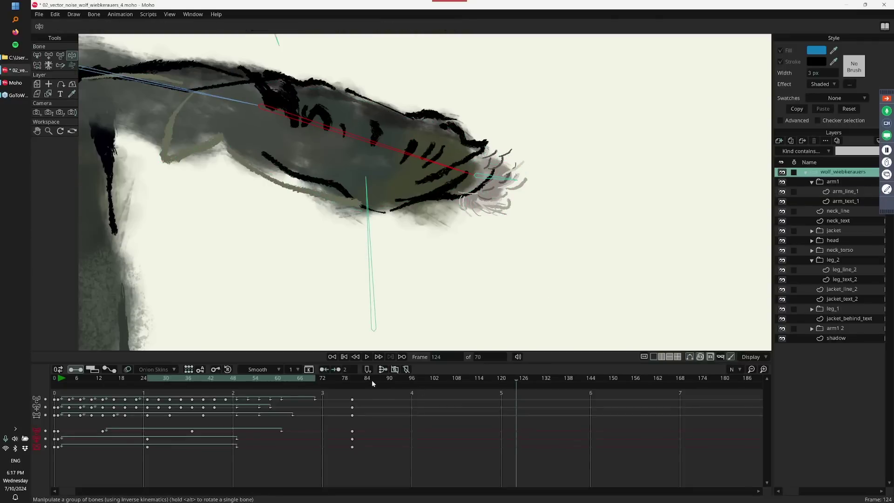
pyautogui.moveTo(371, 380); pyautogui.dragTo(452, 378)
pyautogui.press('t')
pyautogui.moveTo(435, 161); pyautogui.dragTo(372, 257)
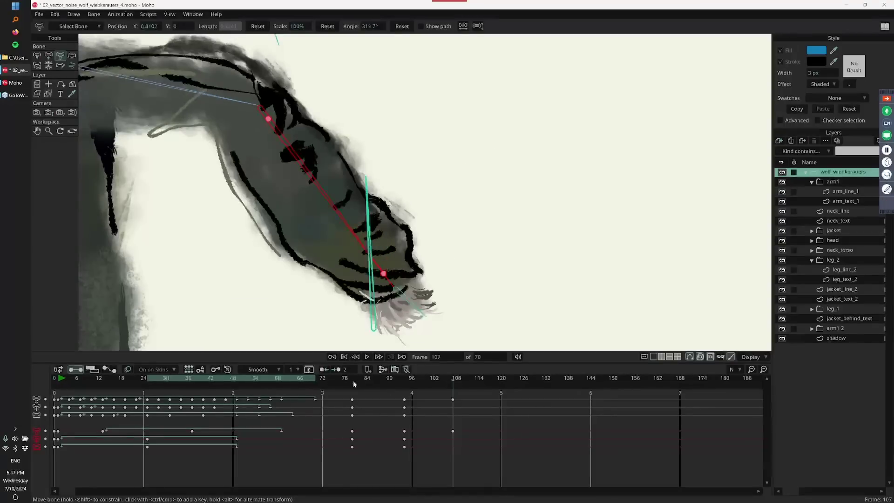
# Scrub and step back and forth between the arm poses to examine how the noisy lines behave during the forearm movement
pyautogui.moveTo(356, 381); pyautogui.dragTo(402, 394)
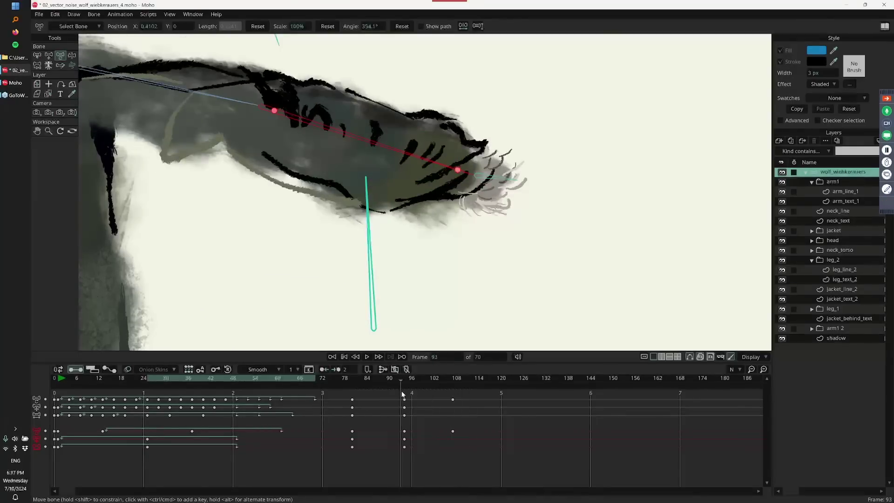
pyautogui.hotkey('ctrl', 'Right')
pyautogui.hotkey('ctrl', 'Right')
pyautogui.hotkey('ctrl', 'Right')
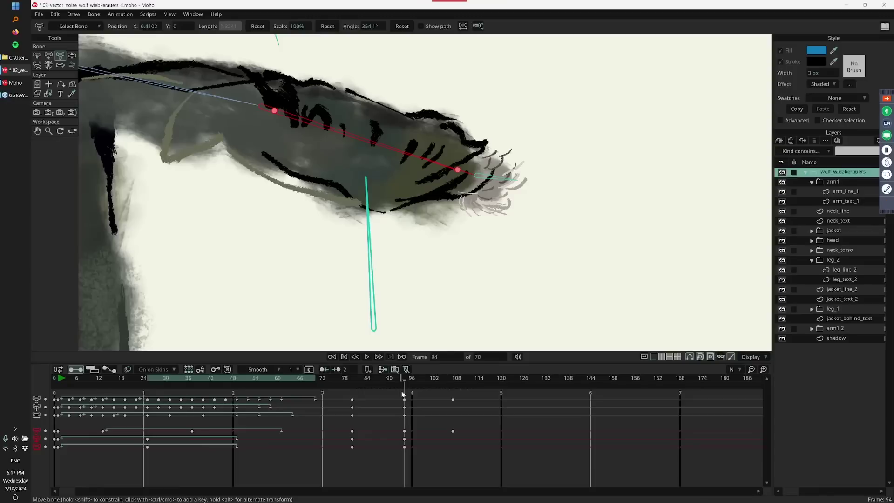
pyautogui.hotkey('ctrl', 'Right')
pyautogui.hotkey('ctrl', 'Right')
pyautogui.hotkey('ctrl', 'Right')
pyautogui.hotkey('ctrl', 'Right')
pyautogui.hotkey('ctrl', 'Right')
pyautogui.hotkey('ctrl', 'Right')
pyautogui.hotkey('ctrl', 'Right')
pyautogui.hotkey('ctrl', 'Right')
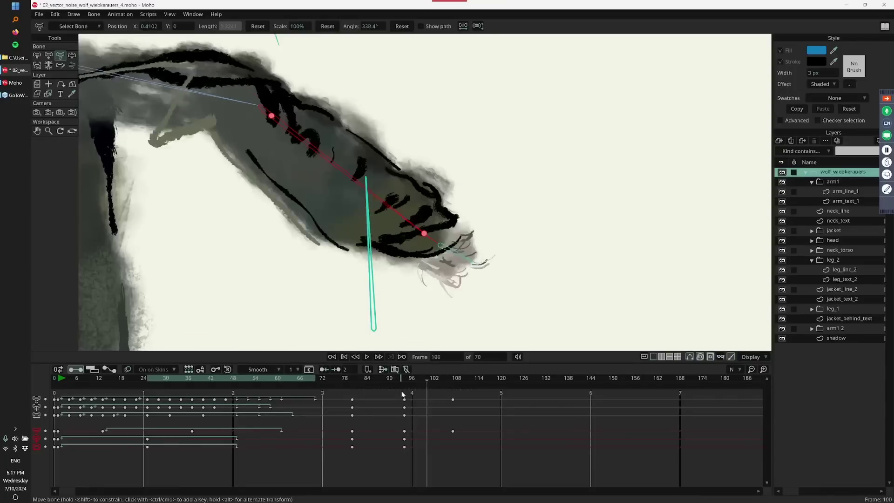
pyautogui.hotkey('ctrl', 'Left')
pyautogui.hotkey('ctrl', 'Left')
pyautogui.hotkey('ctrl', 'Left')
pyautogui.hotkey('ctrl', 'Left')
pyautogui.hotkey('ctrl', 'Left')
pyautogui.hotkey('ctrl', 'Left')
pyautogui.hotkey('ctrl', 'Left')
pyautogui.hotkey('ctrl', 'Left')
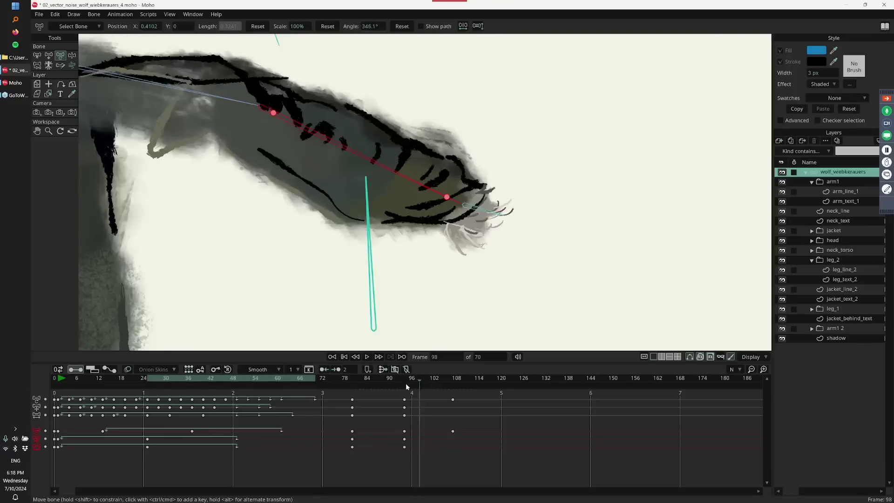
# Turn off the brush and layer effects display in the viewport and scrub through the arm movement around frames 97 to 101
pyautogui.click(732, 357)
pyautogui.moveTo(406, 381)
pyautogui.mouseDown()
pyautogui.moveTo(445, 382)
pyautogui.moveTo(416, 386)
pyautogui.mouseUp()
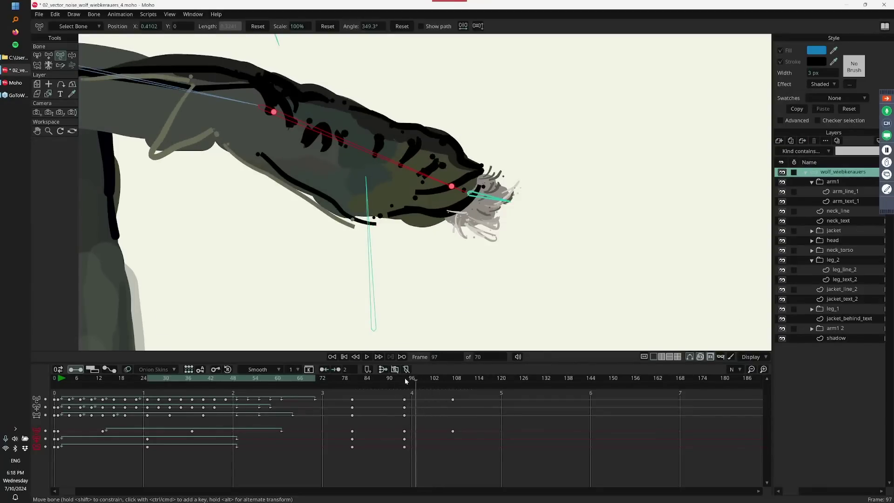
pyautogui.moveTo(406, 381); pyautogui.dragTo(431, 380)
pyautogui.click(702, 358)
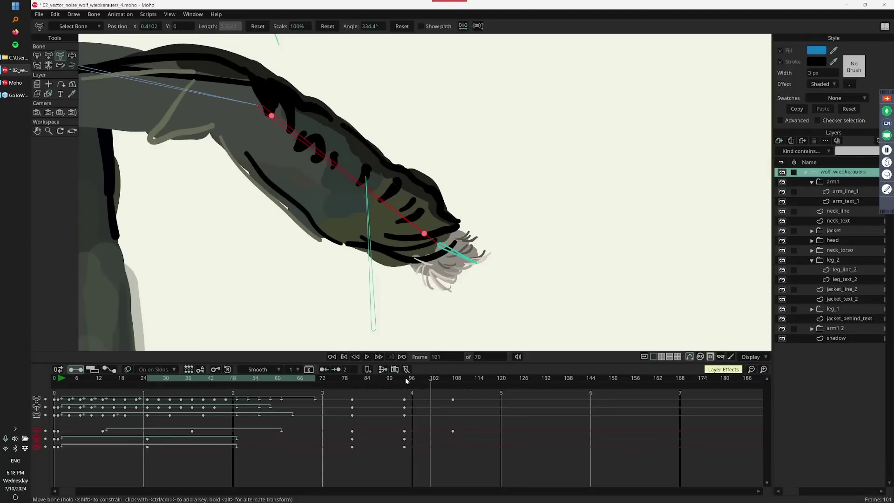
pyautogui.moveTo(407, 381)
pyautogui.mouseDown()
pyautogui.moveTo(449, 382)
pyautogui.moveTo(389, 381)
pyautogui.moveTo(420, 389)
pyautogui.mouseUp()
# Render a preview of frame 101 to check the wolf's brushes and noise, and close the render window
pyautogui.click(39, 14)
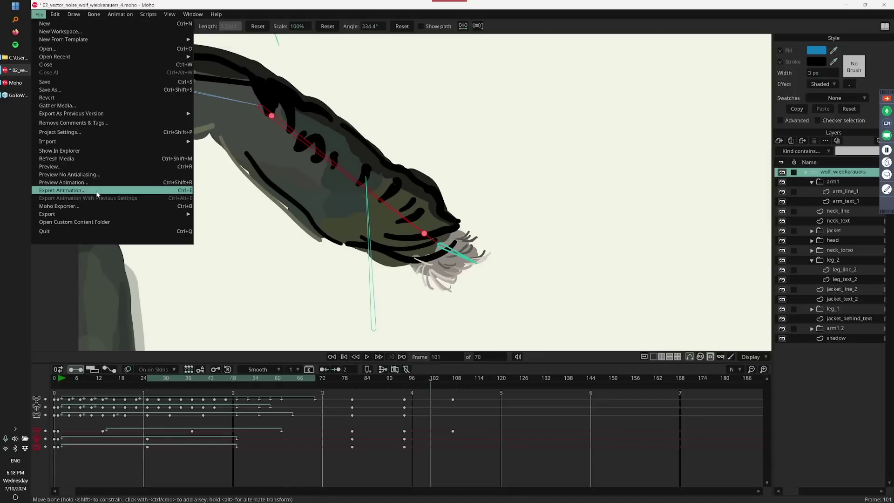
pyautogui.click(169, 169)
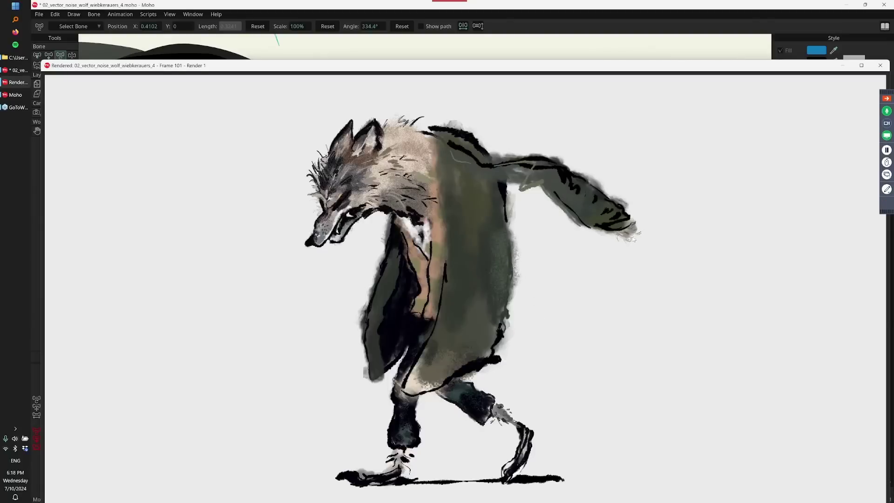
pyautogui.press('Escape')
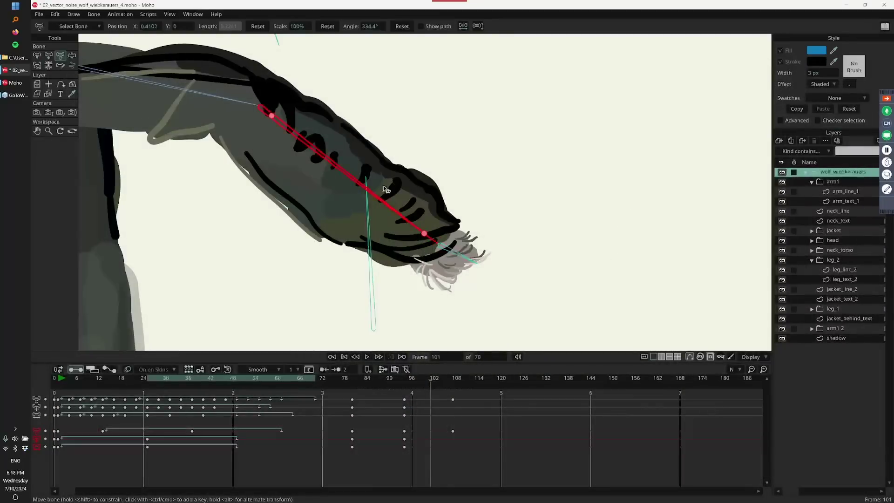
# Turn the layer effects and brush display back on and scrub through the arm movement to frame 109
pyautogui.click(701, 357)
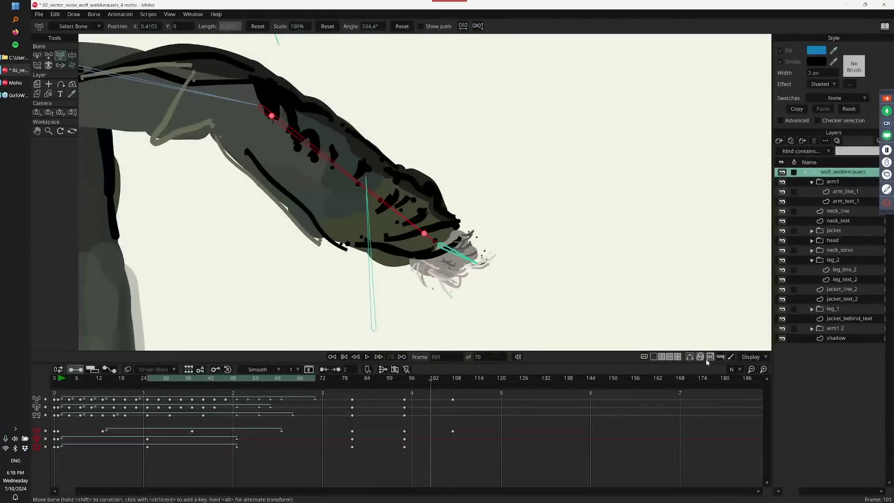
pyautogui.click(730, 357)
pyautogui.moveTo(376, 390)
pyautogui.mouseDown()
pyautogui.moveTo(384, 381)
pyautogui.moveTo(416, 388)
pyautogui.moveTo(460, 380)
pyautogui.mouseUp()
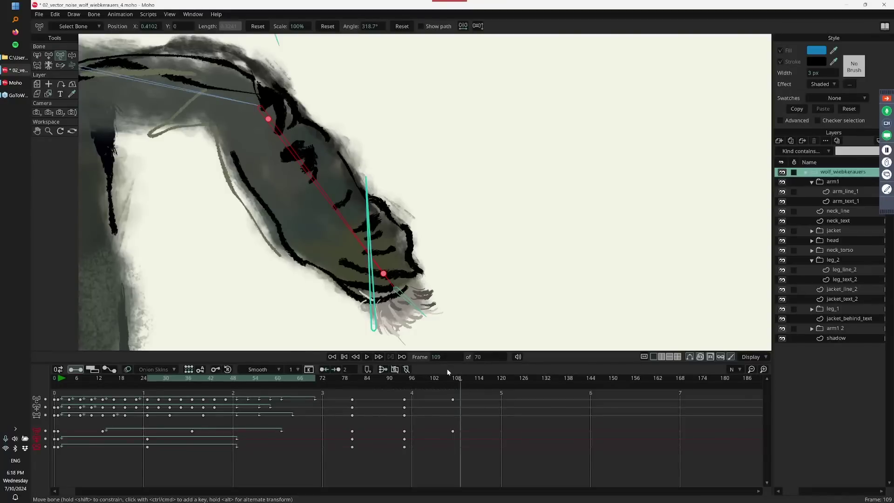
# Start a new project, reset the style, and sketch a rough circle from overlapping black Freehand strokes about 12 px wide
pyautogui.hotkey('ctrl', 'n')
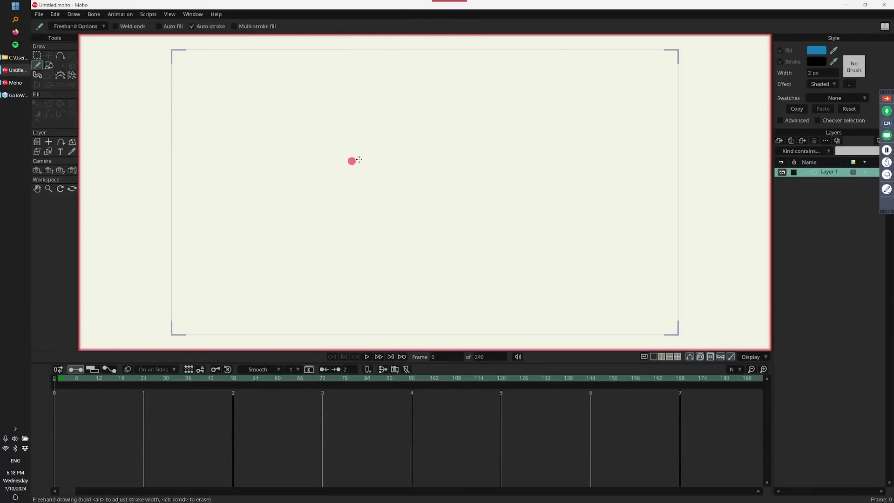
pyautogui.moveTo(353, 161); pyautogui.dragTo(307, 153)
pyautogui.click(850, 108)
pyautogui.moveTo(371, 119)
pyautogui.mouseDown()
pyautogui.moveTo(307, 211)
pyautogui.moveTo(335, 262)
pyautogui.moveTo(421, 267)
pyautogui.moveTo(489, 227)
pyautogui.moveTo(471, 149)
pyautogui.moveTo(387, 112)
pyautogui.moveTo(368, 122)
pyautogui.mouseUp()
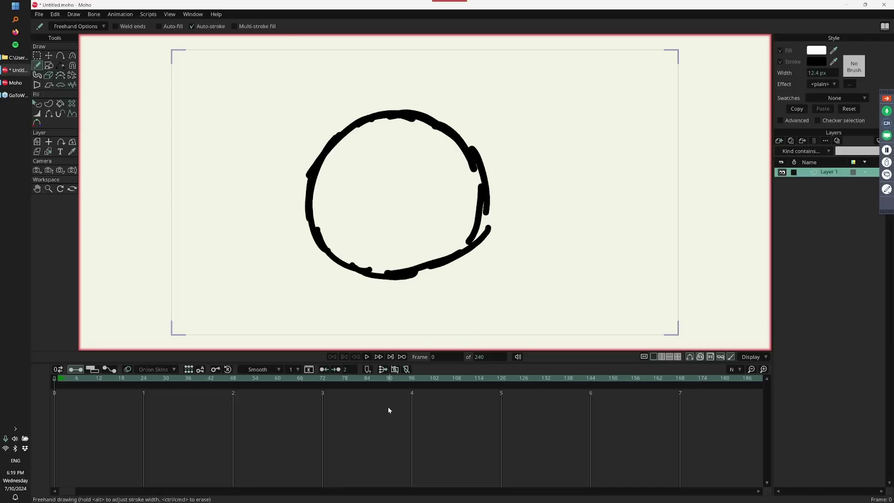
# Enable noisy outlines and animated noise on Layer 1 with offset 23 px, scale 204 px and interval 3 frames, and play the animation
pyautogui.doubleClick(817, 173)
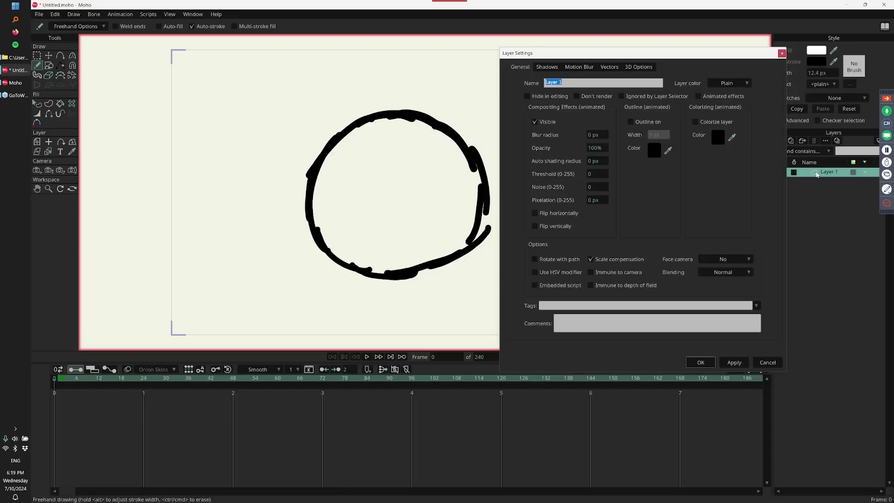
pyautogui.click(609, 68)
pyautogui.click(609, 96)
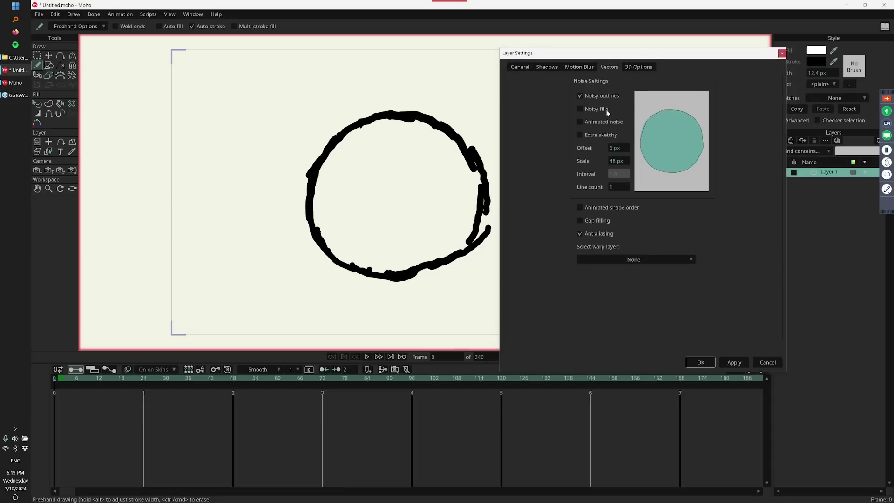
pyautogui.click(603, 121)
pyautogui.moveTo(630, 175); pyautogui.dragTo(652, 170)
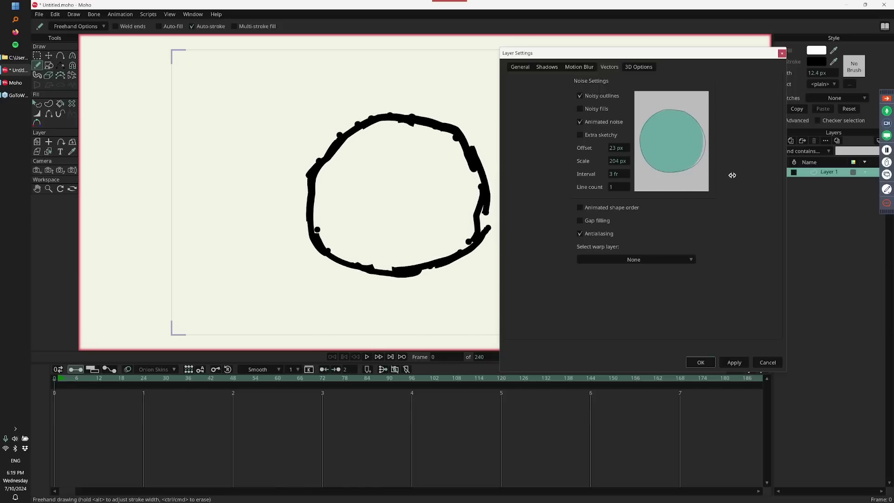
pyautogui.click(708, 363)
pyautogui.press('space')
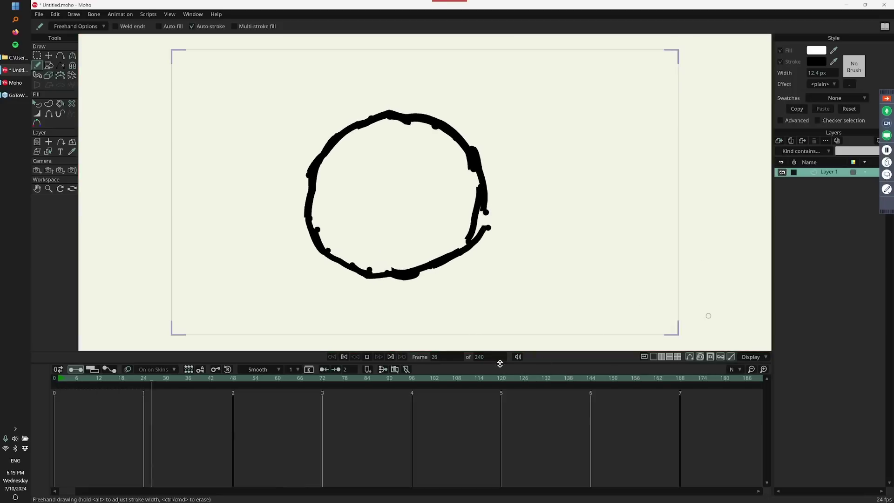
pyautogui.press('space')
# Apply the MC-Chunky brush to all circle strokes with line boil at a randomness interval of 2 frames, and play the animation
pyautogui.press('q')
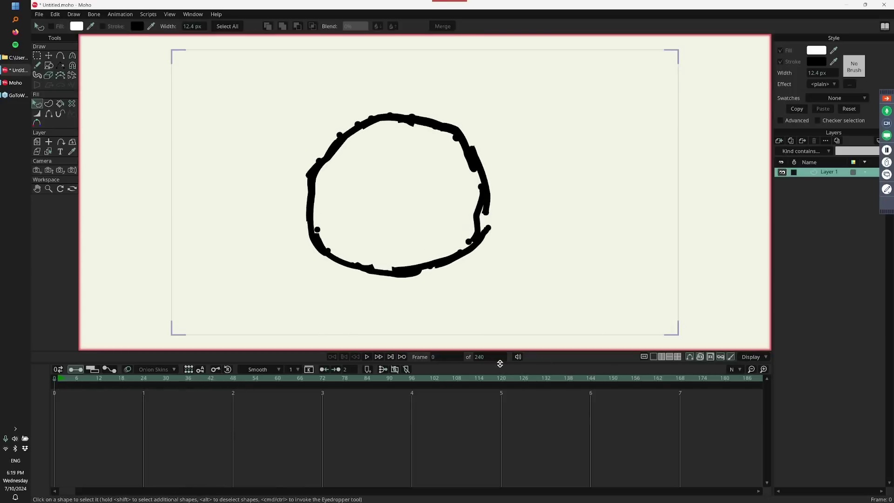
pyautogui.click(228, 26)
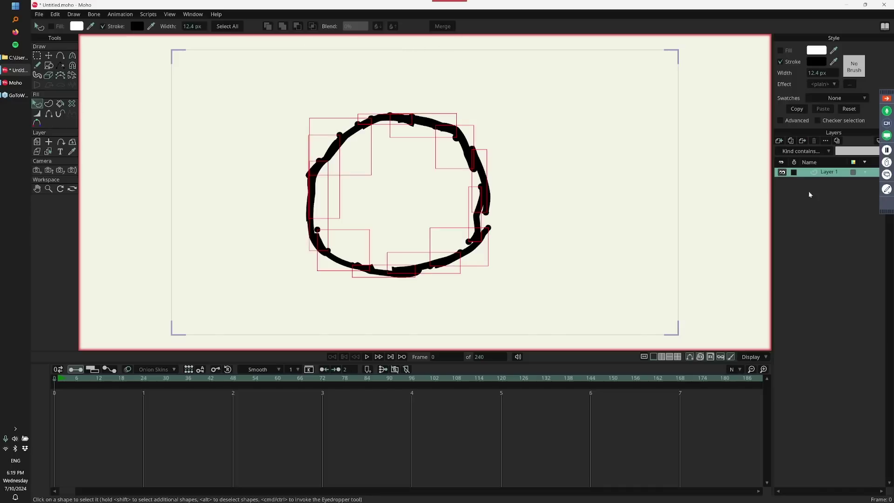
pyautogui.click(854, 67)
pyautogui.click(687, 197)
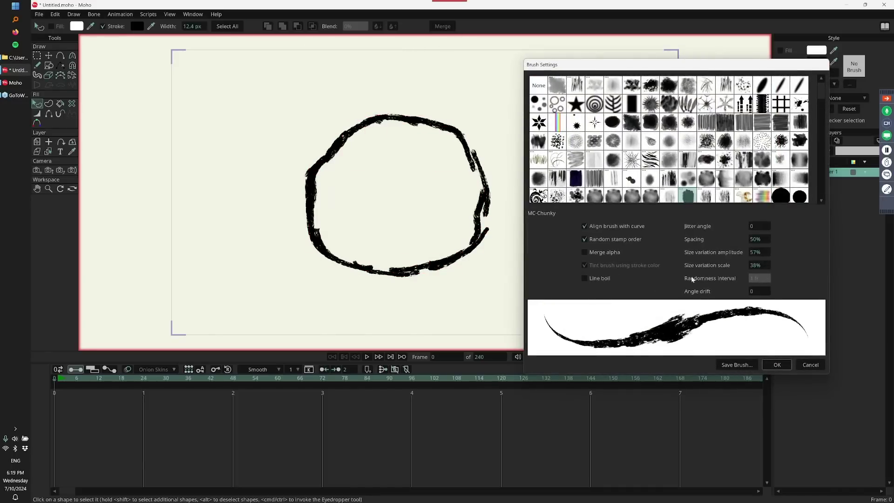
pyautogui.click(611, 278)
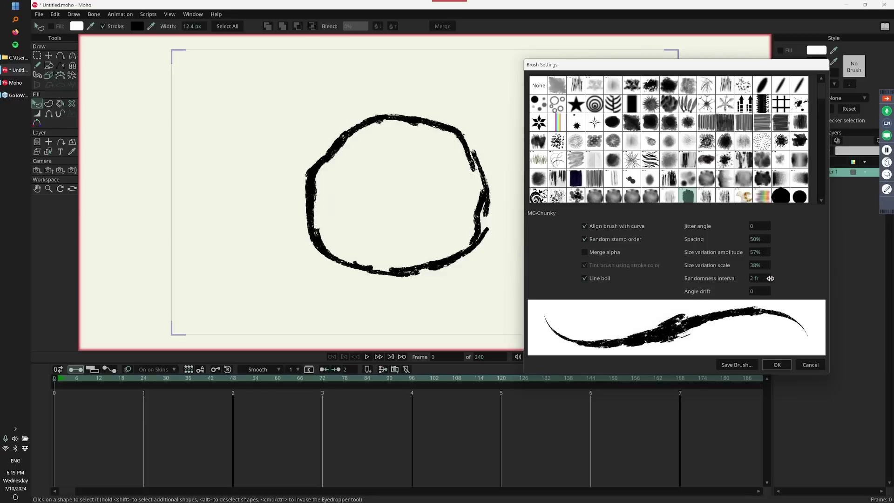
pyautogui.click(777, 364)
pyautogui.press('space')
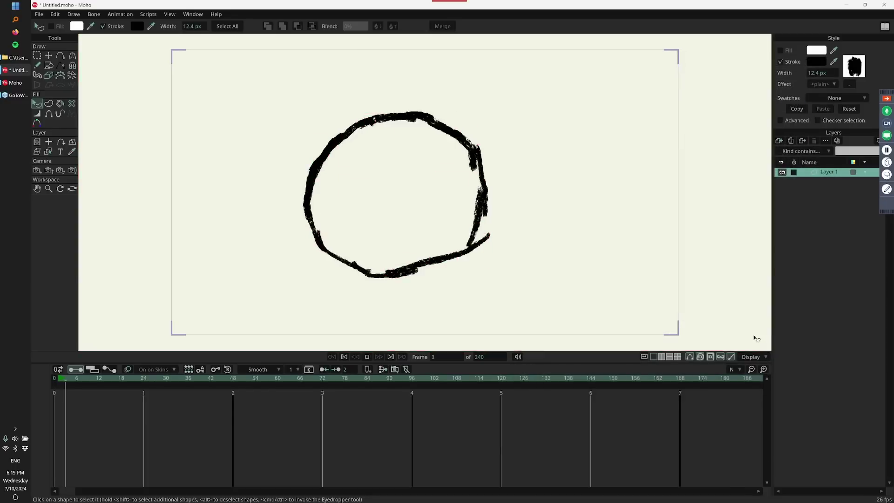
pyautogui.press('space')
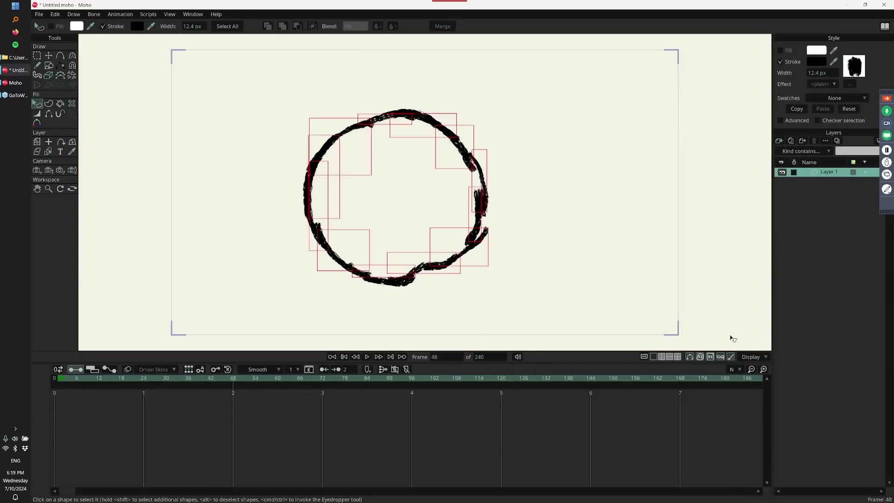
# Add a new vector layer above Layer 1 and sketch additional overlapping freehand strokes around the circle
pyautogui.click(779, 141)
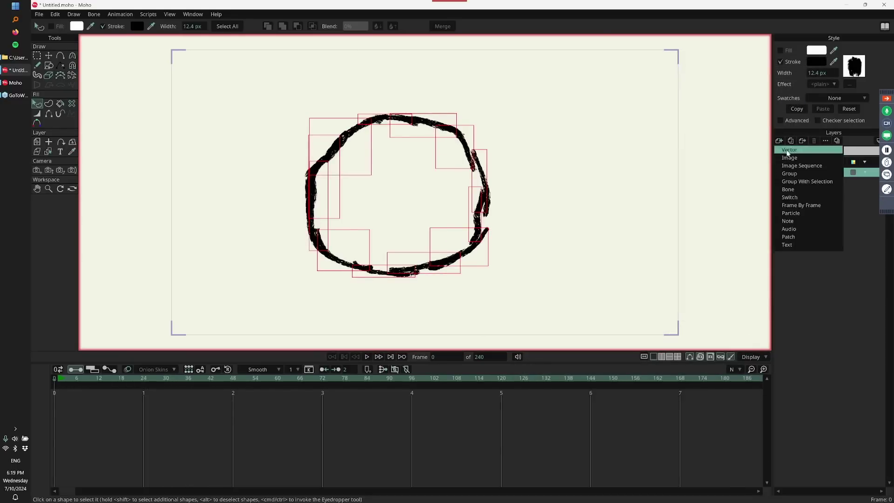
pyautogui.click(788, 150)
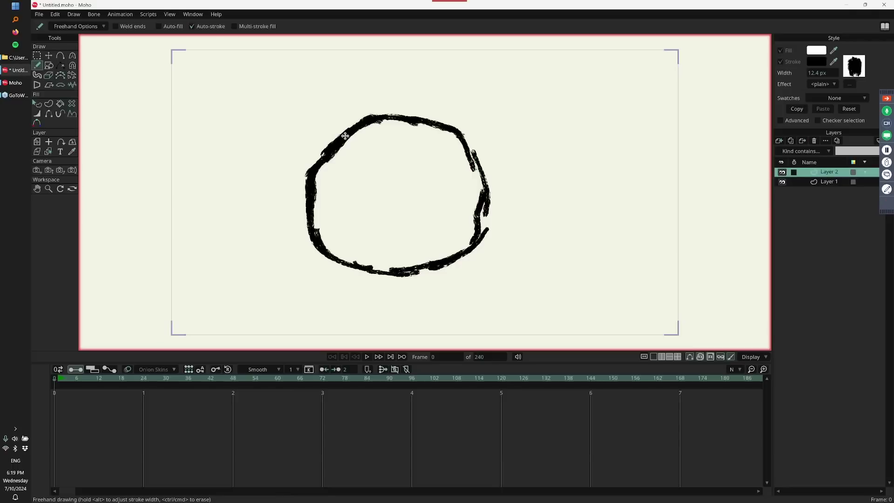
pyautogui.moveTo(345, 136)
pyautogui.mouseDown()
pyautogui.moveTo(325, 156)
pyautogui.moveTo(323, 234)
pyautogui.moveTo(386, 273)
pyautogui.moveTo(439, 255)
pyautogui.moveTo(479, 215)
pyautogui.moveTo(477, 174)
pyautogui.moveTo(443, 122)
pyautogui.moveTo(409, 115)
pyautogui.moveTo(357, 125)
pyautogui.moveTo(316, 185)
pyautogui.mouseUp()
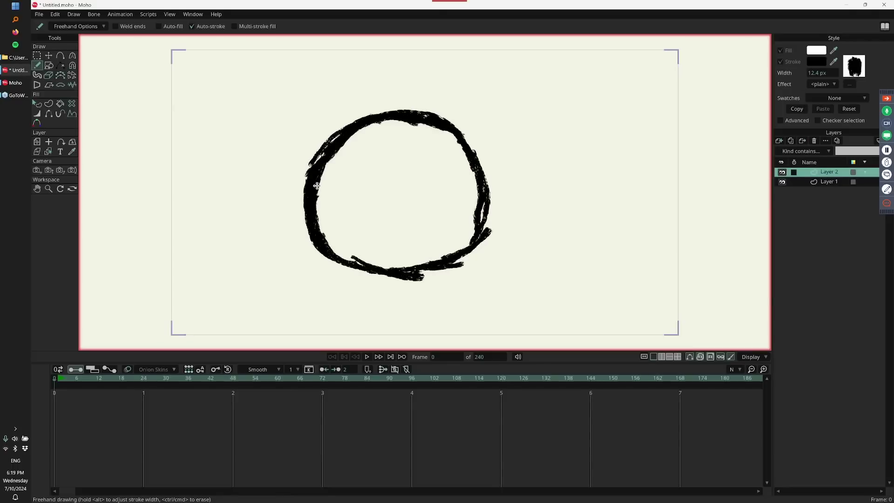
# Enable noisy outlines and animated noise on Layer 2 with offset 83 px, scale 220 px and interval 1 frame
pyautogui.doubleClick(830, 176)
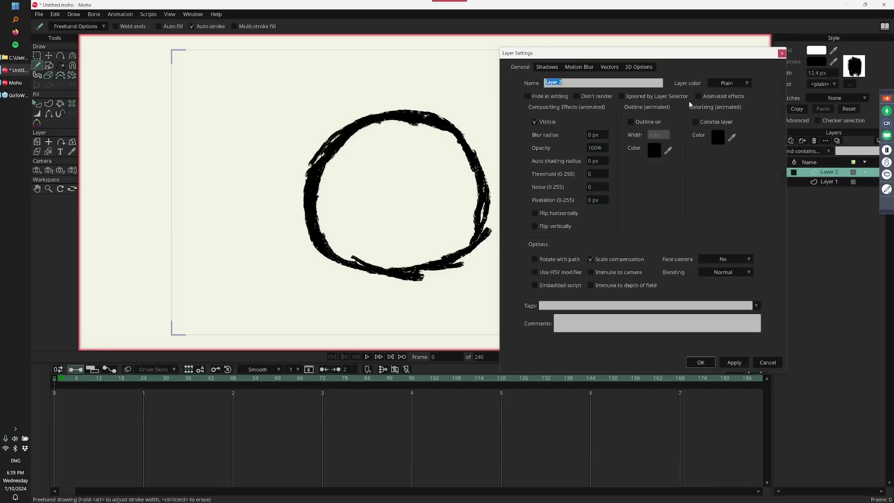
pyautogui.click(610, 68)
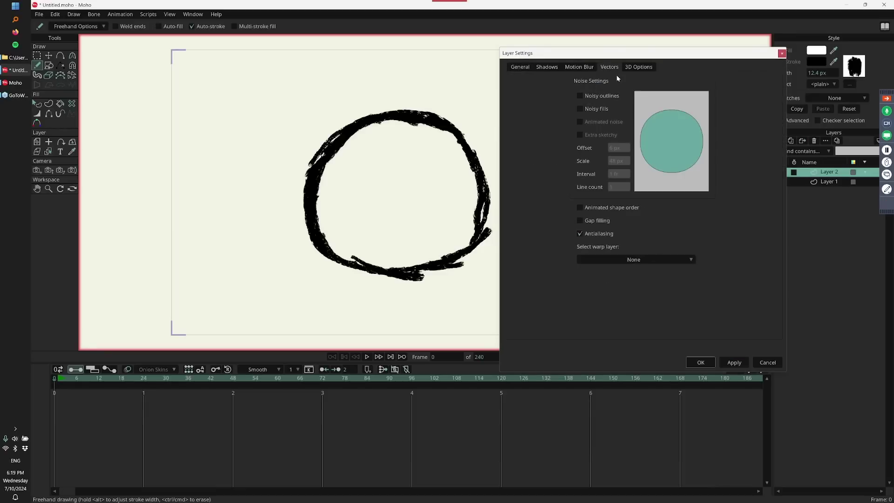
pyautogui.click(608, 98)
pyautogui.click(604, 122)
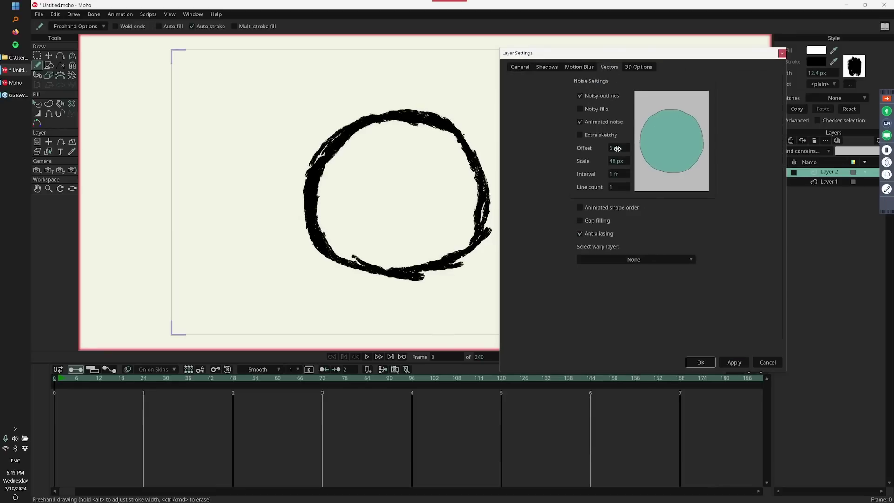
pyautogui.moveTo(619, 148)
pyautogui.mouseDown()
pyautogui.moveTo(712, 155)
pyautogui.moveTo(848, 182)
pyautogui.mouseUp()
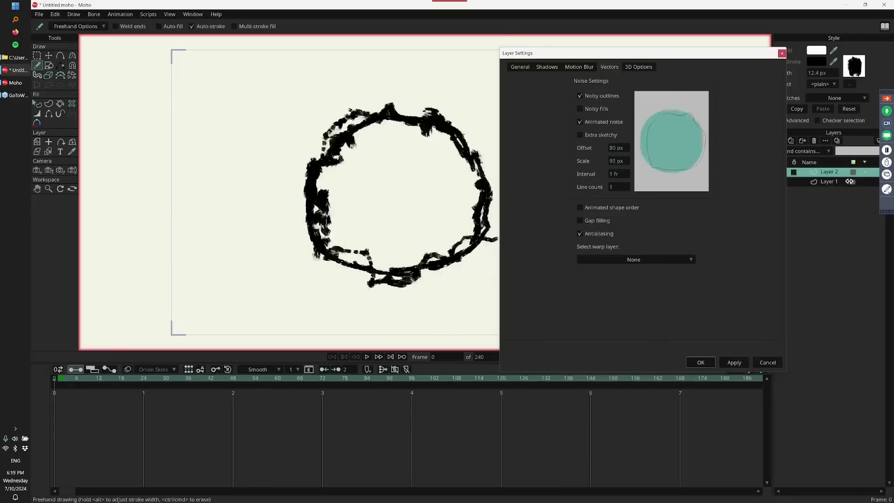
pyautogui.moveTo(615, 161); pyautogui.dragTo(778, 174)
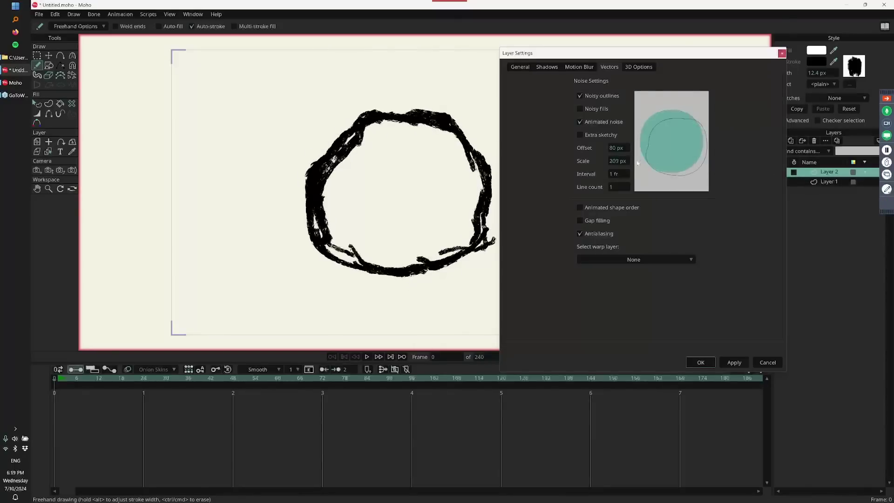
pyautogui.moveTo(624, 148)
pyautogui.mouseDown()
pyautogui.moveTo(513, 155)
pyautogui.moveTo(637, 154)
pyautogui.moveTo(677, 163)
pyautogui.mouseUp()
pyautogui.click(700, 362)
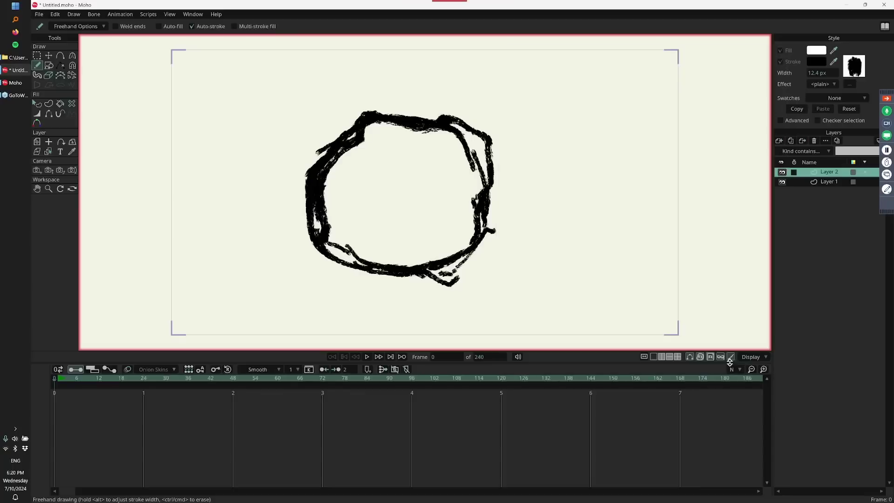
# Turn off GPU caching in the viewport display, play the two-layer noisy circle, and return to frame 0
pyautogui.click(752, 357)
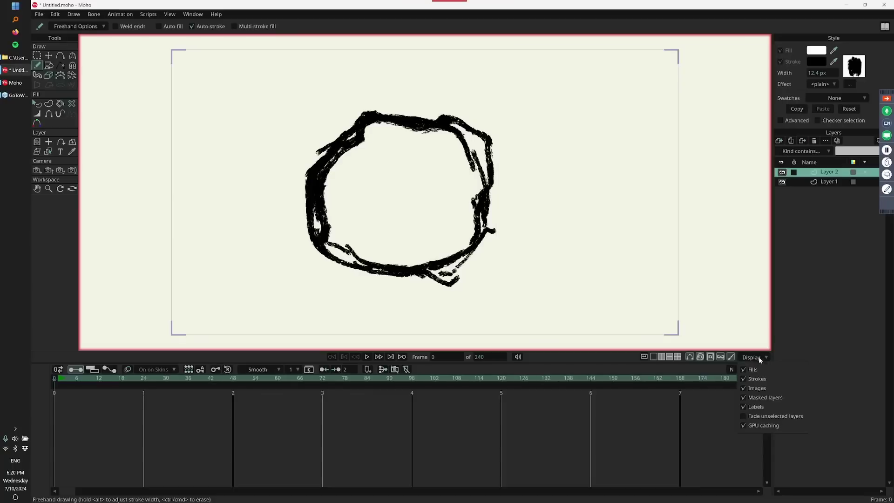
pyautogui.click(761, 423)
pyautogui.press('space')
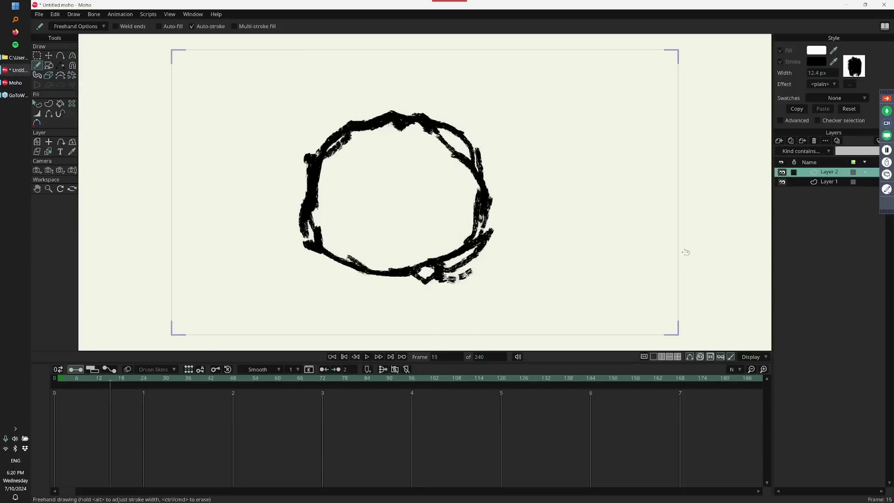
pyautogui.click(54, 378)
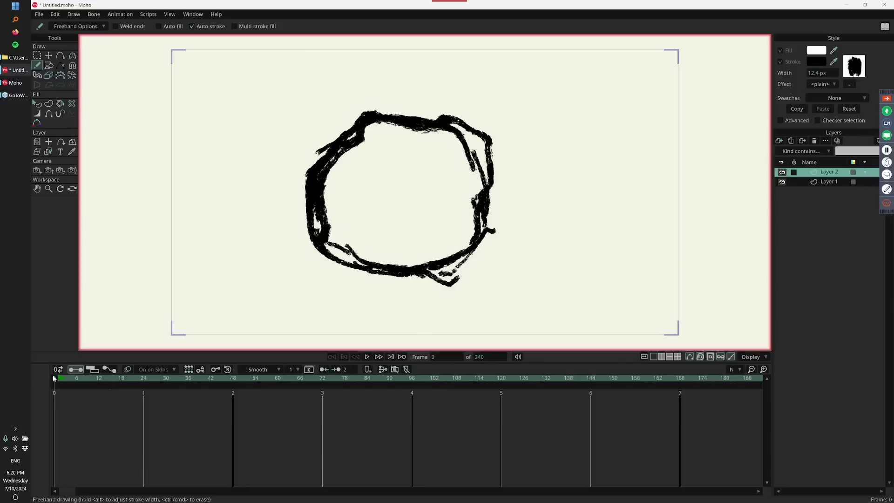
# Review Layer 2's vector noise settings and play the circle animation again
pyautogui.doubleClick(818, 173)
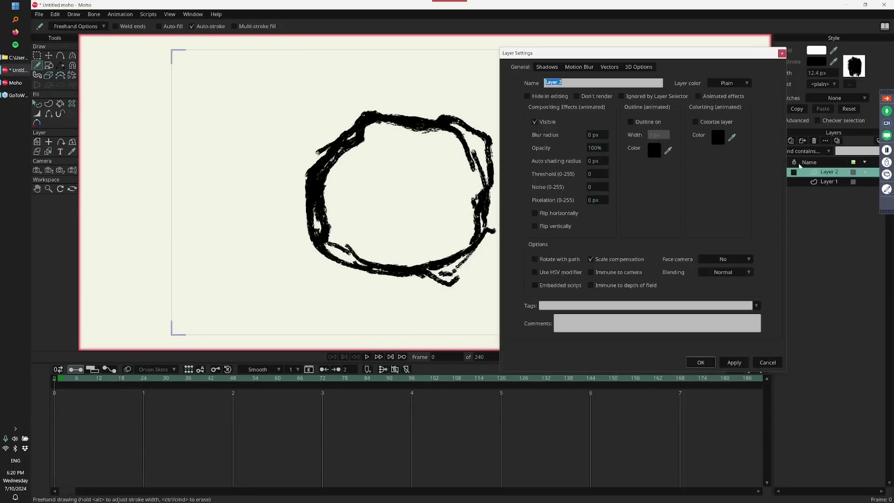
pyautogui.click(615, 67)
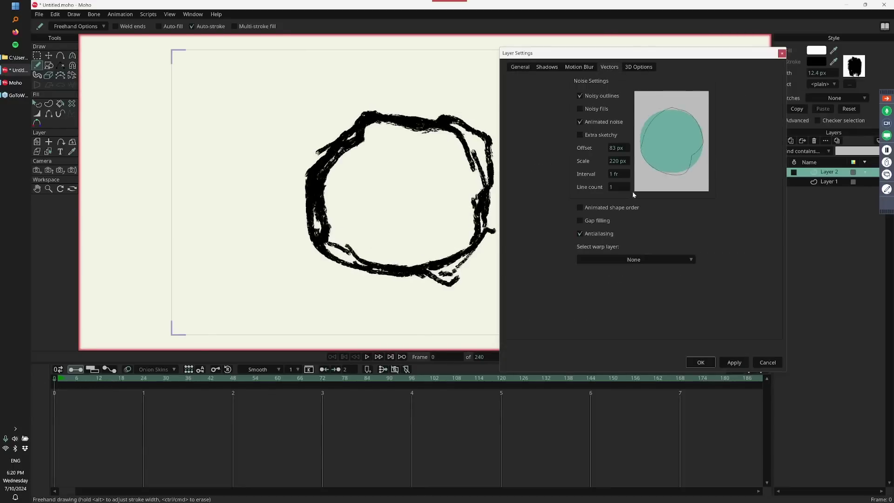
pyautogui.click(701, 362)
pyautogui.press('space')
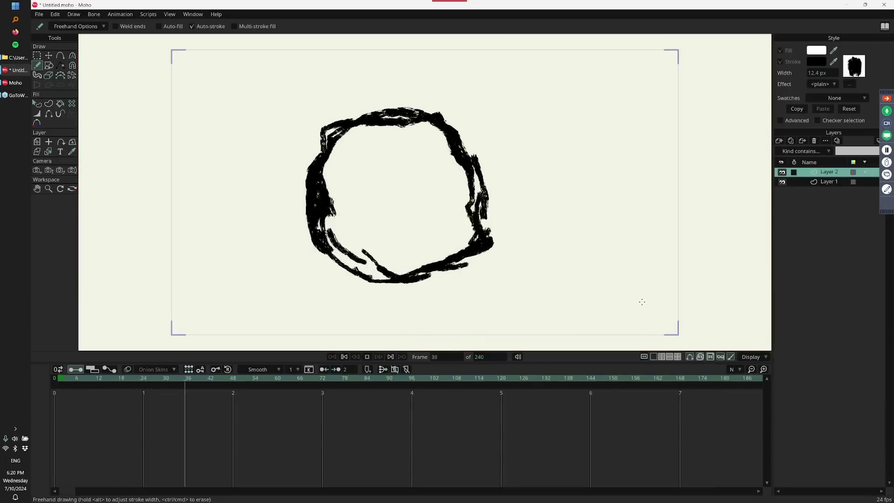
pyautogui.press('space')
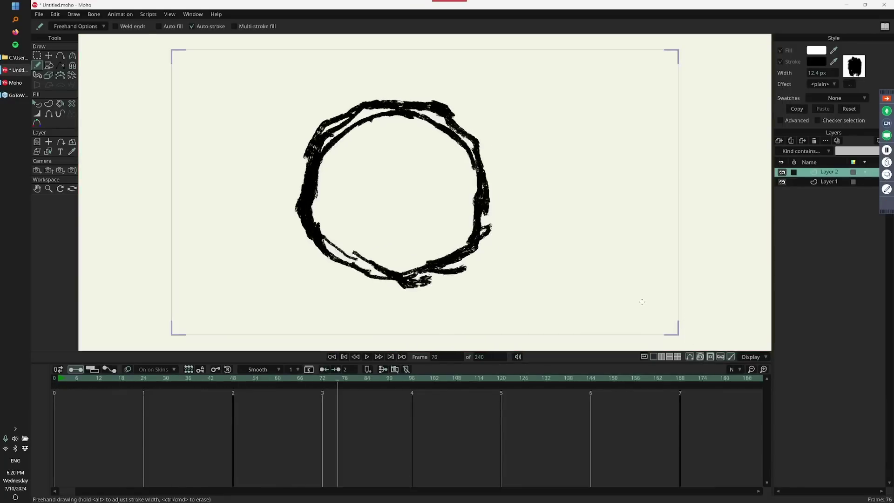
# Hide Layer 2 and delete all the circle strokes from Layer 1
pyautogui.click(782, 172)
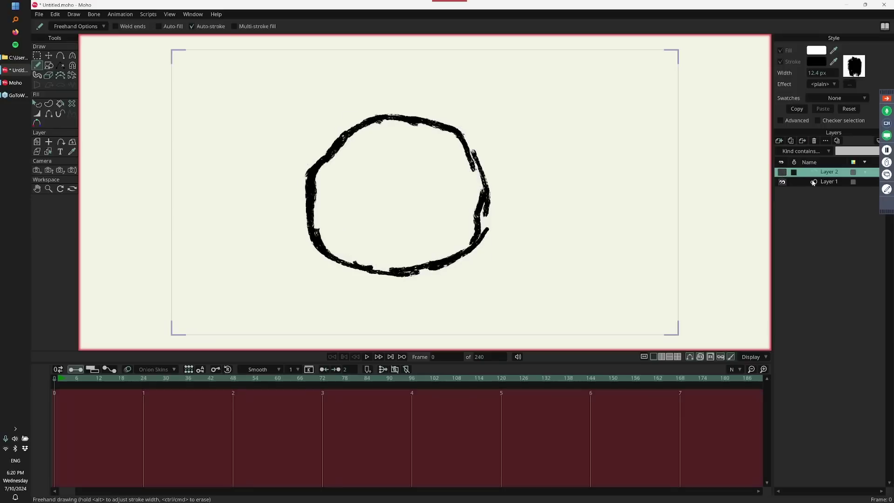
pyautogui.click(829, 182)
pyautogui.hotkey('ctrl', 'a')
pyautogui.press('Delete')
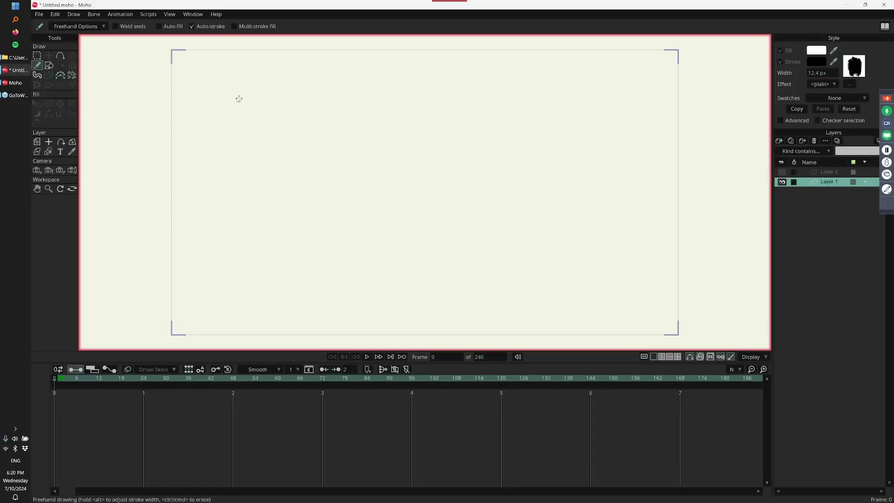
# Write HELLO in capital letters on Layer 1 with freehand MC-Chunky brush strokes across the upper part of the canvas
pyautogui.moveTo(254, 76); pyautogui.dragTo(254, 150)
pyautogui.moveTo(257, 116); pyautogui.dragTo(293, 113)
pyautogui.moveTo(285, 76); pyautogui.dragTo(289, 160)
pyautogui.moveTo(309, 92)
pyautogui.mouseDown()
pyautogui.moveTo(339, 86)
pyautogui.moveTo(310, 154)
pyautogui.moveTo(352, 153)
pyautogui.mouseUp()
pyautogui.moveTo(312, 127); pyautogui.dragTo(341, 124)
pyautogui.moveTo(368, 85)
pyautogui.mouseDown()
pyautogui.moveTo(366, 136)
pyautogui.moveTo(414, 150)
pyautogui.mouseUp()
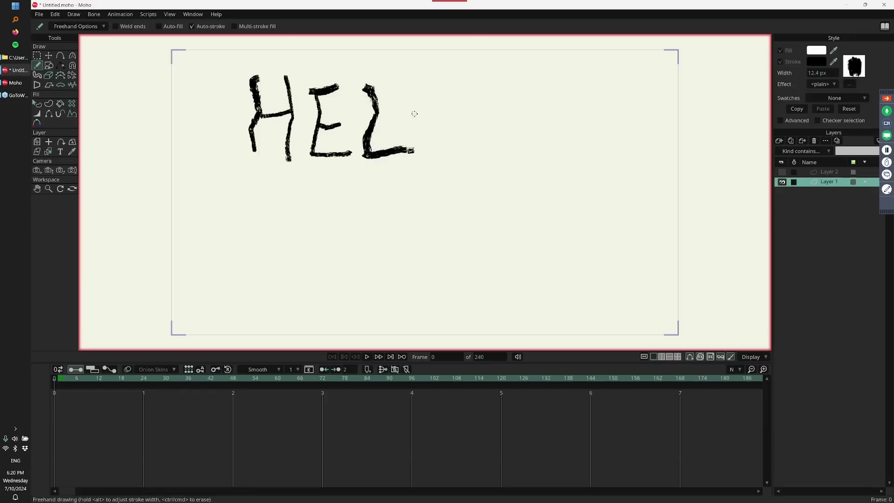
pyautogui.moveTo(420, 86)
pyautogui.mouseDown()
pyautogui.moveTo(423, 151)
pyautogui.moveTo(461, 148)
pyautogui.mouseUp()
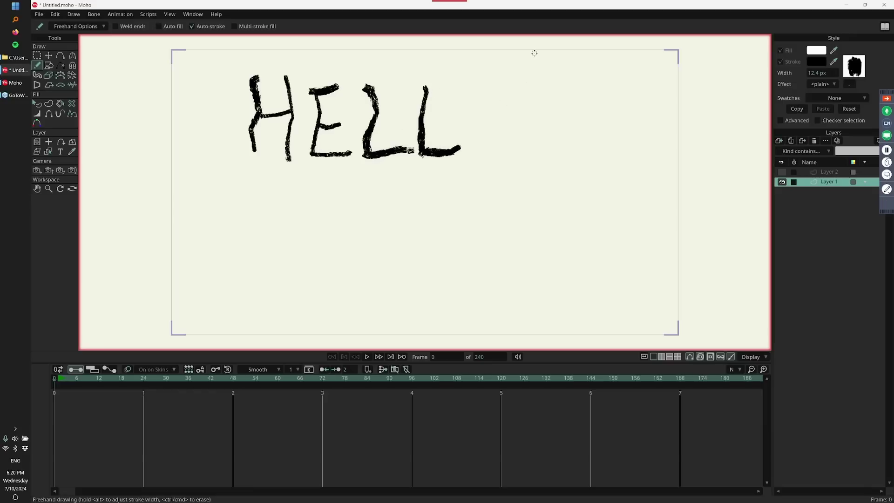
pyautogui.moveTo(492, 80)
pyautogui.mouseDown()
pyautogui.moveTo(474, 144)
pyautogui.moveTo(493, 86)
pyautogui.mouseUp()
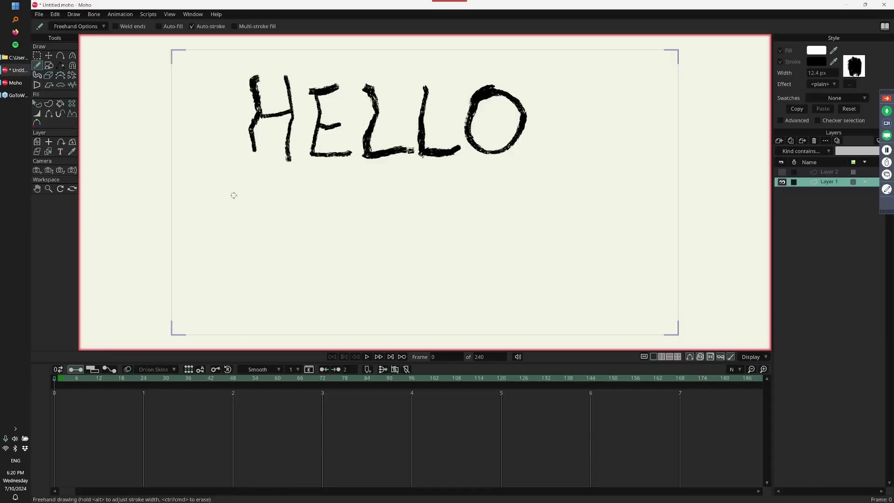
# Draw two long horizontal freehand strokes beneath HELLO, redoing the second one, and play the animation
pyautogui.moveTo(233, 184); pyautogui.dragTo(635, 178)
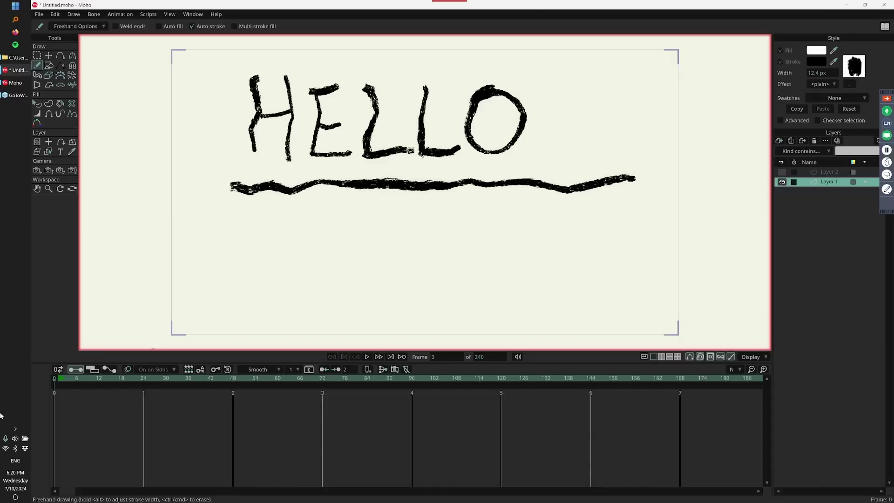
pyautogui.moveTo(230, 216)
pyautogui.mouseDown()
pyautogui.moveTo(491, 203)
pyautogui.moveTo(633, 214)
pyautogui.mouseUp()
pyautogui.hotkey('ctrl', 'z')
pyautogui.click(700, 357)
pyautogui.moveTo(223, 211); pyautogui.dragTo(642, 206)
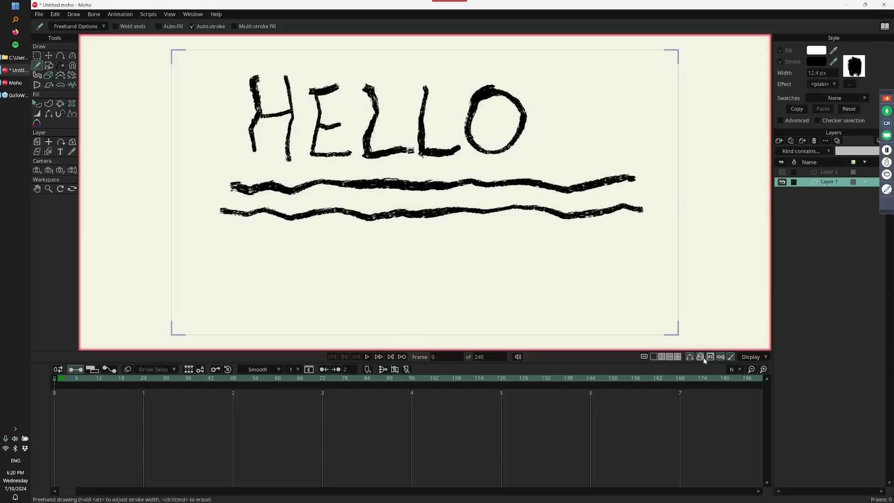
pyautogui.press('space')
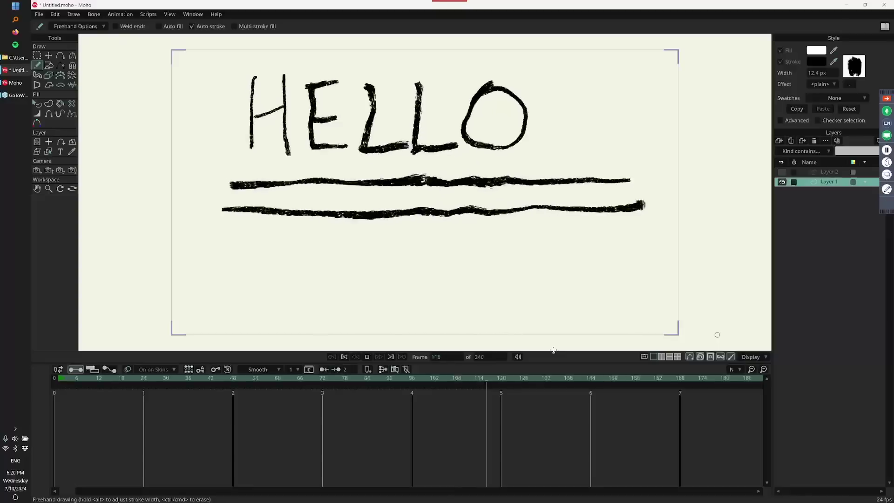
pyautogui.press('space')
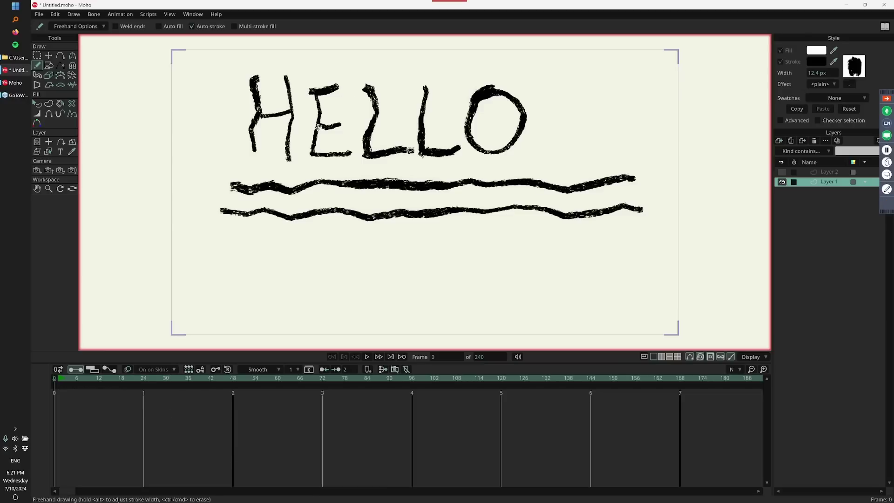
# Close the untitled HELLO document and the remaining open project files, discarding unsaved changes
pyautogui.hotkey('ctrl', 'w')
pyautogui.click(486, 193)
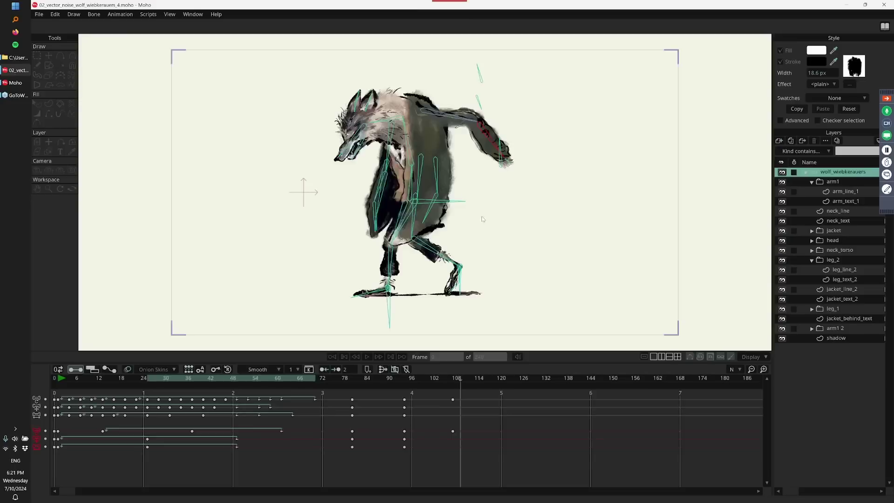
pyautogui.hotkey('ctrl', 'w')
pyautogui.hotkey('ctrl', 'w')
pyautogui.click(520, 193)
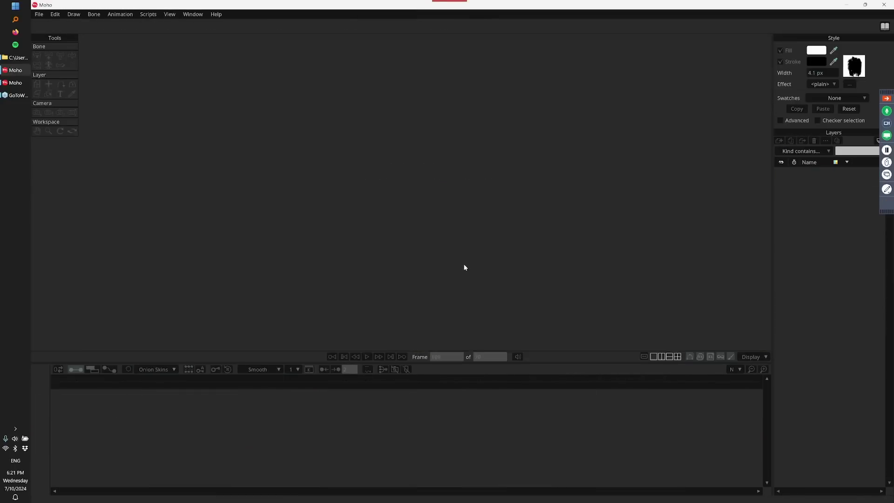
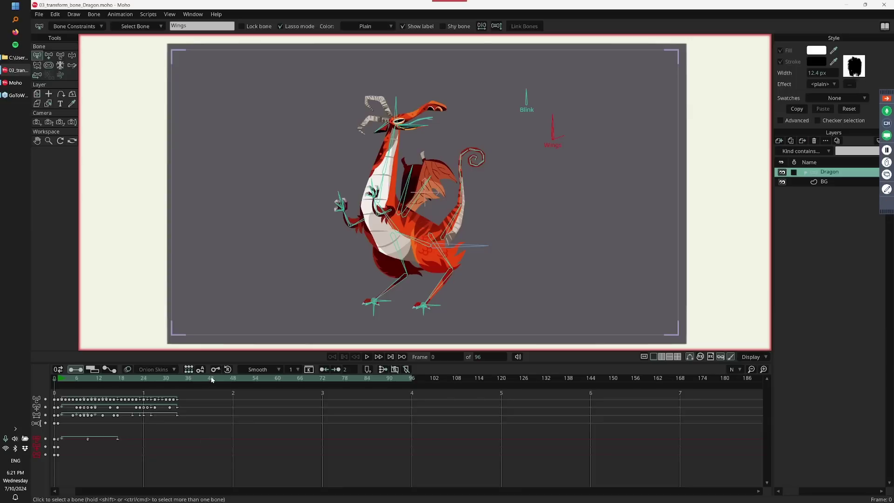
# Switch to the second, light-themed Moho window and open 03_transform_bone_Dragon.moho there
pyautogui.click(23, 84)
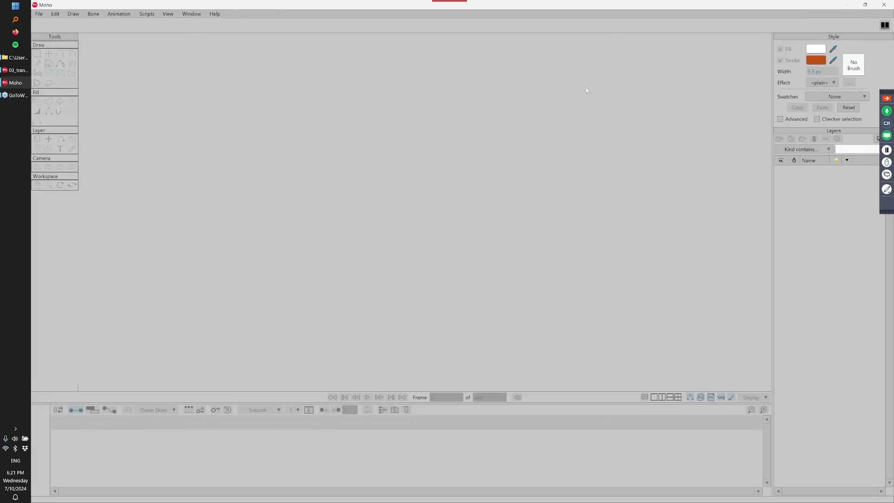
pyautogui.click(55, 14)
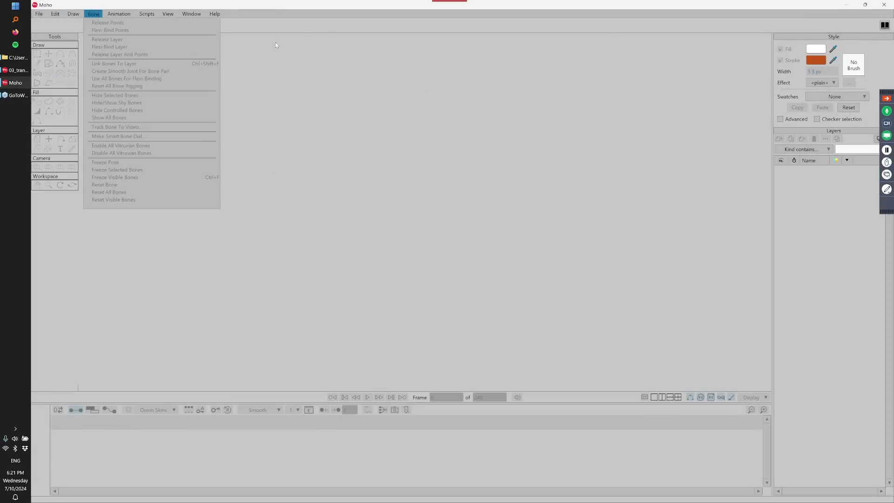
pyautogui.click(308, 106)
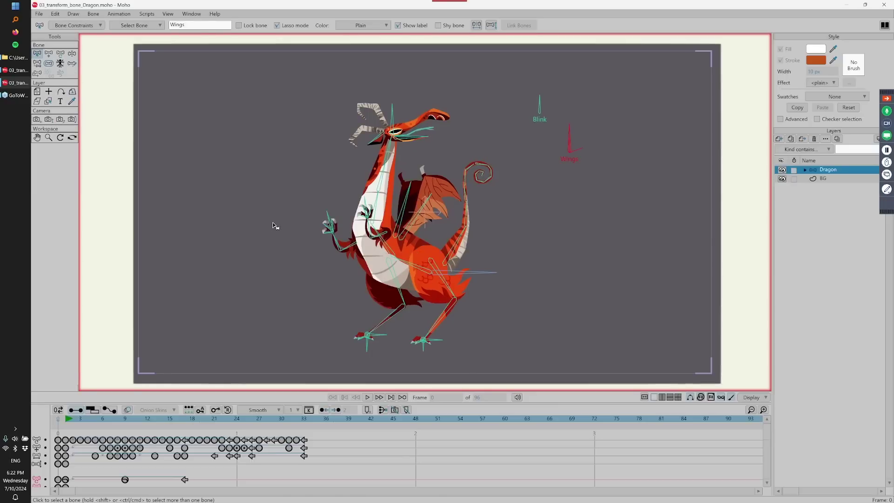
# At frame 41, use Transform Bone to stretch the dragon's dark far wing bone to about 110% and shift its base
pyautogui.click(365, 422)
pyautogui.scroll(3, 403, 227)
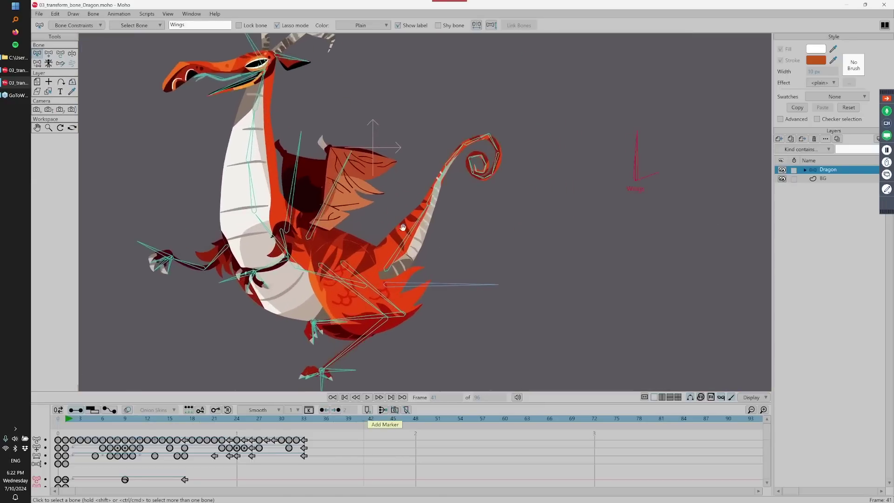
pyautogui.scroll(3, 403, 227)
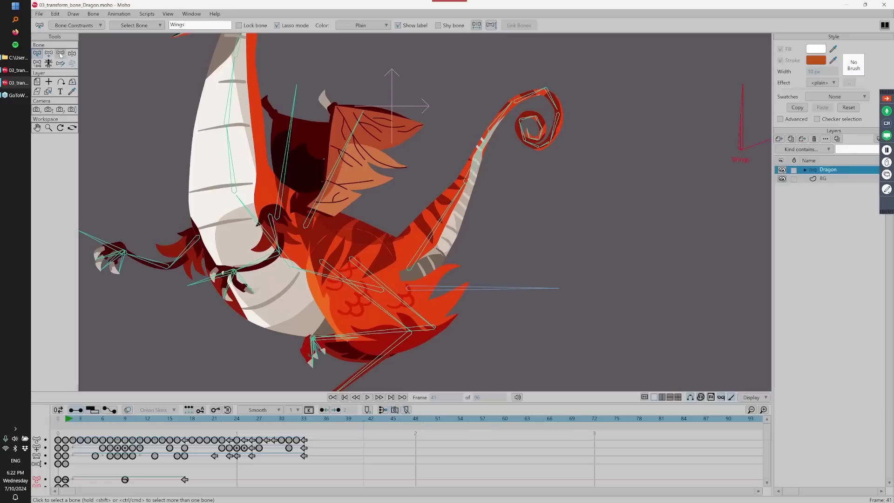
pyautogui.click(60, 54)
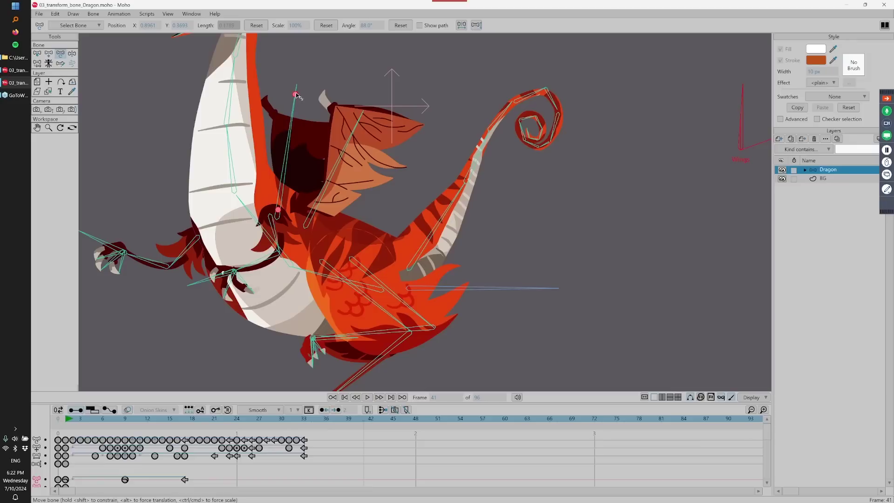
pyautogui.moveTo(296, 96); pyautogui.dragTo(268, 116)
pyautogui.moveTo(292, 114); pyautogui.dragTo(290, 167)
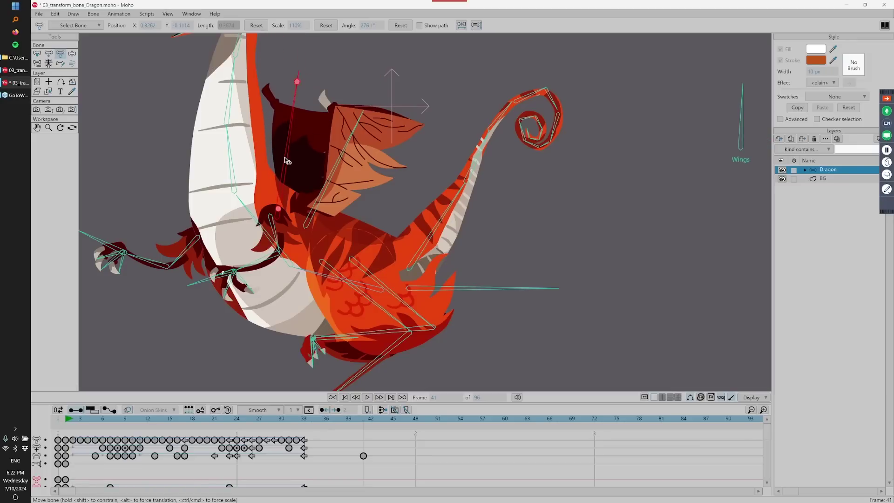
pyautogui.moveTo(278, 206); pyautogui.dragTo(298, 122)
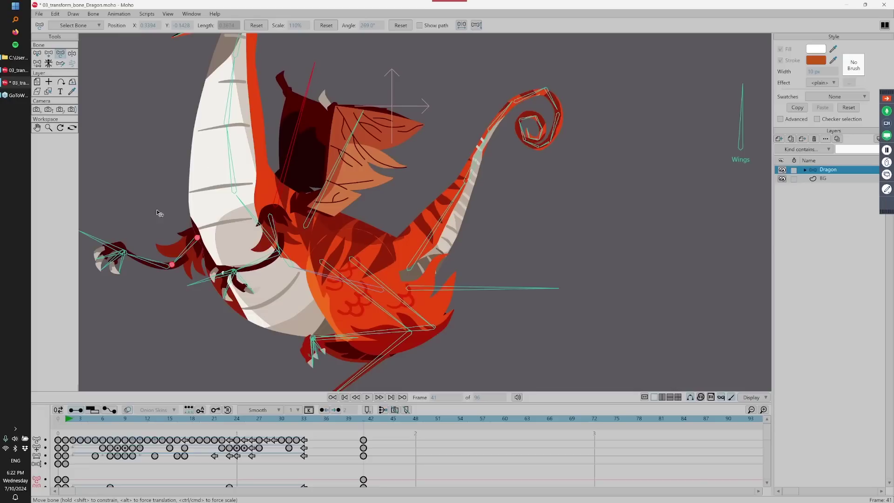
# Move the near wing bone toward the dragon's neck so that it overlaps the far wing bone
pyautogui.scroll(3, 375, 241)
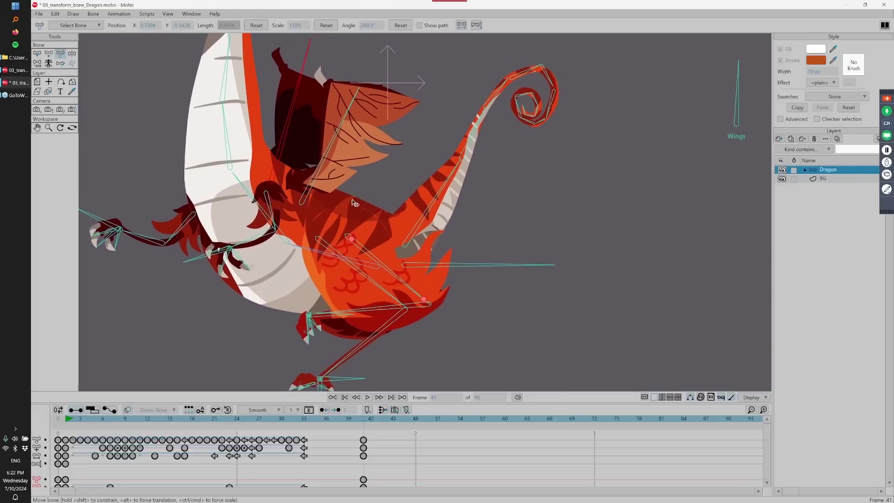
pyautogui.moveTo(325, 162); pyautogui.dragTo(316, 222)
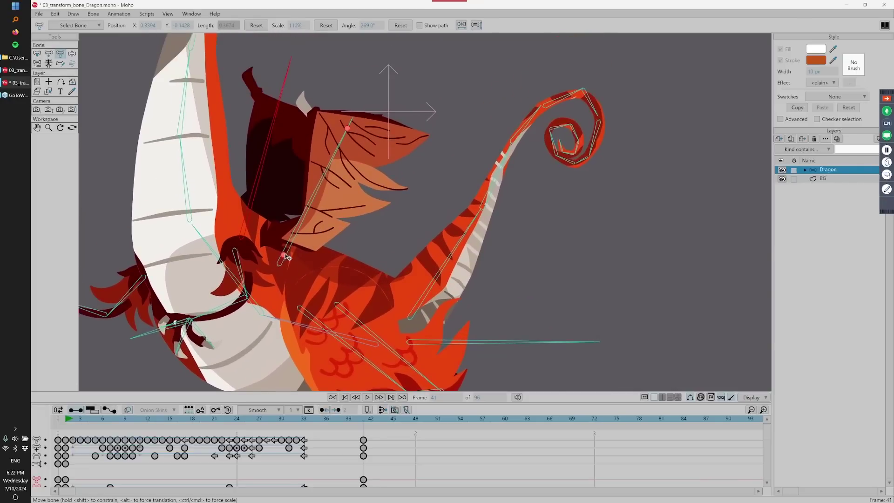
pyautogui.moveTo(287, 257); pyautogui.dragTo(289, 79)
pyautogui.moveTo(278, 132); pyautogui.dragTo(288, 87)
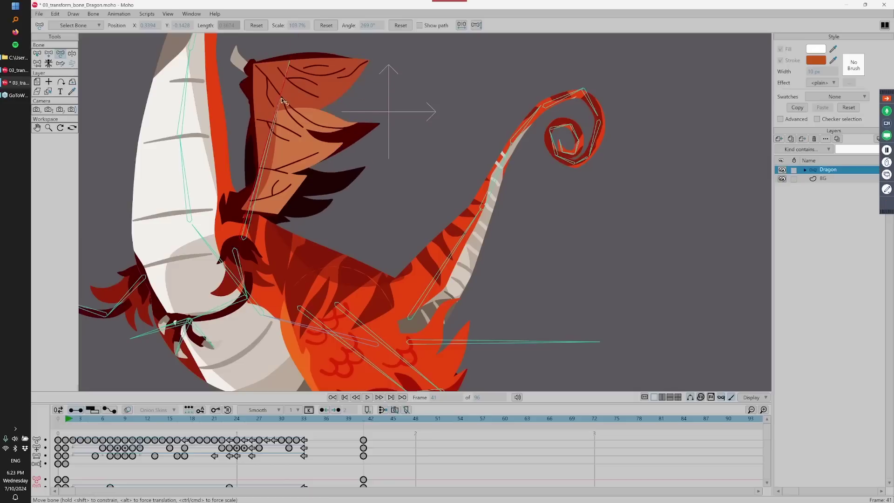
pyautogui.moveTo(248, 229); pyautogui.dragTo(242, 224)
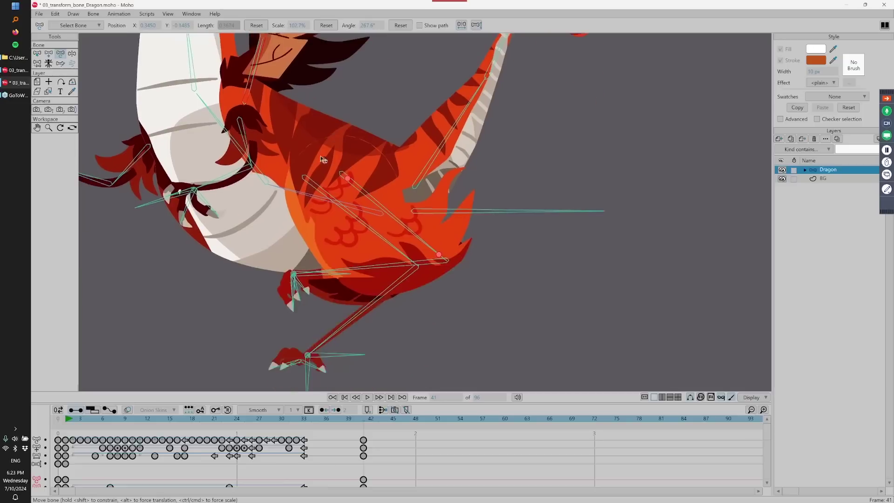
# Move the near and far upper arm bones onto the end of the torso bone so their bases overlap at the shoulder
pyautogui.scroll(4, 307, 195)
pyautogui.click(345, 148)
pyautogui.moveTo(344, 148); pyautogui.dragTo(382, 235)
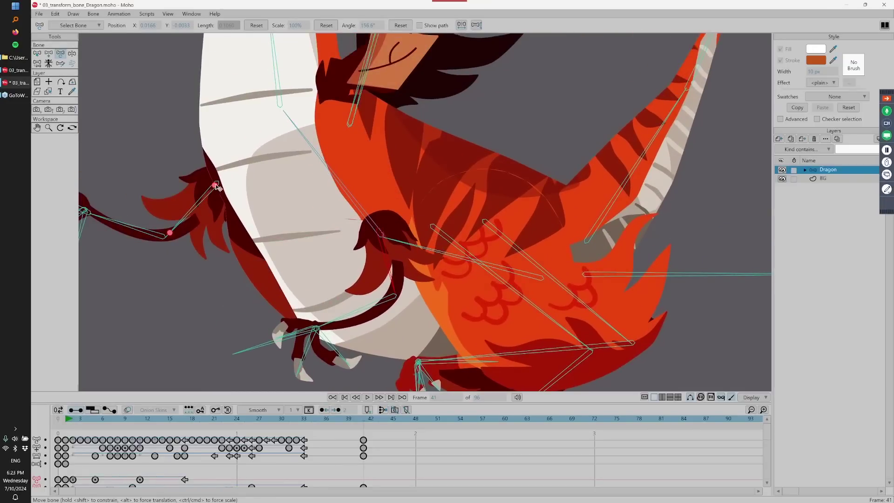
pyautogui.moveTo(217, 188); pyautogui.dragTo(378, 225)
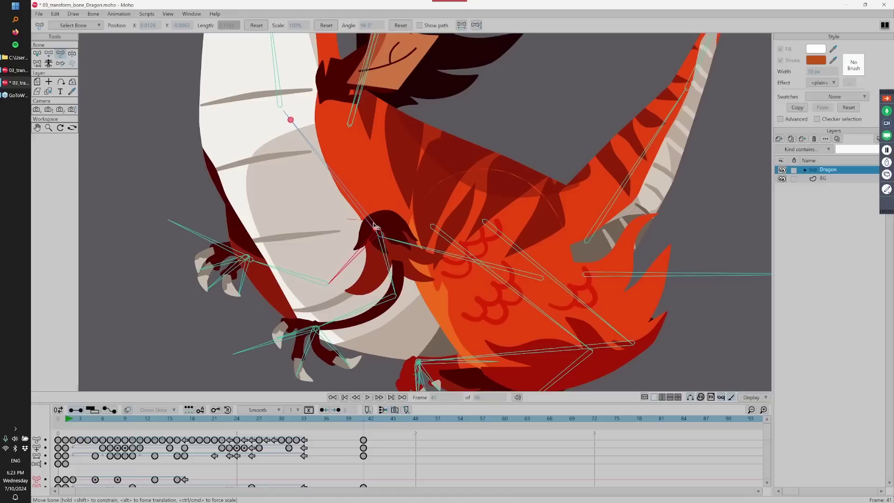
# Try to grab and move individual bones in the overlapping shoulder area, undoing unwanted moves between attempts
pyautogui.hotkey('ctrl', 'z')
pyautogui.hotkey('ctrl', 'z')
pyautogui.hotkey('ctrl', 'z')
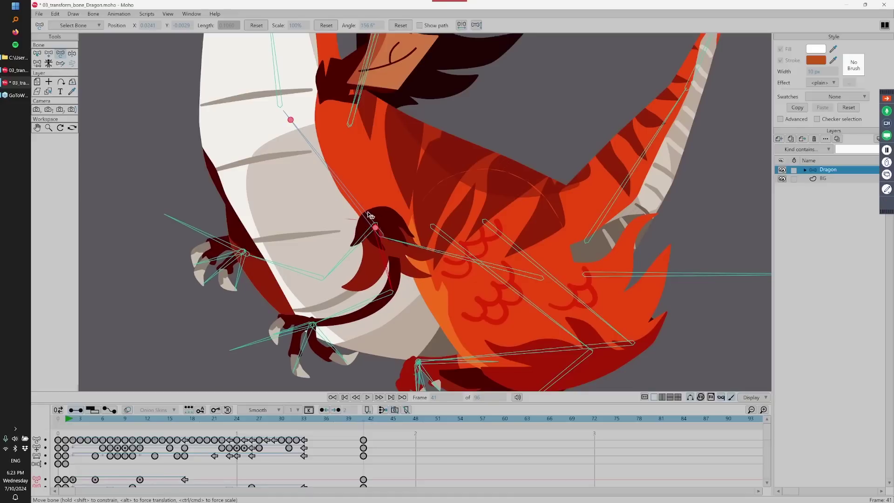
pyautogui.moveTo(345, 192); pyautogui.dragTo(355, 199)
pyautogui.moveTo(376, 229)
pyautogui.mouseDown()
pyautogui.moveTo(382, 233)
pyautogui.moveTo(374, 225)
pyautogui.mouseUp()
pyautogui.hotkey('ctrl', 'z')
pyautogui.hotkey('ctrl', 'z')
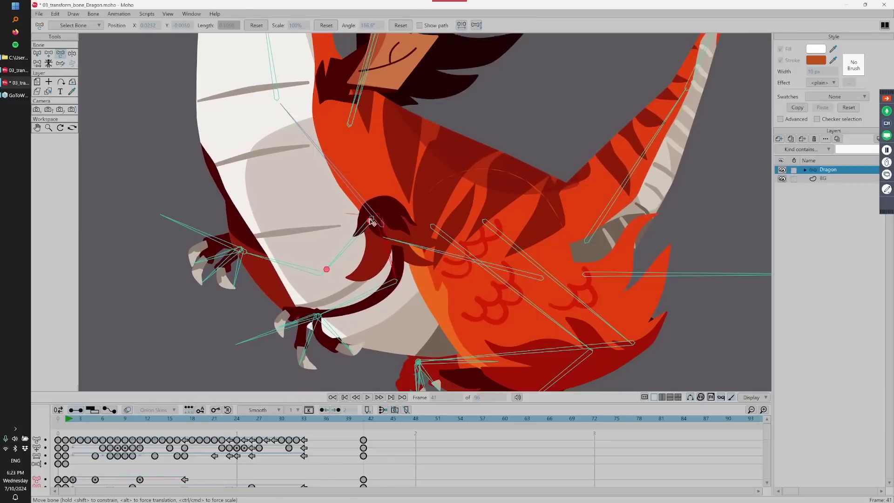
pyautogui.moveTo(381, 221); pyautogui.dragTo(375, 219)
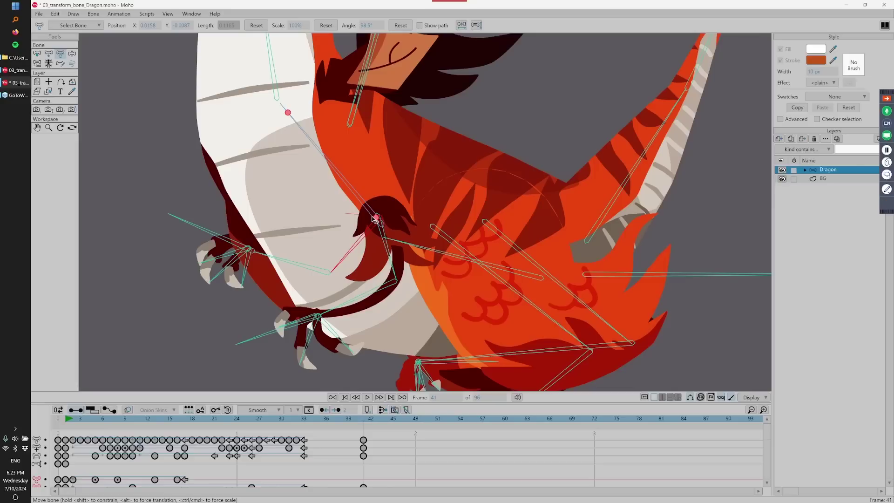
# Switch to the dark-themed Moho window and move the dragon animation to frame 45
pyautogui.click(21, 70)
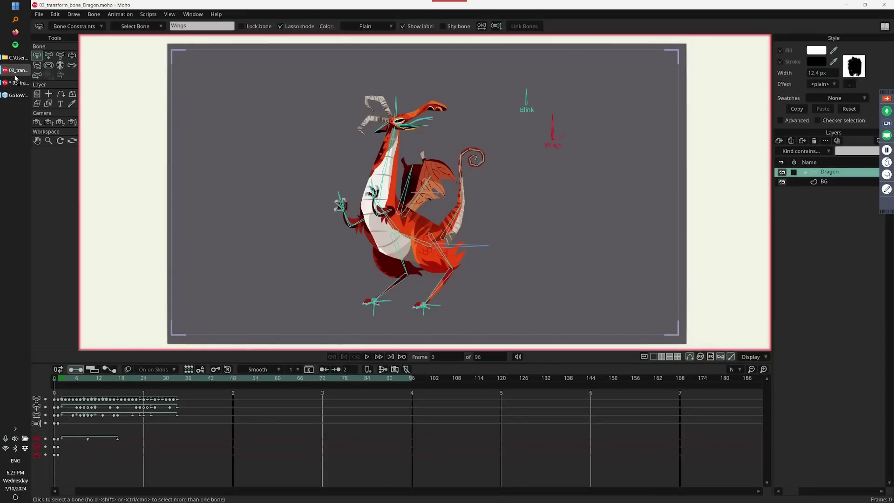
pyautogui.click(208, 379)
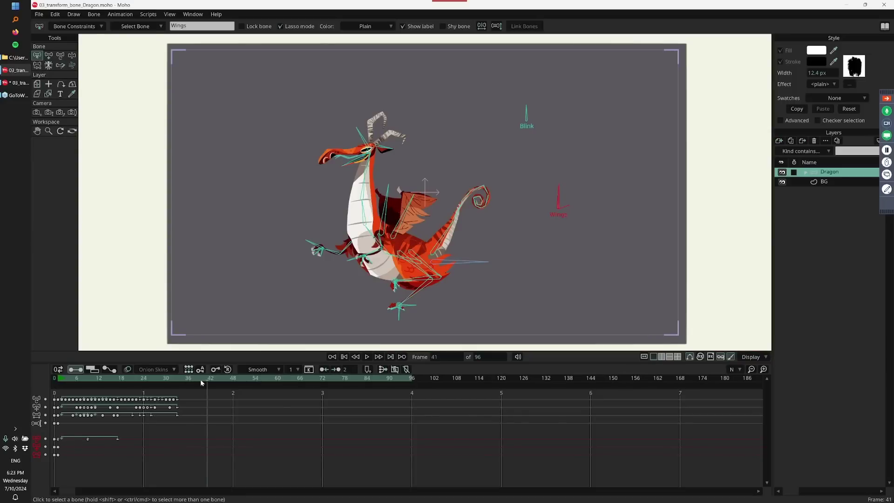
pyautogui.moveTo(201, 380); pyautogui.dragTo(225, 379)
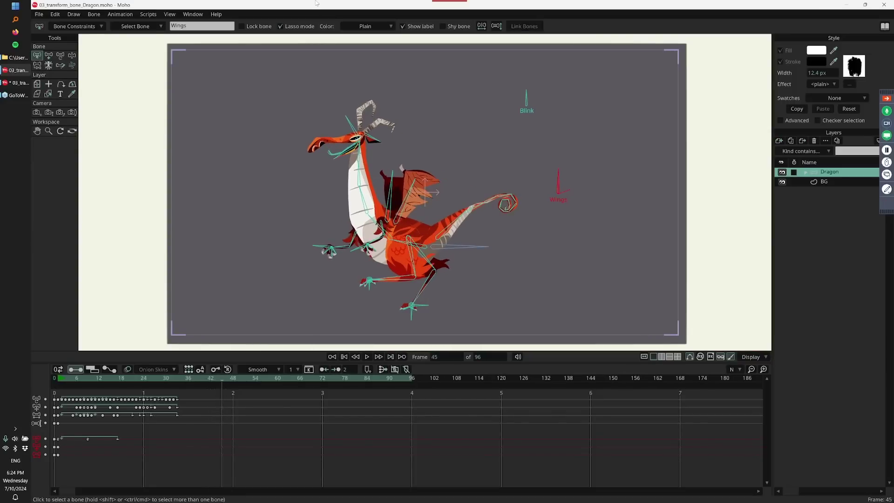
# Use Transform Bone to rotate the dragon's near wing slightly and bend its neck forward at frame 45
pyautogui.scroll(5, 511, 259)
pyautogui.moveTo(432, 273); pyautogui.dragTo(427, 245)
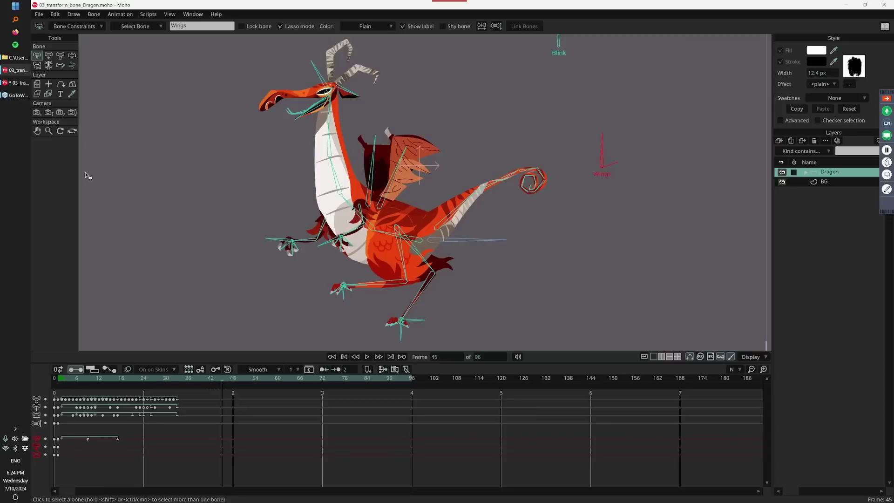
pyautogui.click(60, 55)
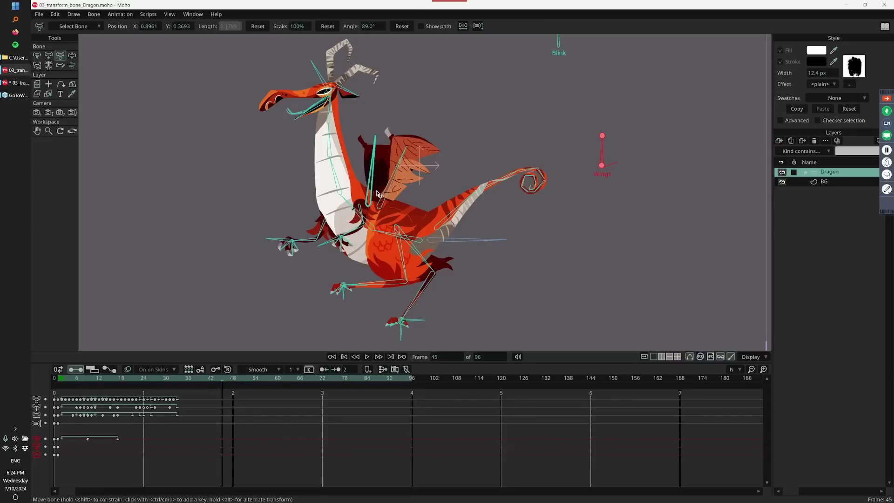
pyautogui.scroll(2, 359, 168)
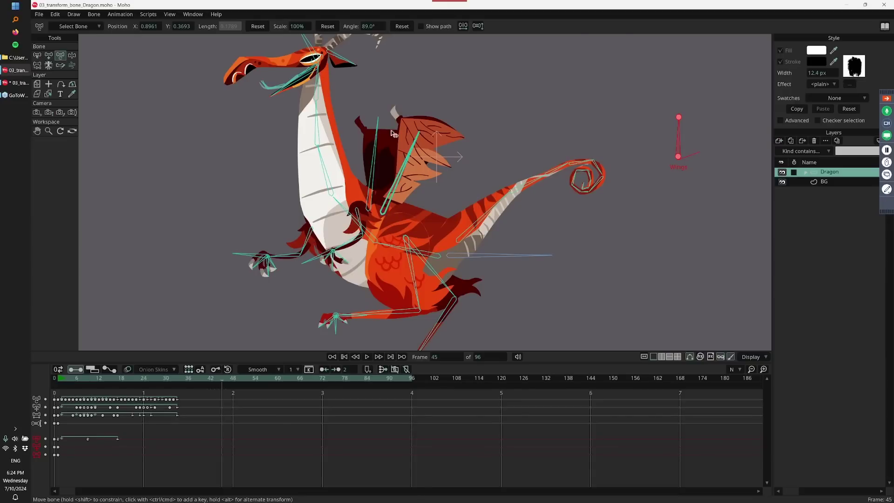
pyautogui.moveTo(405, 169)
pyautogui.mouseDown()
pyautogui.moveTo(410, 161)
pyautogui.moveTo(413, 175)
pyautogui.moveTo(413, 167)
pyautogui.mouseUp()
pyautogui.click(373, 163)
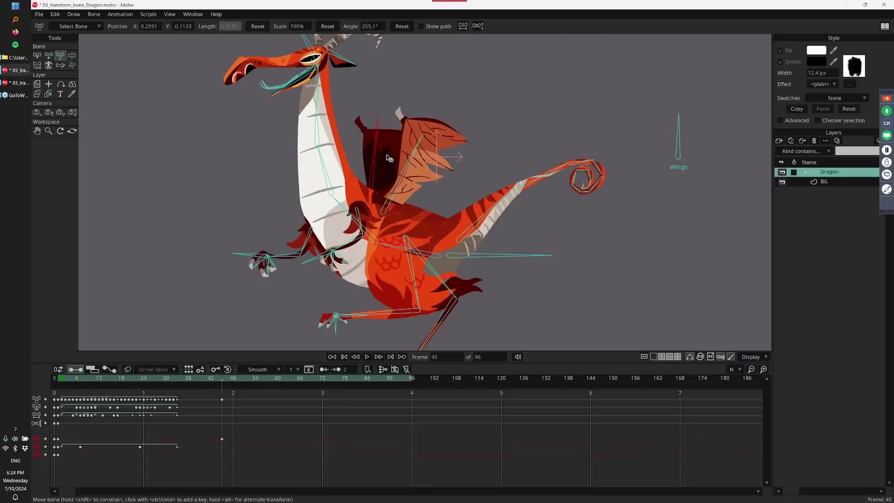
pyautogui.moveTo(334, 160); pyautogui.dragTo(326, 139)
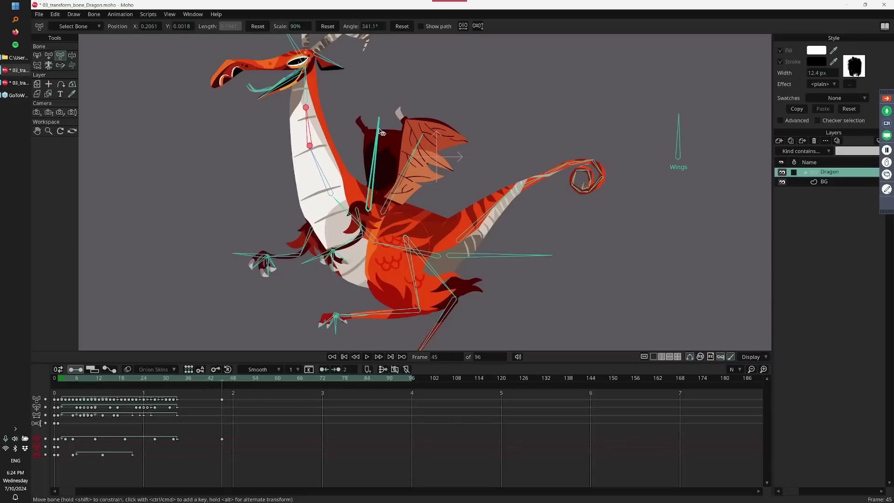
# Stretch the dark far wing bone to 116% and move the far arm outward from the dragon's chest
pyautogui.click(379, 159)
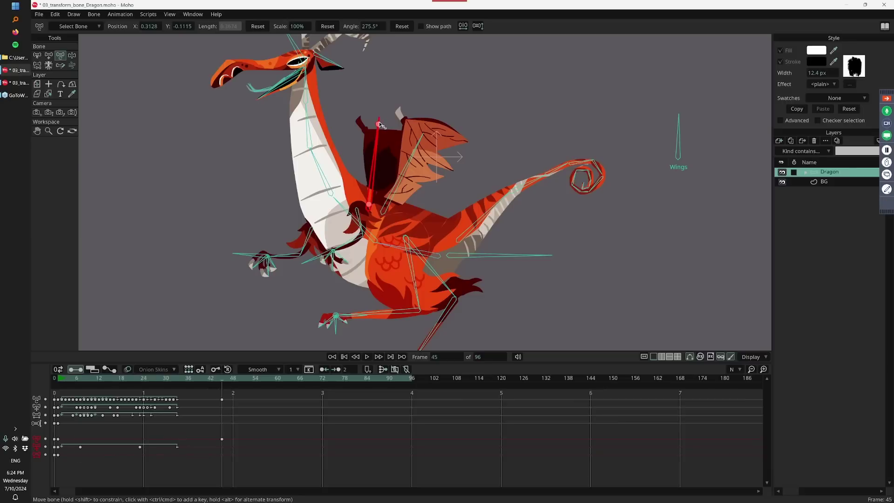
pyautogui.moveTo(379, 125)
pyautogui.mouseDown()
pyautogui.moveTo(416, 134)
pyautogui.moveTo(400, 158)
pyautogui.moveTo(386, 94)
pyautogui.moveTo(389, 107)
pyautogui.moveTo(380, 109)
pyautogui.mouseUp()
pyautogui.moveTo(372, 206)
pyautogui.mouseDown()
pyautogui.moveTo(372, 194)
pyautogui.moveTo(369, 207)
pyautogui.mouseUp()
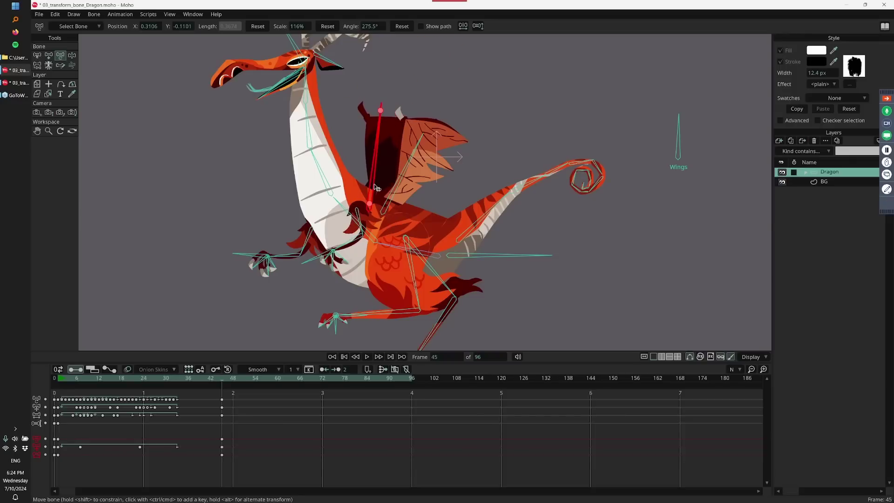
pyautogui.click(312, 239)
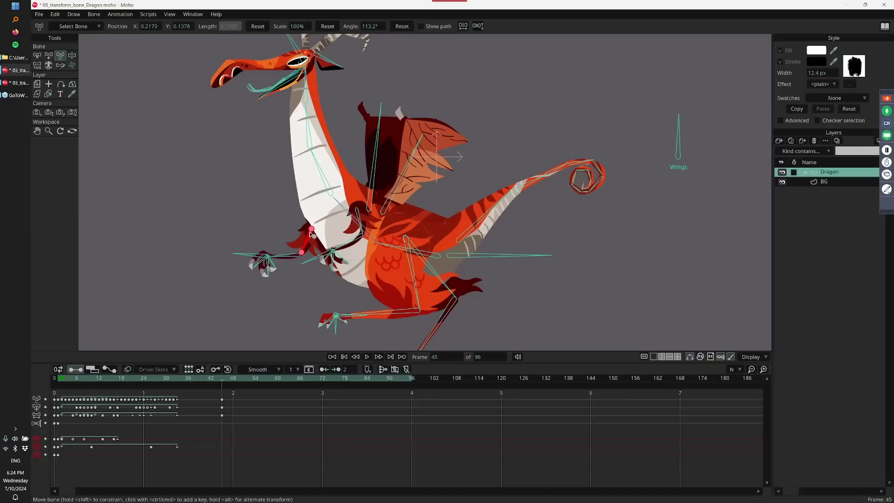
pyautogui.moveTo(312, 231); pyautogui.dragTo(275, 247)
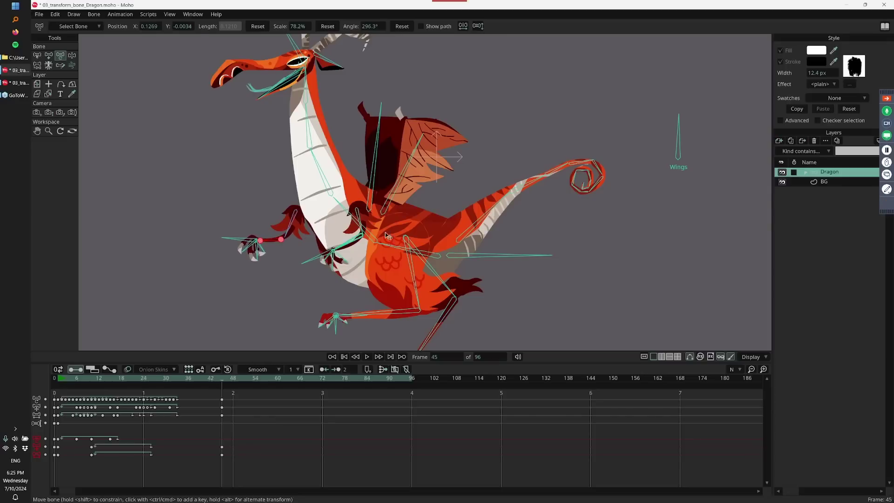
# Move the near and far upper arm bones onto the end of the torso bone, overlapping their bases at the shoulder at frame 45
pyautogui.scroll(3, 420, 261)
pyautogui.scroll(5, 311, 161)
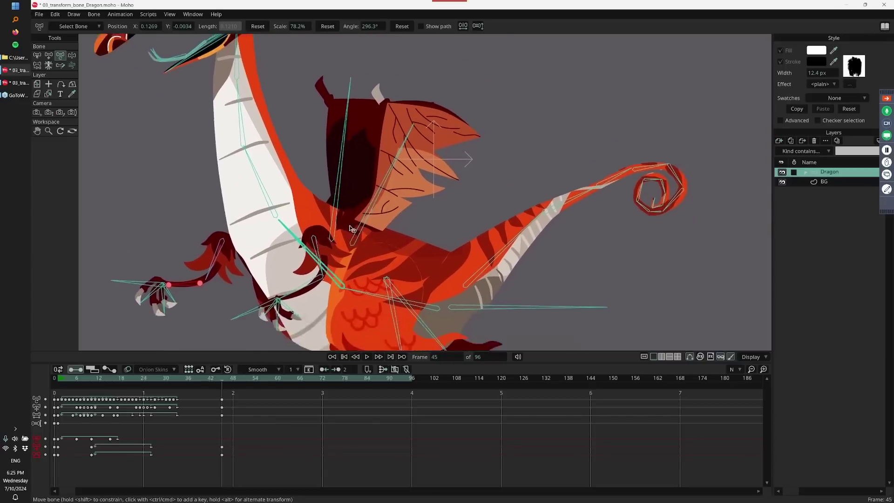
pyautogui.click(303, 126)
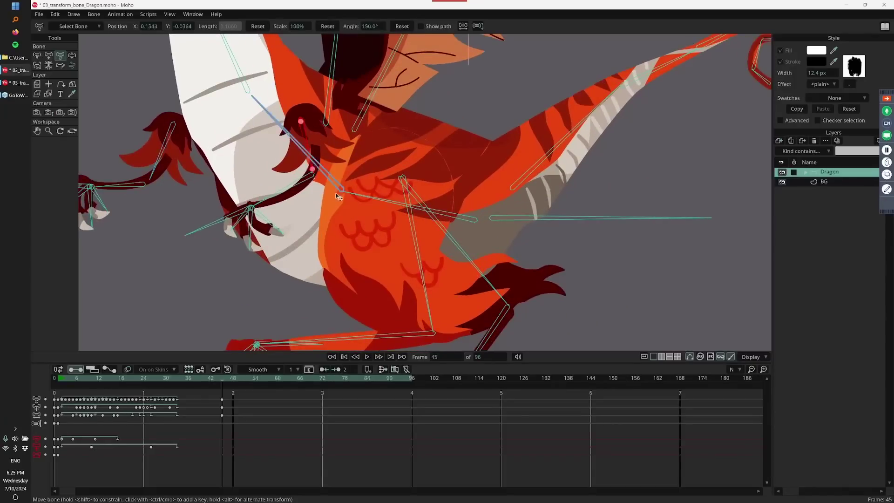
pyautogui.moveTo(304, 123); pyautogui.dragTo(342, 189)
pyautogui.moveTo(174, 129); pyautogui.dragTo(365, 194)
pyautogui.scroll(2, 347, 205)
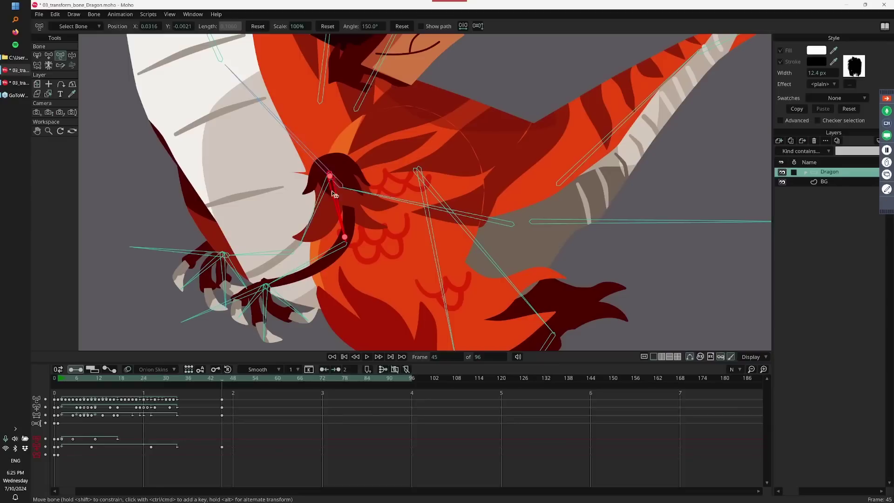
# Adjust the dragon's neck base and overlapping arm bones at frame 45, shifting the shoulder joint back toward the hips
pyautogui.click(303, 144)
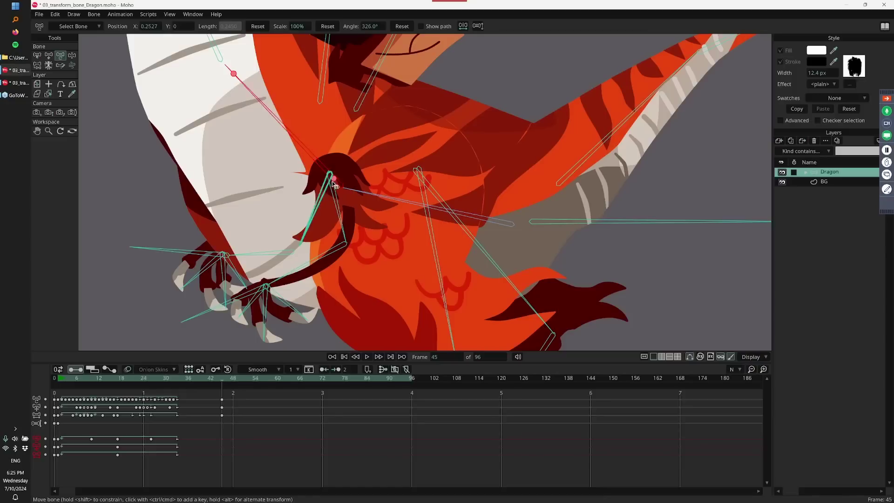
pyautogui.moveTo(334, 184)
pyautogui.mouseDown()
pyautogui.moveTo(303, 208)
pyautogui.moveTo(324, 161)
pyautogui.moveTo(331, 183)
pyautogui.mouseUp()
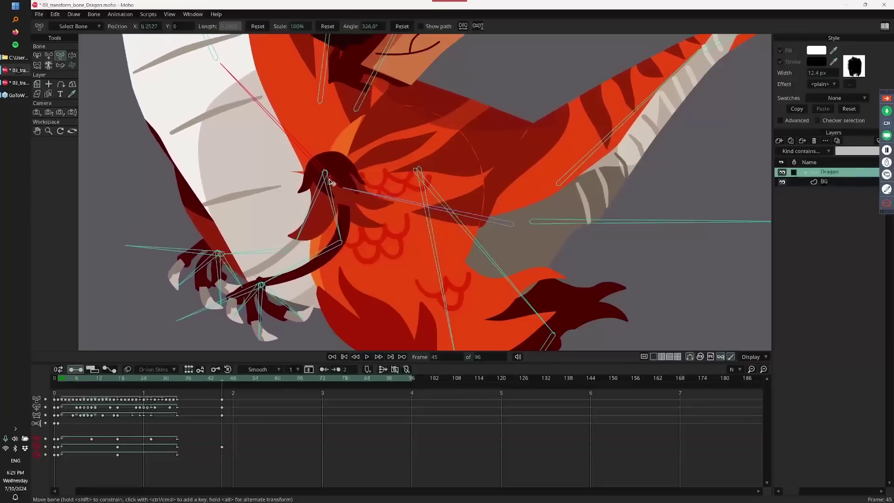
pyautogui.click(335, 205)
pyautogui.moveTo(328, 182); pyautogui.dragTo(363, 194)
pyautogui.click(370, 197)
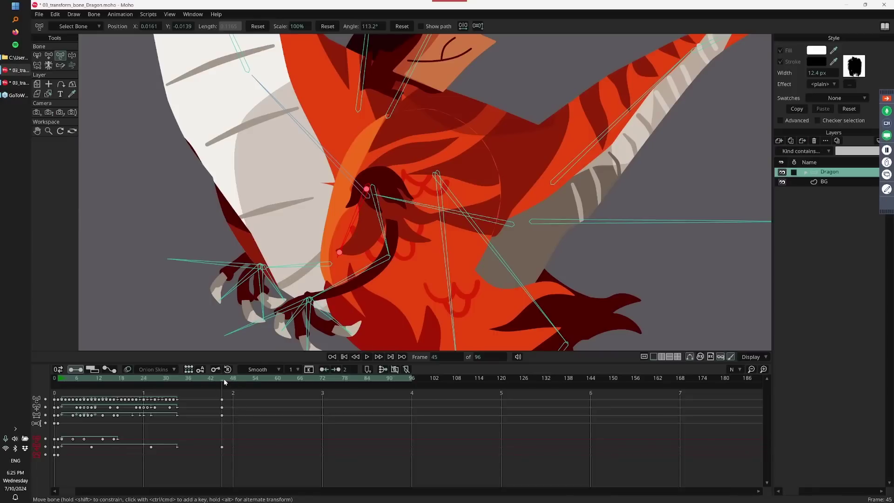
# Move the dragon animation to frame 53 with the neck and wings in view
pyautogui.scroll(-5, 479, 206)
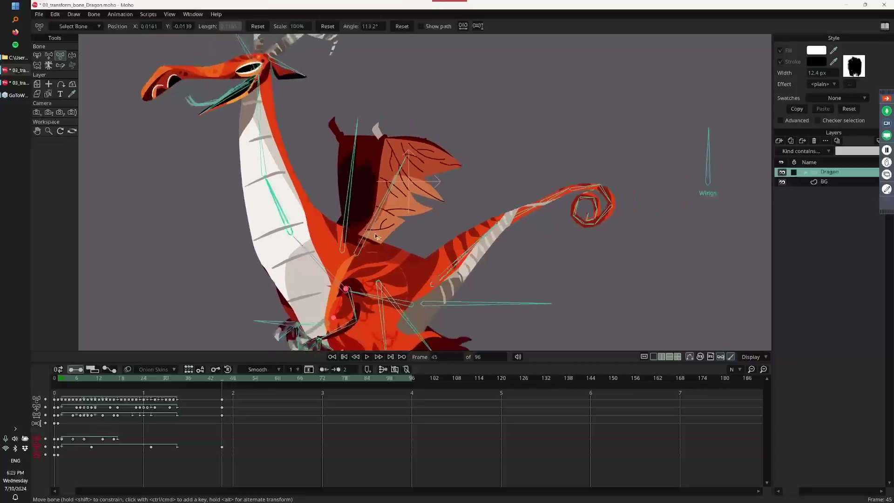
pyautogui.scroll(3, 377, 236)
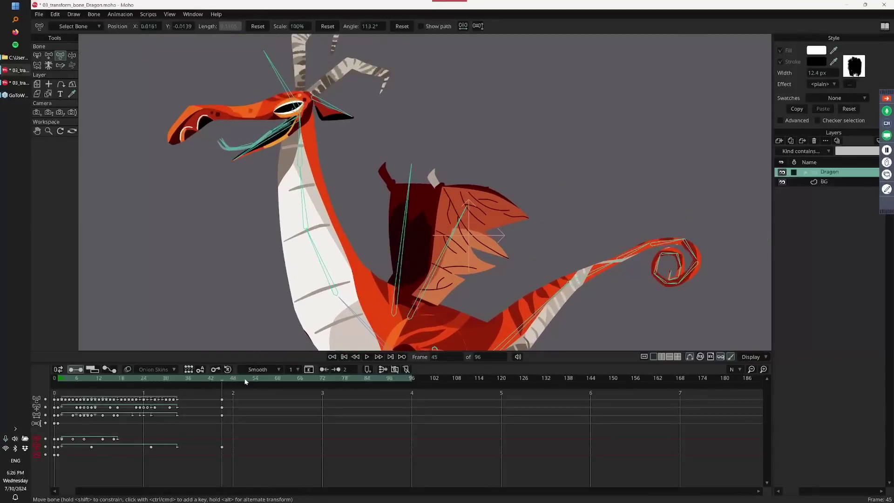
pyautogui.moveTo(246, 382); pyautogui.dragTo(252, 381)
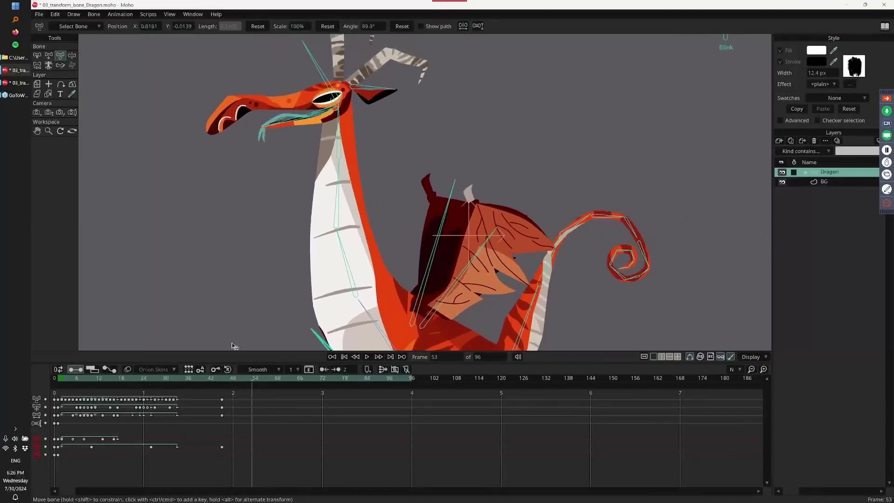
# Switch to the light-themed Moho window, key the middle neck bone's angle at frame 52 without rotating it, and select that key
pyautogui.click(21, 83)
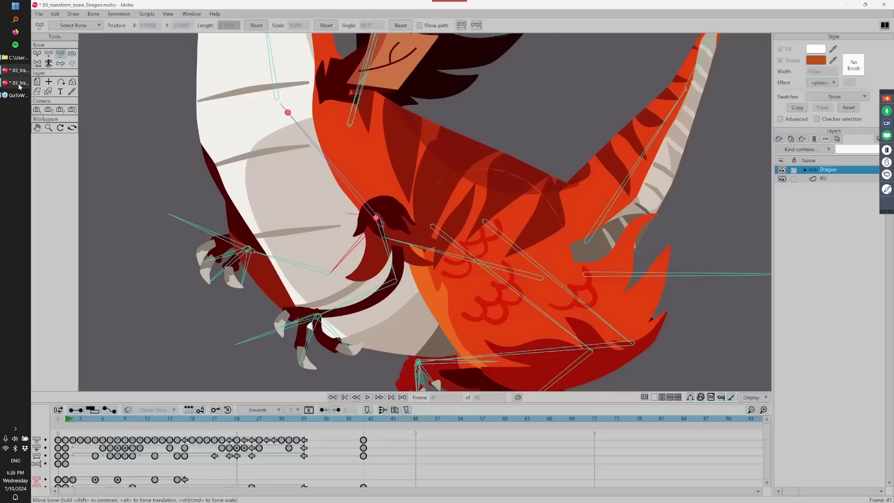
pyautogui.click(444, 420)
pyautogui.scroll(5, 367, 205)
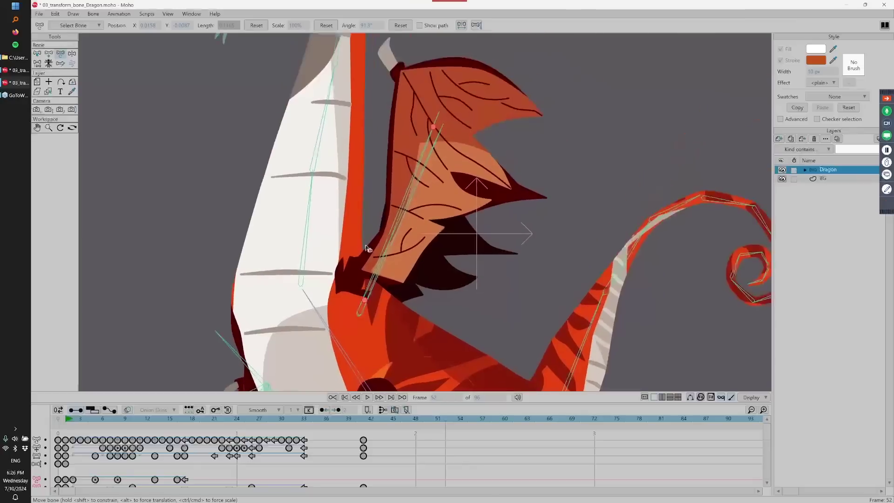
pyautogui.click(324, 126)
pyautogui.click(326, 125)
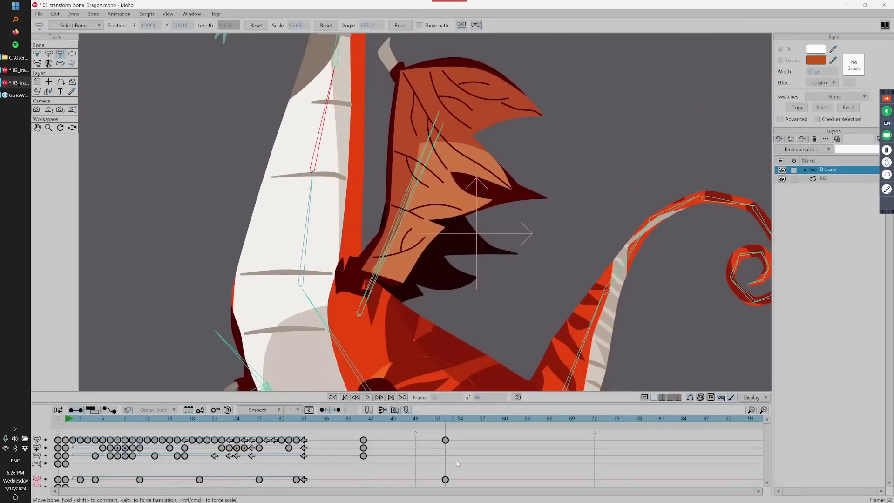
pyautogui.click(445, 480)
# Switch to the dark-themed Moho window and select the dragon's neck bones one after another at frame 53
pyautogui.click(16, 70)
pyautogui.moveTo(13, 80)
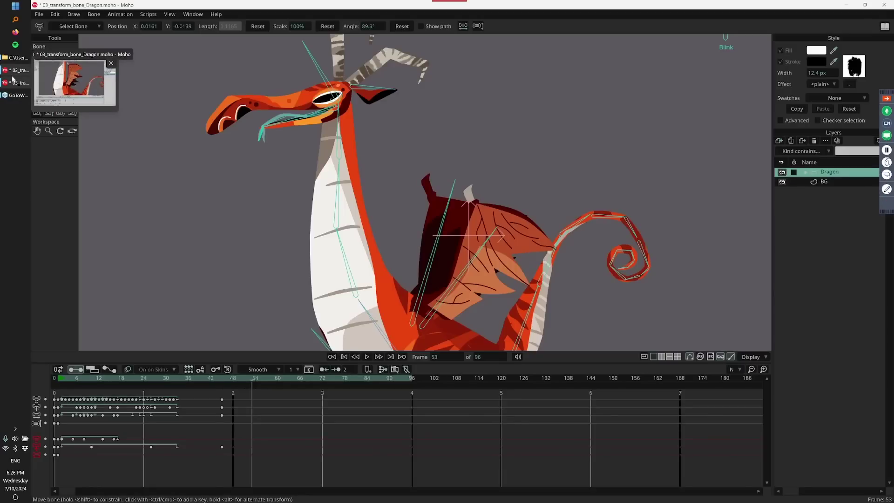
pyautogui.click(344, 193)
pyautogui.moveTo(343, 278); pyautogui.dragTo(350, 203)
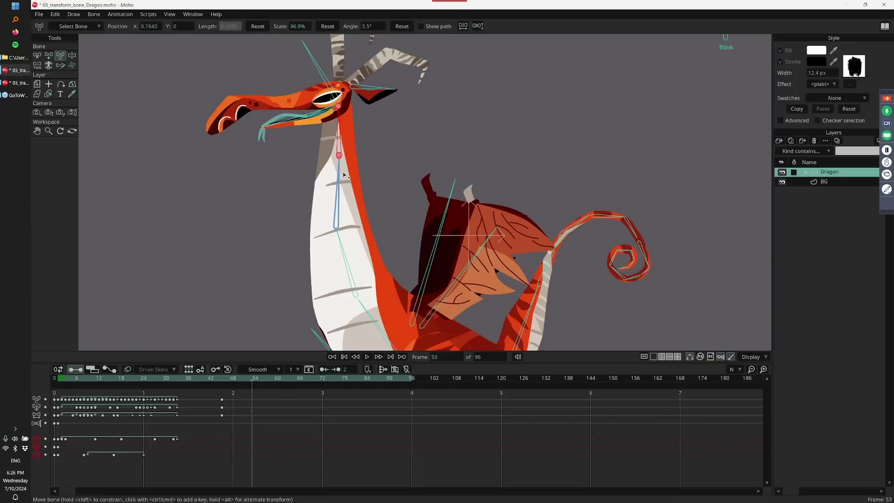
# Try rotating the middle neck bone at frame 53, delete the resulting key, and move to frame 54
pyautogui.moveTo(342, 177); pyautogui.dragTo(324, 175)
pyautogui.moveTo(270, 378)
pyautogui.mouseDown()
pyautogui.moveTo(283, 381)
pyautogui.moveTo(256, 381)
pyautogui.mouseUp()
pyautogui.click(252, 400)
pyautogui.press('Delete')
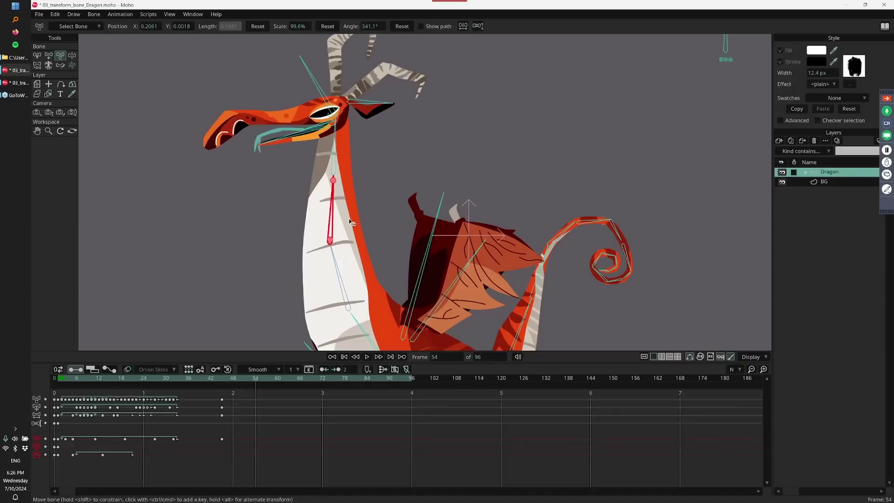
# Add angle keys for the middle and upper neck bones at frame 54 without changing the pose
pyautogui.scroll(3, 347, 207)
pyautogui.scroll(2, 358, 200)
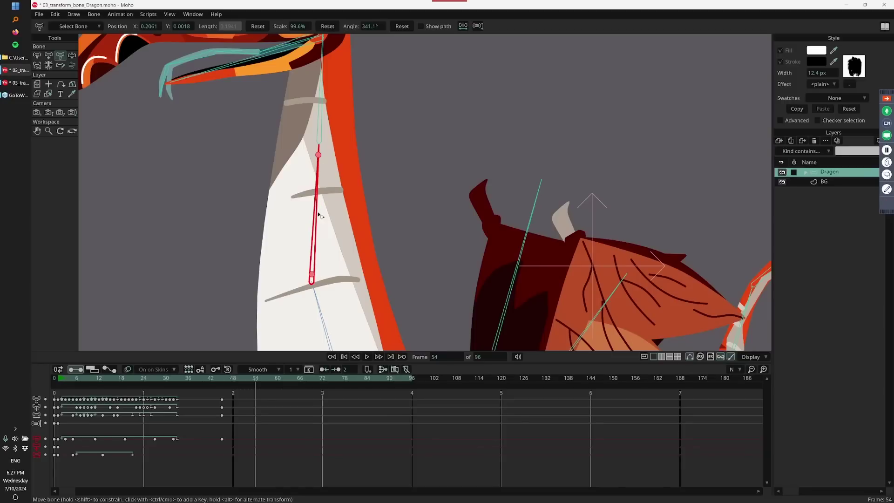
pyautogui.keyDown('ctrl'); pyautogui.click(317, 216); pyautogui.keyUp('ctrl')
pyautogui.click(326, 116)
pyautogui.click(320, 312)
pyautogui.click(315, 243)
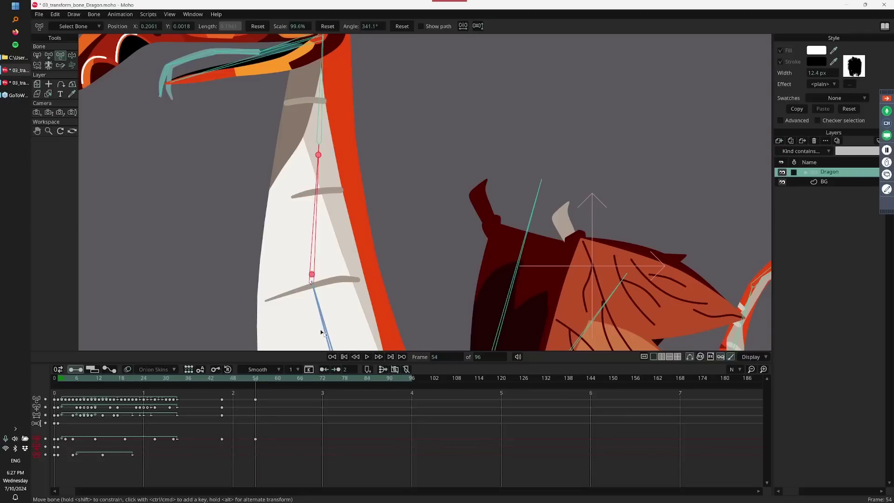
pyautogui.click(324, 116)
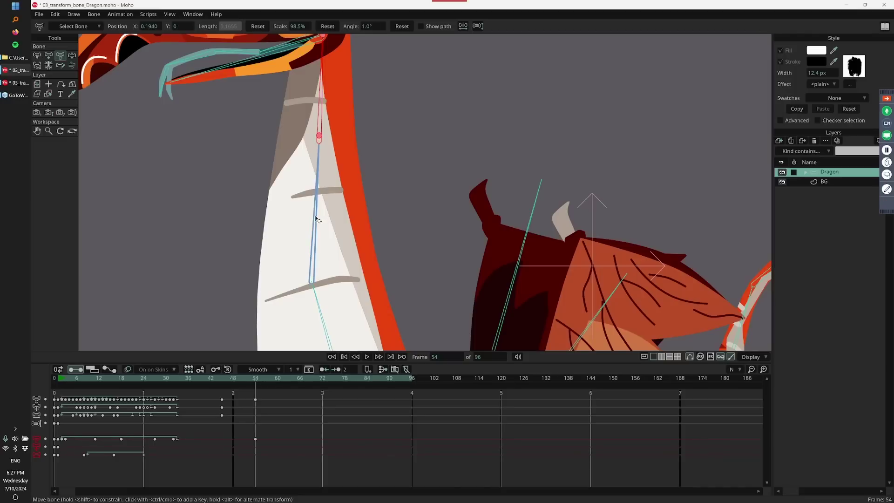
pyautogui.click(320, 200)
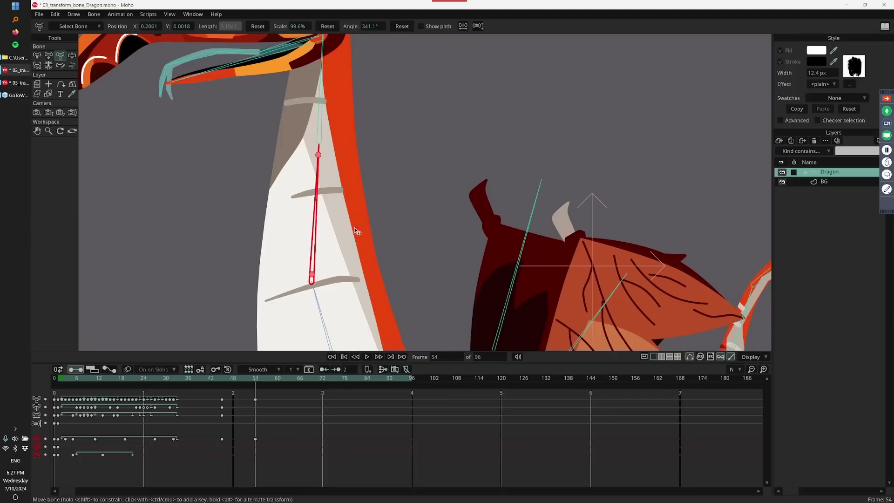
# Key the middle neck bone's scale and position at frame 54 without changing its pose, and select its keys there
pyautogui.click(319, 157)
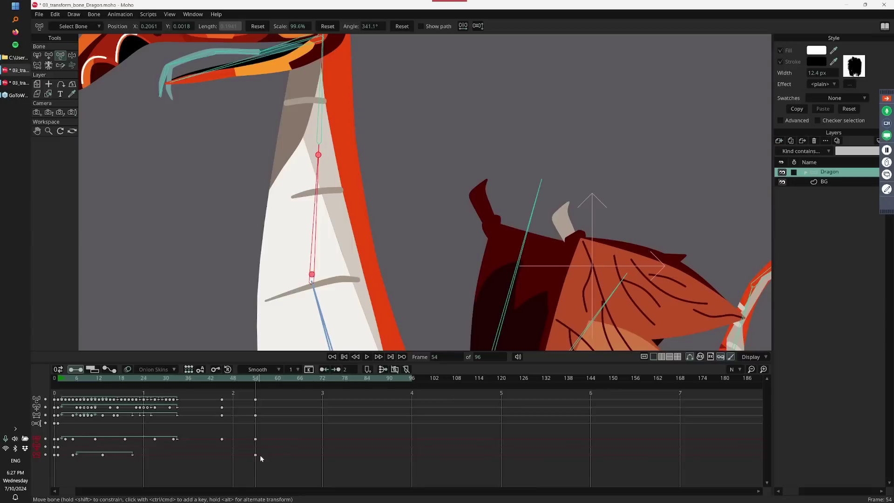
pyautogui.click(255, 455)
pyautogui.click(766, 370)
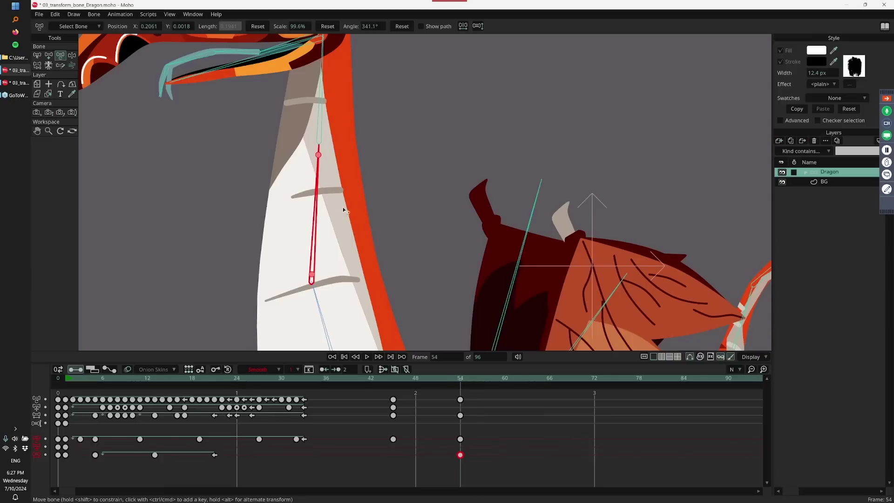
pyautogui.keyDown('ctrl'); pyautogui.click(314, 277); pyautogui.keyUp('ctrl')
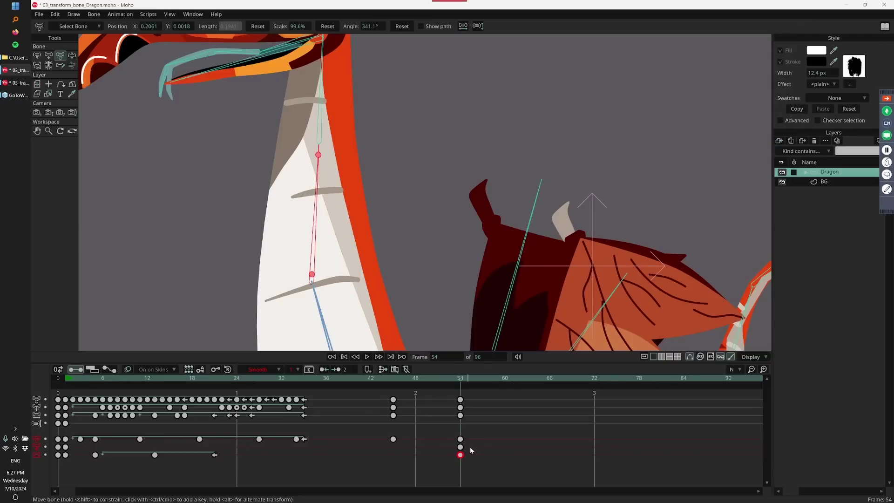
pyautogui.moveTo(476, 435); pyautogui.dragTo(456, 475)
# Add a pin bone at frame 0 in the empty area between the dragon's head and the Blink bone
pyautogui.press('space')
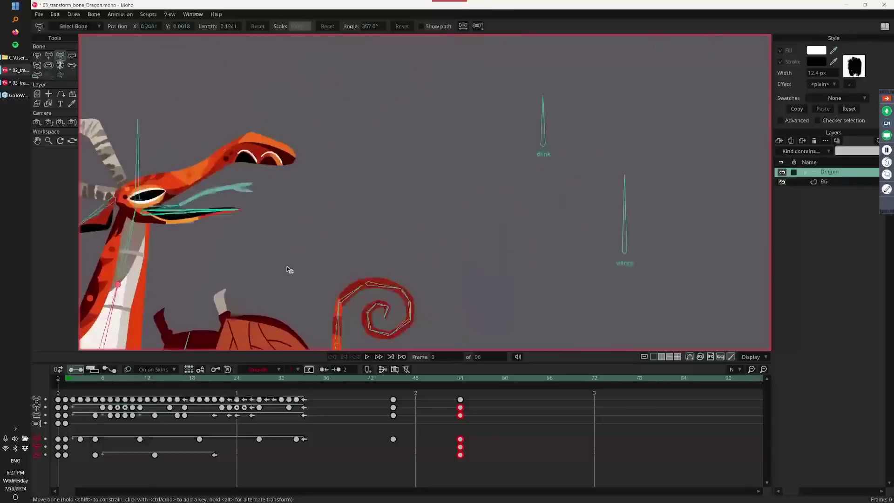
pyautogui.click(48, 55)
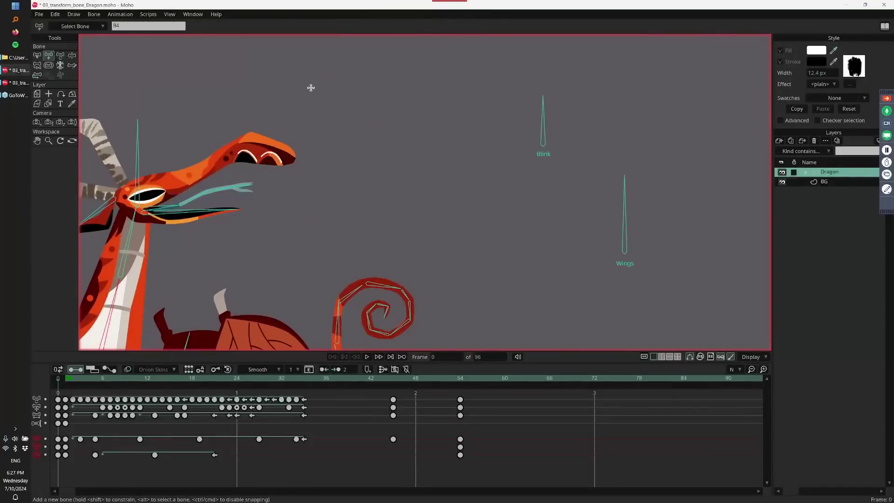
pyautogui.click(416, 123)
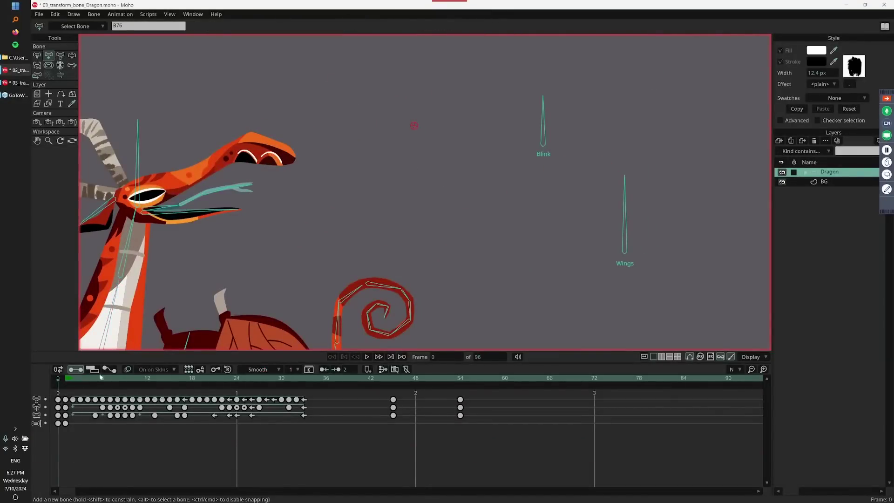
# Use Transform Bone at frame 38 to scale the pin bone to 1886.4%, reposition it, and rotate it to -9.4°
pyautogui.click(340, 379)
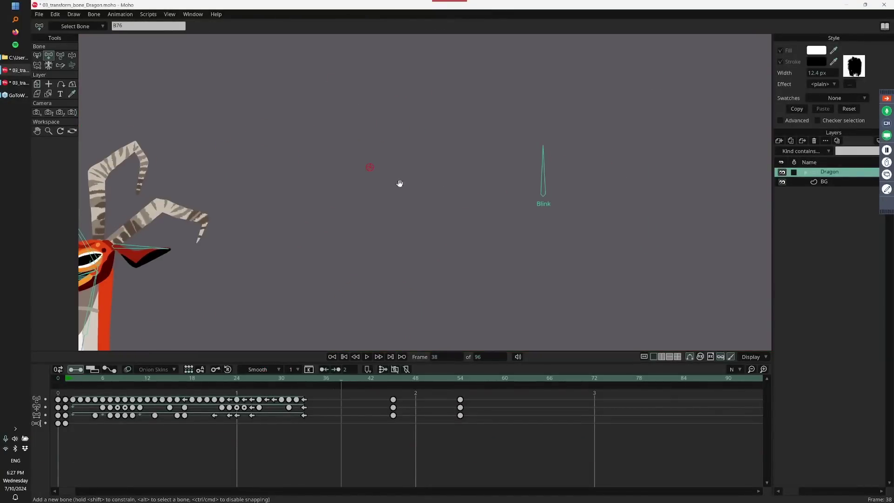
pyautogui.scroll(4, 389, 184)
pyautogui.press('t')
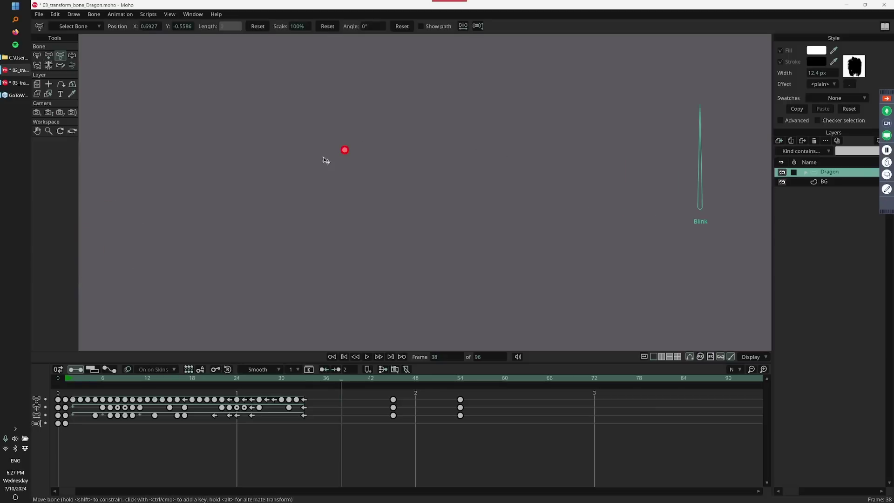
pyautogui.moveTo(348, 159)
pyautogui.mouseDown()
pyautogui.moveTo(342, 185)
pyautogui.moveTo(325, 164)
pyautogui.moveTo(335, 182)
pyautogui.moveTo(345, 166)
pyautogui.moveTo(340, 159)
pyautogui.moveTo(334, 188)
pyautogui.moveTo(328, 155)
pyautogui.moveTo(337, 170)
pyautogui.moveTo(534, 152)
pyautogui.mouseUp()
pyautogui.moveTo(337, 169); pyautogui.dragTo(371, 179)
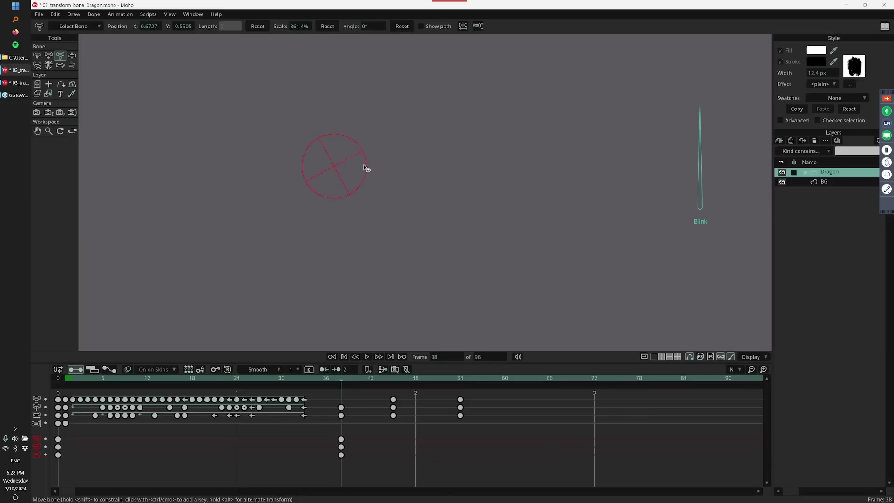
pyautogui.moveTo(362, 179); pyautogui.dragTo(341, 167)
pyautogui.moveTo(317, 175); pyautogui.dragTo(403, 200)
pyautogui.moveTo(321, 176); pyautogui.dragTo(364, 162)
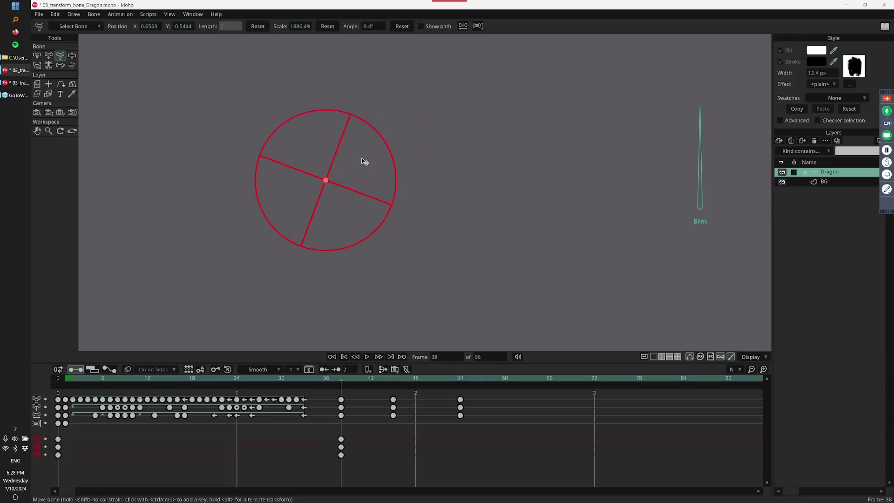
# Open the Mario_Rig_v12 file and move to frame 8
pyautogui.moveTo(125, 382); pyautogui.dragTo(27, 407)
pyautogui.hotkey('ctrl', 'r')
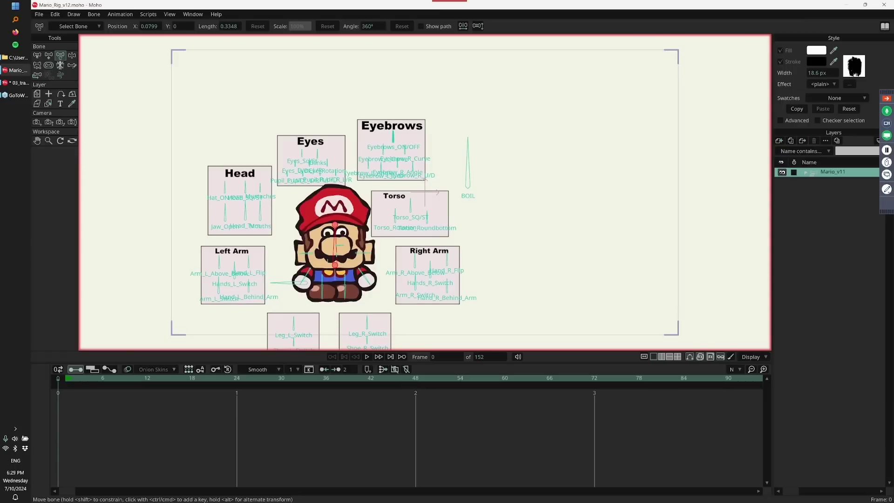
pyautogui.click(118, 381)
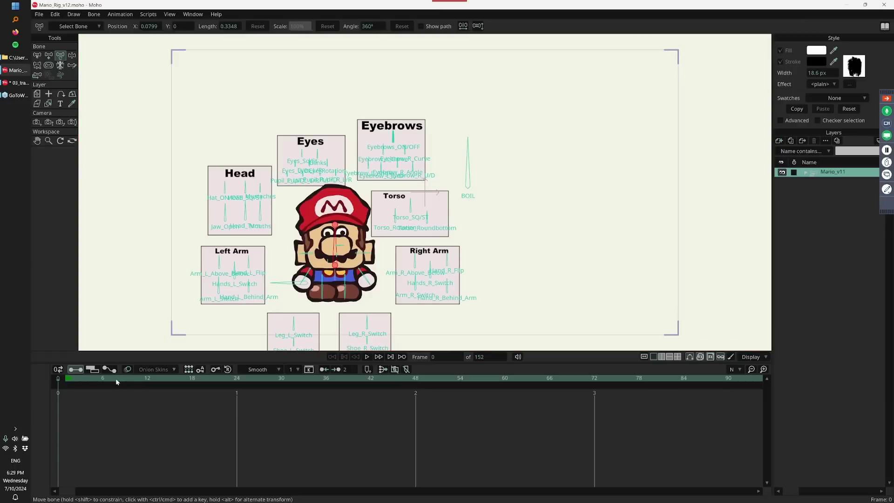
# Rotate the BOIL control bone of the Mario rig to 261.7° at frame 8
pyautogui.scroll(3, 358, 163)
pyautogui.moveTo(357, 163)
pyautogui.mouseDown()
pyautogui.moveTo(349, 154)
pyautogui.moveTo(354, 161)
pyautogui.mouseUp()
pyautogui.scroll(2, 373, 209)
pyautogui.moveTo(488, 70); pyautogui.dragTo(498, 88)
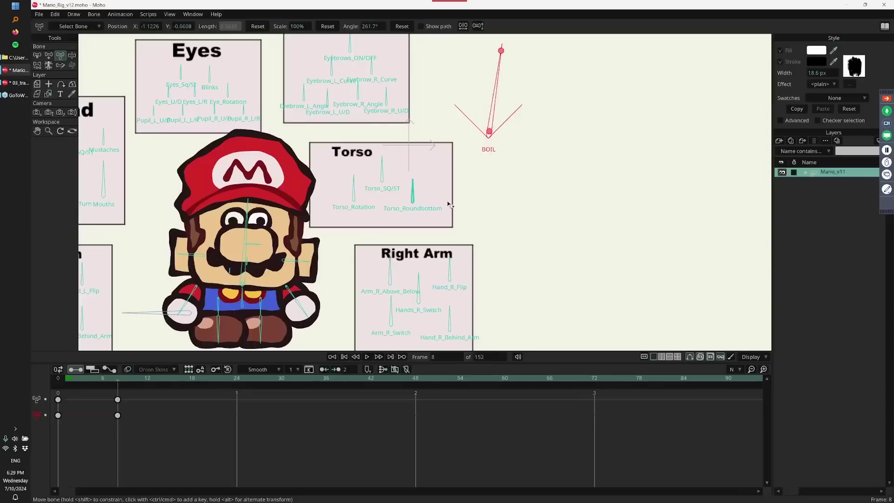
# Rotate Hands_L_Switch to give Mario a thumbs-up hand, and try the Arm_L_Switch control
pyautogui.moveTo(429, 228); pyautogui.dragTo(587, 143)
pyautogui.scroll(3, 559, 183)
pyautogui.moveTo(152, 203)
pyautogui.mouseDown()
pyautogui.moveTo(175, 233)
pyautogui.moveTo(156, 190)
pyautogui.mouseUp()
pyautogui.click(120, 226)
pyautogui.moveTo(112, 245)
pyautogui.mouseDown()
pyautogui.moveTo(132, 244)
pyautogui.moveTo(105, 250)
pyautogui.moveTo(134, 248)
pyautogui.moveTo(110, 244)
pyautogui.mouseUp()
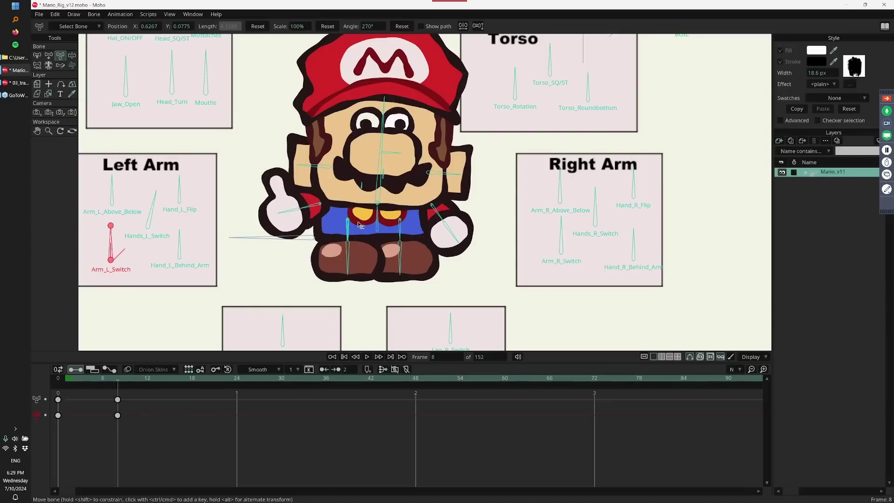
# Try the Leg_L_Switch, Leg_R_Switch and Shoe_R_Switch controls below Mario's feet at frame 8
pyautogui.moveTo(385, 331); pyautogui.dragTo(403, 260)
pyautogui.scroll(-2, 403, 259)
pyautogui.moveTo(329, 262)
pyautogui.mouseDown()
pyautogui.moveTo(368, 267)
pyautogui.moveTo(306, 261)
pyautogui.moveTo(356, 265)
pyautogui.moveTo(320, 259)
pyautogui.mouseUp()
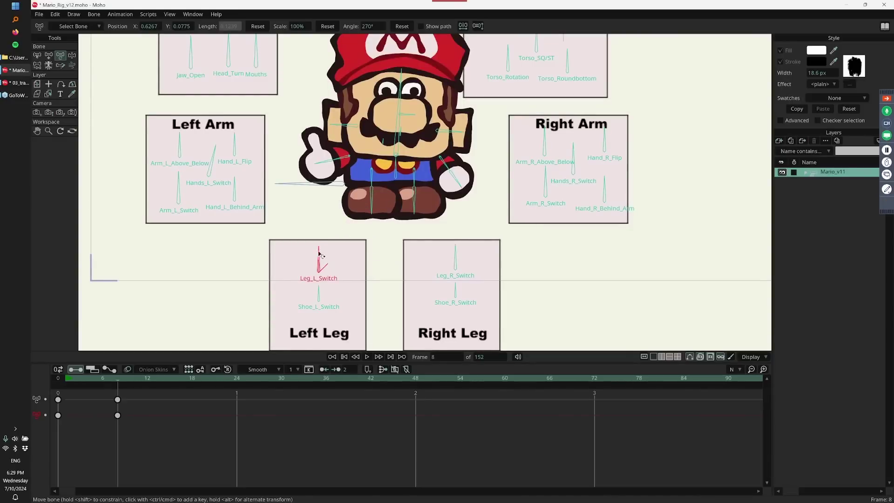
pyautogui.moveTo(484, 260)
pyautogui.mouseDown()
pyautogui.moveTo(515, 266)
pyautogui.moveTo(469, 249)
pyautogui.moveTo(454, 254)
pyautogui.mouseUp()
pyautogui.moveTo(456, 287)
pyautogui.mouseDown()
pyautogui.moveTo(475, 289)
pyautogui.moveTo(465, 283)
pyautogui.mouseUp()
pyautogui.moveTo(321, 291)
pyautogui.mouseDown()
pyautogui.moveTo(344, 277)
pyautogui.moveTo(365, 295)
pyautogui.moveTo(349, 285)
pyautogui.moveTo(399, 233)
pyautogui.mouseUp()
pyautogui.moveTo(422, 187); pyautogui.dragTo(381, 252)
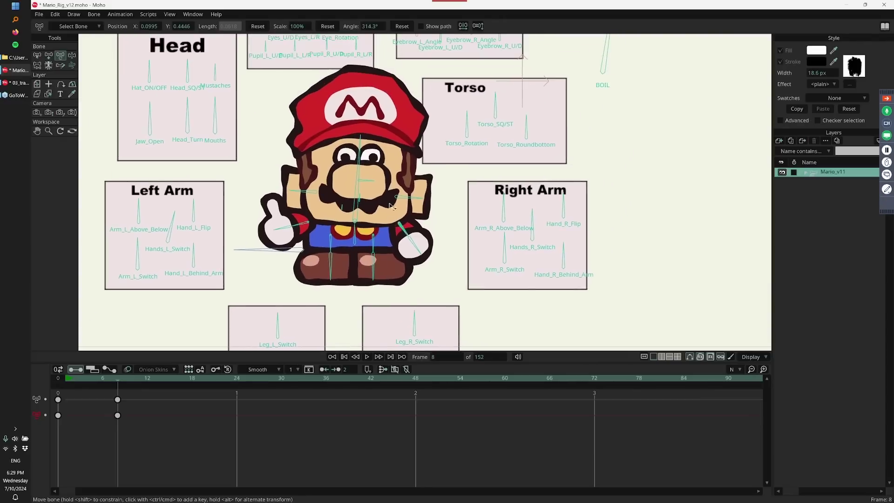
# Tilt Mario's head bone to 356.9°, try Hat_ON/OFF, and rotate Head_Turn to 275° to turn the head sideways
pyautogui.moveTo(369, 159); pyautogui.dragTo(371, 128)
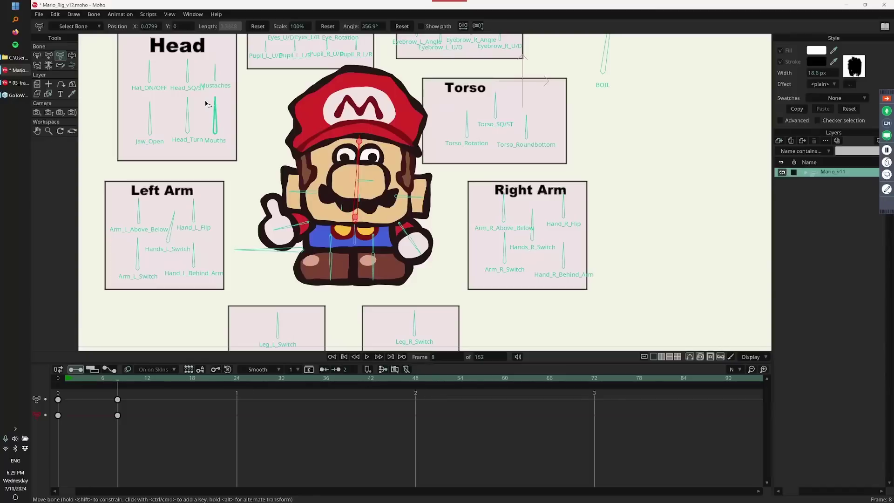
pyautogui.moveTo(160, 74)
pyautogui.mouseDown()
pyautogui.moveTo(184, 82)
pyautogui.moveTo(150, 64)
pyautogui.mouseUp()
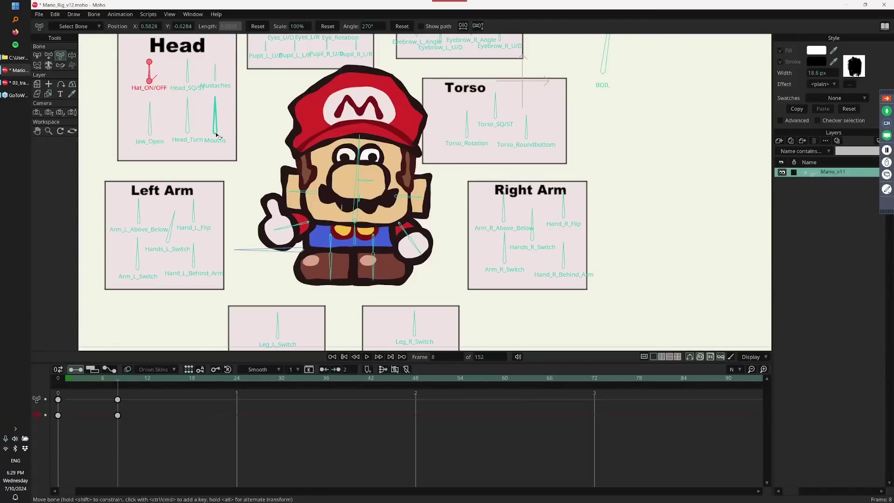
pyautogui.click(189, 114)
pyautogui.moveTo(189, 114)
pyautogui.mouseDown()
pyautogui.moveTo(220, 119)
pyautogui.moveTo(166, 102)
pyautogui.moveTo(202, 94)
pyautogui.moveTo(195, 124)
pyautogui.moveTo(188, 105)
pyautogui.mouseUp()
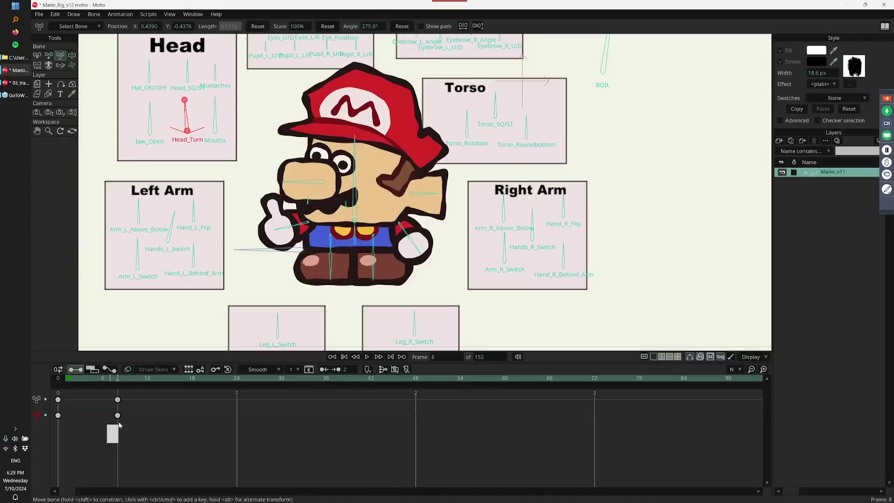
# Delete all of the Mario rig's bone keyframes at frame 8 to return the character to its default pose
pyautogui.moveTo(120, 424); pyautogui.dragTo(131, 398)
pyautogui.press('Delete')
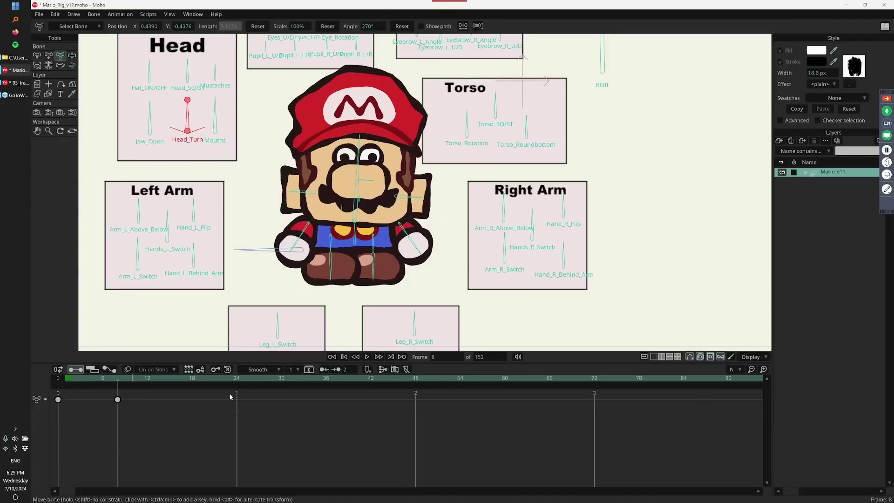
pyautogui.moveTo(122, 395); pyautogui.dragTo(107, 434)
pyautogui.press('Delete')
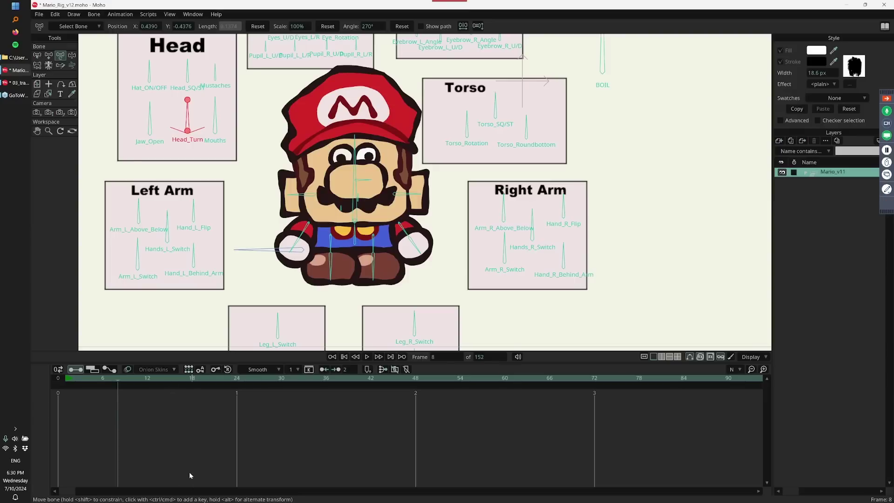
# Review the Timeline options in the preferences without changing them
pyautogui.click(55, 15)
pyautogui.click(77, 157)
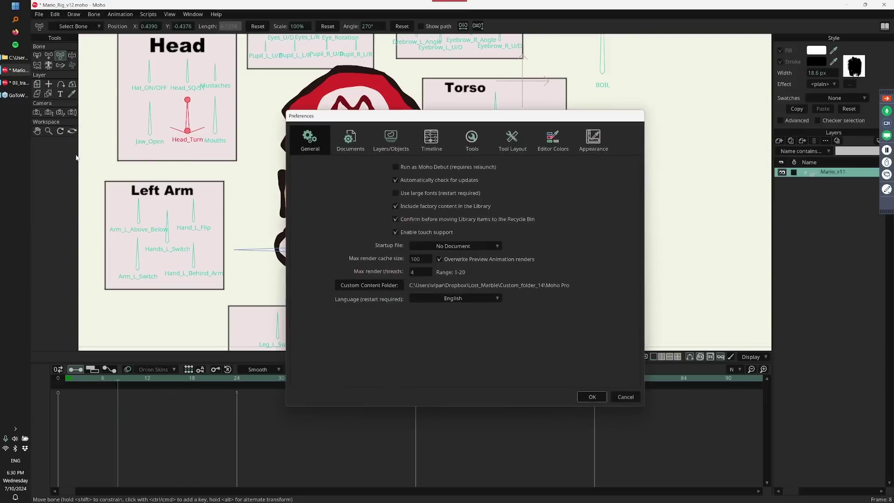
pyautogui.click(438, 137)
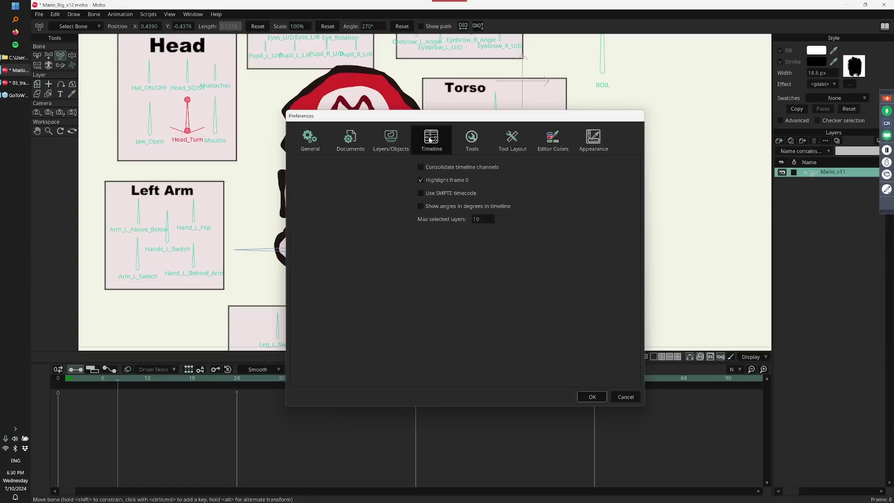
pyautogui.moveTo(433, 139); pyautogui.dragTo(391, 112)
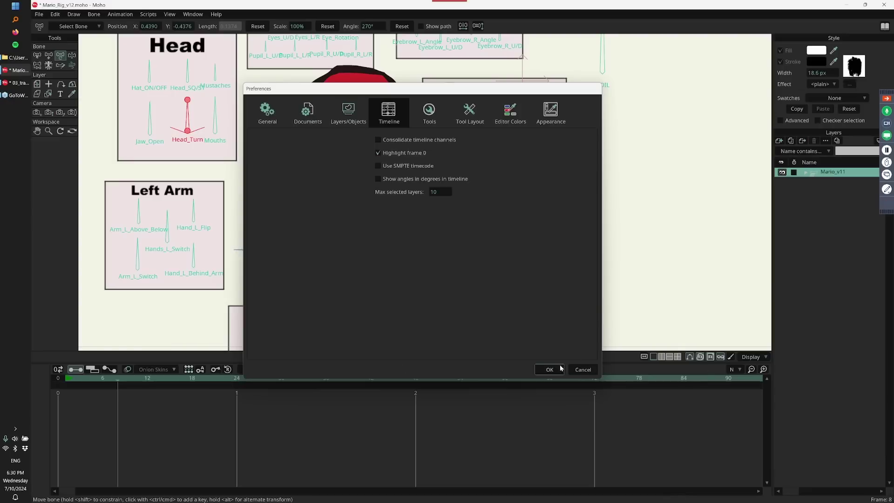
pyautogui.click(582, 369)
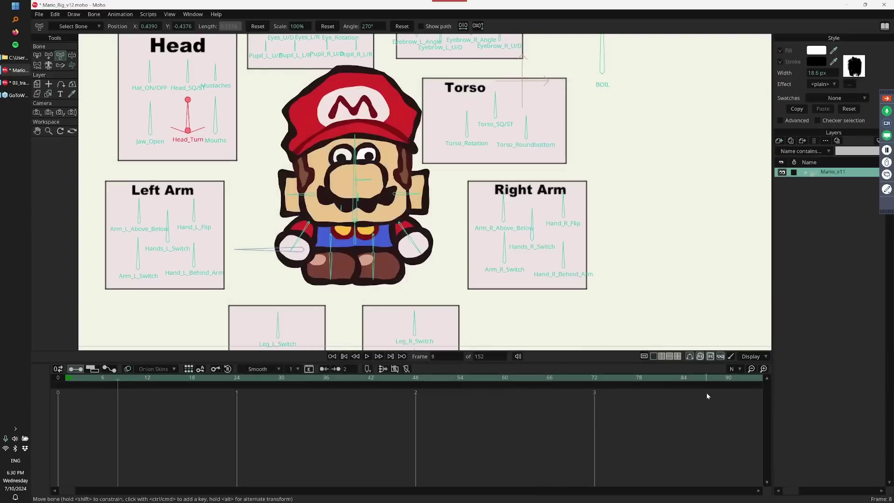
# Try a timeline display interval of 2, and set the display interval to 3
pyautogui.click(741, 369)
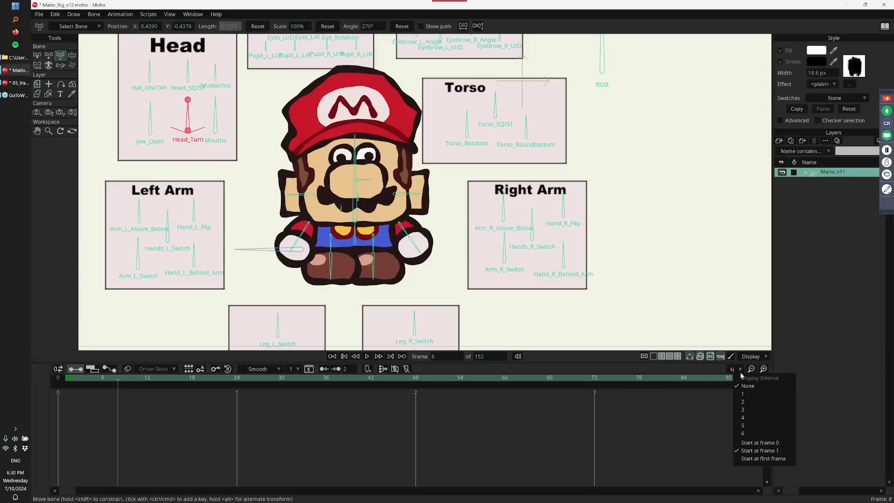
pyautogui.click(750, 402)
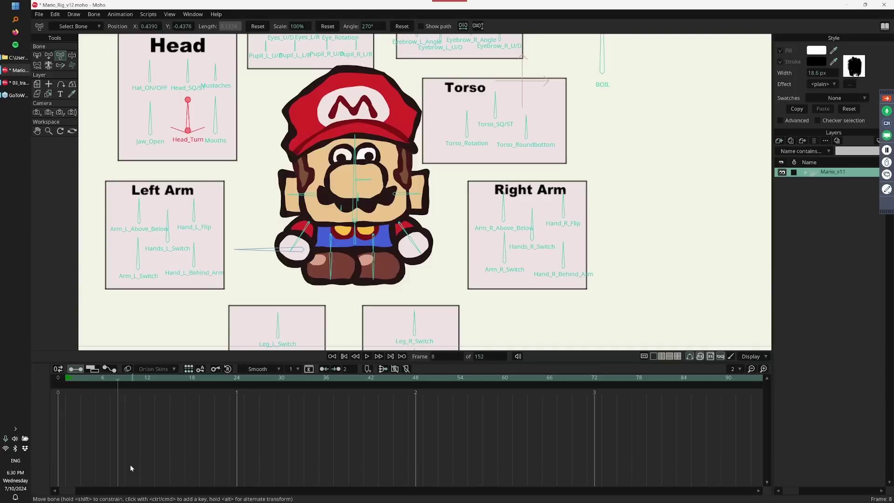
pyautogui.click(739, 368)
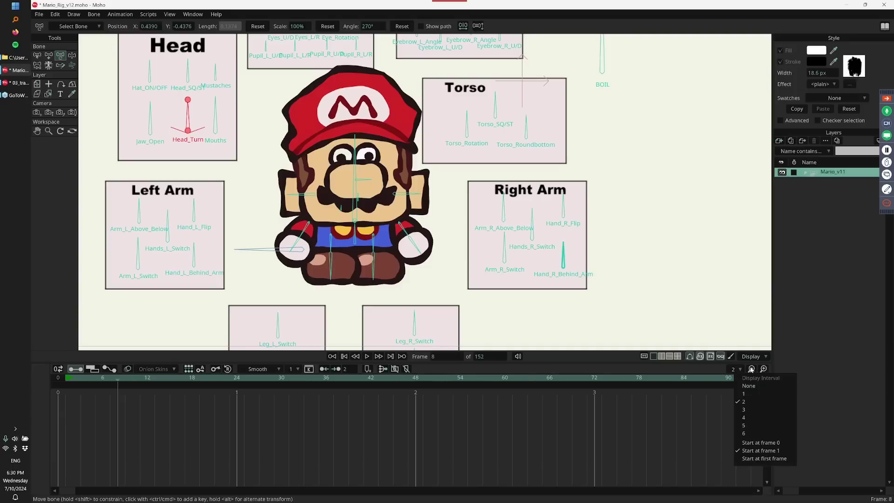
pyautogui.click(747, 408)
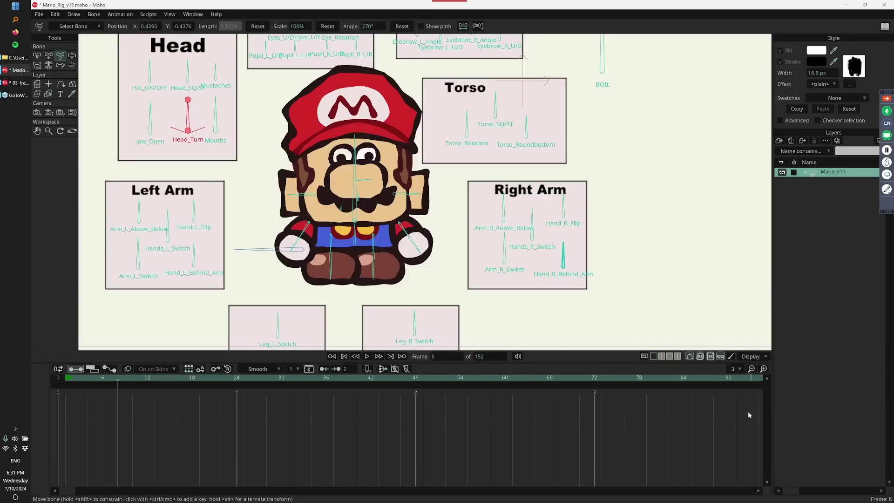
# At frame 10, set the keyframe interval to 3 and key the rig's full default pose
pyautogui.click(135, 381)
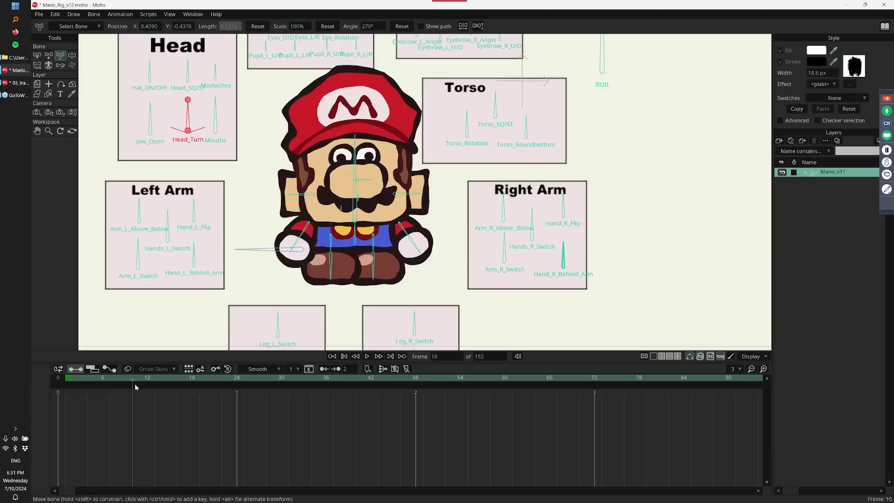
pyautogui.click(298, 369)
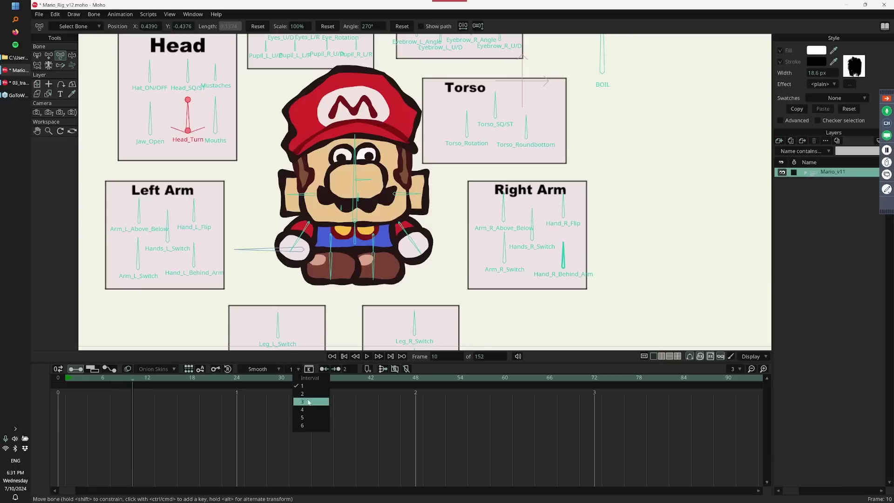
pyautogui.click(310, 403)
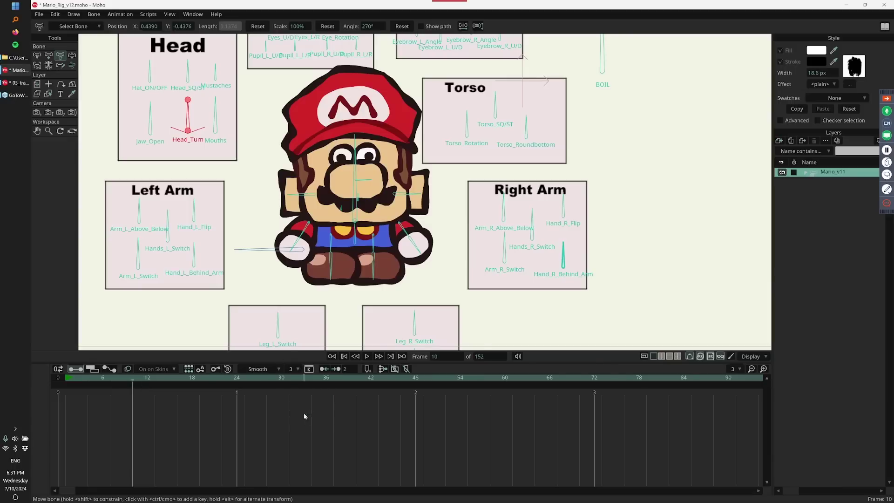
pyautogui.click(217, 373)
# At frame 25, raise Mario's right arm to 287.4° and tilt his head bone to 380.4°, and scrub back to frame 10
pyautogui.moveTo(159, 382); pyautogui.dragTo(247, 419)
pyautogui.click(361, 158)
pyautogui.moveTo(360, 157); pyautogui.dragTo(401, 191)
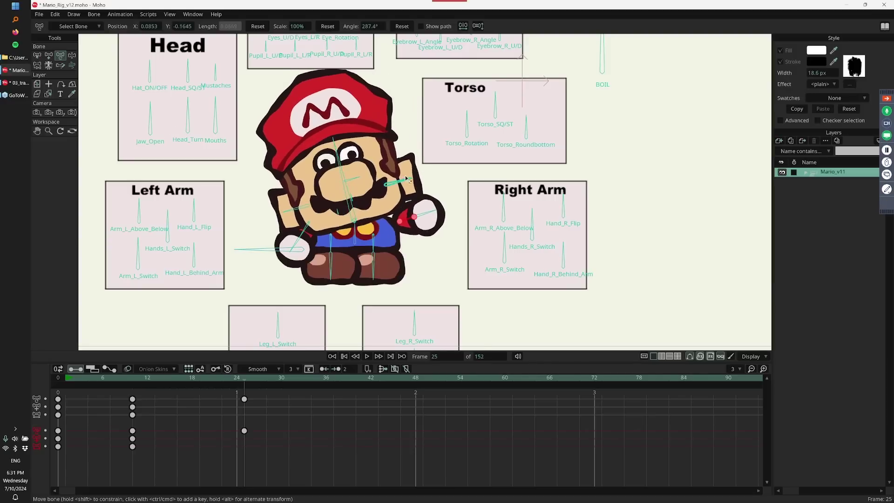
pyautogui.click(350, 175)
pyautogui.moveTo(350, 174); pyautogui.dragTo(329, 156)
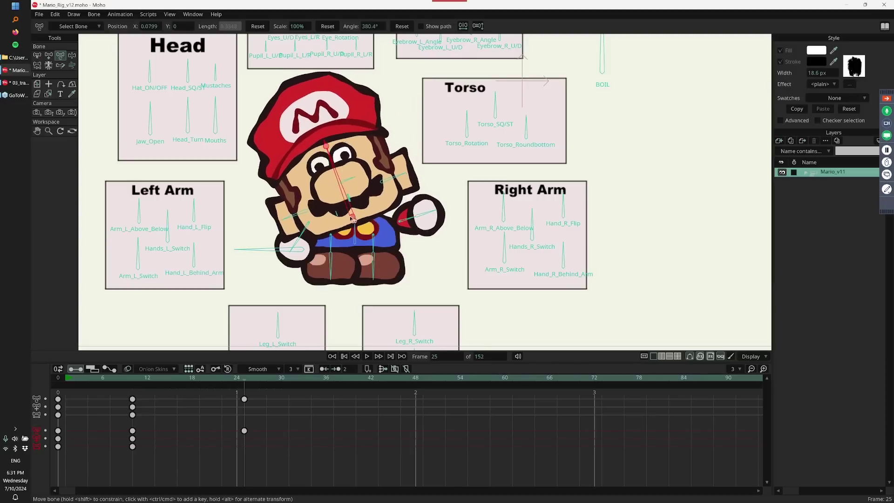
pyautogui.moveTo(132, 384); pyautogui.dragTo(147, 382)
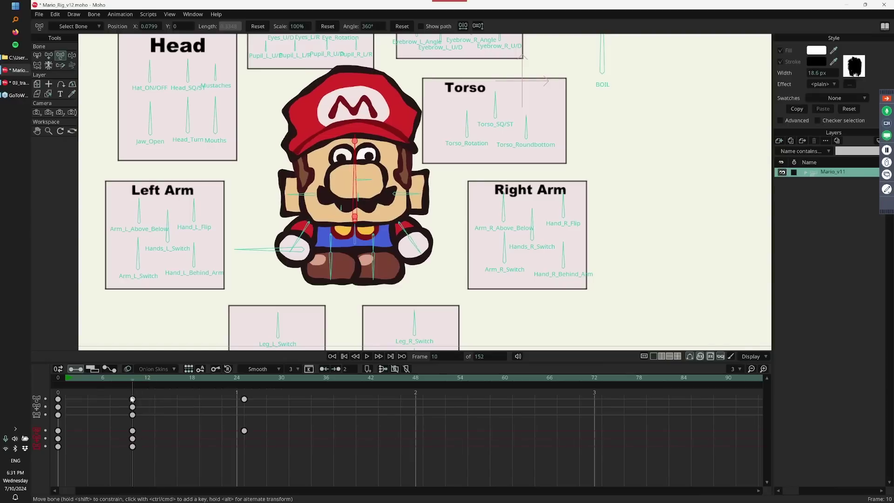
# Step through the Mario animation frame by frame from frame 10 to 26, then scrub back to examine the head and arm interpolation
pyautogui.hotkey('ctrl', 'Right')
pyautogui.hotkey('ctrl', 'Right')
pyautogui.hotkey('ctrl', 'Right')
pyautogui.hotkey('ctrl', 'Right')
pyautogui.hotkey('ctrl', 'Right')
pyautogui.hotkey('ctrl', 'Right')
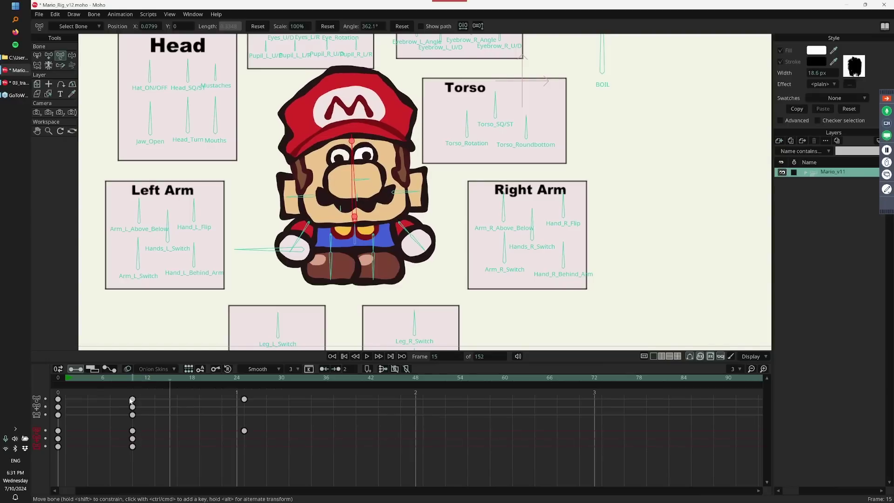
pyautogui.hotkey('ctrl', 'Right')
pyautogui.hotkey('ctrl', 'Right')
pyautogui.hotkey('ctrl', 'Right')
pyautogui.hotkey('ctrl', 'Right')
pyautogui.hotkey('ctrl', 'Right')
pyautogui.hotkey('ctrl', 'Right')
pyautogui.hotkey('ctrl', 'Right')
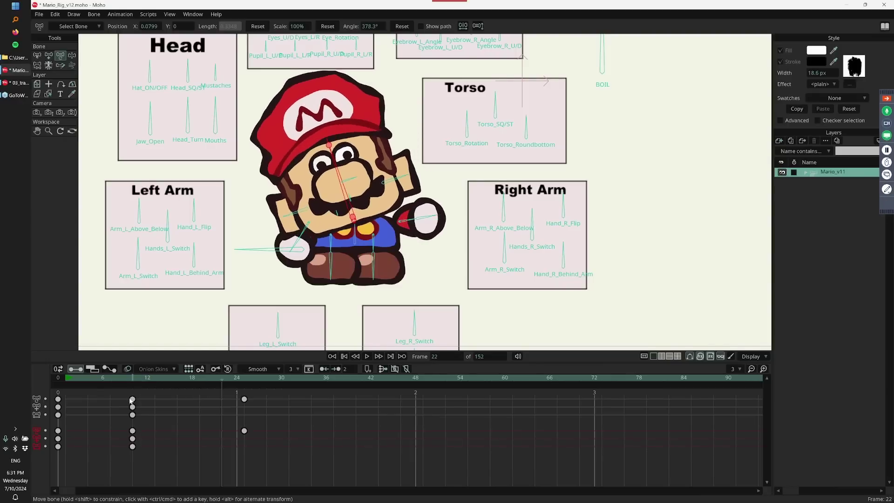
pyautogui.hotkey('ctrl', 'Right')
pyautogui.hotkey('ctrl', 'Right')
pyautogui.hotkey('ctrl', 'Right')
pyautogui.hotkey('ctrl', 'Right')
pyautogui.hotkey('ctrl', 'Right')
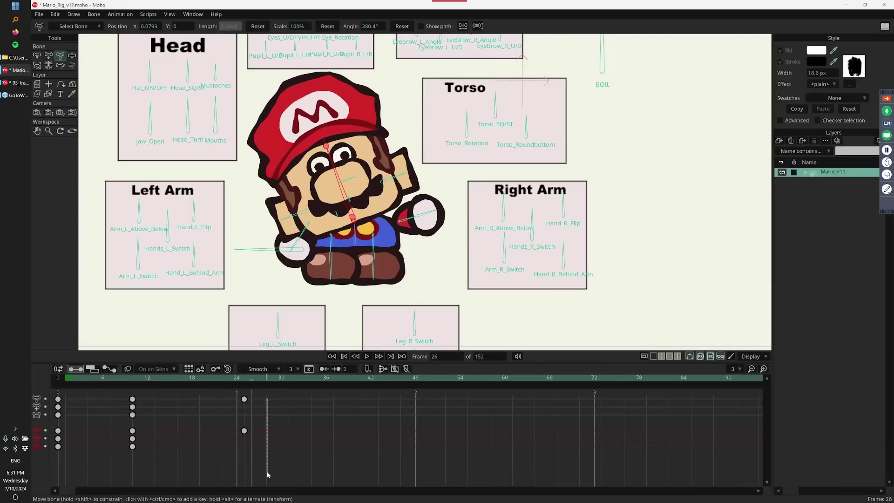
pyautogui.moveTo(250, 395); pyautogui.dragTo(178, 425)
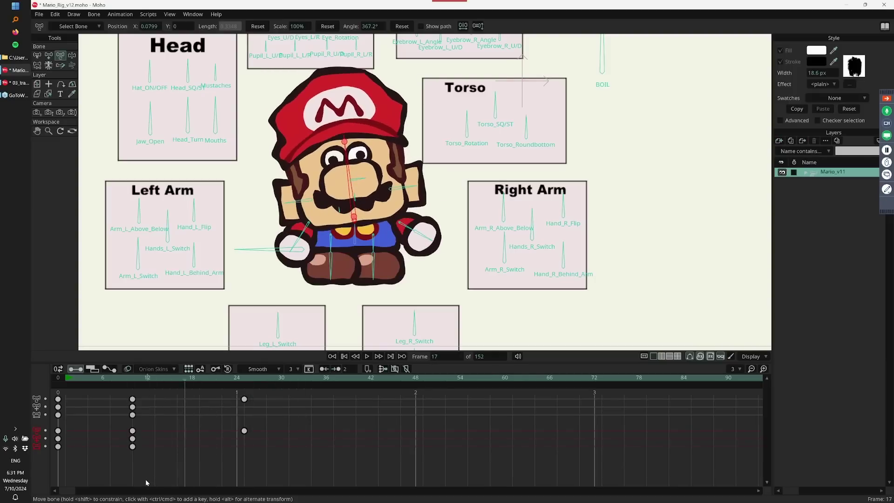
# Set the timeline's display interval to None and the interpolation interval of the keyframes from frame 10 onward to 1
pyautogui.click(734, 373)
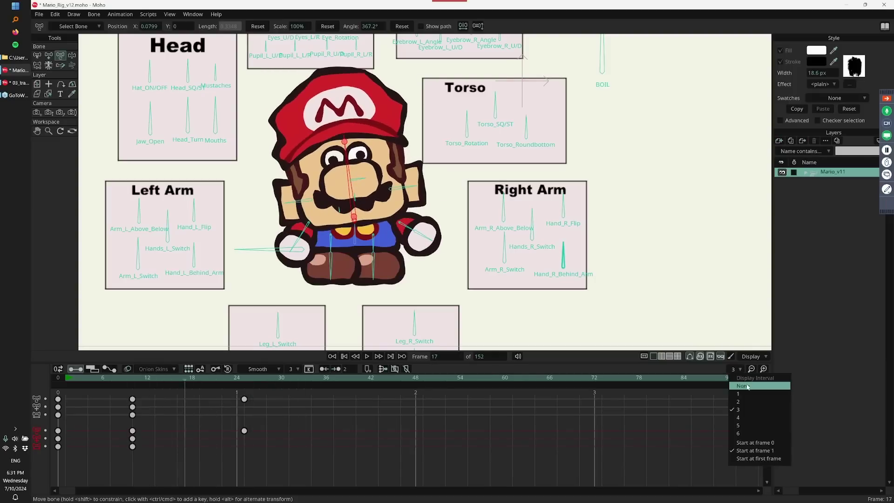
pyautogui.click(736, 393)
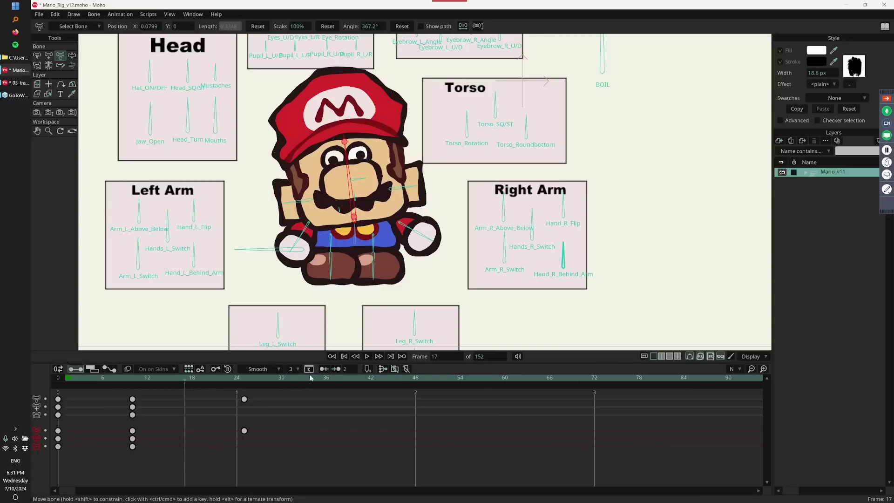
pyautogui.click(293, 369)
pyautogui.click(300, 386)
pyautogui.moveTo(274, 390); pyautogui.dragTo(75, 475)
pyautogui.click(293, 368)
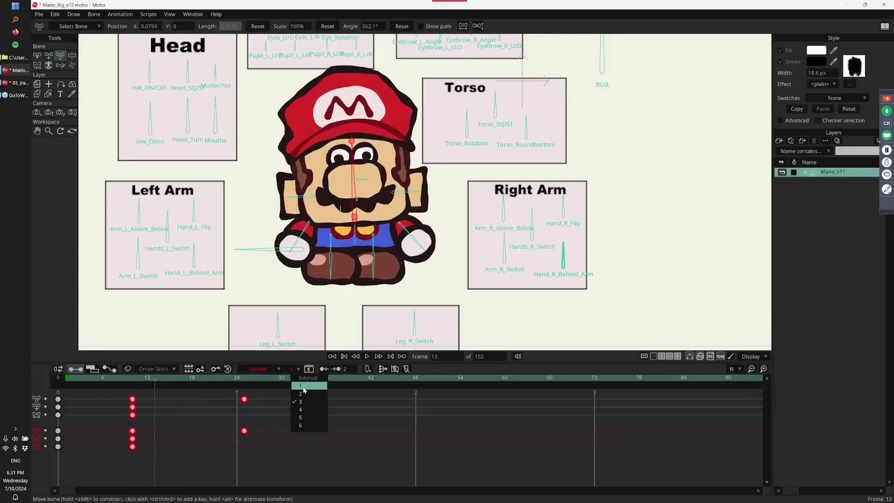
pyautogui.click(303, 390)
pyautogui.click(287, 426)
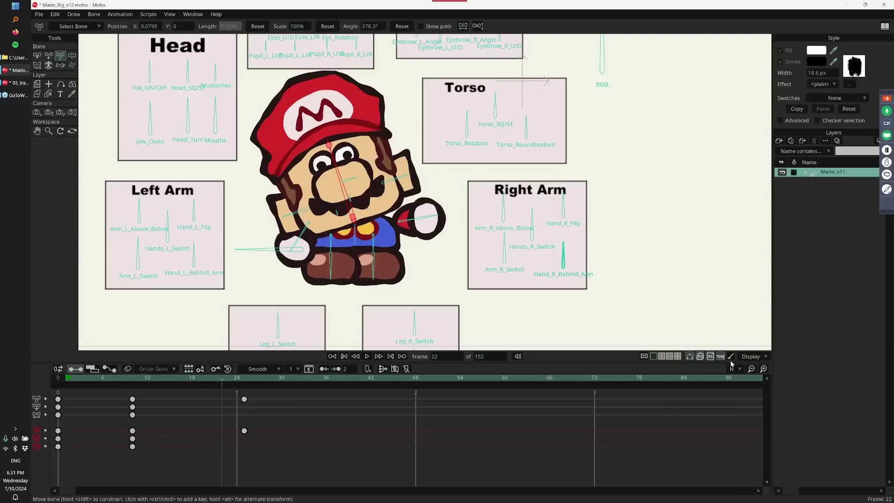
# Close Mario_Rig_v12.moho without saving its changes
pyautogui.hotkey('ctrl', 'w')
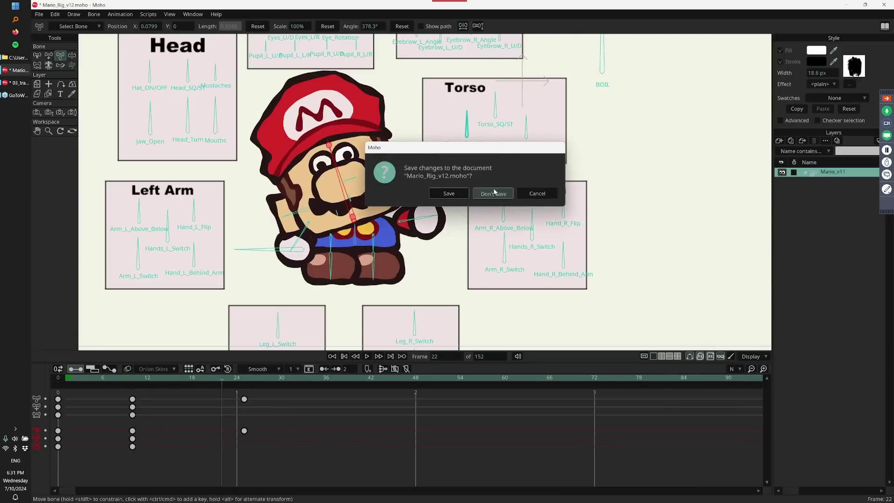
pyautogui.click(493, 194)
pyautogui.hotkey('ctrl', 'w')
pyautogui.click(491, 192)
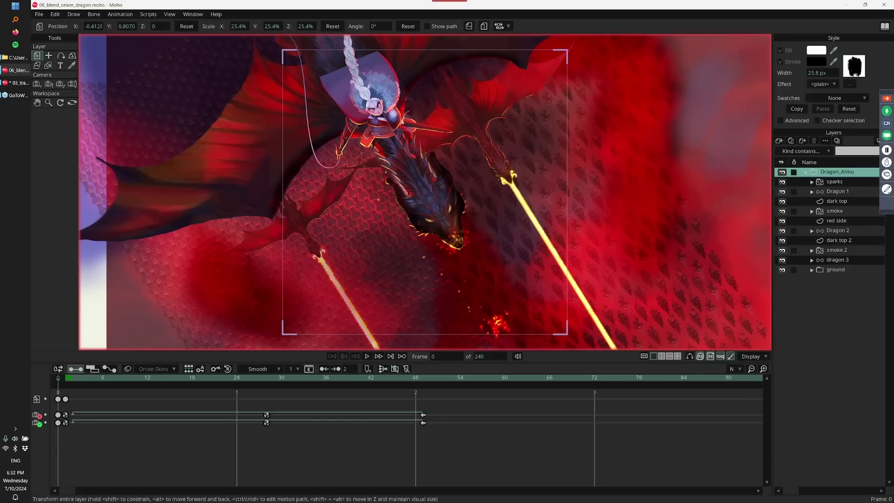
# Play back the dragon scene to review its animation, then return the timeline to frame 0
pyautogui.press('space')
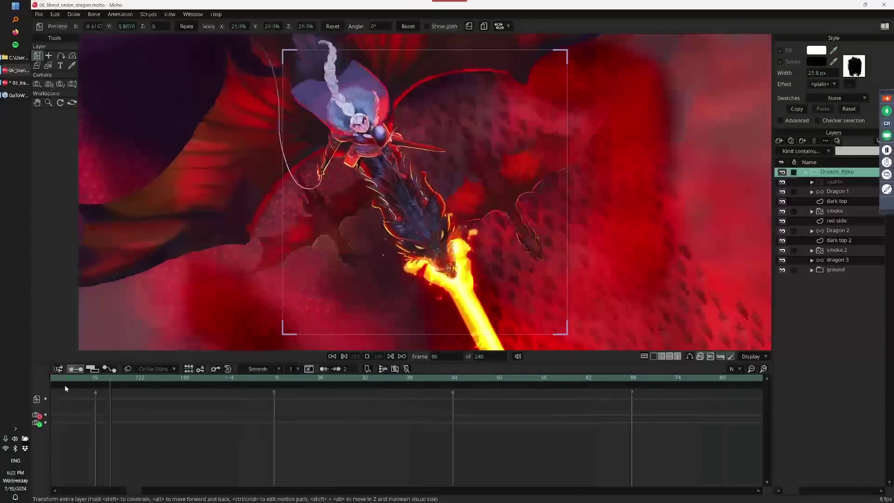
pyautogui.press('space')
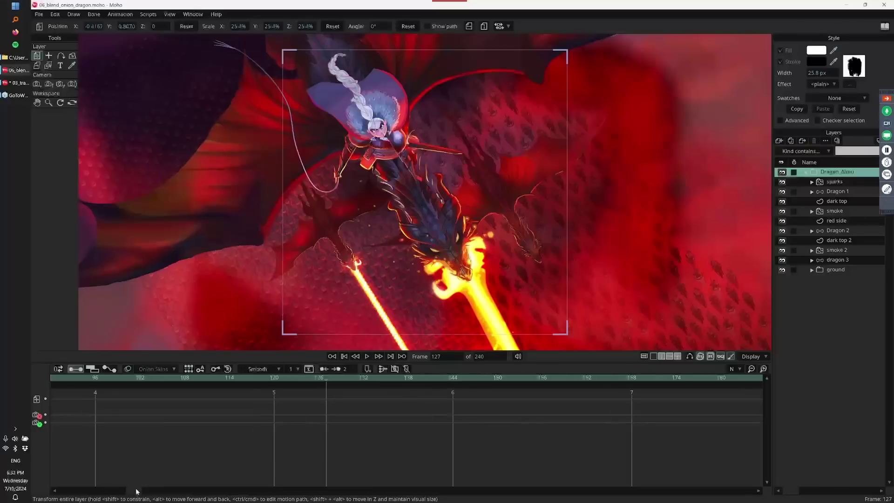
pyautogui.hscroll(-10, 47, 482)
pyautogui.moveTo(78, 379); pyautogui.dragTo(33, 410)
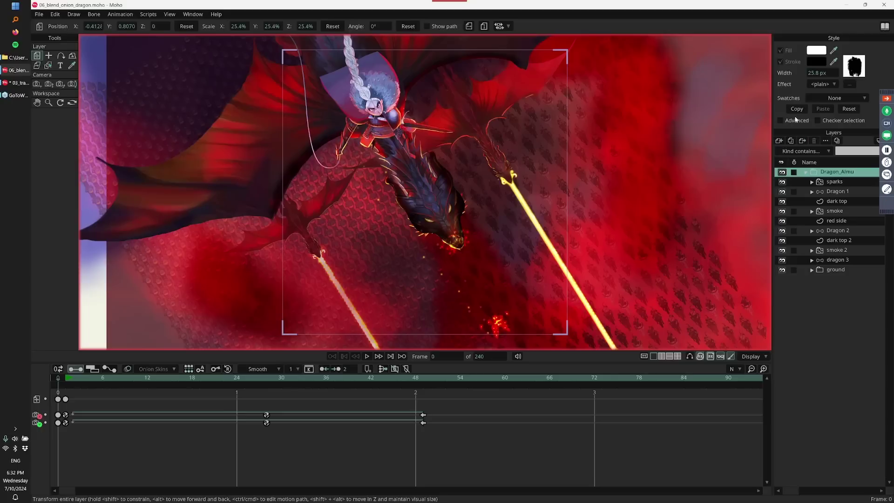
# Add a new vector layer above the Dragon_Almu group, keeping the default name
pyautogui.click(779, 141)
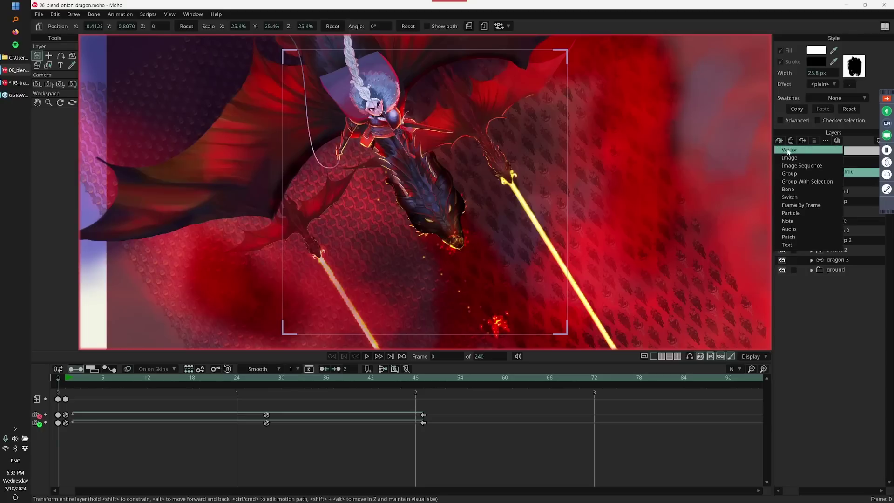
pyautogui.click(789, 150)
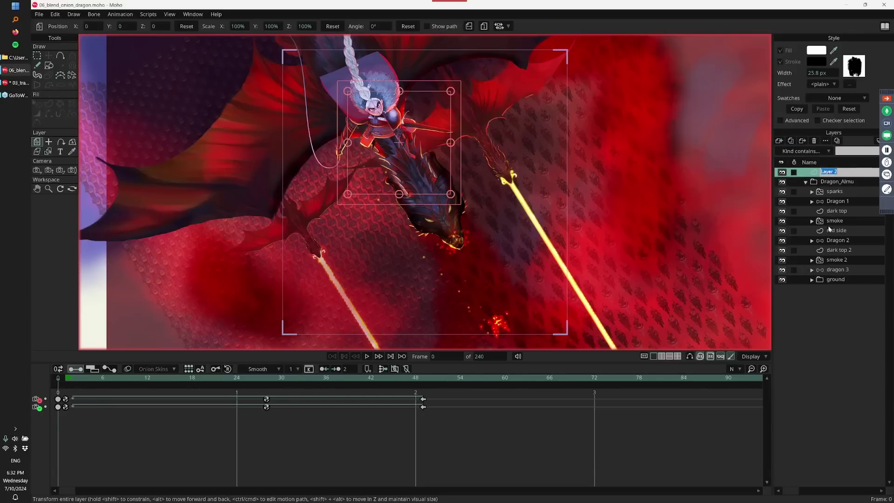
pyautogui.press('Return')
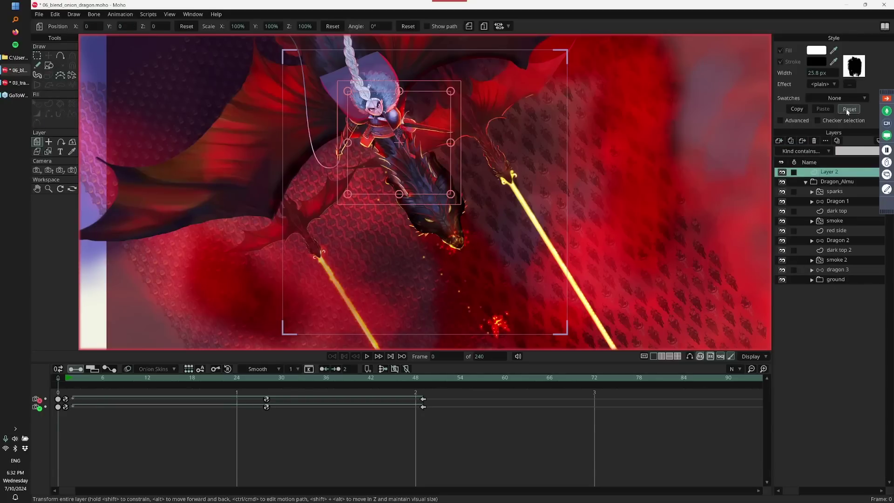
# Draw a white filled circle over the dragon's head and pull its upper and lower points to make it slightly egg-shaped
pyautogui.click(49, 65)
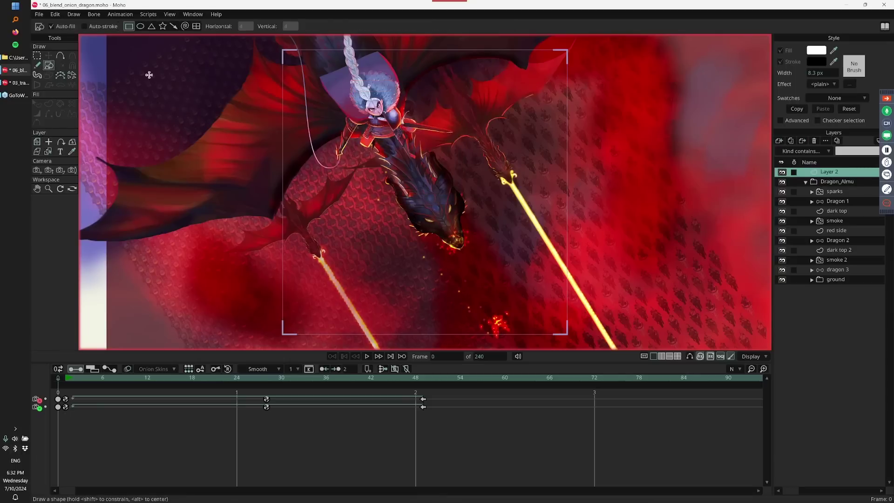
pyautogui.click(140, 26)
pyautogui.moveTo(405, 185); pyautogui.dragTo(486, 261)
pyautogui.press('t')
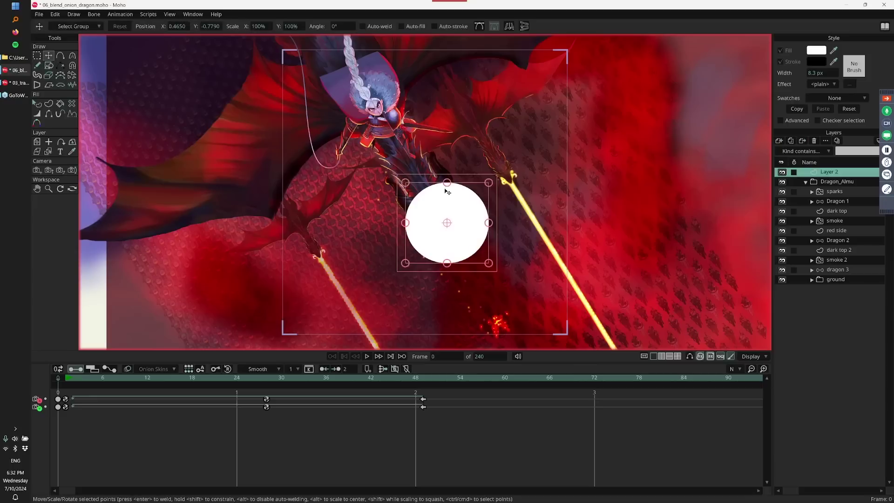
pyautogui.click(631, 254)
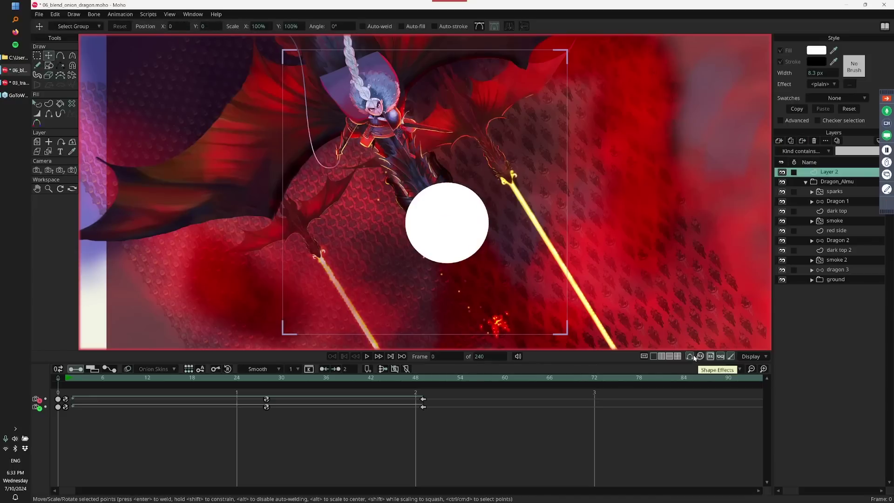
pyautogui.moveTo(451, 182); pyautogui.dragTo(425, 173)
pyautogui.moveTo(473, 262); pyautogui.dragTo(480, 252)
# Apply the Soft Edge effect to the white shape with a blur radius of 55 px
pyautogui.press('q')
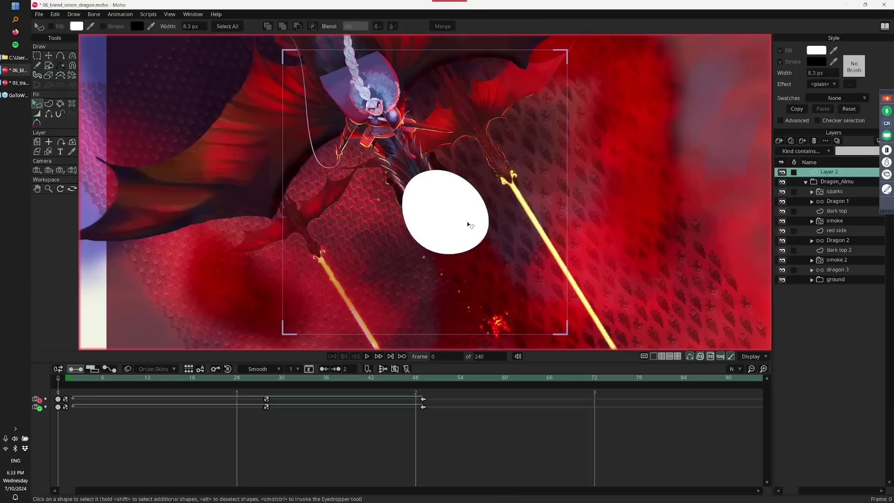
pyautogui.click(467, 228)
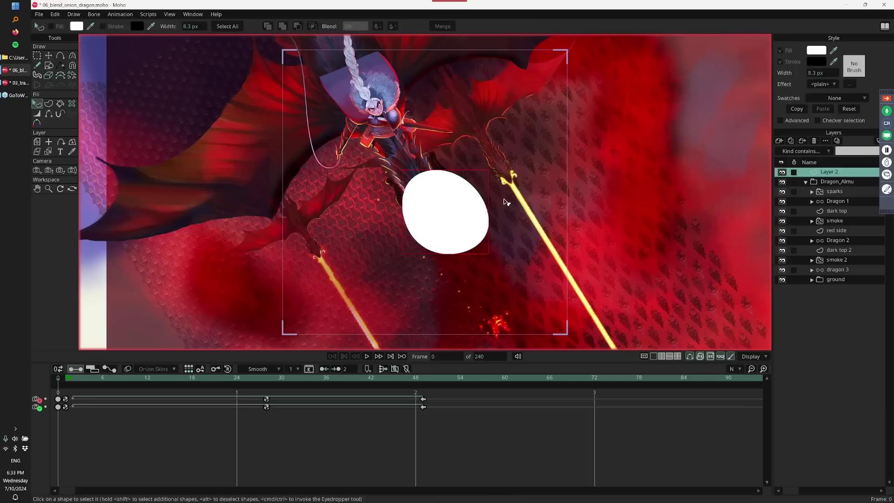
pyautogui.click(827, 86)
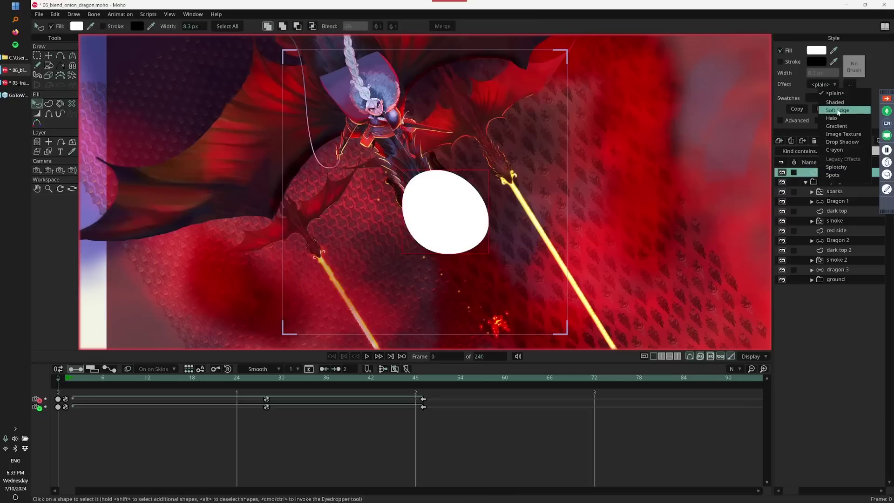
pyautogui.click(840, 111)
pyautogui.moveTo(442, 198); pyautogui.dragTo(571, 173)
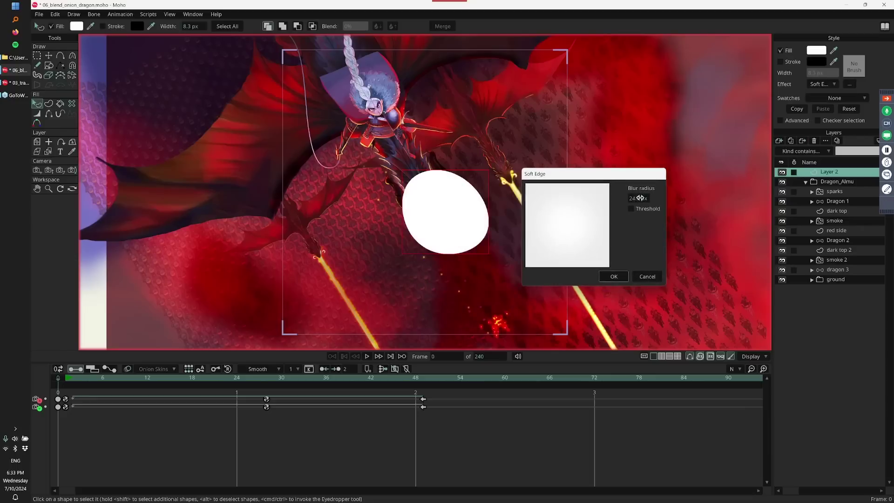
pyautogui.moveTo(661, 197); pyautogui.dragTo(771, 207)
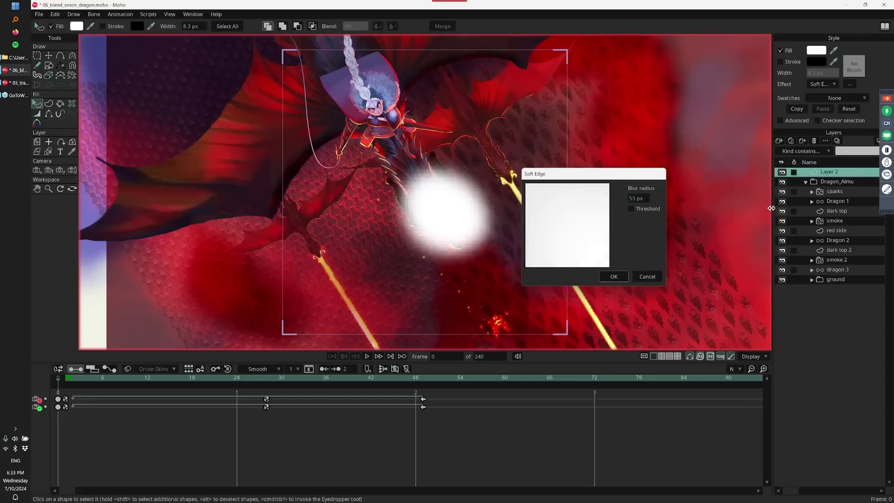
pyautogui.click(614, 277)
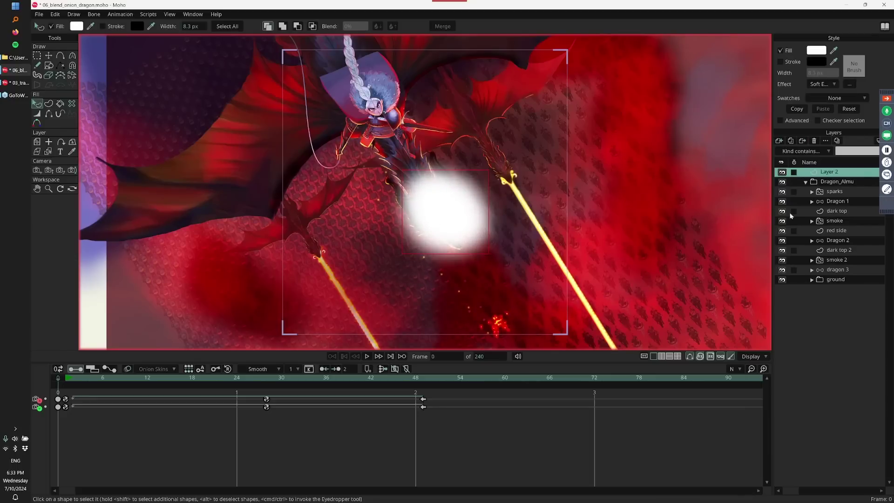
# Set the blend mode of the new vector layer to Color Burn
pyautogui.rightClick(821, 172)
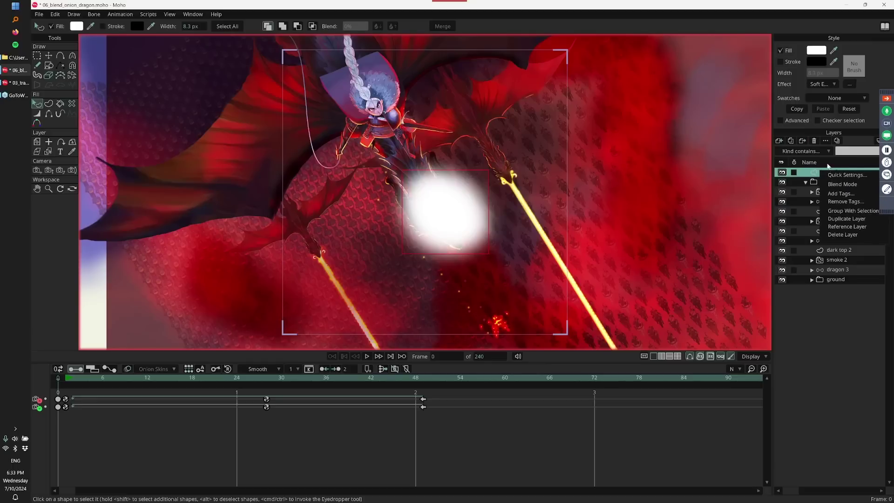
pyautogui.moveTo(856, 185)
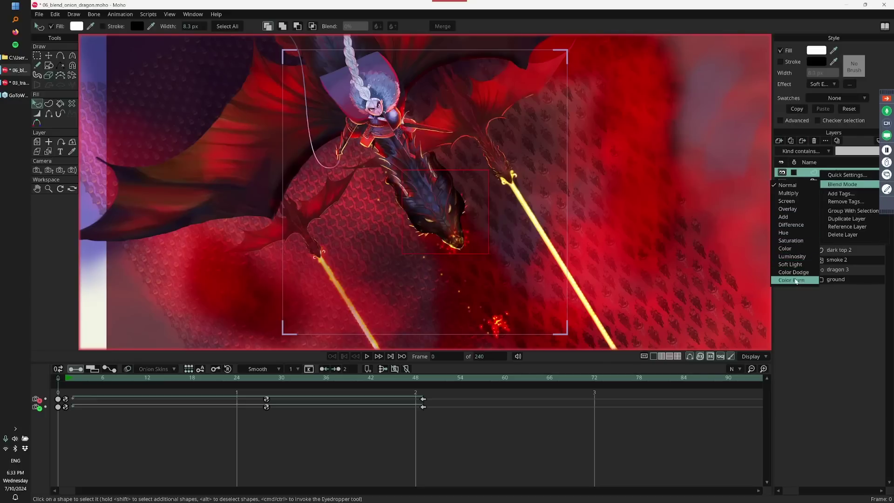
pyautogui.click(798, 280)
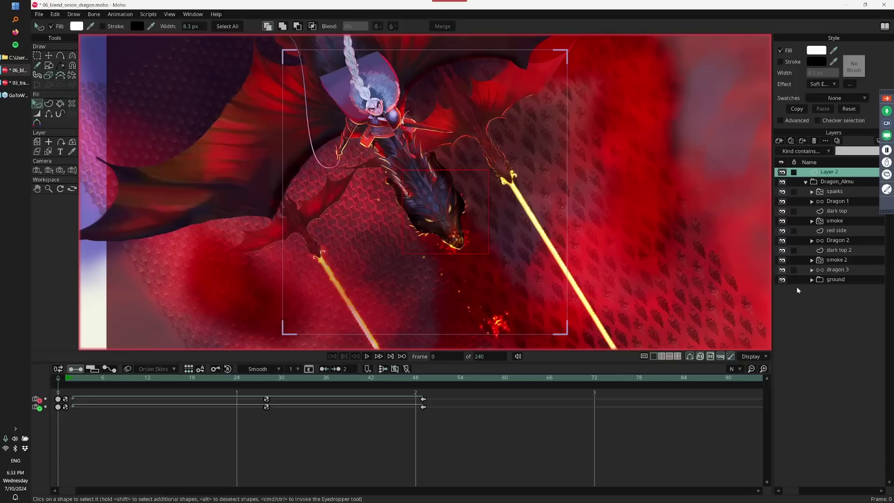
pyautogui.rightClick(837, 174)
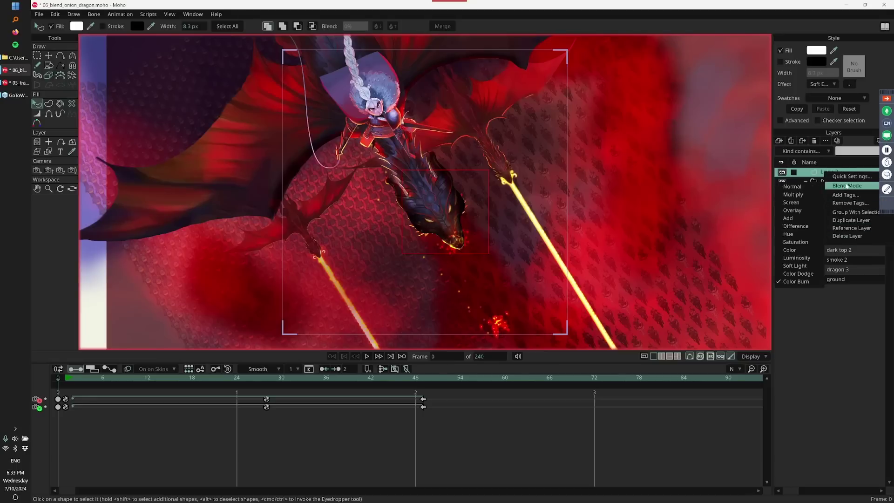
pyautogui.click(800, 283)
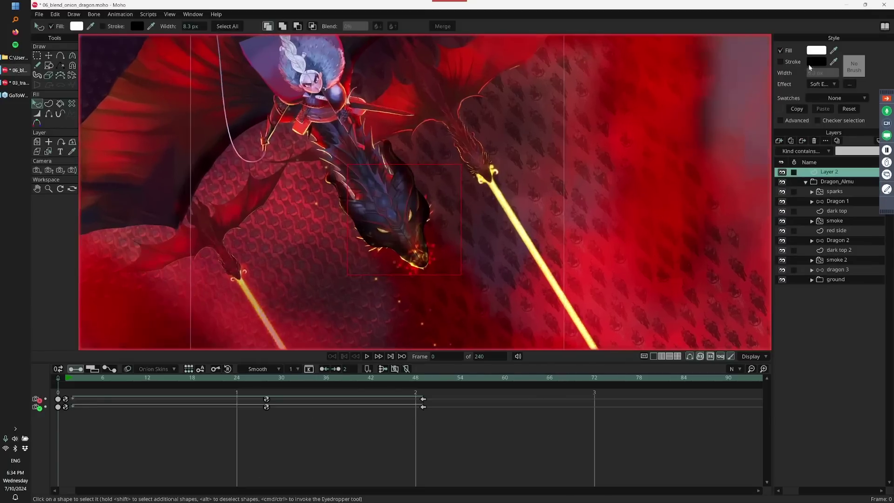
# Try blue and other hues for the soft shape's fill, then set the fill colour to pale pink FAD1DC
pyautogui.click(812, 54)
pyautogui.moveTo(658, 204); pyautogui.dragTo(665, 142)
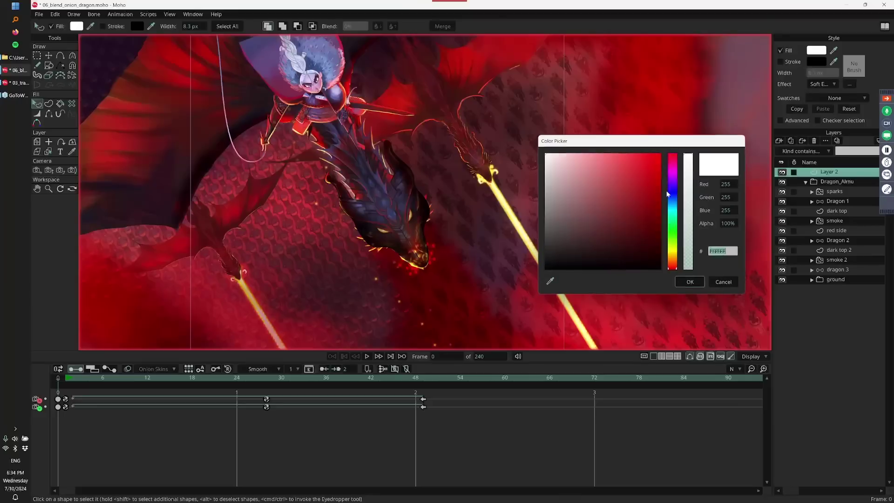
pyautogui.click(624, 204)
pyautogui.click(634, 181)
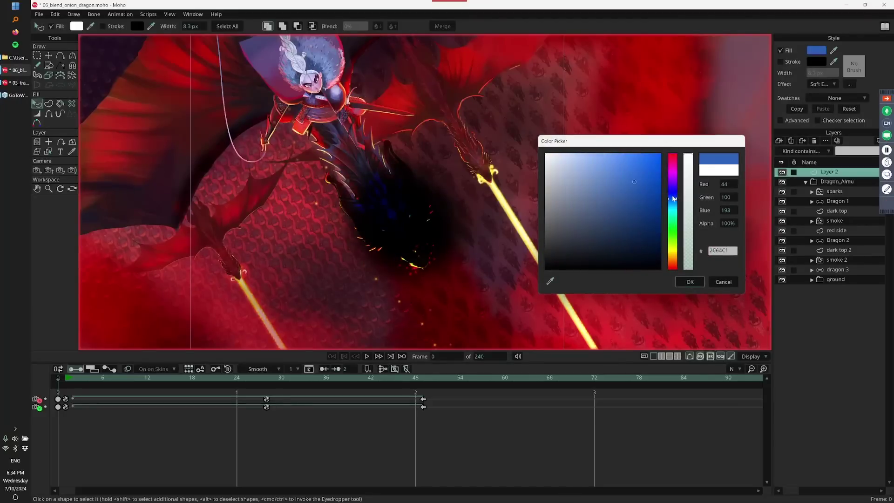
pyautogui.click(673, 176)
pyautogui.moveTo(672, 210)
pyautogui.mouseDown()
pyautogui.moveTo(672, 240)
pyautogui.moveTo(673, 158)
pyautogui.mouseUp()
pyautogui.moveTo(619, 209)
pyautogui.mouseDown()
pyautogui.moveTo(585, 168)
pyautogui.moveTo(565, 161)
pyautogui.moveTo(563, 146)
pyautogui.mouseUp()
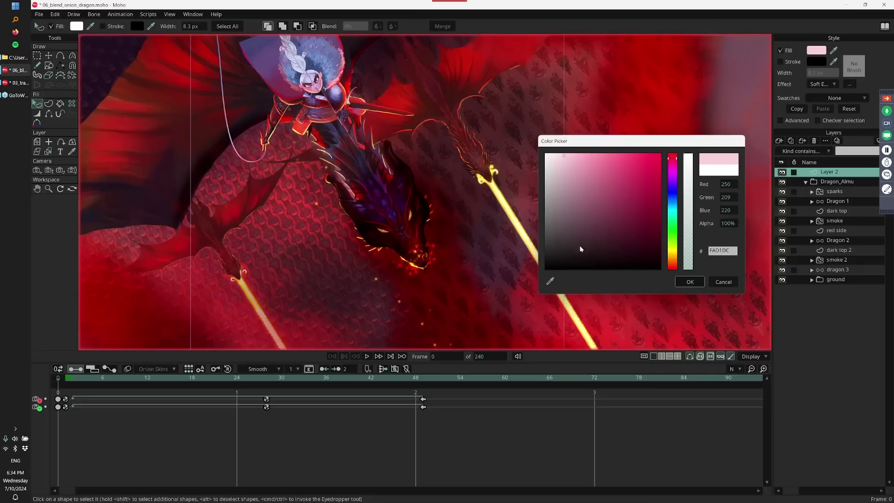
pyautogui.click(690, 283)
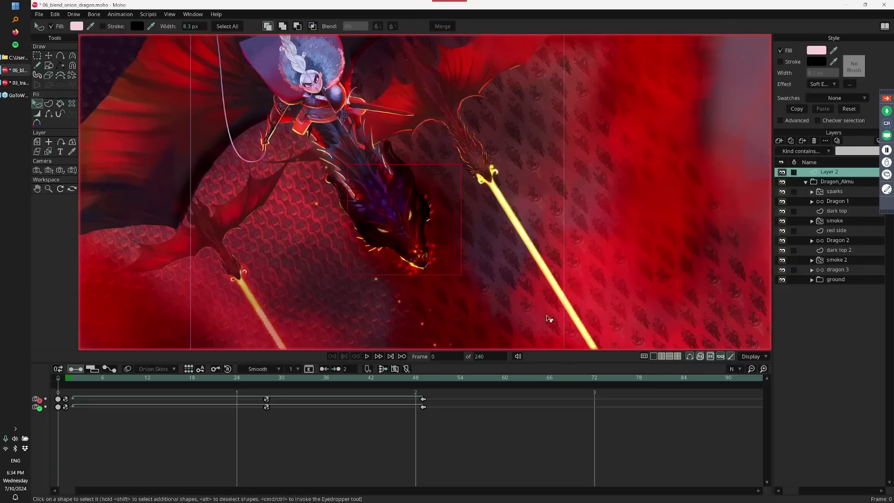
pyautogui.press('t')
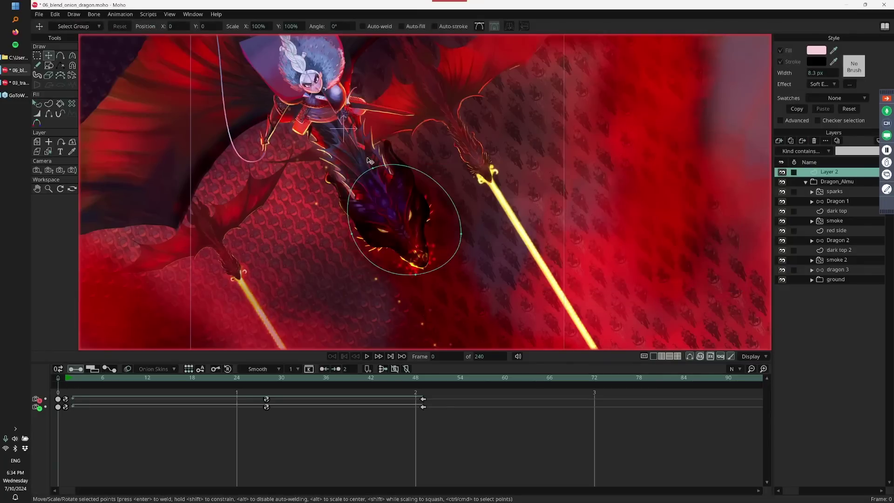
# Stretch the soft shape from the dragon's head up along its neck to the rider, and preview the motion
pyautogui.moveTo(373, 167); pyautogui.dragTo(288, 52)
pyautogui.press('space')
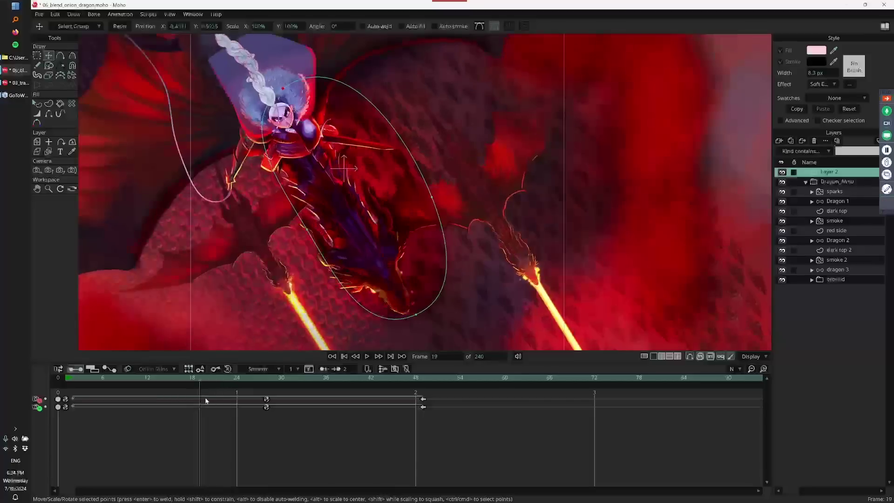
pyautogui.click(211, 391)
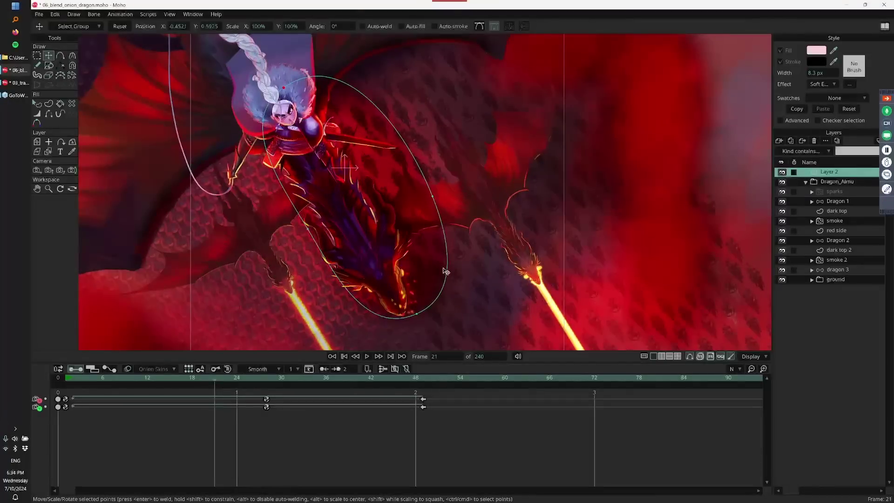
# Key the shape at frame 25 and pull its points up toward the rider at frame 33
pyautogui.moveTo(221, 380); pyautogui.dragTo(247, 387)
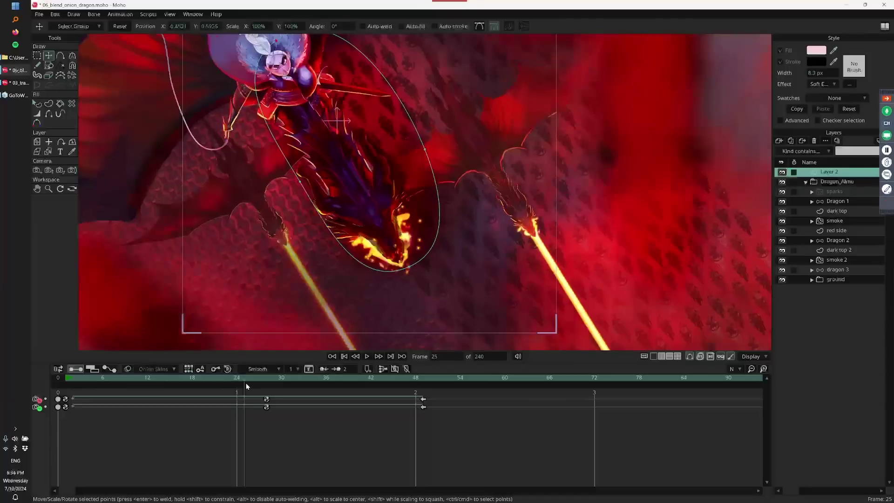
pyautogui.click(261, 398)
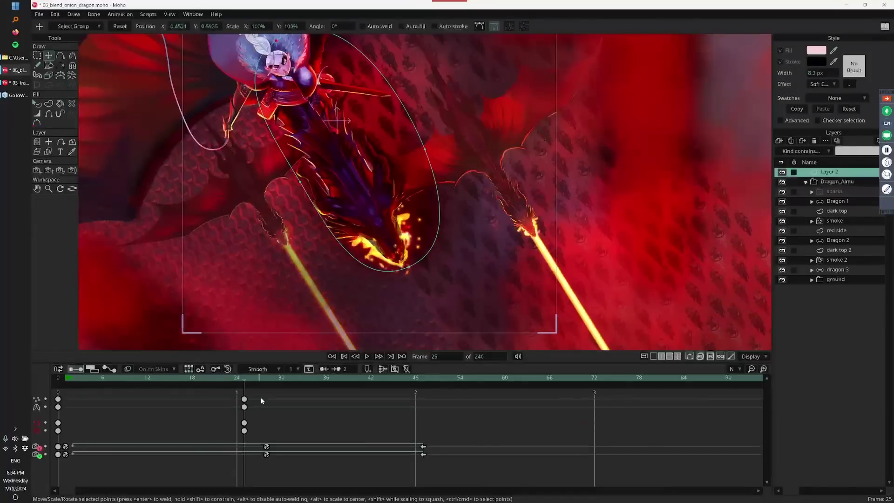
pyautogui.moveTo(257, 381); pyautogui.dragTo(303, 383)
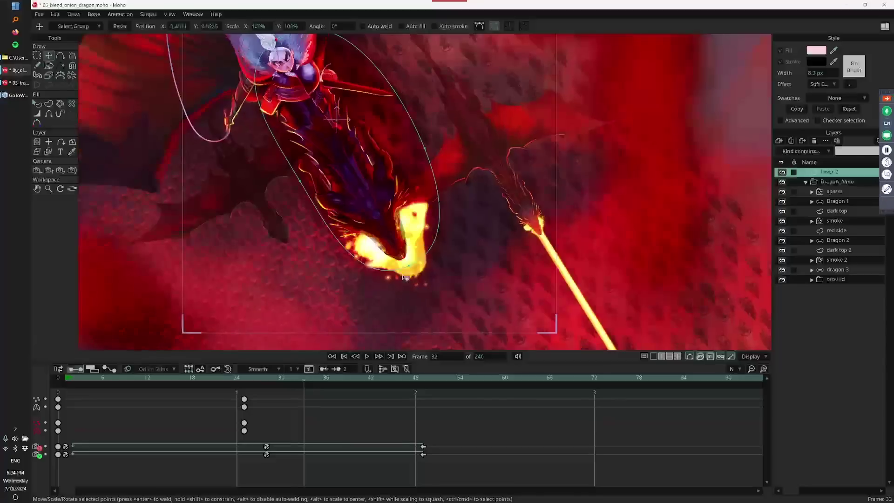
pyautogui.moveTo(377, 225); pyautogui.dragTo(420, 114)
# Set the soft shape's fill colour to C55975 at frame 25
pyautogui.click(344, 356)
pyautogui.press('q')
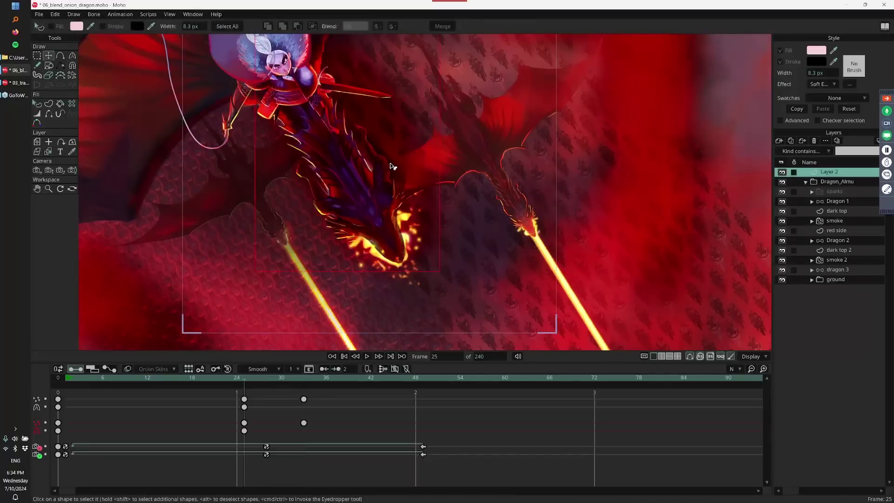
pyautogui.click(819, 50)
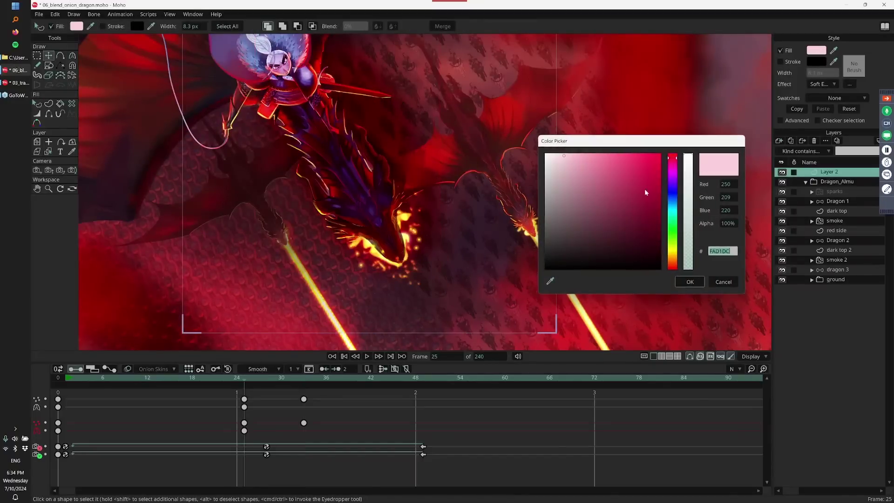
pyautogui.moveTo(633, 194)
pyautogui.mouseDown()
pyautogui.moveTo(599, 196)
pyautogui.moveTo(610, 176)
pyautogui.mouseUp()
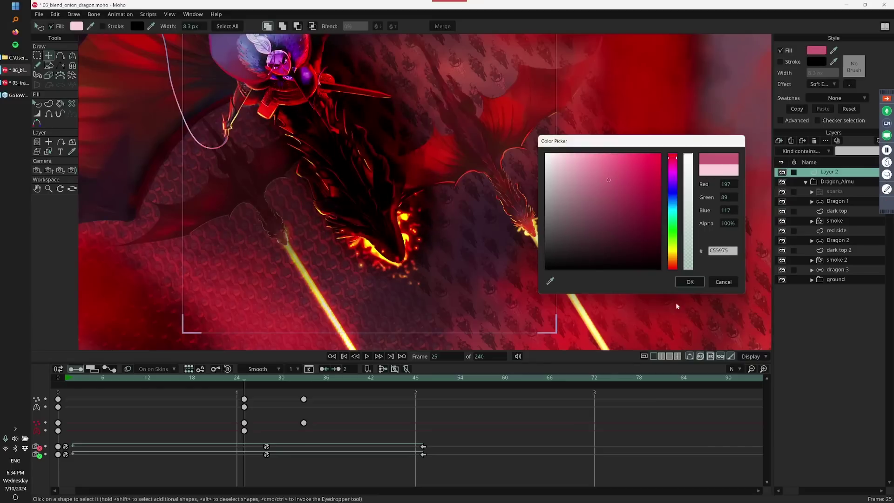
pyautogui.click(689, 282)
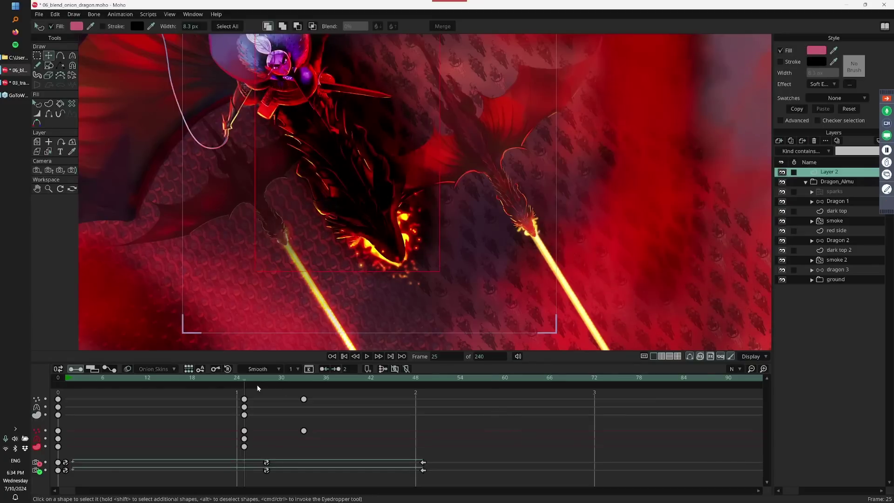
# At frame 33, push the shape's points further up off the dragon and set its fill alpha to 0%
pyautogui.moveTo(258, 386); pyautogui.dragTo(305, 400)
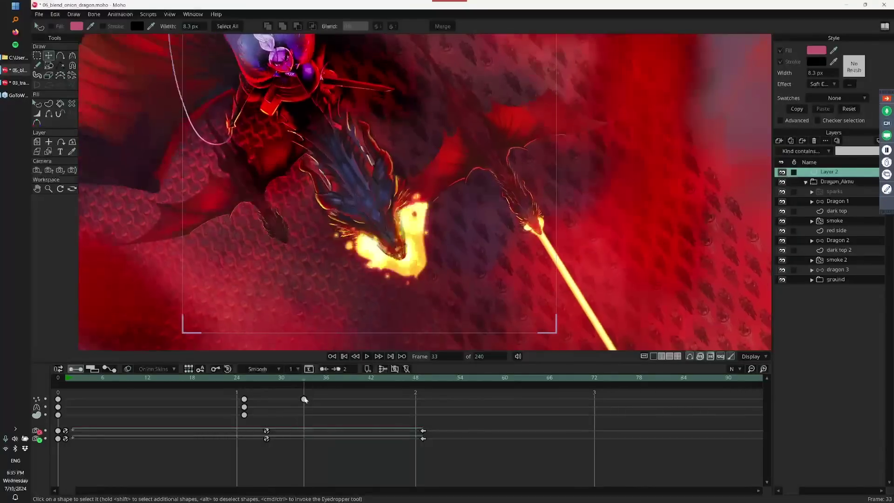
pyautogui.press('t')
pyautogui.moveTo(334, 113); pyautogui.dragTo(309, 70)
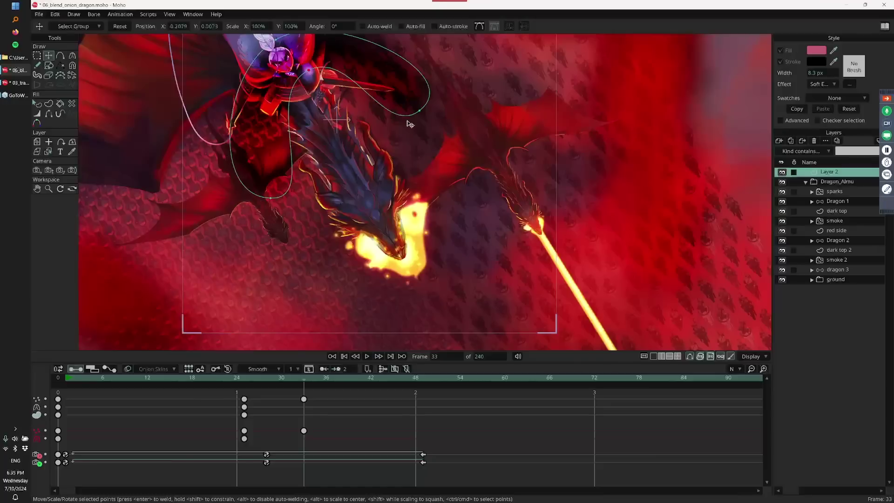
pyautogui.press('q')
pyautogui.click(395, 73)
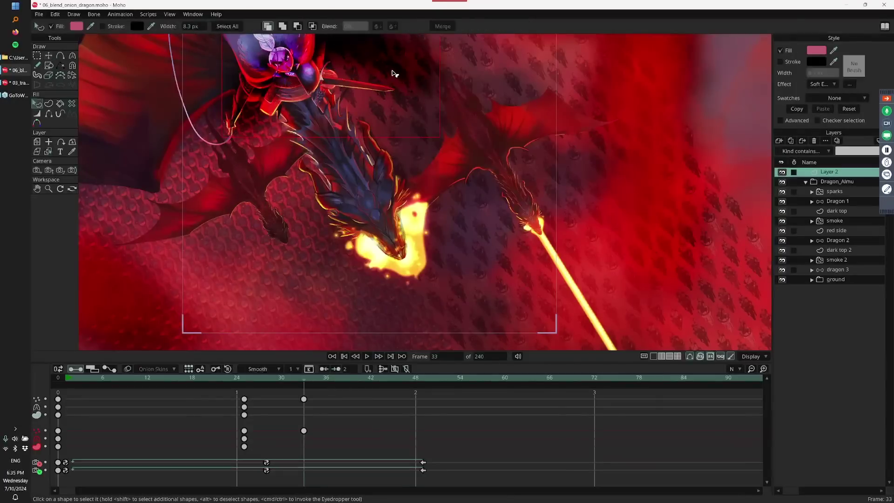
pyautogui.click(817, 49)
pyautogui.moveTo(685, 192); pyautogui.dragTo(687, 280)
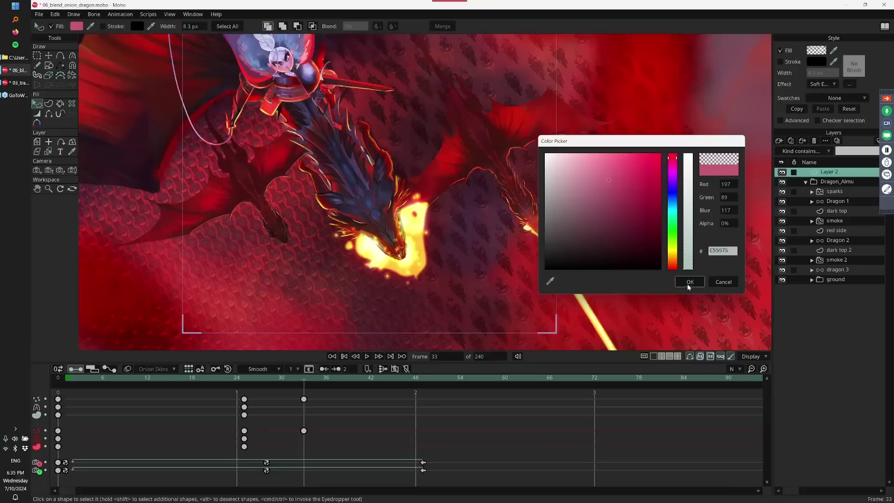
pyautogui.click(690, 281)
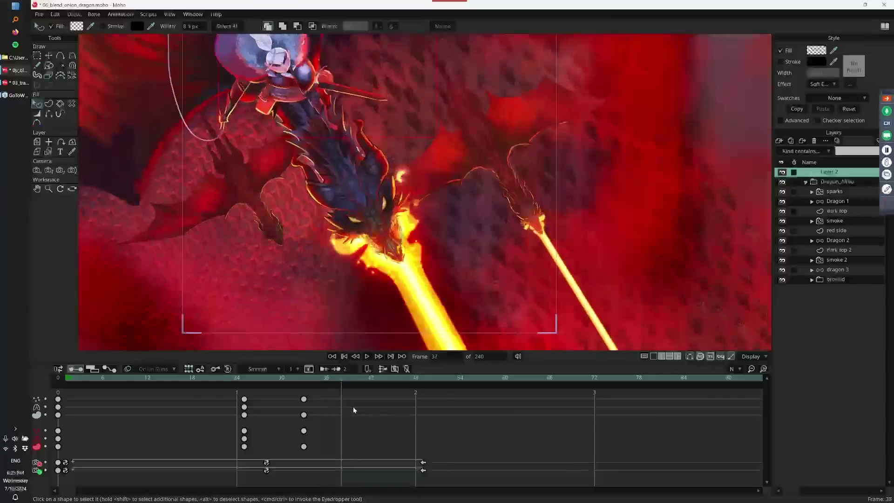
# Move the shape's frame 33 keyframes to frame 43 and scrub through the slower fade
pyautogui.moveTo(297, 452); pyautogui.dragTo(381, 403)
pyautogui.click(297, 387)
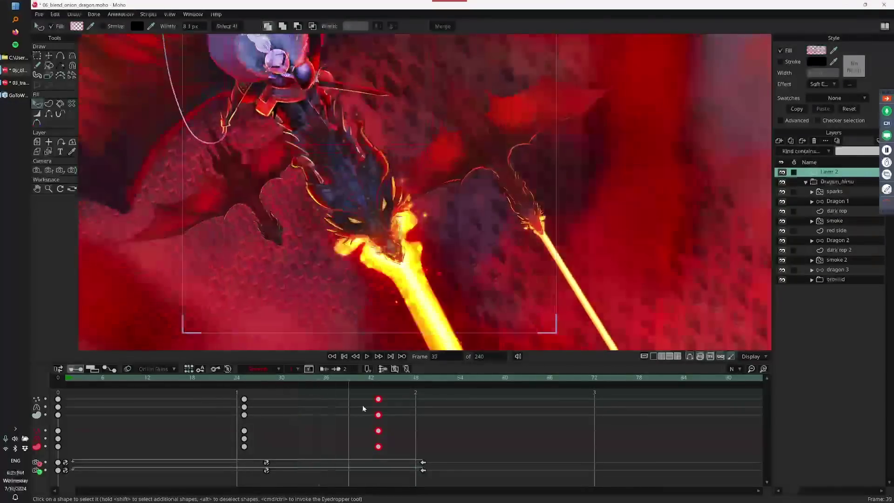
pyautogui.press('Right')
pyautogui.press('Right')
pyautogui.press('Right')
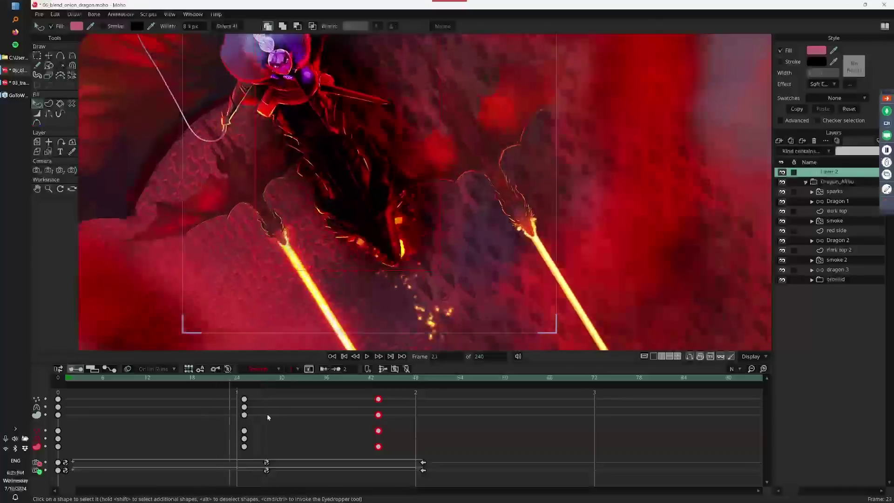
# Review the fade and move the shape's frame 25 keyframes to frame 32, where the fire begins
pyautogui.click(690, 356)
pyautogui.moveTo(542, 215); pyautogui.dragTo(545, 256)
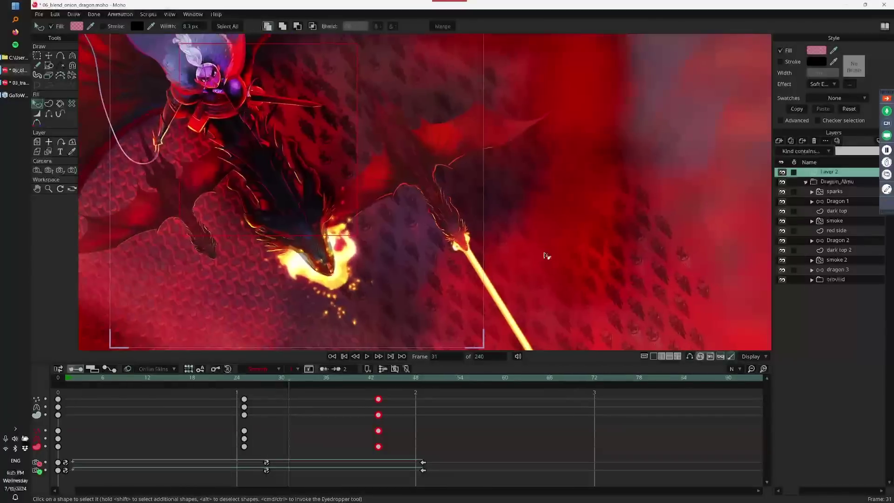
pyautogui.click(547, 256)
pyautogui.press('space')
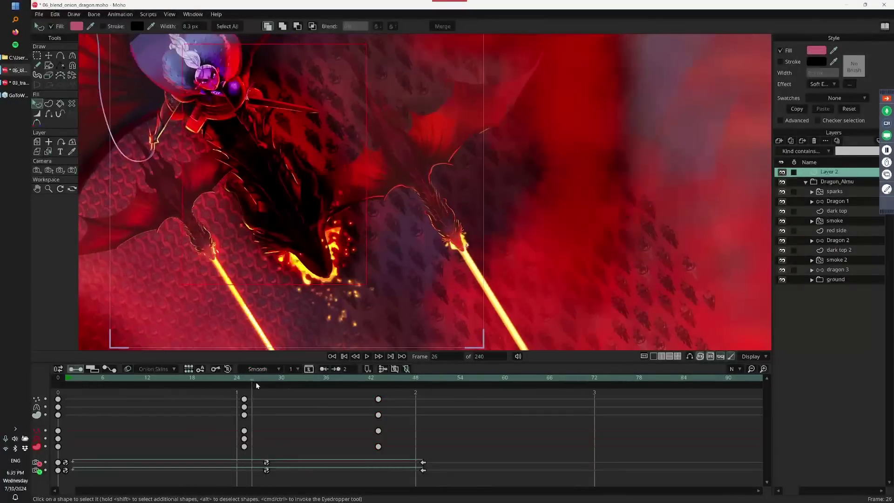
pyautogui.moveTo(316, 386); pyautogui.dragTo(293, 387)
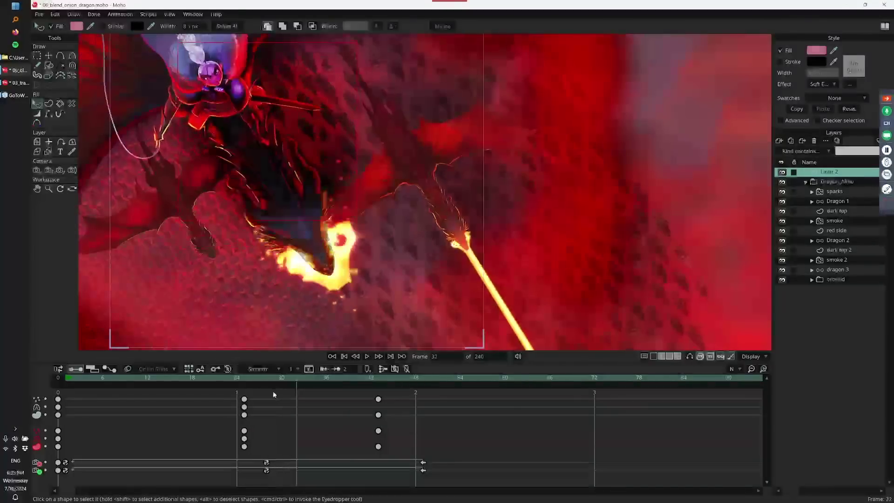
pyautogui.moveTo(244, 423); pyautogui.dragTo(296, 415)
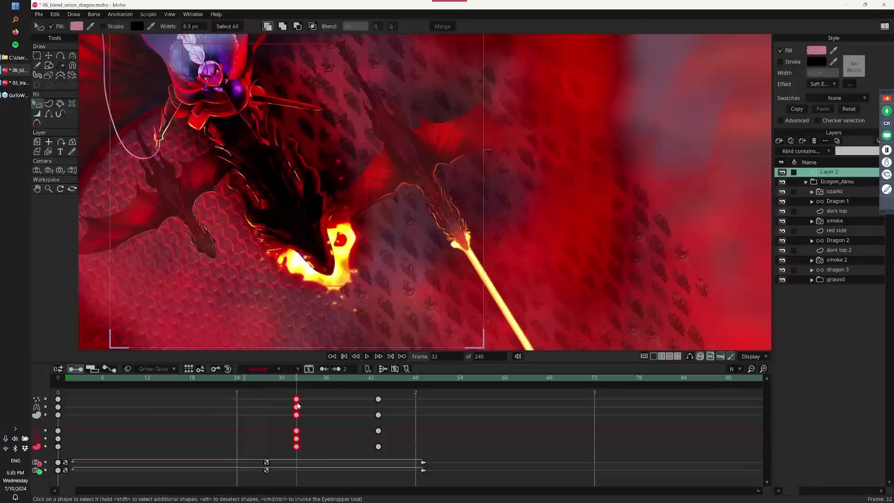
# Copy the shape's keyframes from frames 32 and 43 and paste them starting at frame 181
pyautogui.moveTo(323, 385); pyautogui.dragTo(691, 422)
pyautogui.scroll(-2, 347, 410)
pyautogui.moveTo(199, 395); pyautogui.dragTo(306, 455)
pyautogui.scroll(-6, 589, 431)
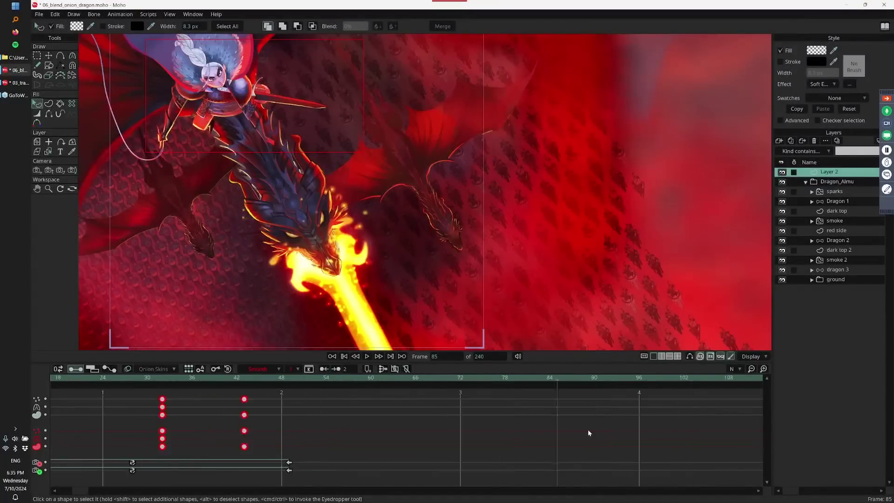
pyautogui.click(415, 379)
pyautogui.moveTo(463, 376); pyautogui.dragTo(695, 404)
pyautogui.scroll(-5, 419, 421)
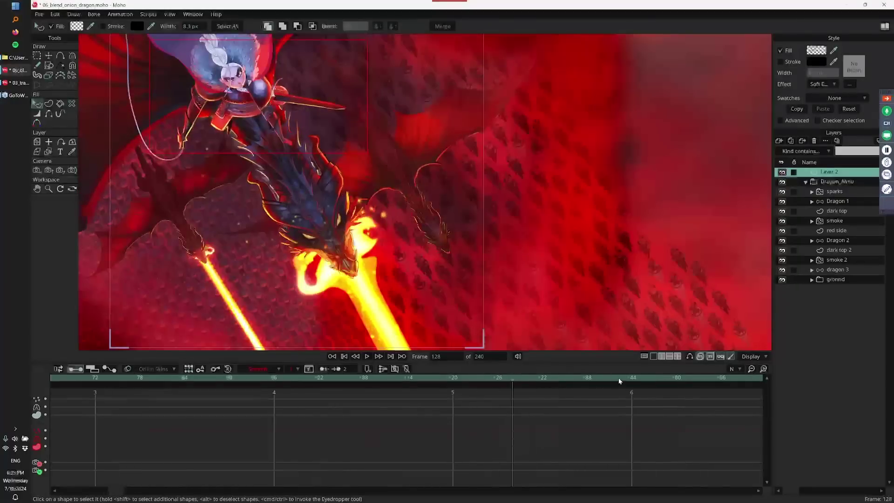
pyautogui.moveTo(547, 379); pyautogui.dragTo(728, 379)
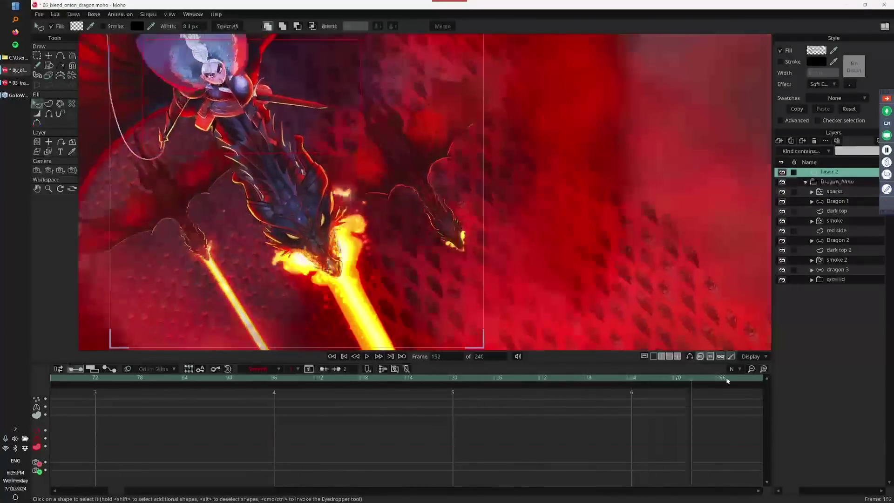
pyautogui.scroll(-10, 510, 416)
pyautogui.moveTo(372, 379); pyautogui.dragTo(504, 391)
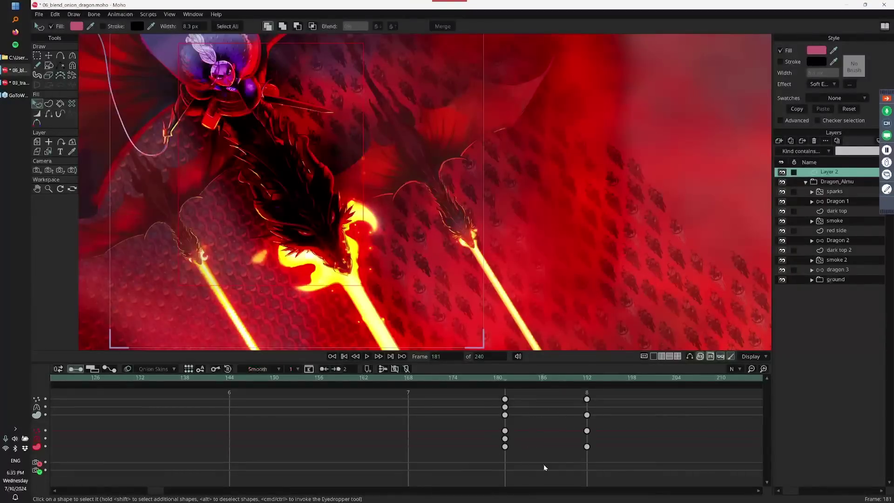
# Reverse the pasted keyframes, placing the transparent keys at frame 177 and the dark keys at frame 185
pyautogui.moveTo(544, 464)
pyautogui.mouseDown()
pyautogui.moveTo(587, 401)
pyautogui.moveTo(446, 403)
pyautogui.mouseUp()
pyautogui.moveTo(445, 461)
pyautogui.mouseDown()
pyautogui.moveTo(512, 390)
pyautogui.moveTo(422, 467)
pyautogui.mouseUp()
pyautogui.moveTo(446, 401); pyautogui.dragTo(668, 378)
pyautogui.scroll(-4, 629, 247)
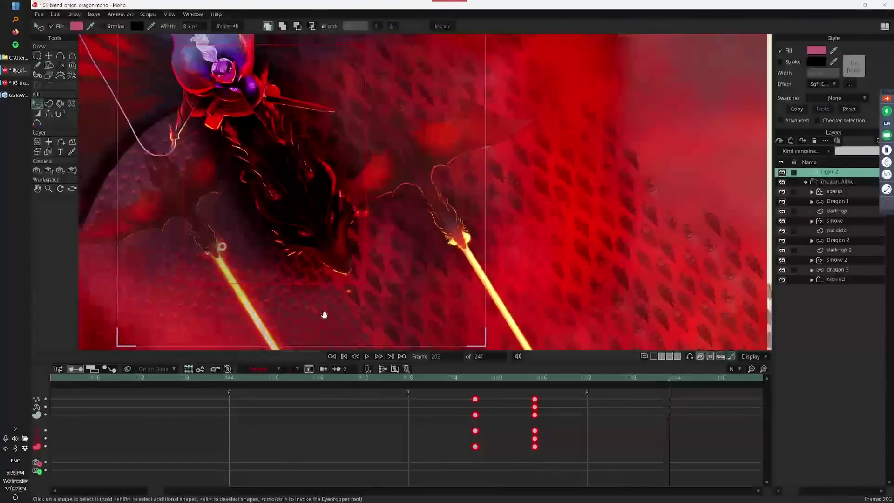
# Play the whole animation to review the shape's fade, and return to frame 0
pyautogui.click(430, 379)
pyautogui.press('space')
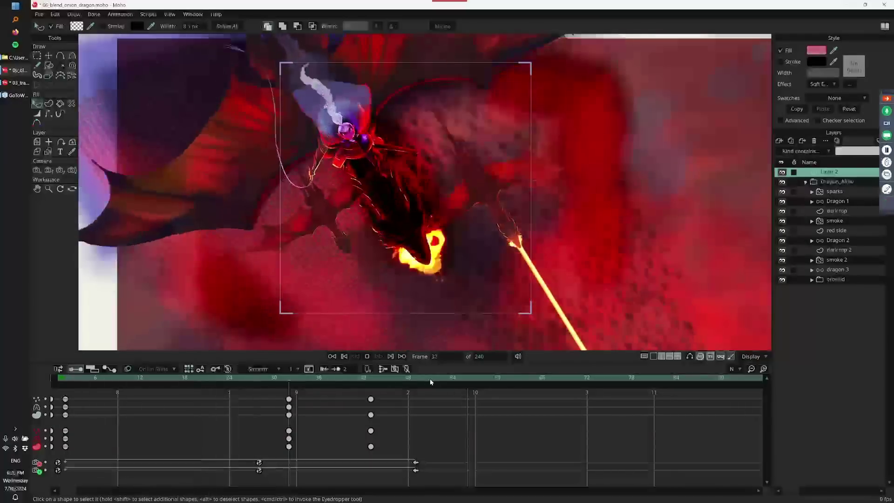
pyautogui.press('space')
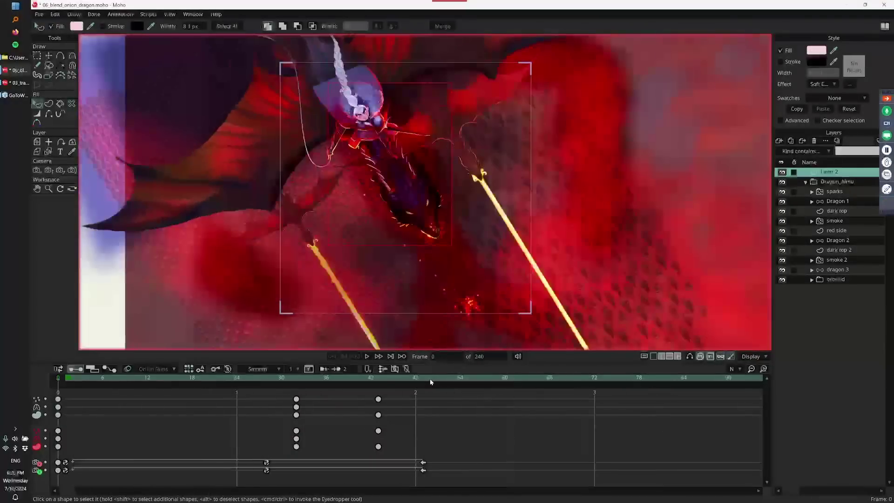
# Duplicate the Dragon 1 layer and shift the copy's position to about X 0.36, Y -0.31
pyautogui.click(835, 201)
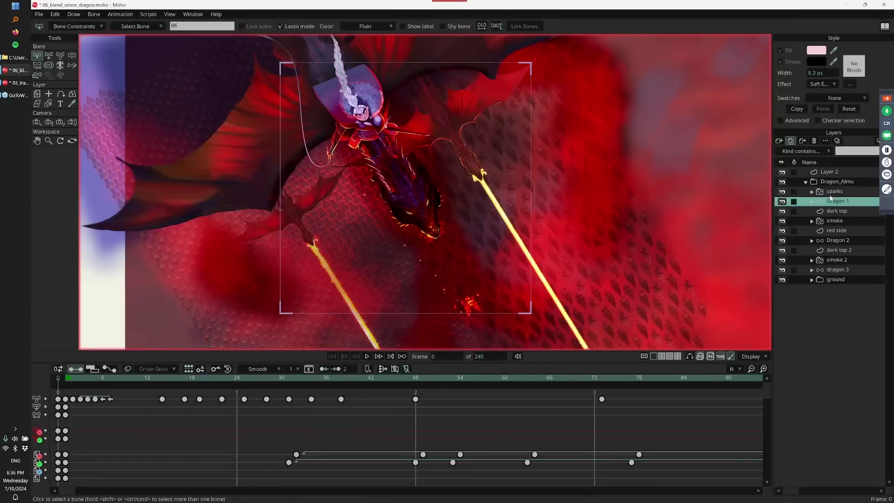
pyautogui.click(817, 202)
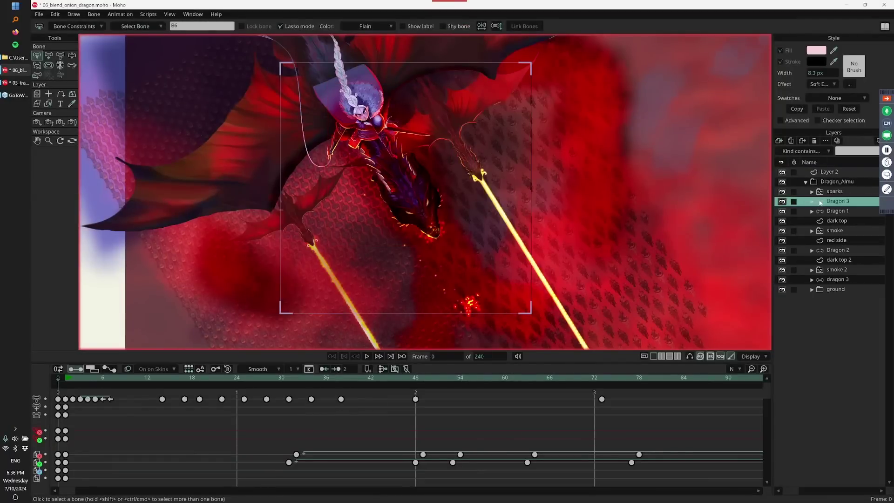
pyautogui.press('m')
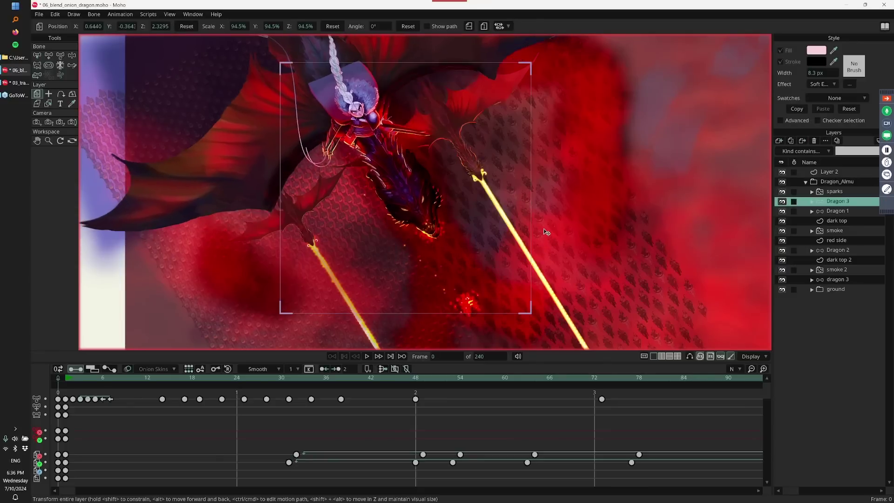
# Set the duplicated Dragon 3 layer's blend mode to Color Burn, its blur radius to 60 px and its opacity to 54%
pyautogui.rightClick(827, 202)
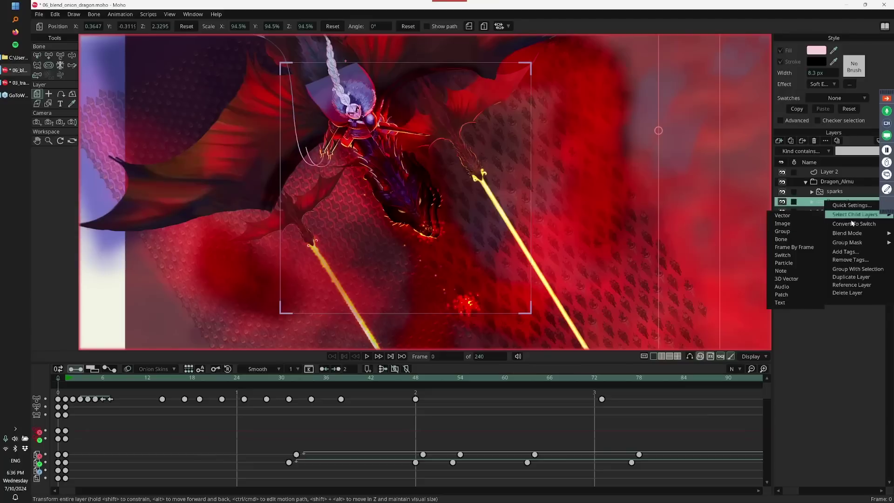
pyautogui.moveTo(851, 236)
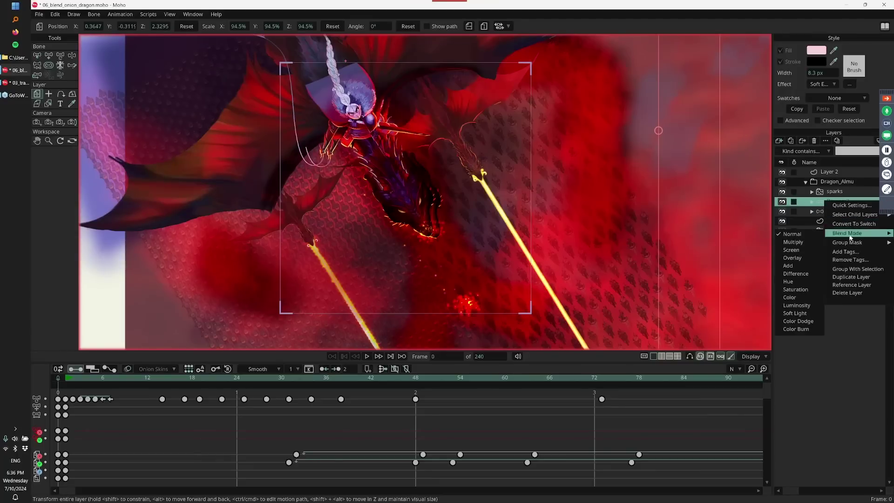
pyautogui.click(799, 329)
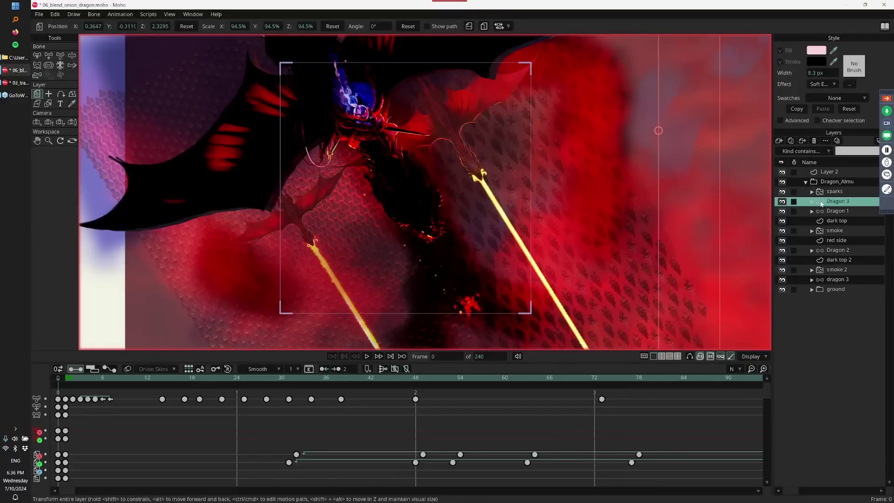
pyautogui.doubleClick(823, 204)
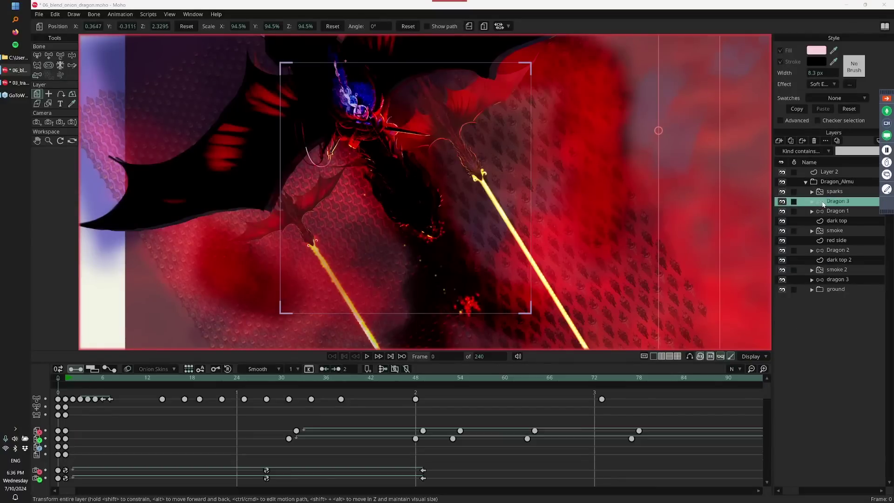
pyautogui.moveTo(598, 135); pyautogui.dragTo(442, 186)
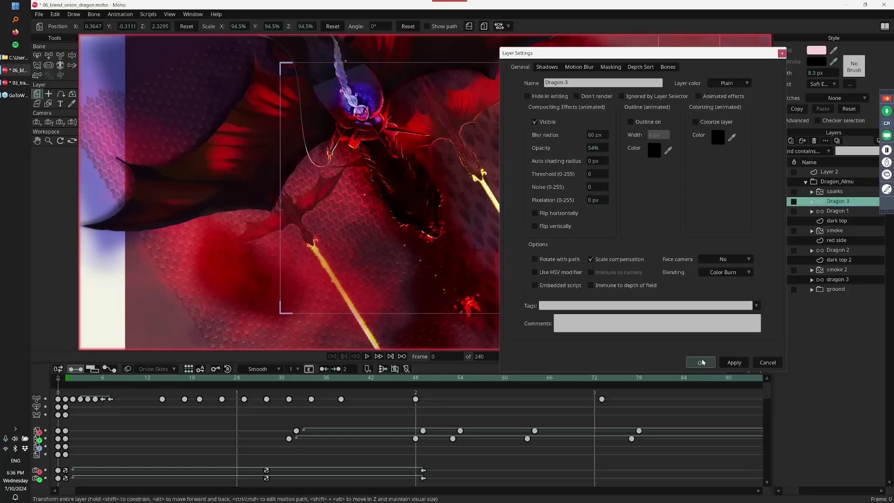
pyautogui.click(699, 362)
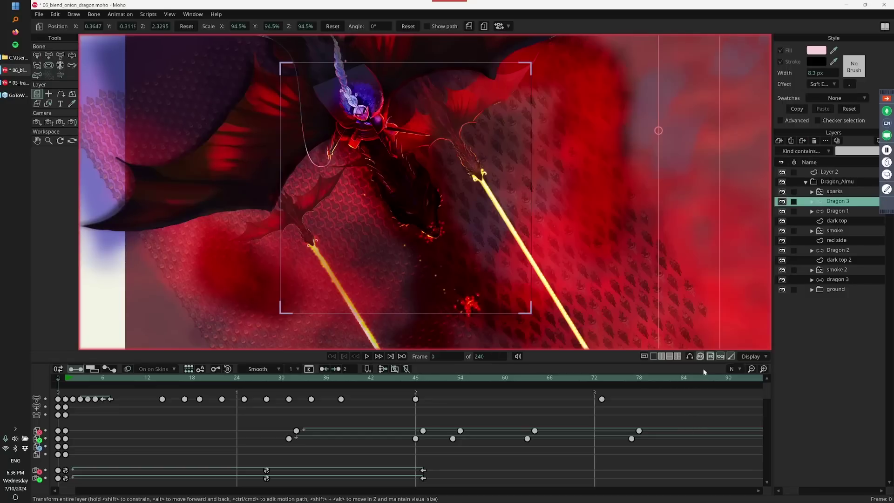
# Play the animation up to frame 77 and toggle the Dragon 3 copy's visibility to compare the blended look
pyautogui.press('space')
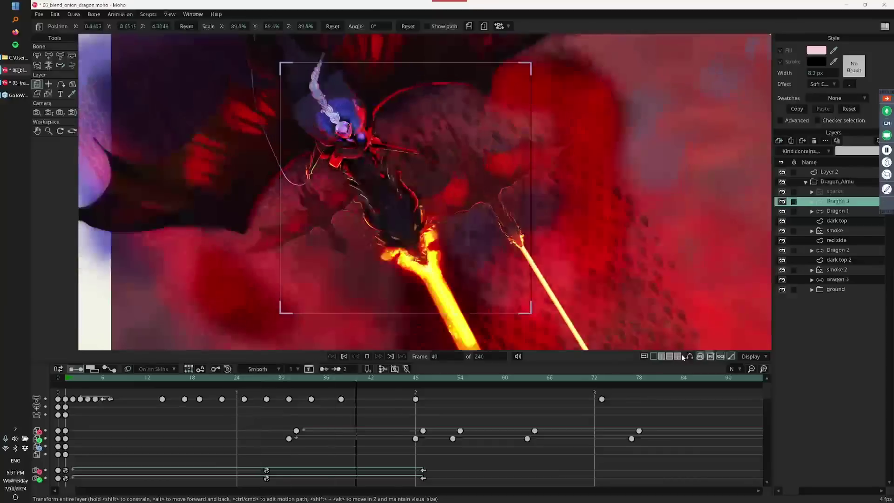
pyautogui.press('space')
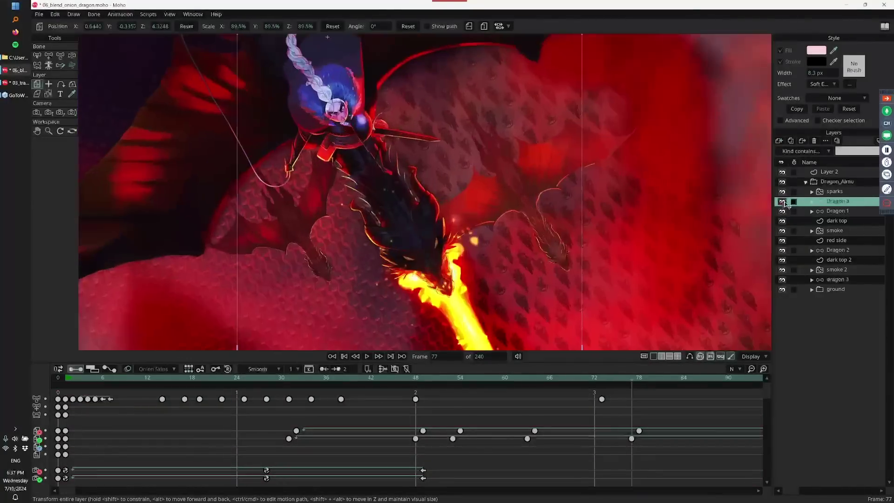
pyautogui.click(782, 202)
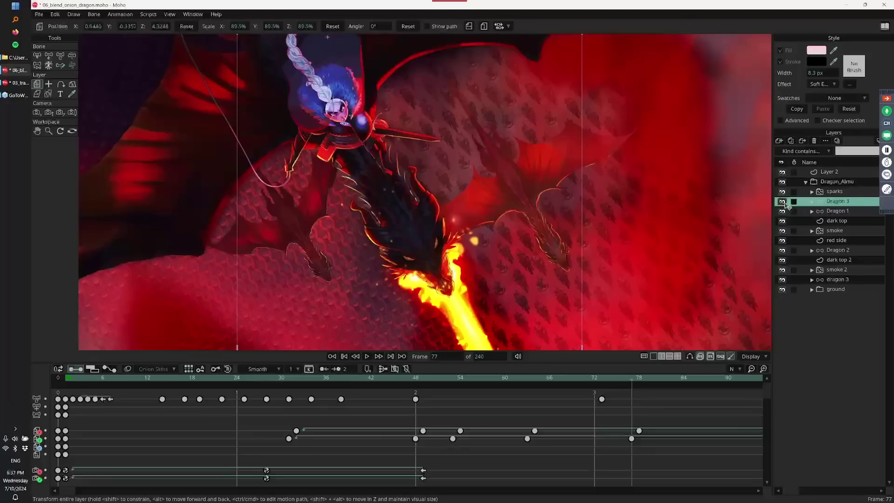
pyautogui.click(782, 202)
pyautogui.click(782, 201)
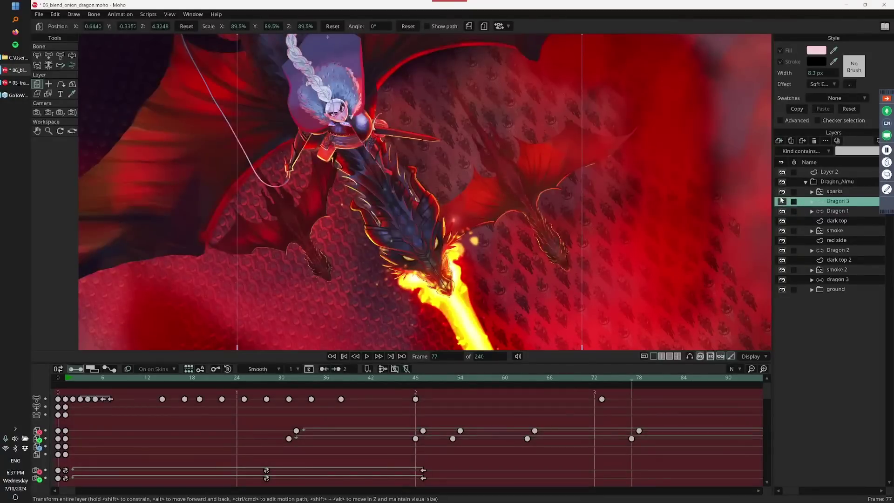
# Return to frame 0 and delete the duplicated Dragon 3 layer and the Layer 2 shape layer
pyautogui.click(61, 379)
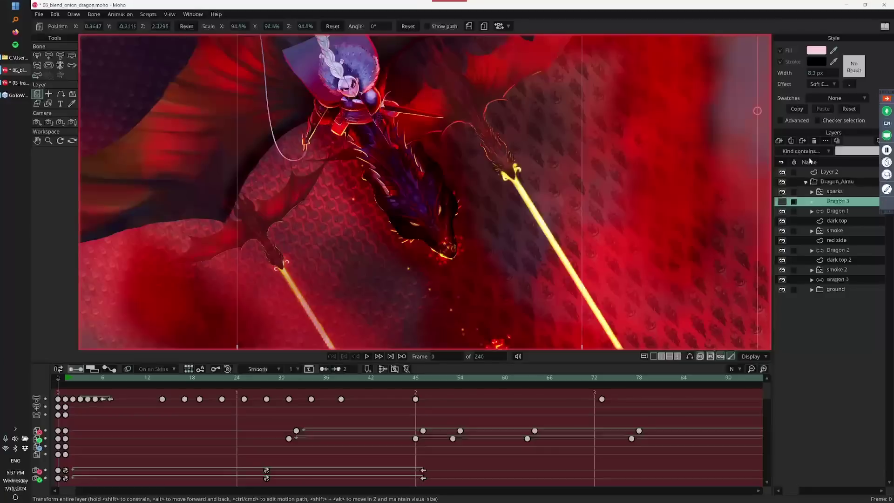
pyautogui.click(814, 141)
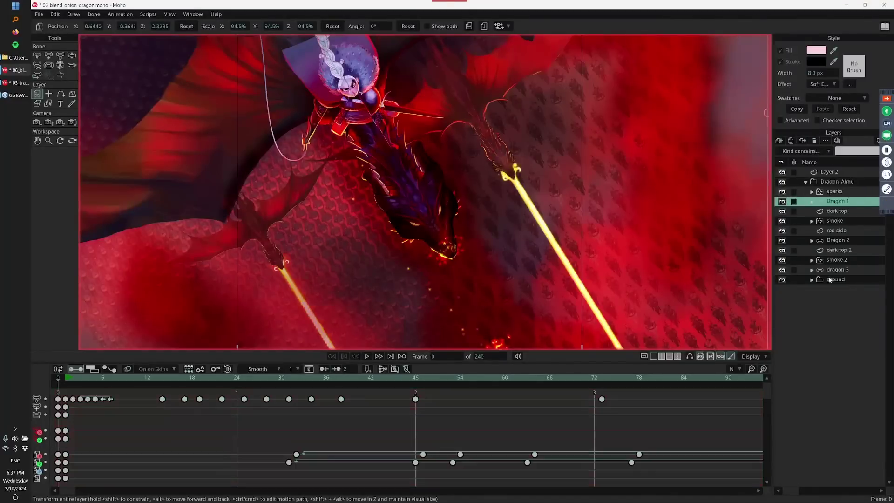
pyautogui.click(828, 173)
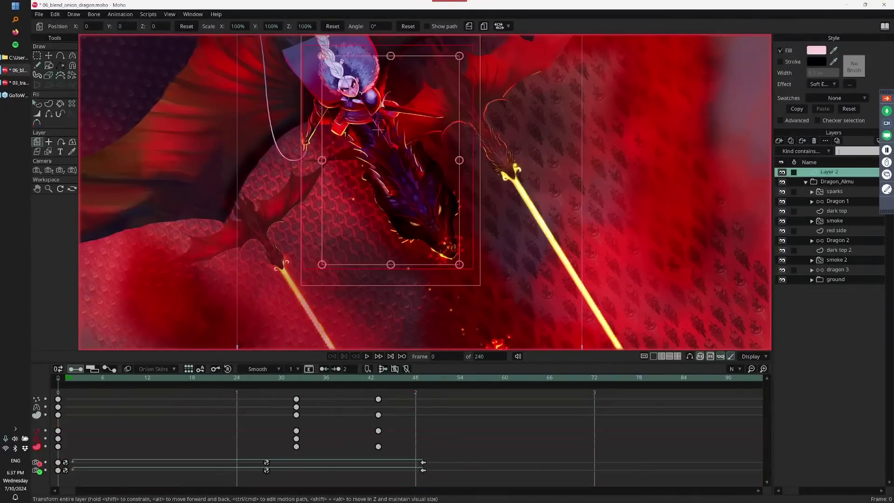
pyautogui.click(814, 141)
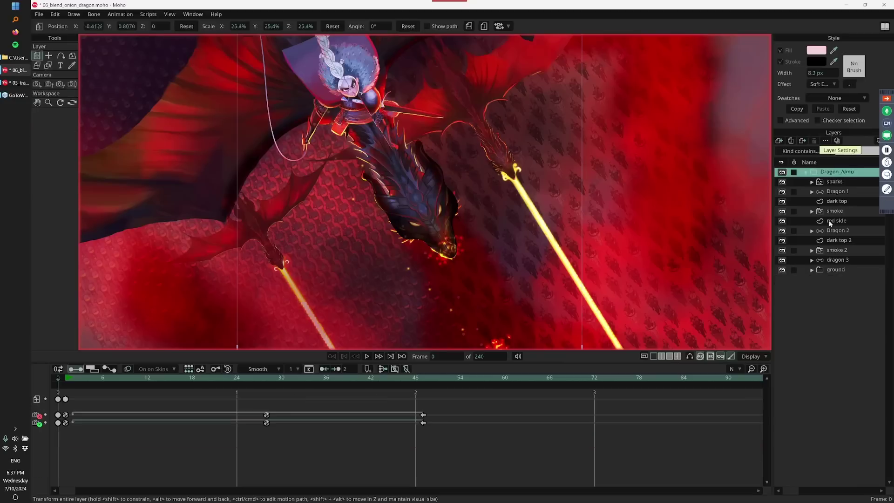
# Expand the Dragon 1 layer and isolate its woman sublayer so only that layer is shown
pyautogui.click(831, 192)
pyautogui.keyDown('alt'); pyautogui.click(782, 192); pyautogui.keyUp('alt')
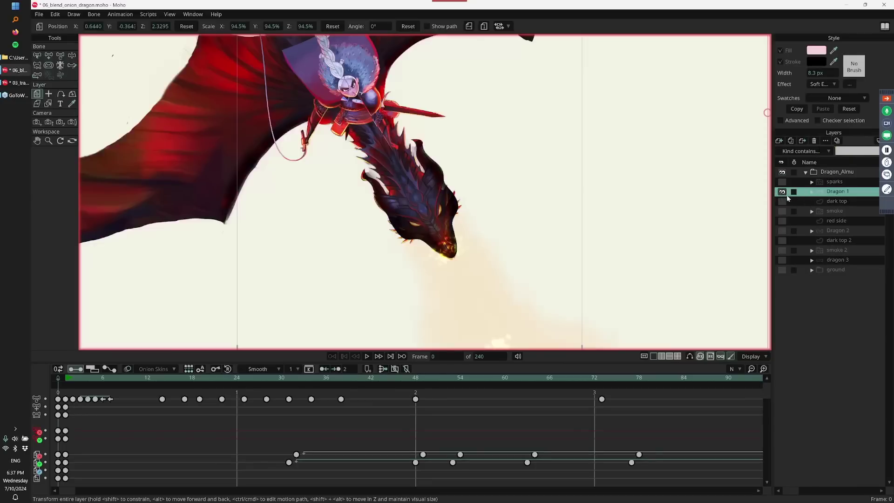
pyautogui.click(812, 192)
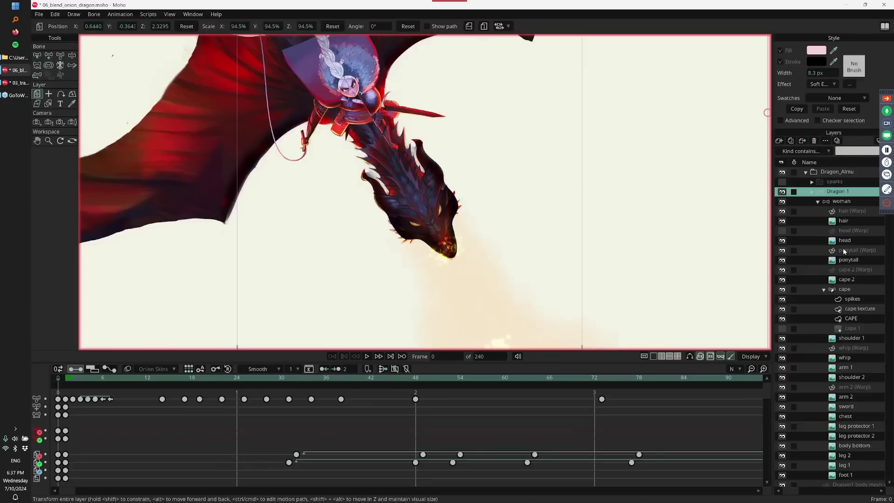
pyautogui.click(818, 202)
pyautogui.click(843, 201)
pyautogui.keyDown('alt'); pyautogui.click(782, 201); pyautogui.keyUp('alt')
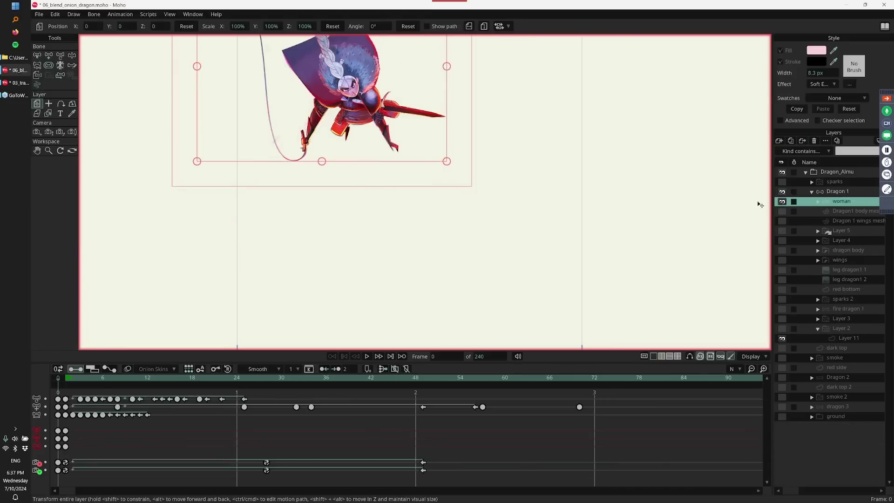
# Enable onion skins for the woman layer at frame 20, replacing the frame 42 marker with markers at frames 22 and 18
pyautogui.hotkey('ctrl', 'r')
pyautogui.moveTo(87, 381); pyautogui.dragTo(221, 390)
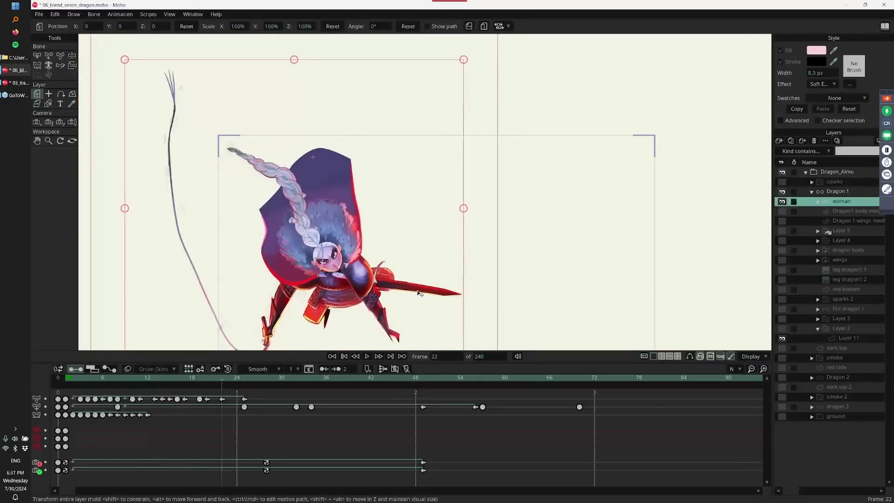
pyautogui.scroll(2, 495, 296)
pyautogui.moveTo(495, 297); pyautogui.dragTo(534, 284)
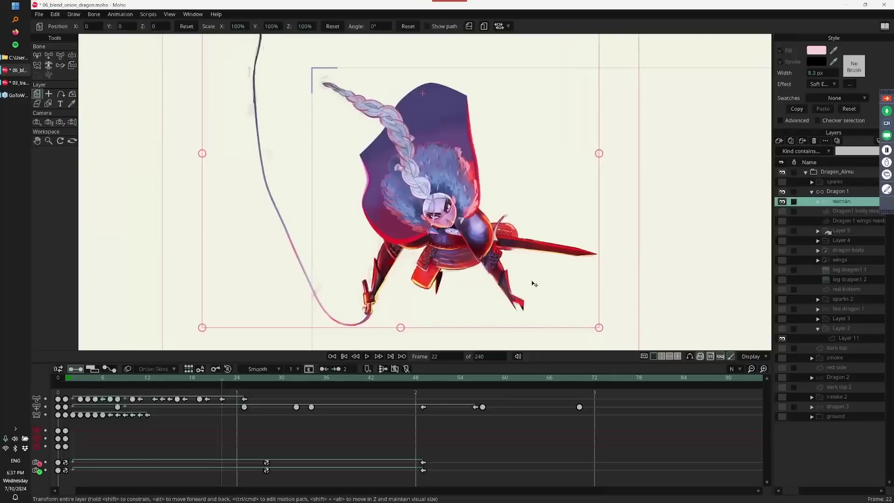
pyautogui.moveTo(228, 373); pyautogui.dragTo(209, 386)
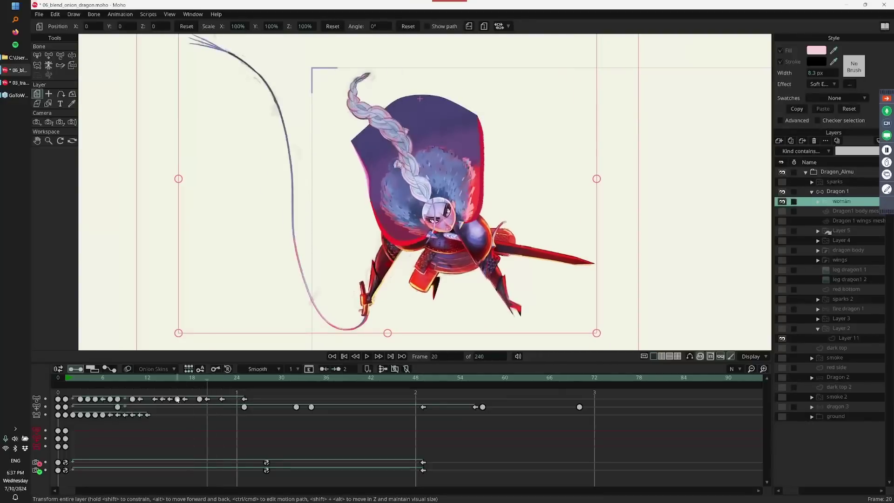
pyautogui.click(129, 368)
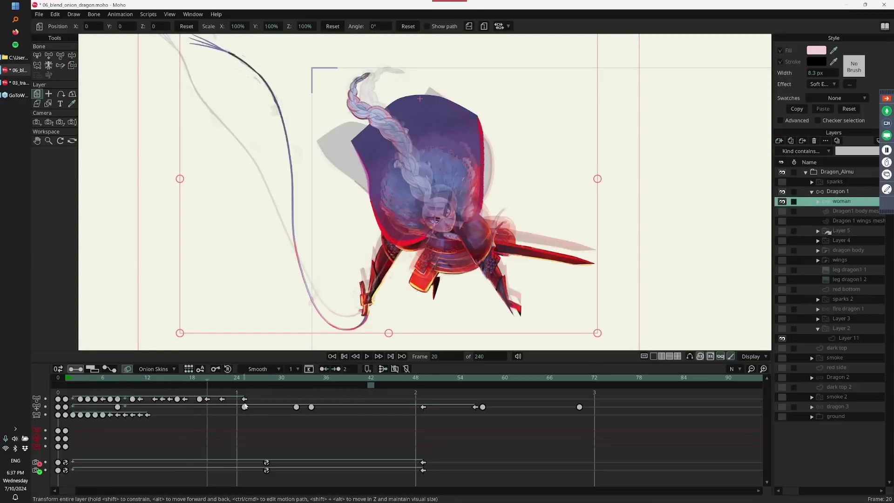
pyautogui.click(373, 385)
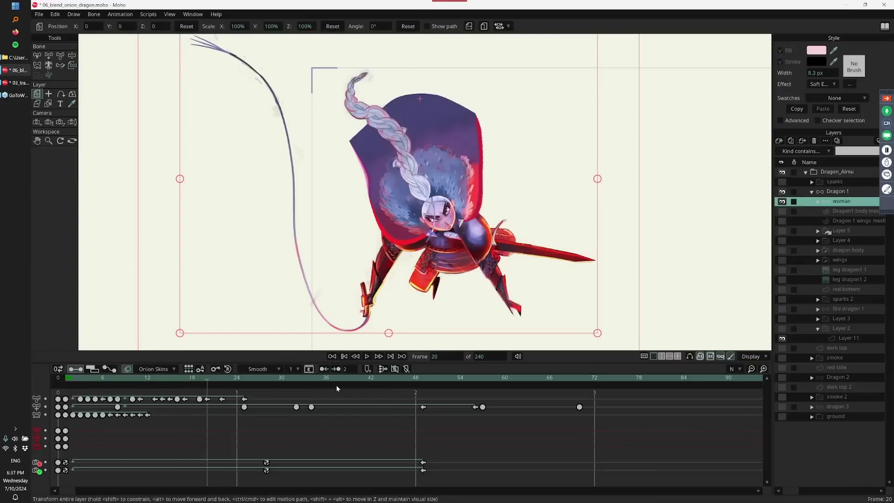
pyautogui.click(222, 385)
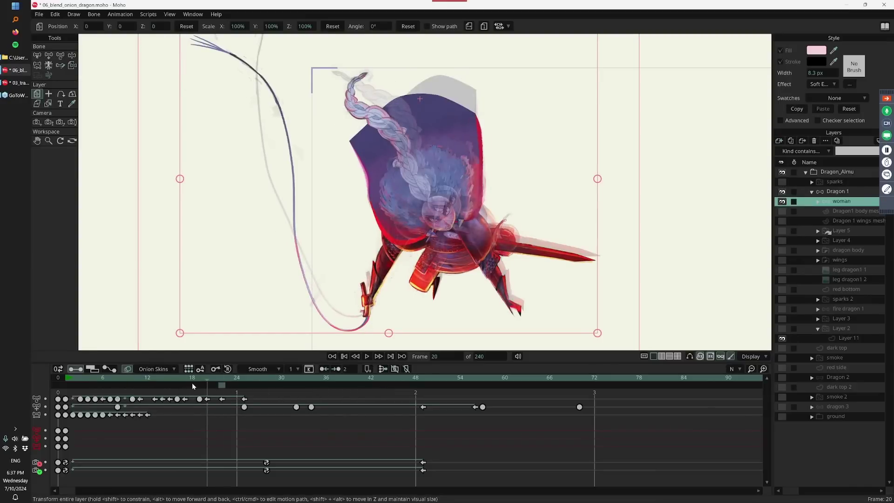
pyautogui.click(192, 386)
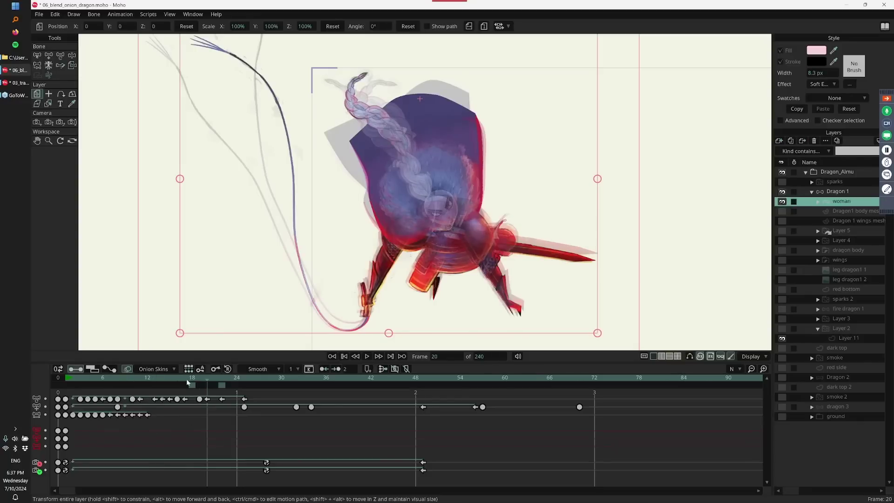
# Turn on colored fills for the onion skins and set the before color to cyan 08FEE4
pyautogui.click(171, 368)
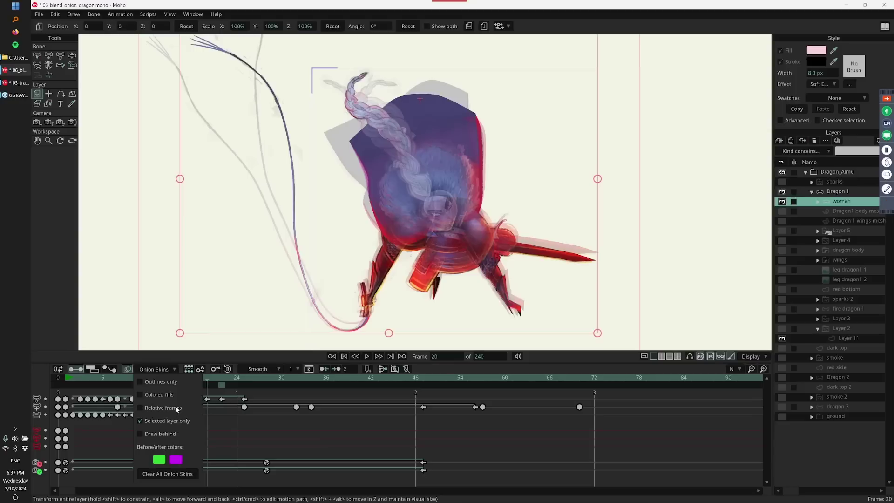
pyautogui.click(166, 394)
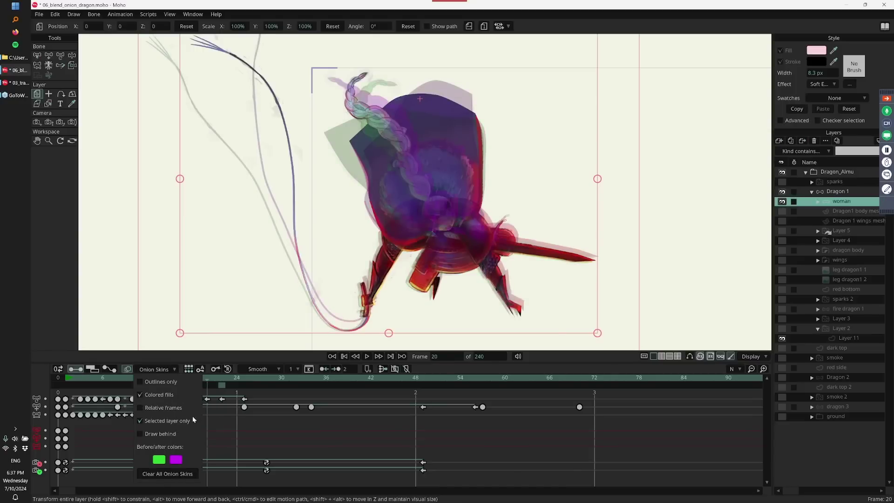
pyautogui.click(159, 459)
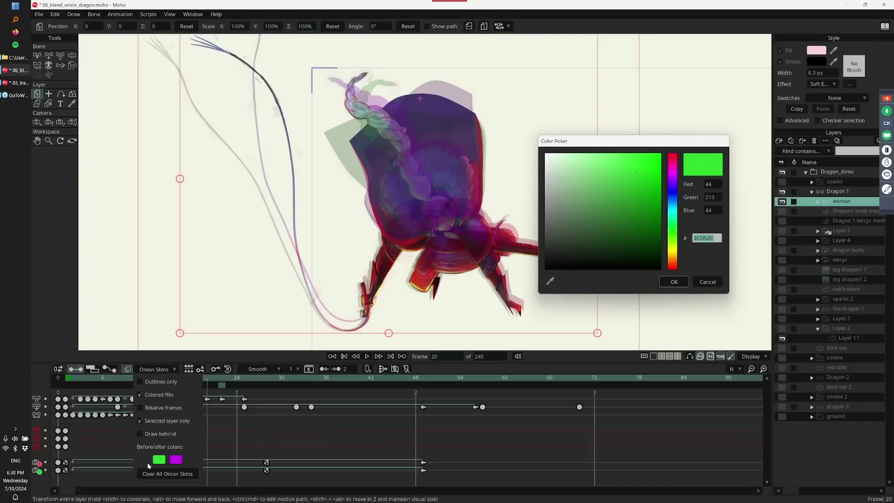
pyautogui.moveTo(672, 178)
pyautogui.mouseDown()
pyautogui.moveTo(672, 161)
pyautogui.moveTo(673, 217)
pyautogui.moveTo(659, 162)
pyautogui.mouseUp()
pyautogui.click(657, 168)
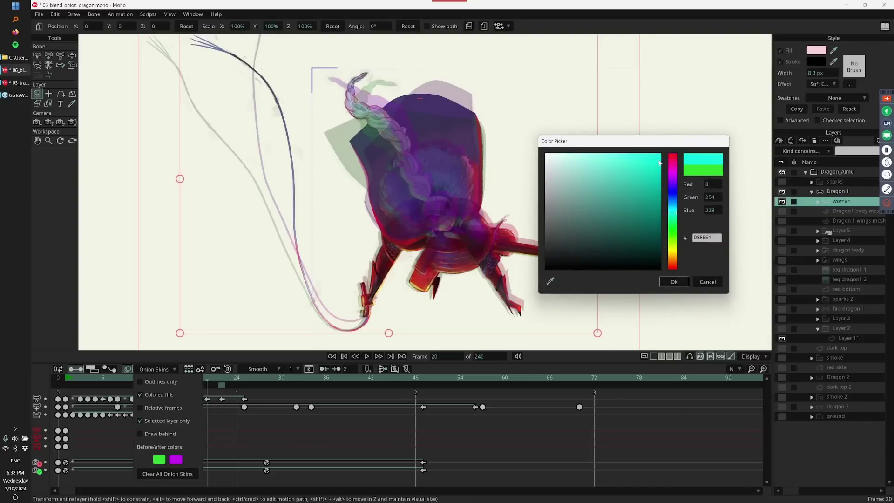
pyautogui.click(679, 282)
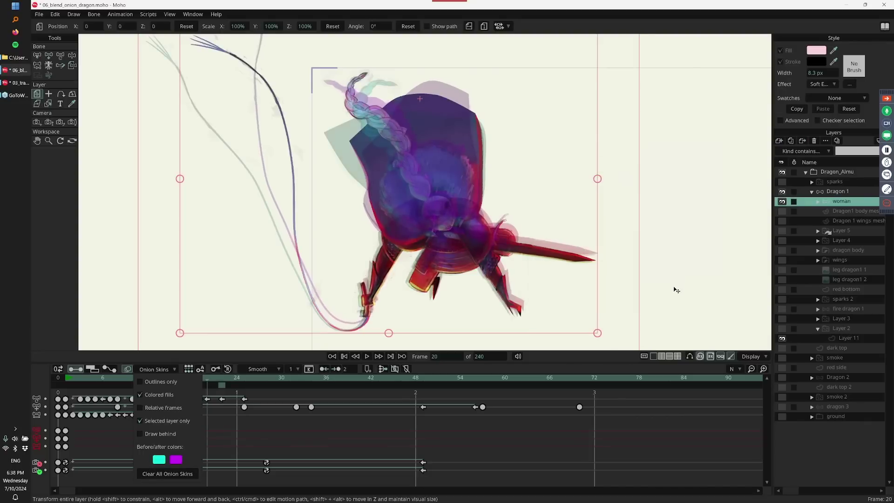
# Set the onion skins' after color to green 21F30B
pyautogui.click(174, 460)
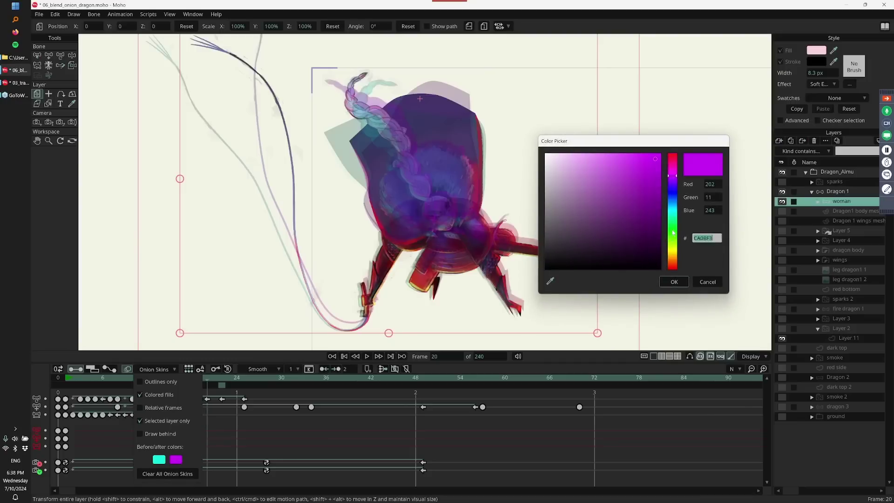
pyautogui.moveTo(672, 197); pyautogui.dragTo(672, 233)
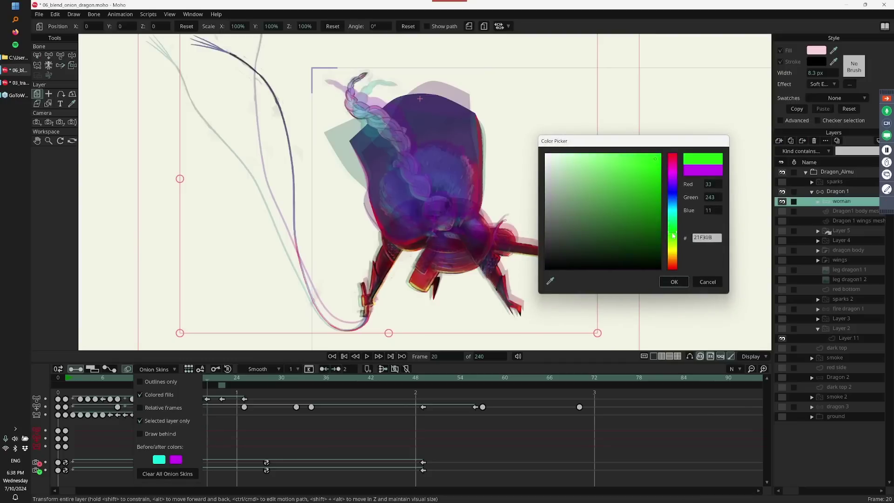
pyautogui.click(674, 282)
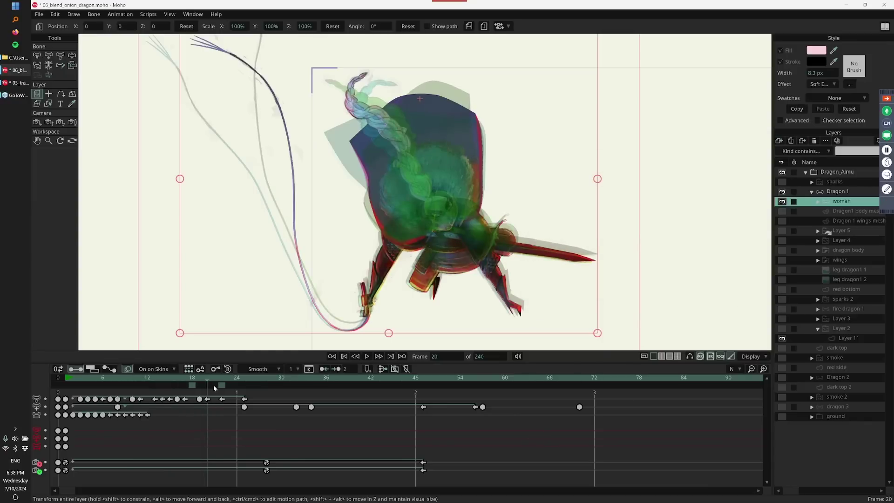
# Add further onion skin markers at frames 19, 21, 23 and 17 around the current frame
pyautogui.click(202, 385)
pyautogui.click(212, 386)
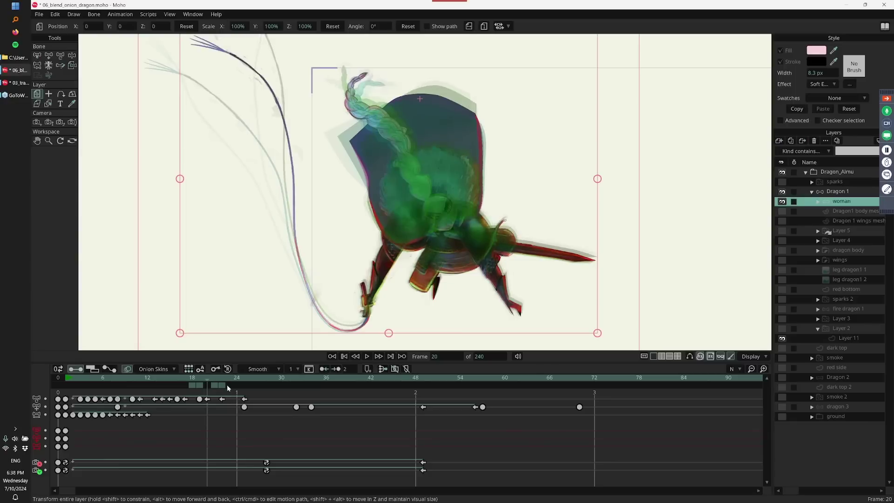
pyautogui.click(227, 386)
pyautogui.click(187, 385)
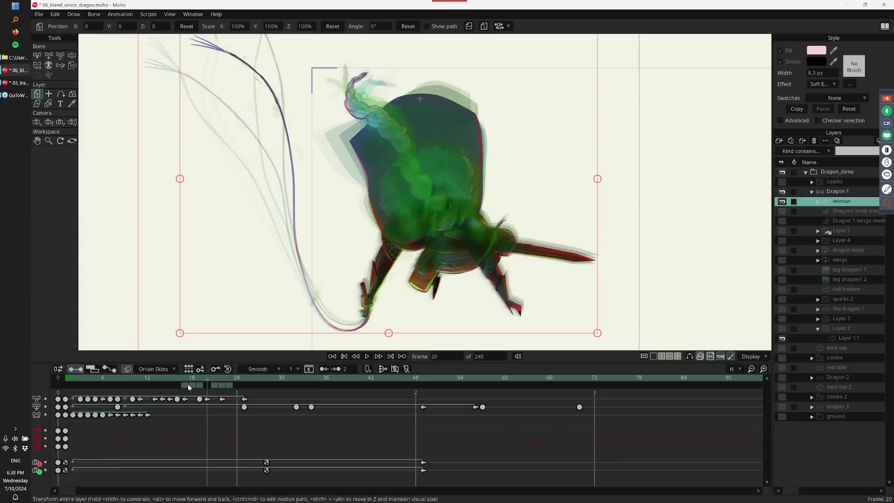
pyautogui.click(156, 369)
pyautogui.click(210, 379)
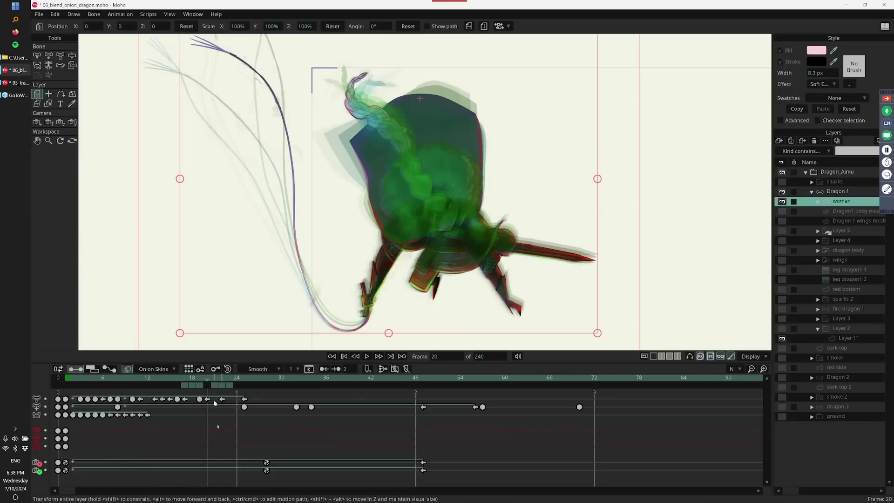
# Move to frame 23, close the onion skin document without saving, and open 08_masking_Dragon_knight.moho
pyautogui.moveTo(211, 378); pyautogui.dragTo(229, 399)
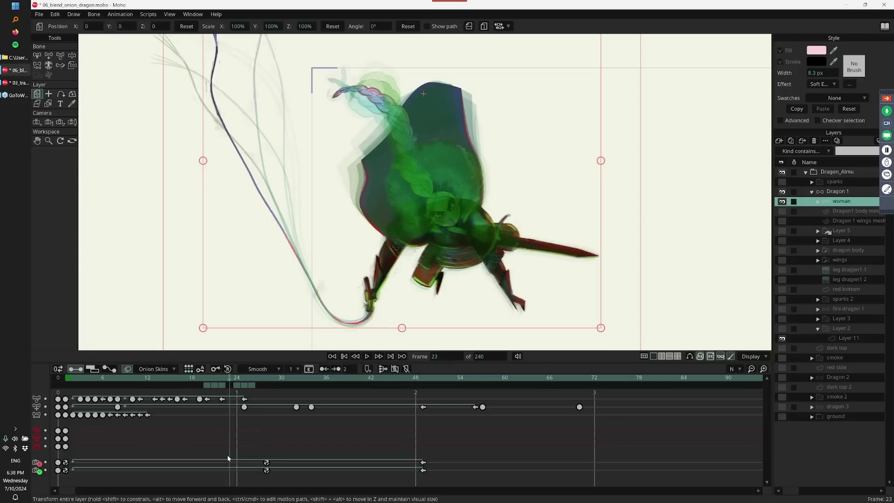
pyautogui.hotkey('ctrl', 'w')
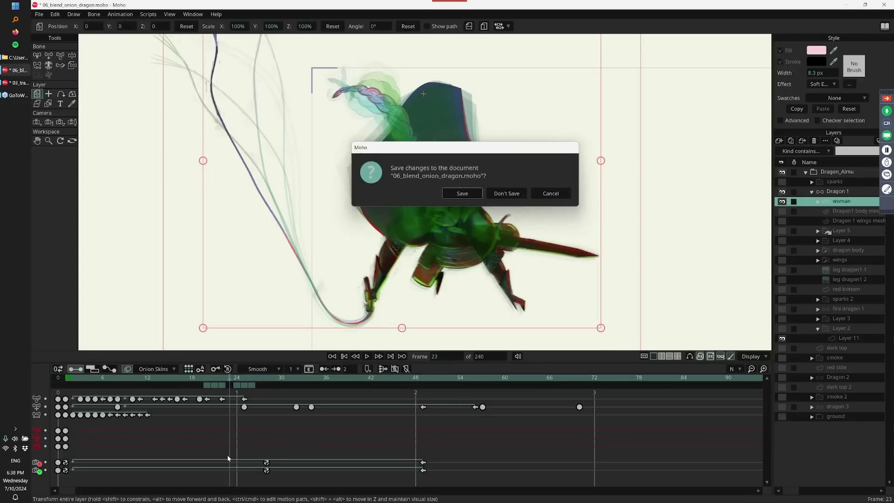
pyautogui.press('n')
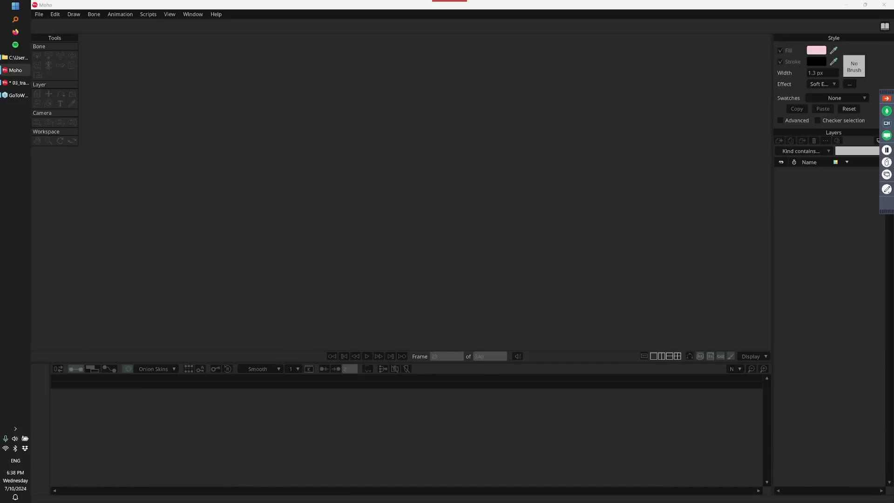
pyautogui.click(252, 241)
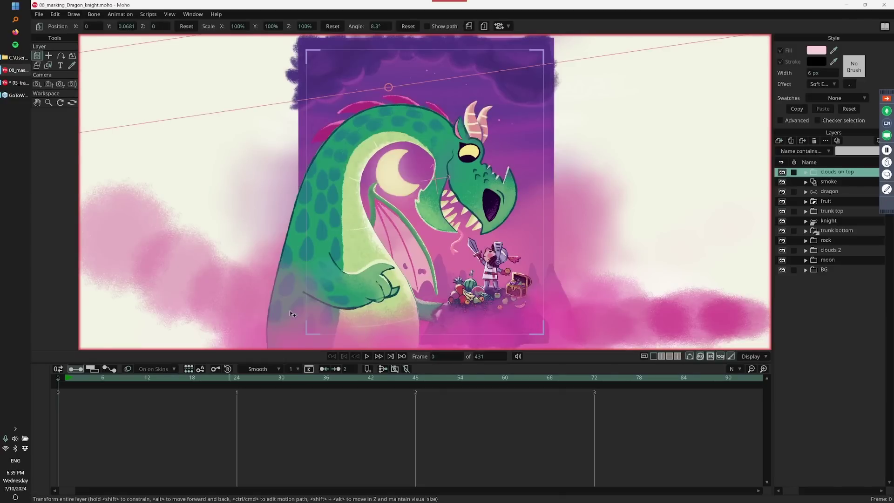
# Limit the view to the output area, select the dragon layer and scrub the animation to frame 27
pyautogui.moveTo(165, 412); pyautogui.dragTo(209, 440)
pyautogui.hotkey('ctrl', 'j')
pyautogui.moveTo(59, 379); pyautogui.dragTo(417, 365)
pyautogui.click(834, 191)
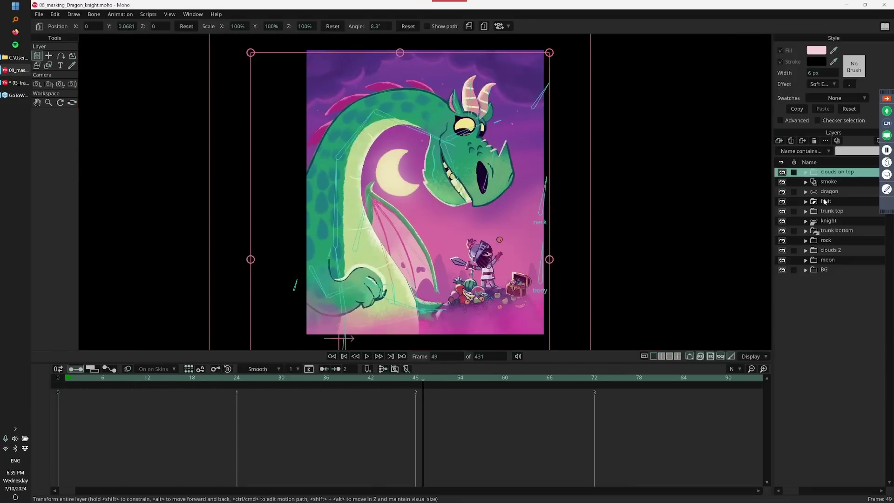
pyautogui.click(102, 379)
pyautogui.moveTo(125, 380); pyautogui.dragTo(254, 379)
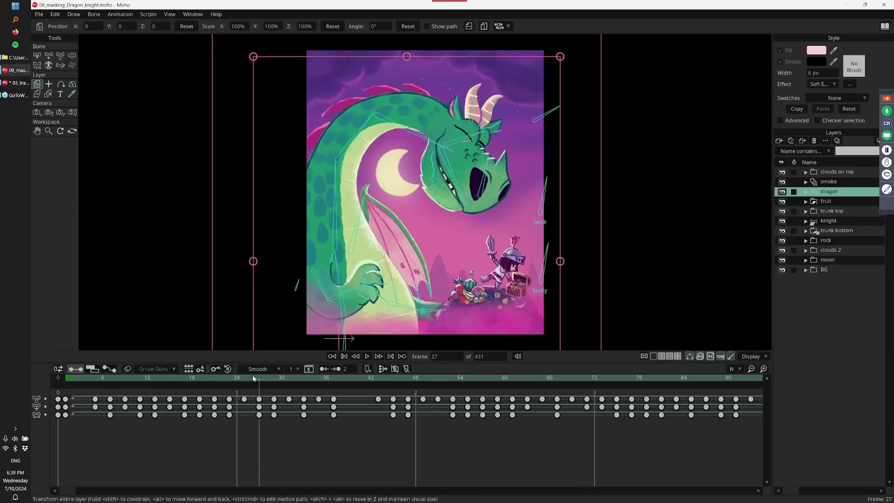
# Turn the viewport's layer effects and brush display off and back on to compare the dragon scene
pyautogui.click(700, 358)
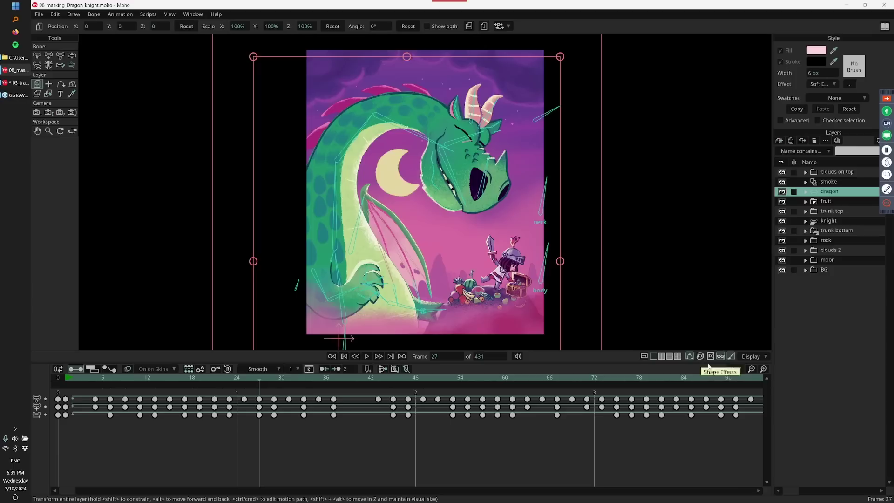
pyautogui.click(732, 356)
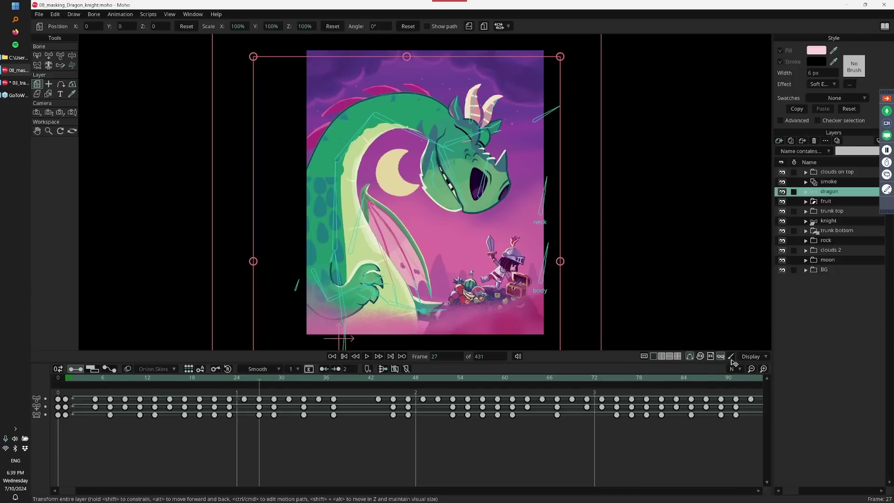
pyautogui.click(730, 357)
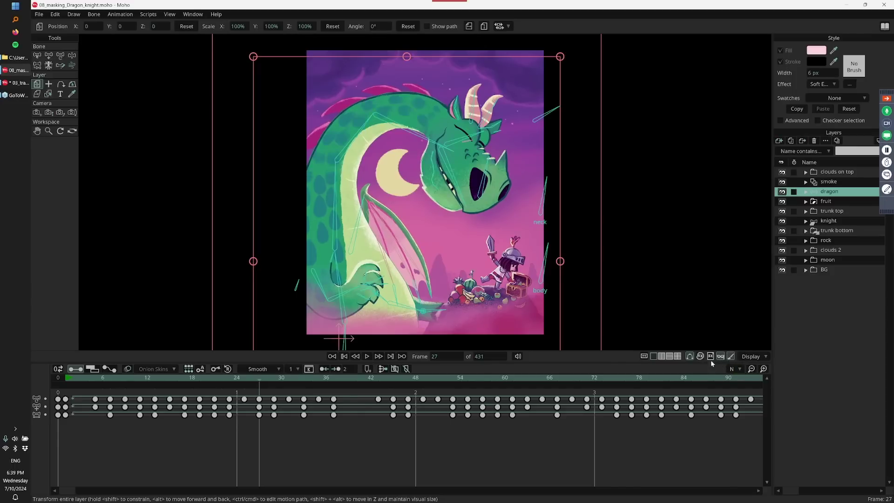
pyautogui.click(700, 357)
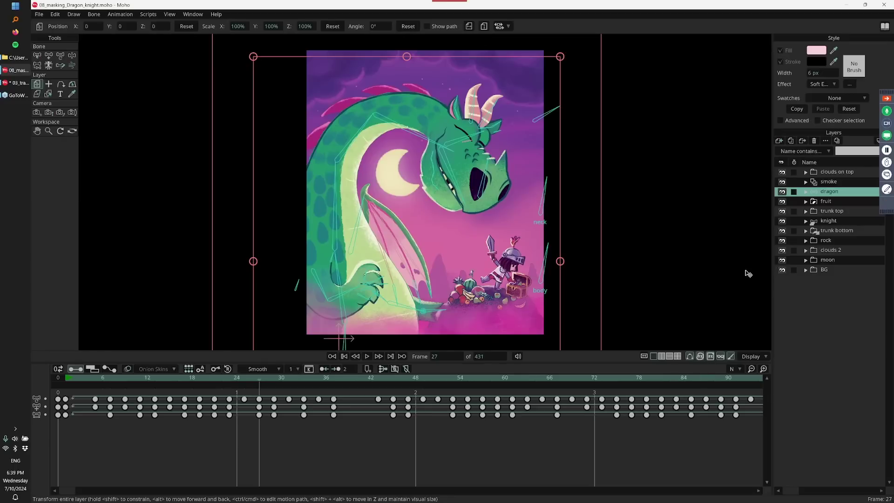
# Turn off the masking display and examine the dragon's head up close at frames 18 and 19
pyautogui.click(721, 356)
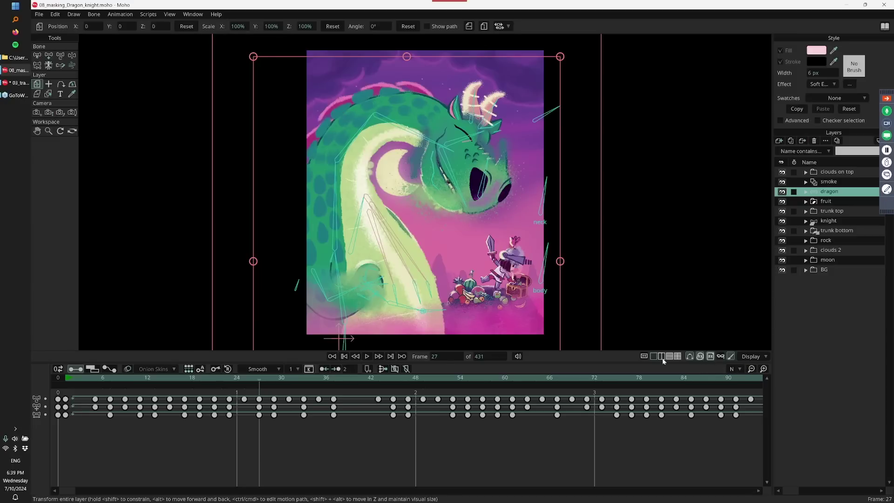
pyautogui.moveTo(68, 384); pyautogui.dragTo(194, 378)
pyautogui.press('z')
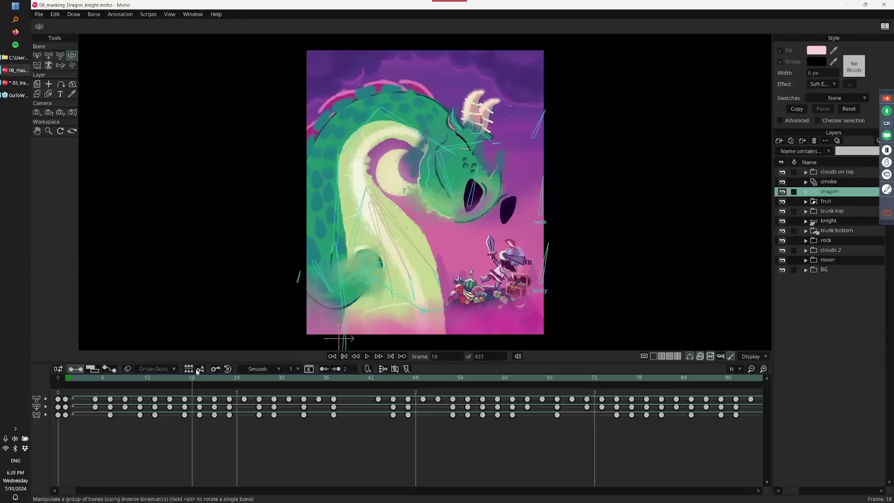
pyautogui.moveTo(551, 218); pyautogui.dragTo(470, 247)
pyautogui.scroll(4, 471, 246)
pyautogui.scroll(2, 296, 289)
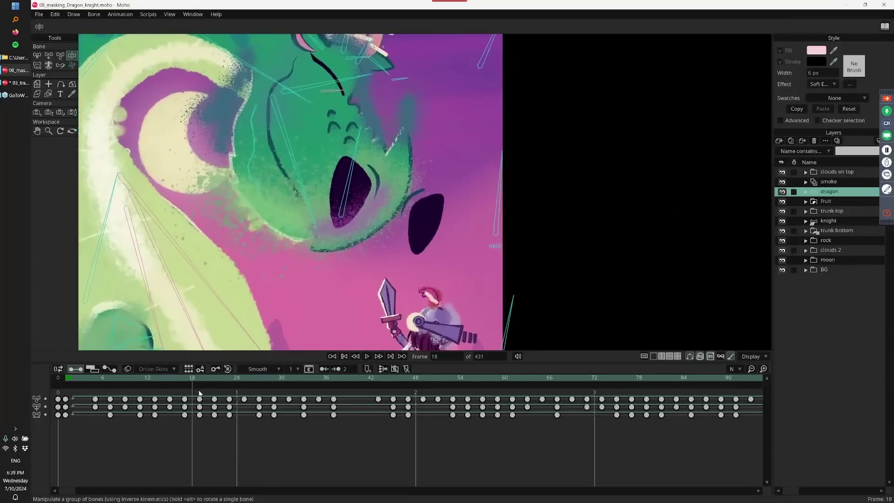
pyautogui.moveTo(200, 384); pyautogui.dragTo(204, 382)
pyautogui.moveTo(366, 244); pyautogui.dragTo(399, 343)
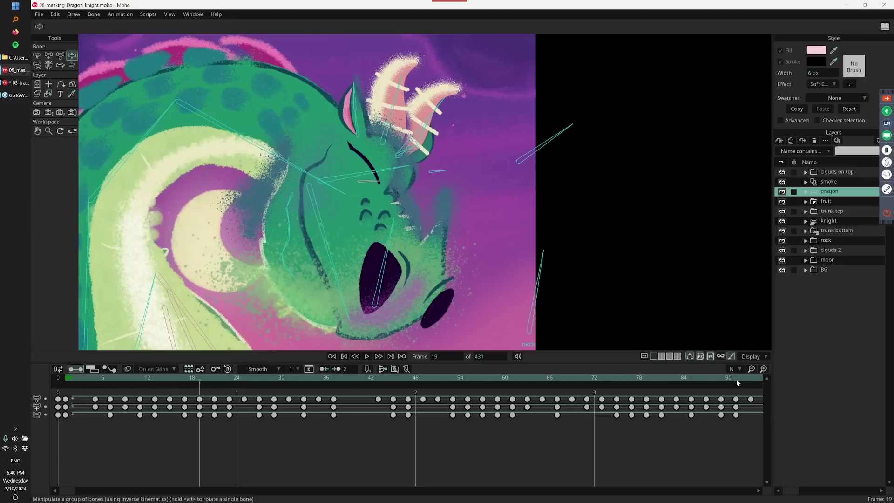
# Toggle the masking display on and off twice to compare the dragon with and without masks
pyautogui.click(720, 359)
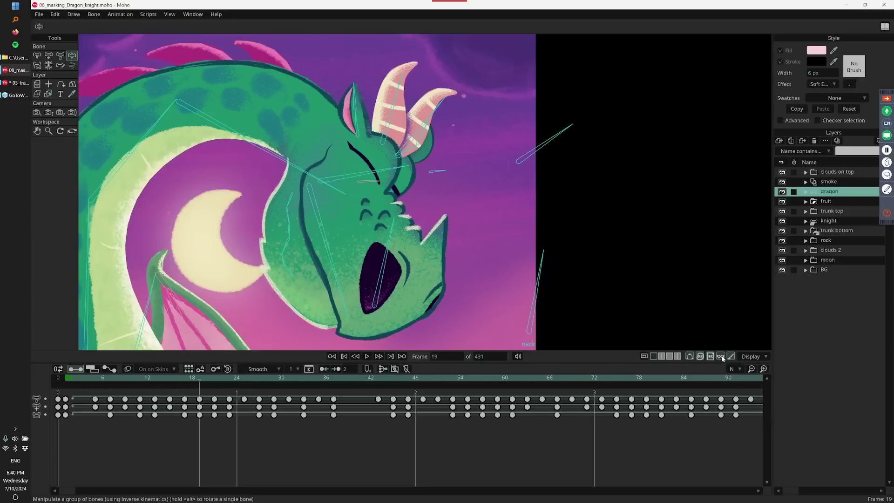
pyautogui.click(721, 357)
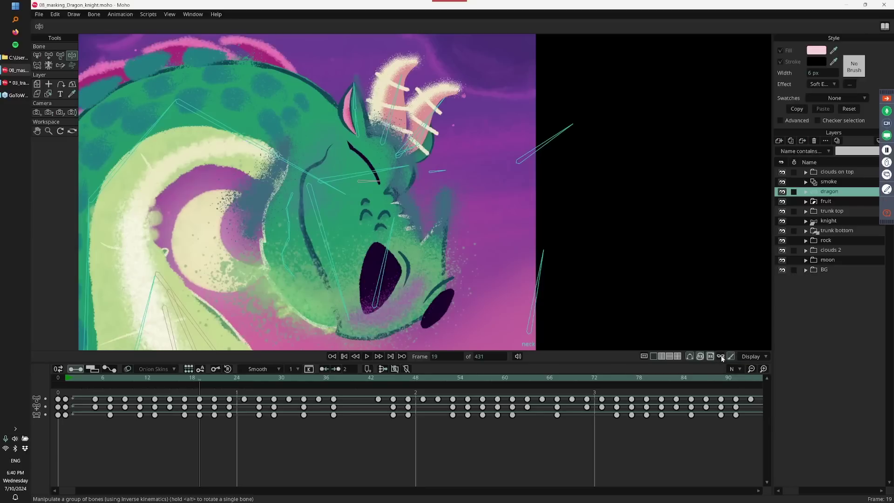
pyautogui.click(721, 356)
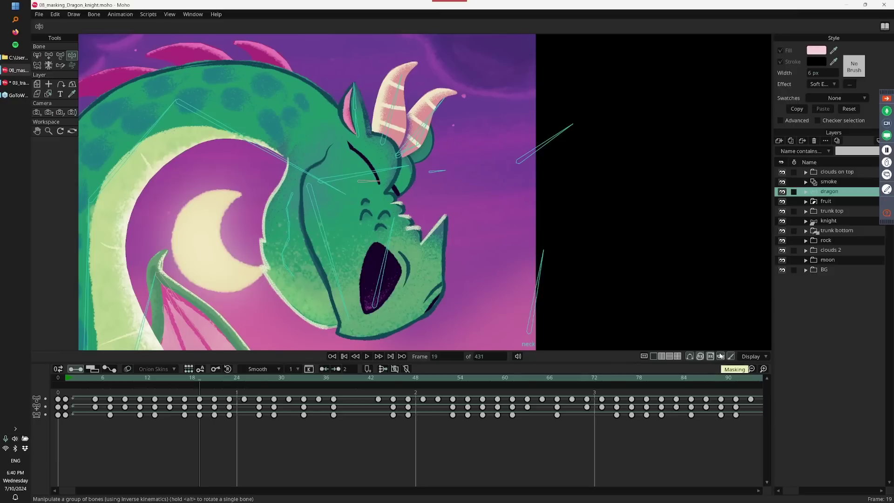
pyautogui.click(721, 357)
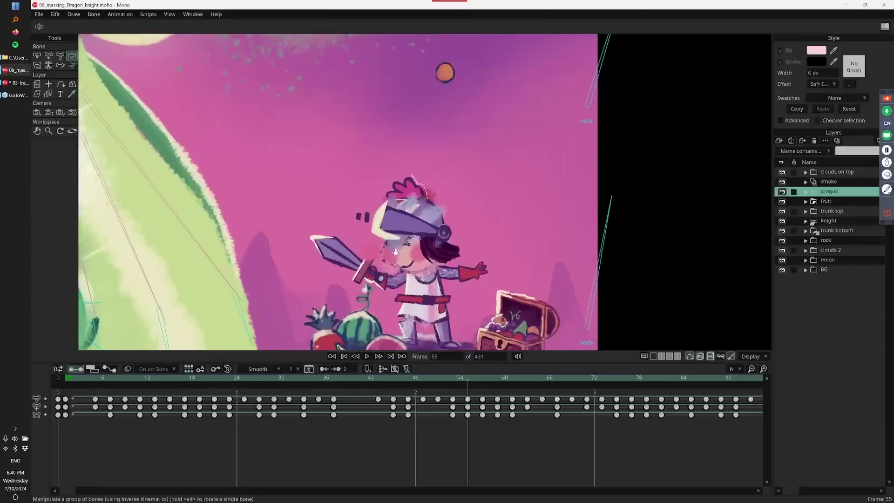
# Scrub to frame 28 and turn the masking display back on with the dragon's head in view
pyautogui.moveTo(465, 378); pyautogui.dragTo(267, 378)
pyautogui.scroll(-5, 183, 273)
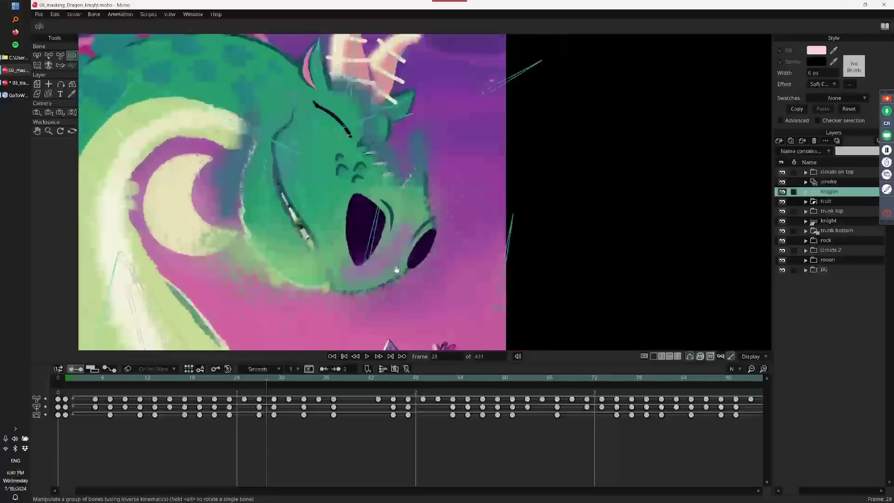
pyautogui.moveTo(539, 227); pyautogui.dragTo(537, 252)
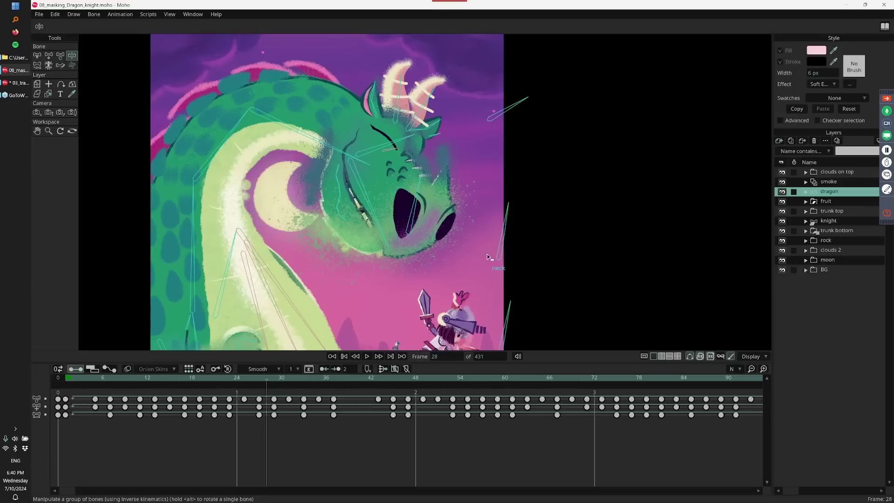
pyautogui.click(722, 356)
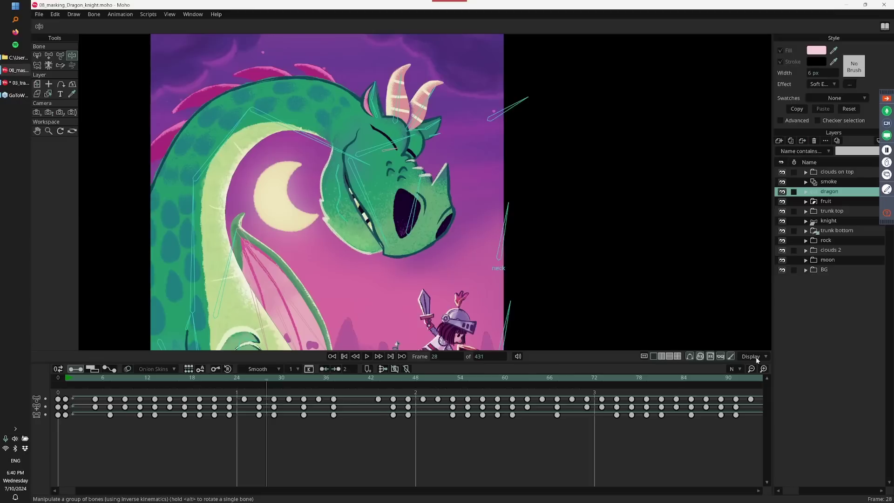
# Hide the masked layers through the viewport's display options
pyautogui.click(754, 356)
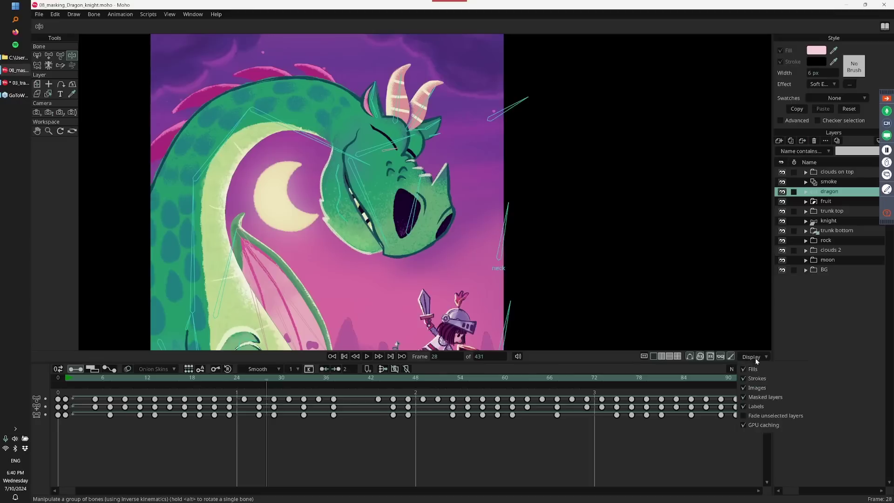
pyautogui.click(769, 398)
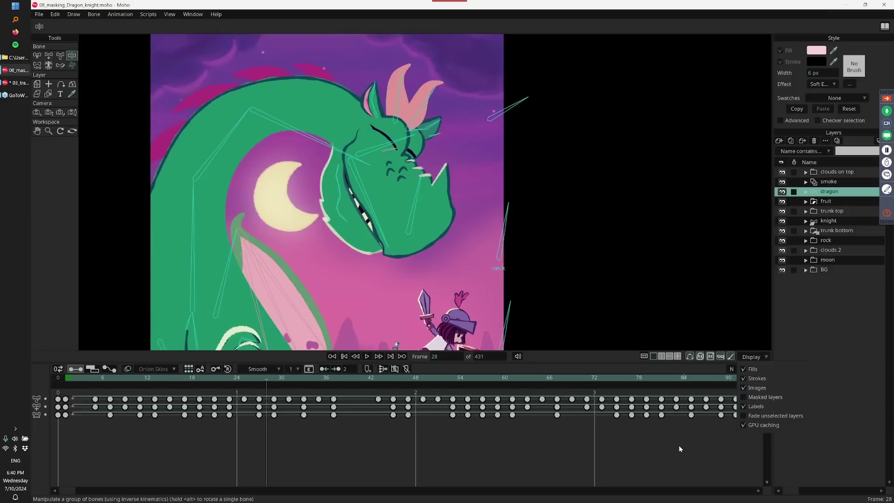
pyautogui.click(573, 267)
pyautogui.moveTo(573, 267); pyautogui.dragTo(585, 272)
# At frame 40, repose the dragon's head and jaw bones so that the mouth is wide open
pyautogui.moveTo(266, 378); pyautogui.dragTo(357, 385)
pyautogui.moveTo(407, 211); pyautogui.dragTo(399, 191)
pyautogui.moveTo(401, 125); pyautogui.dragTo(410, 115)
pyautogui.moveTo(413, 177); pyautogui.dragTo(455, 214)
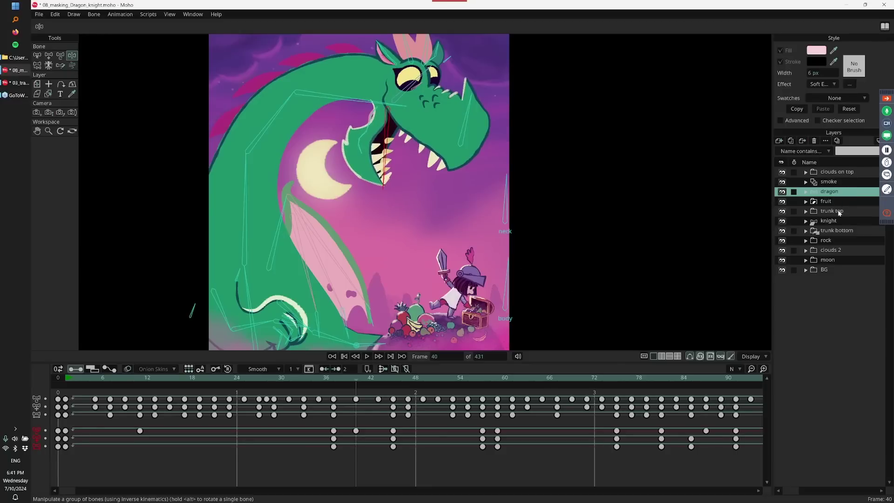
# Select the knight layer and rotate the Headturn bone at frame 0 so the knight's face points forward
pyautogui.click(828, 221)
pyautogui.scroll(4, 490, 244)
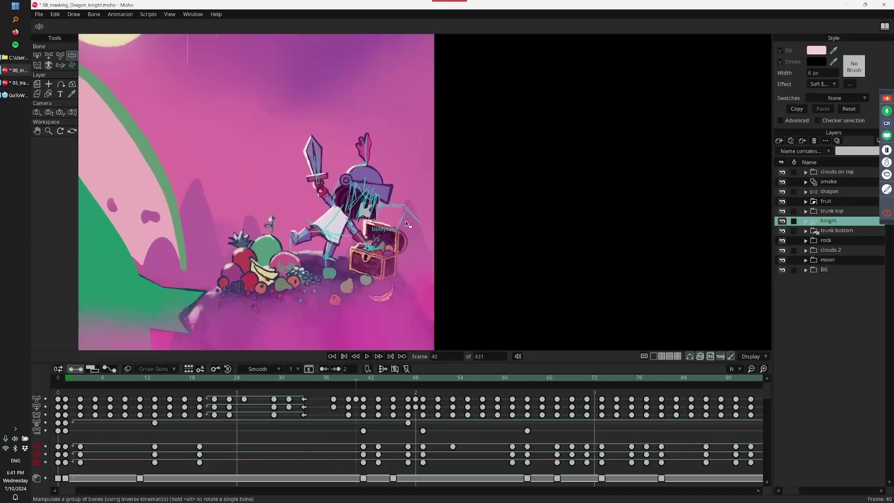
pyautogui.moveTo(420, 188); pyautogui.dragTo(408, 216)
pyautogui.scroll(3, 440, 219)
pyautogui.click(58, 378)
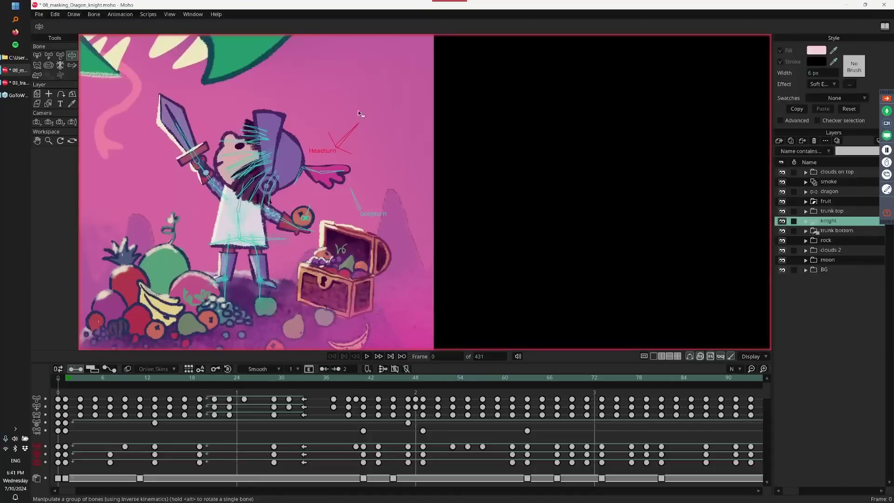
pyautogui.moveTo(361, 116); pyautogui.dragTo(385, 154)
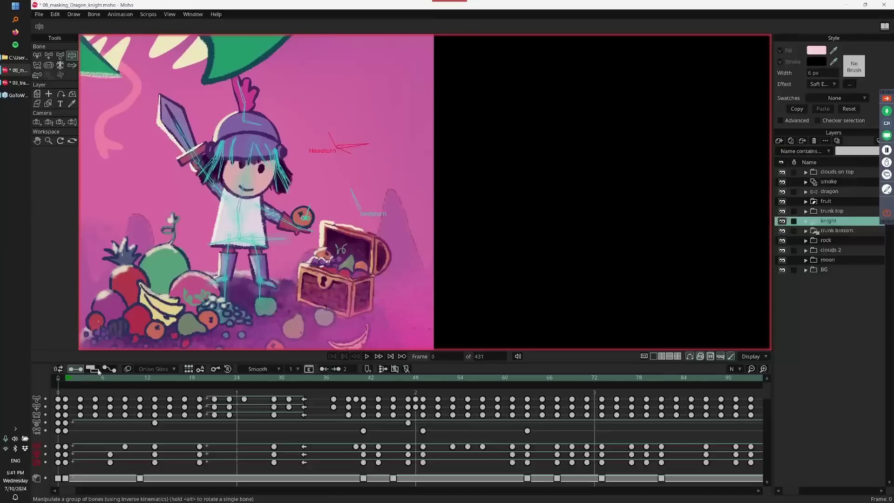
# Go to frame 1 with the full scene in view and turn off the masking display
pyautogui.moveTo(519, 228); pyautogui.dragTo(492, 232)
pyautogui.scroll(-3, 492, 232)
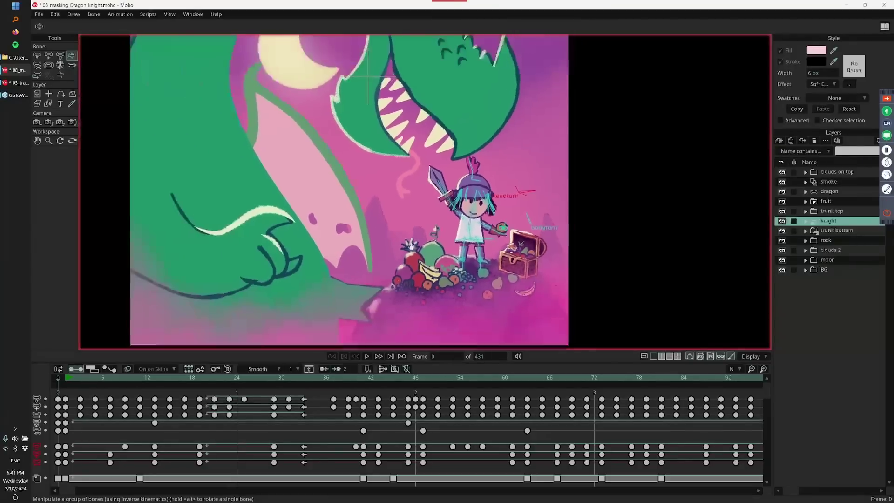
pyautogui.scroll(-3, 492, 213)
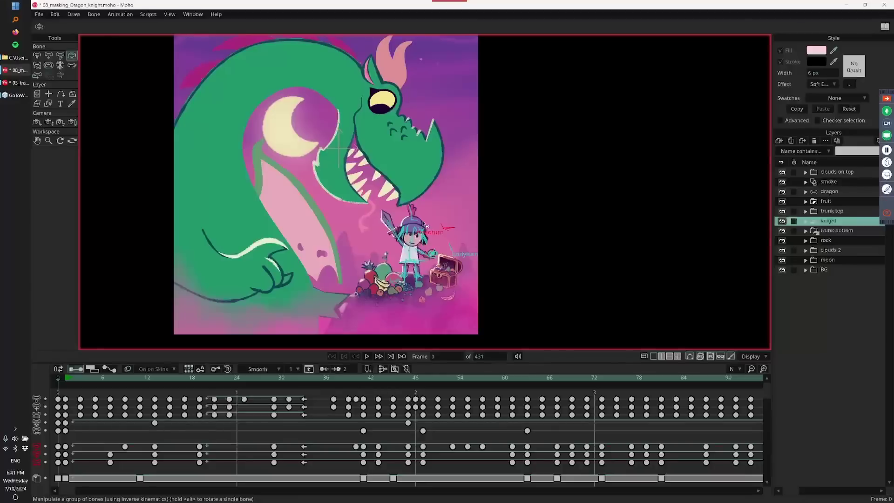
pyautogui.moveTo(537, 189); pyautogui.dragTo(575, 199)
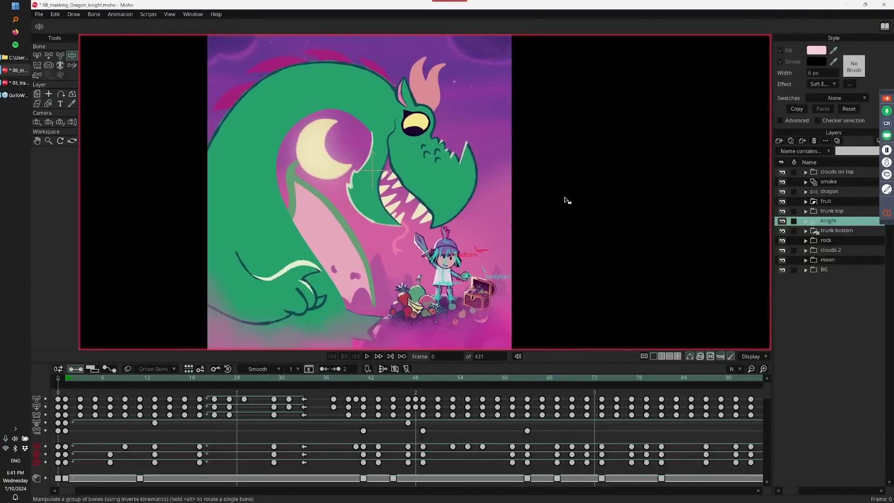
pyautogui.click(65, 378)
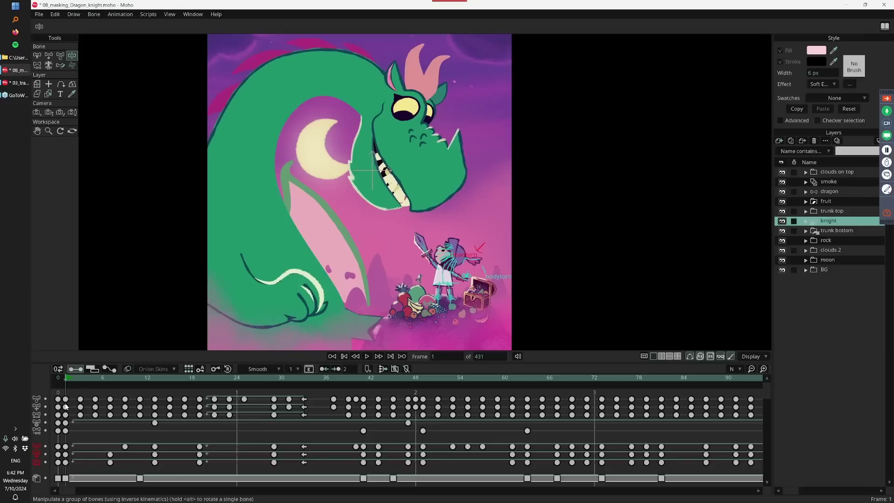
pyautogui.click(721, 357)
# Show the masked layers with masking off for comparison, and hide them again
pyautogui.click(749, 357)
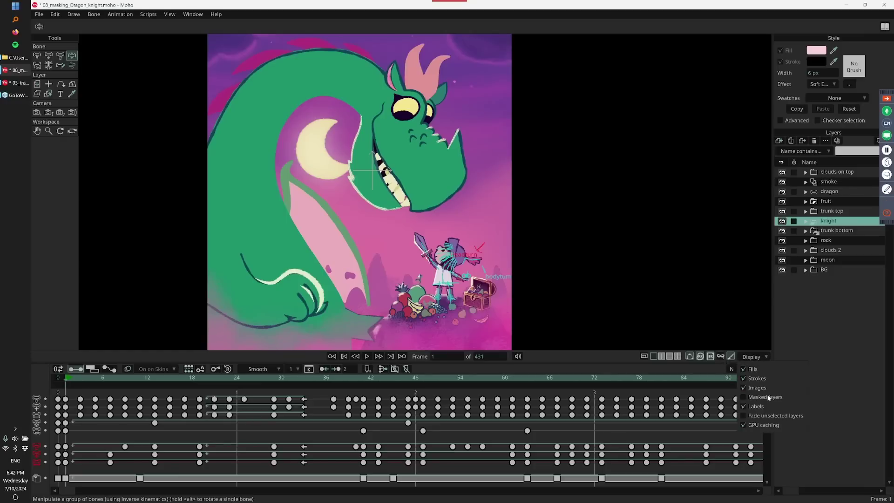
pyautogui.click(765, 397)
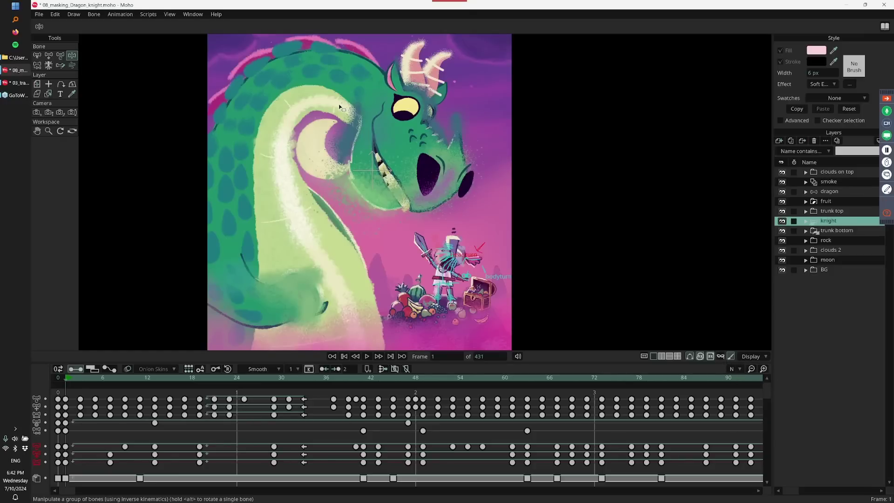
pyautogui.click(753, 357)
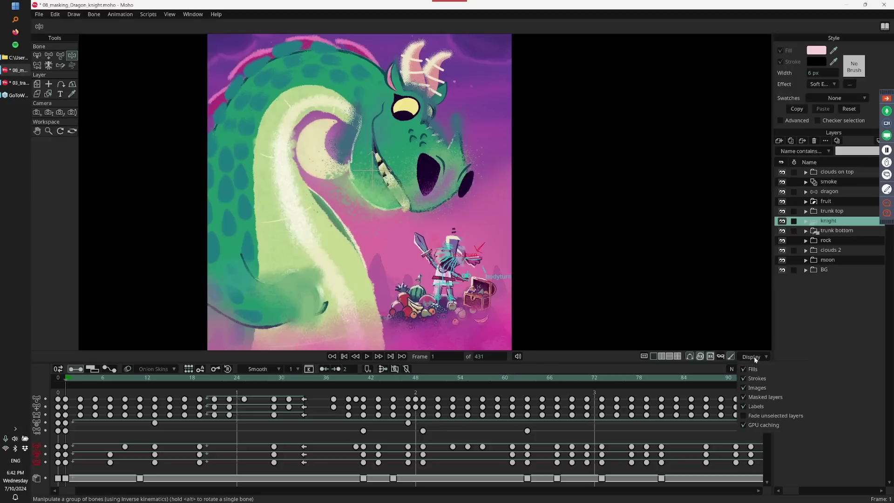
pyautogui.click(772, 399)
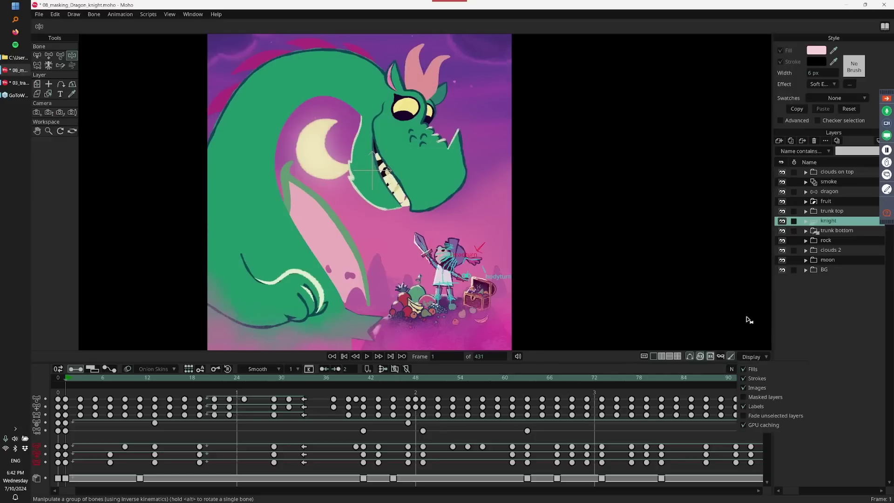
# Inspect the dragon and knight animation at several frames between 8 and 35 with the display options closed
pyautogui.click(787, 352)
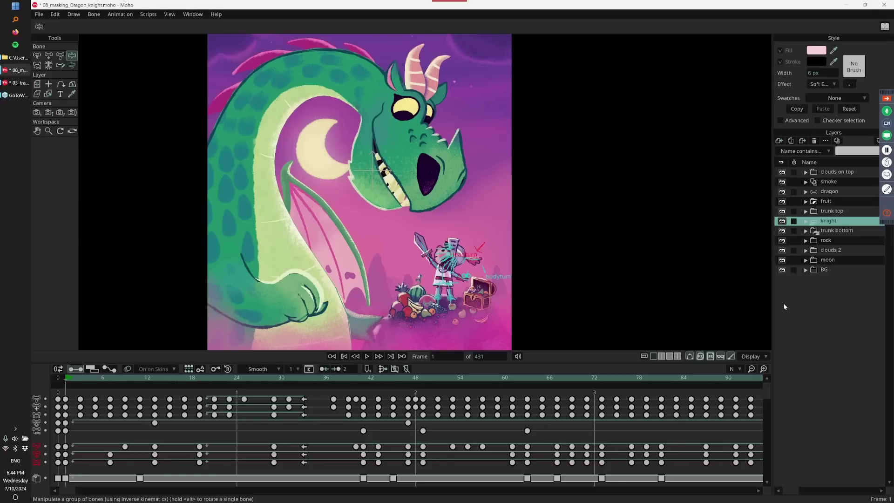
pyautogui.click(259, 383)
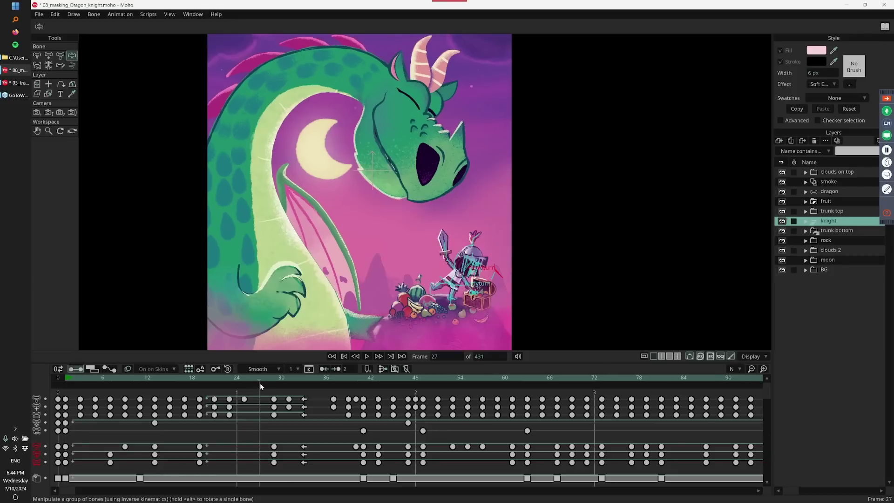
pyautogui.moveTo(259, 381); pyautogui.dragTo(322, 382)
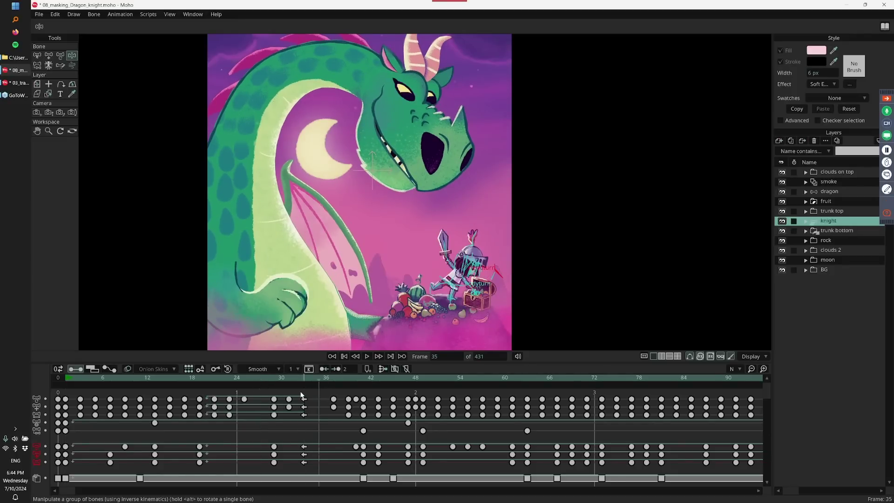
pyautogui.click(117, 385)
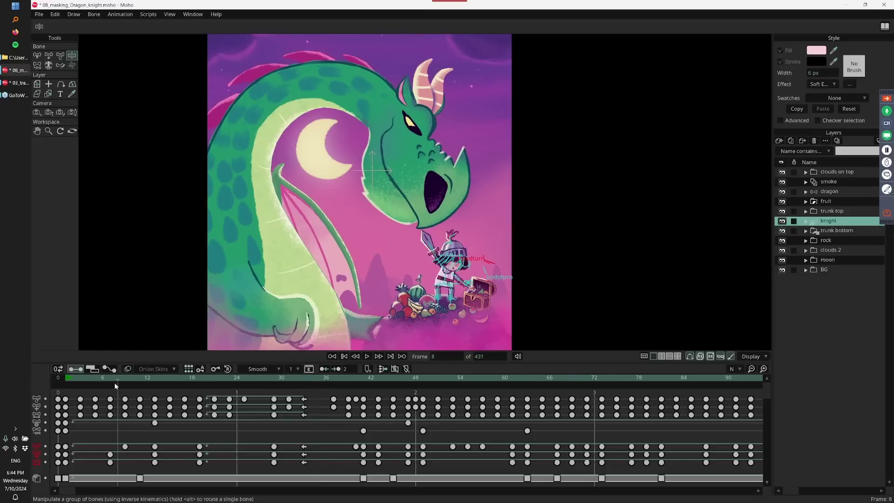
pyautogui.click(312, 381)
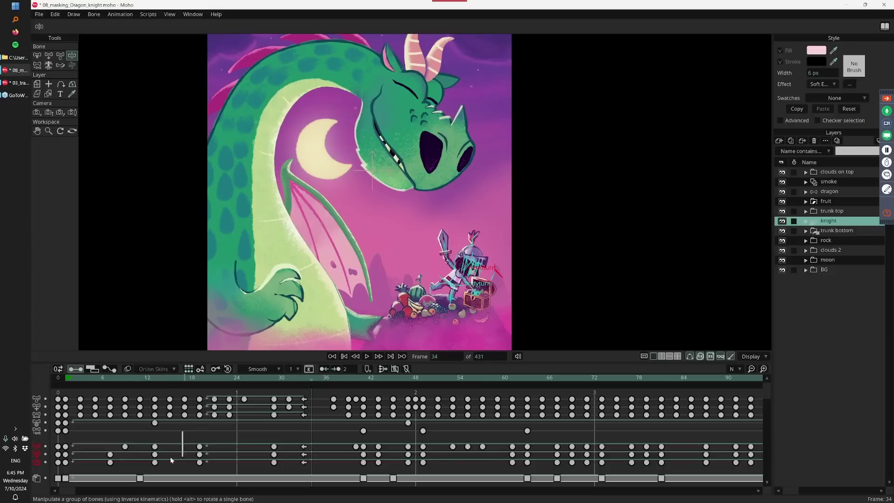
# Close the dragon and knight document without saving its changes and create a new blank document
pyautogui.hotkey('ctrl', 'w')
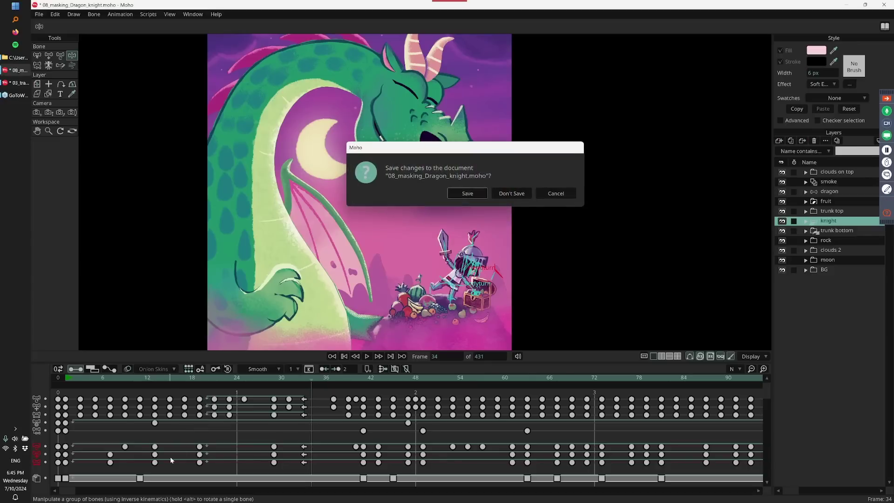
pyautogui.press('n')
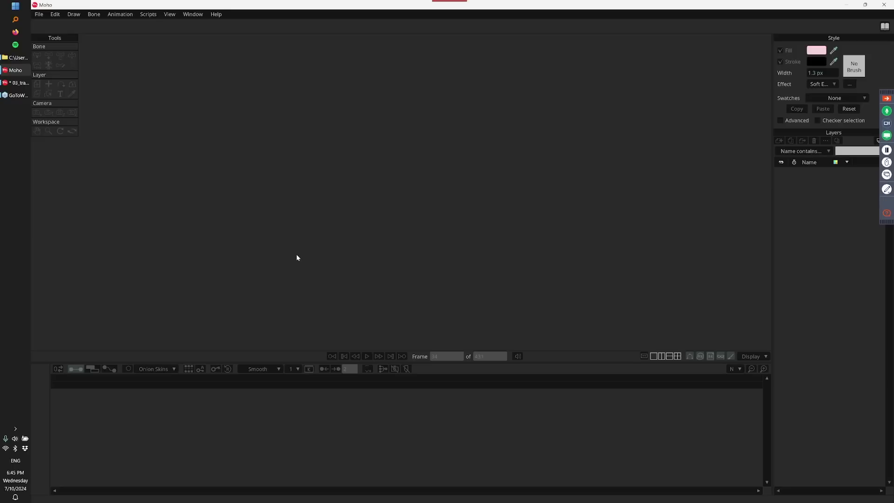
pyautogui.hotkey('ctrl', 'n')
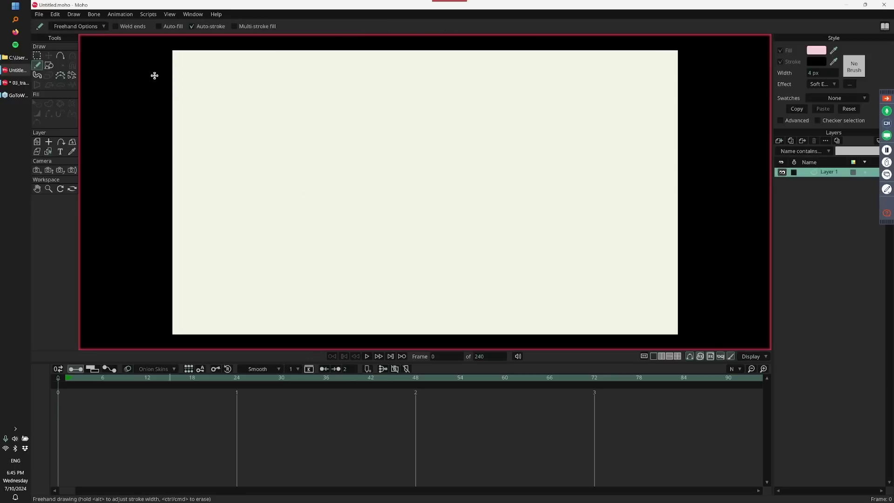
# Reset the style to its defaults and draw a long wavy freehand stroke with one loop across the canvas
pyautogui.moveTo(306, 236); pyautogui.dragTo(320, 236)
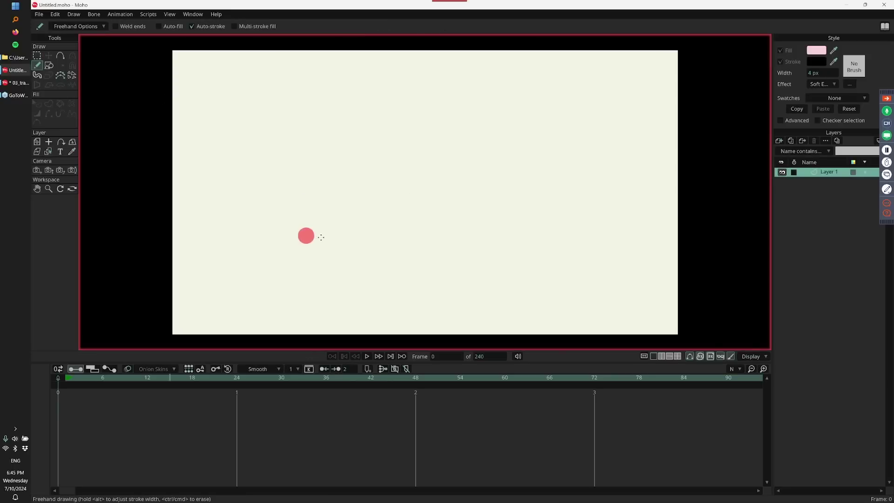
pyautogui.click(849, 109)
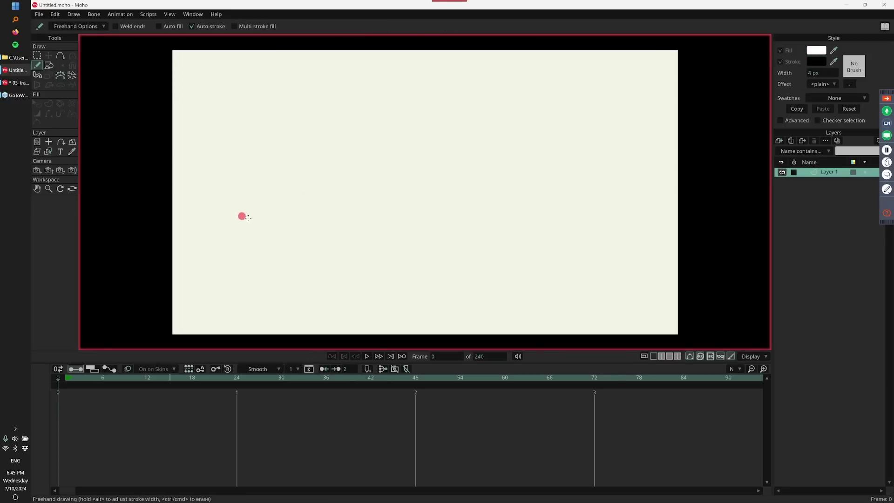
pyautogui.moveTo(217, 231)
pyautogui.mouseDown()
pyautogui.moveTo(310, 204)
pyautogui.moveTo(508, 195)
pyautogui.moveTo(629, 241)
pyautogui.moveTo(652, 229)
pyautogui.mouseUp()
# Select the wavy stroke's shape and open its brush settings beside the drawing
pyautogui.press('q')
pyautogui.click(509, 245)
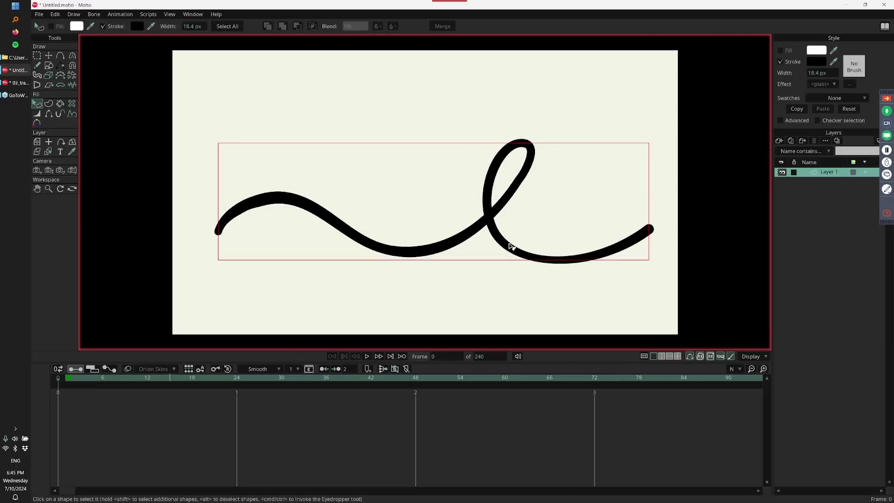
pyautogui.click(854, 66)
pyautogui.moveTo(670, 71); pyautogui.dragTo(722, 68)
# Preview the CK Ink Scratch, MC-Scratchy, Brush509, Brush002 and line-1 brushes on the selected stroke
pyautogui.click(660, 171)
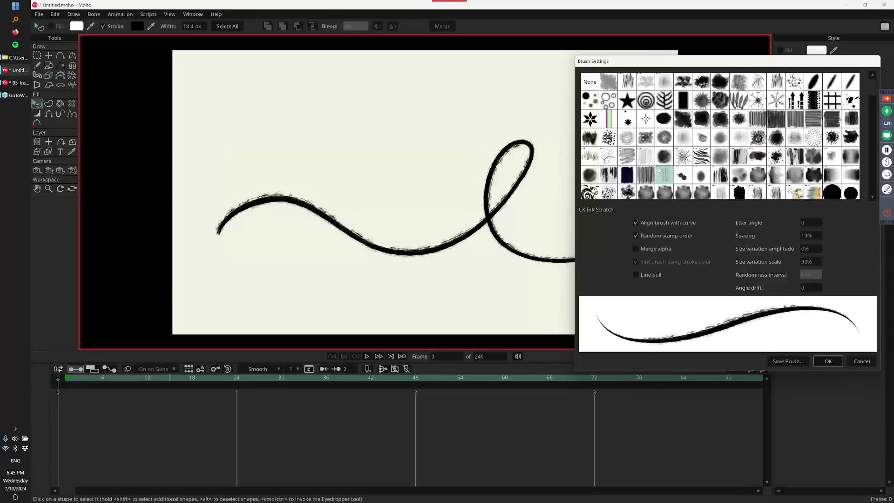
pyautogui.click(775, 193)
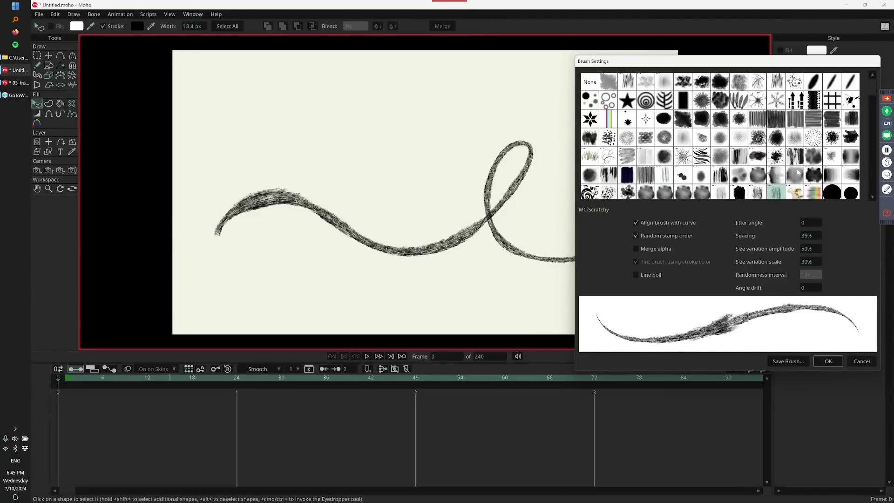
pyautogui.click(830, 89)
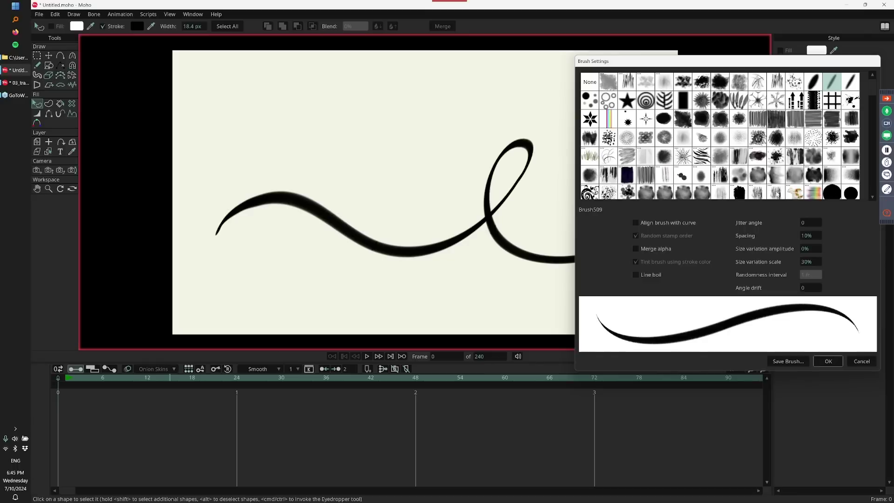
pyautogui.click(665, 179)
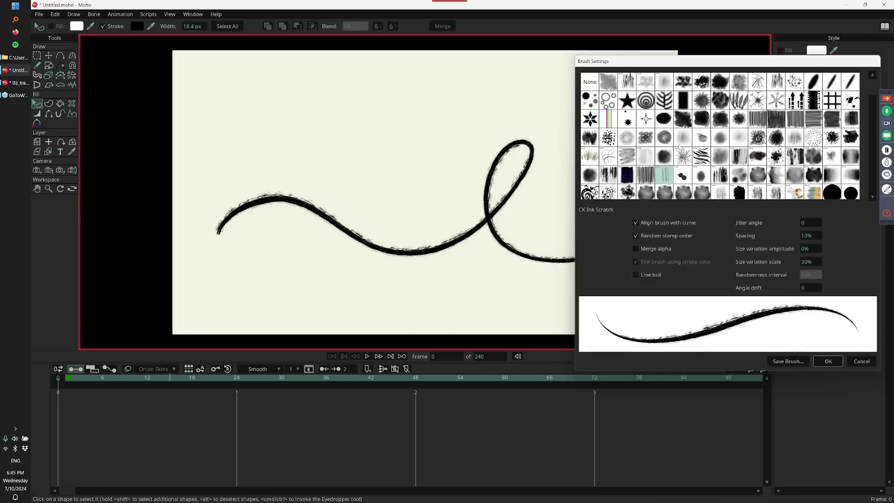
pyautogui.click(630, 89)
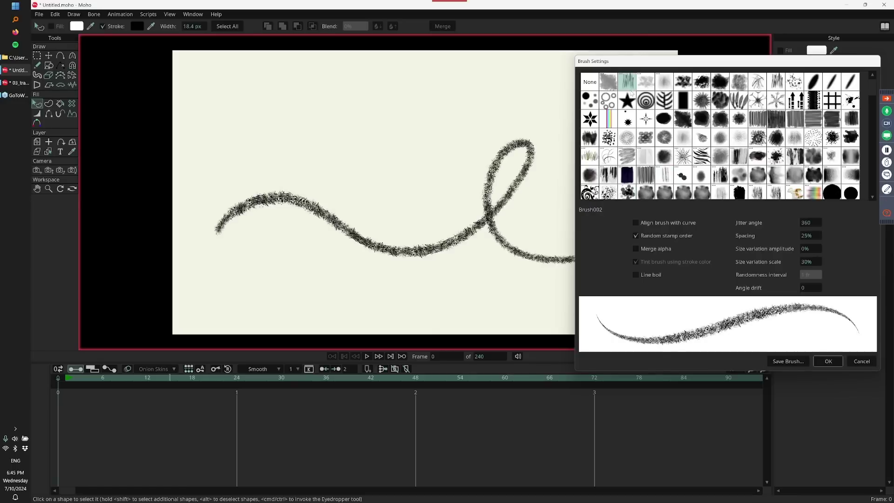
pyautogui.moveTo(872, 91); pyautogui.dragTo(866, 167)
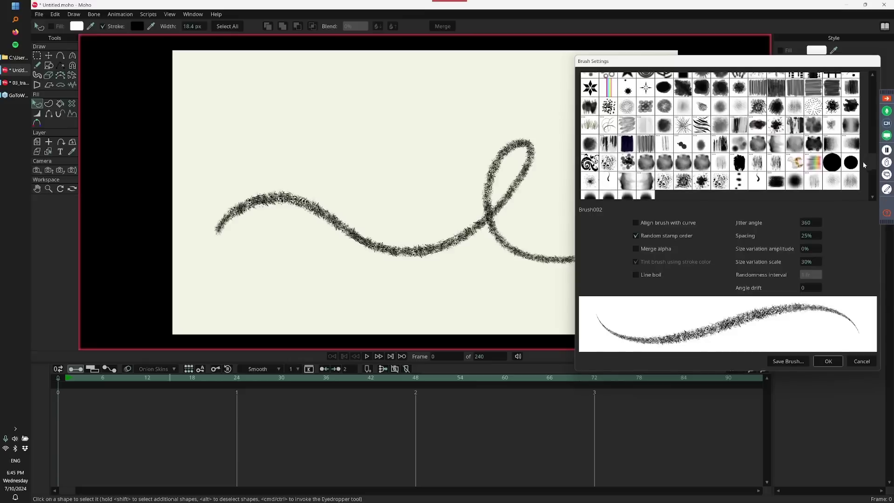
pyautogui.click(743, 181)
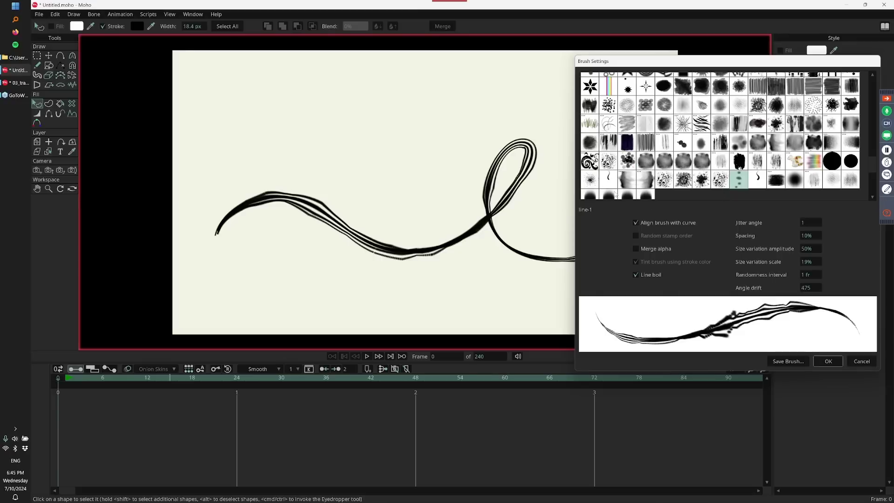
# Choose the "Untitled - Frame 0" hair brush, set its jitter angle to 190 and align it with the curve
pyautogui.click(608, 179)
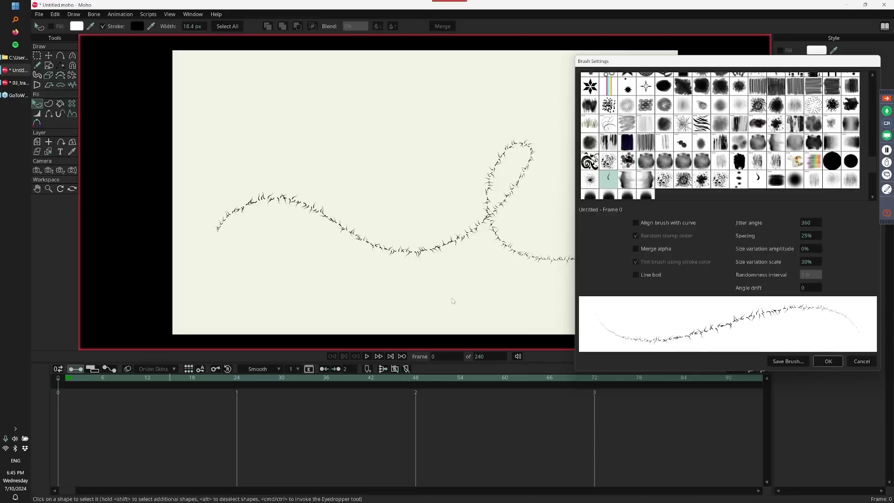
pyautogui.doubleClick(810, 222)
pyautogui.write('190')
pyautogui.press('Return')
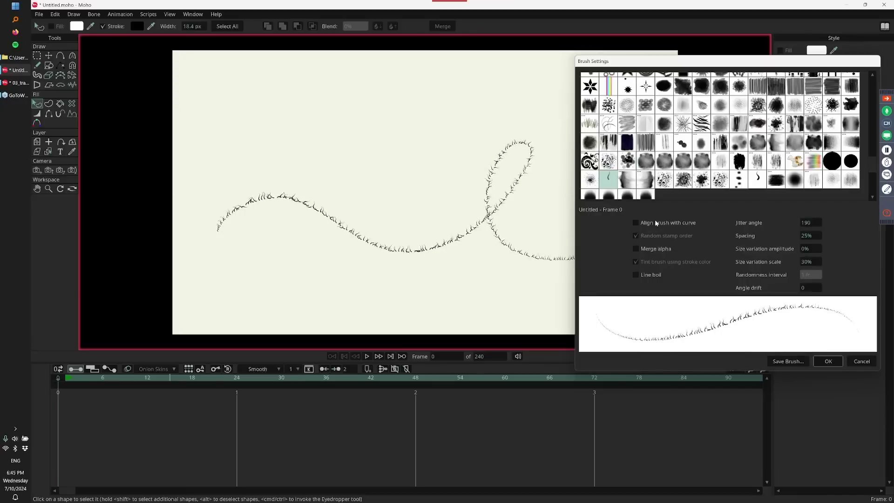
pyautogui.click(635, 223)
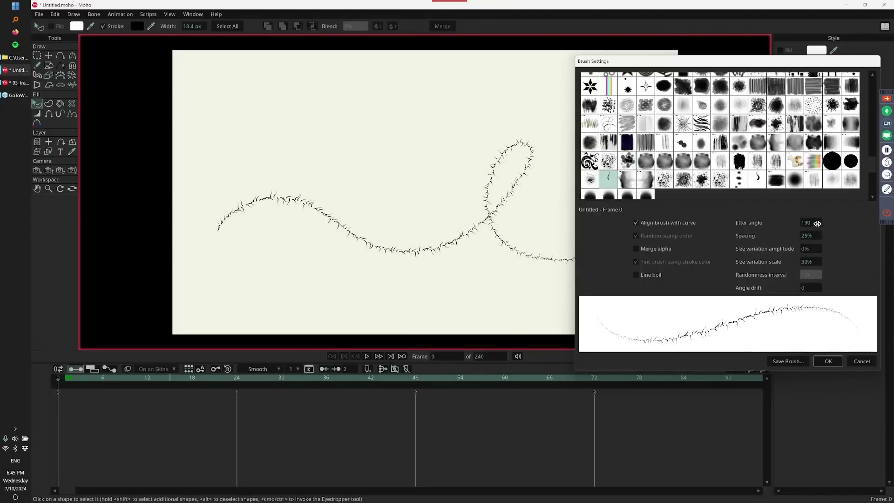
# Reduce the hair brush's spacing to 4% and apply the brush to the stroke
pyautogui.doubleClick(811, 236)
pyautogui.moveTo(815, 236); pyautogui.dragTo(759, 262)
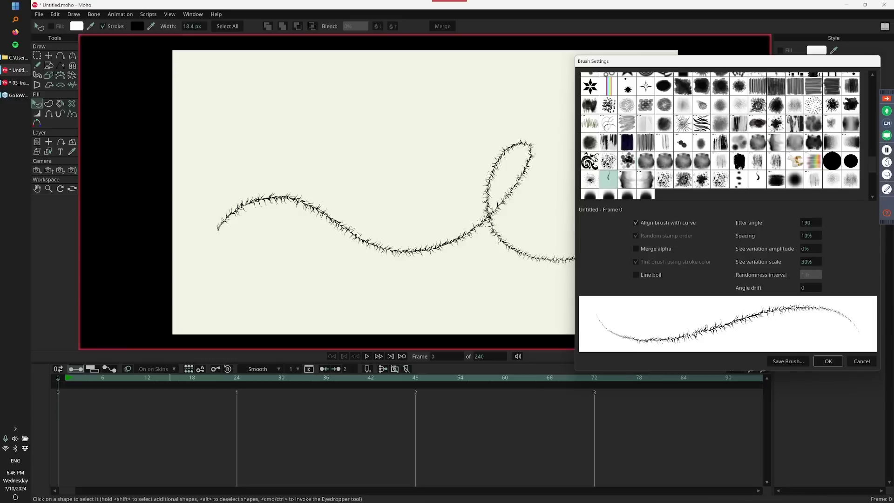
pyautogui.moveTo(818, 236)
pyautogui.mouseDown()
pyautogui.moveTo(767, 254)
pyautogui.moveTo(797, 243)
pyautogui.mouseUp()
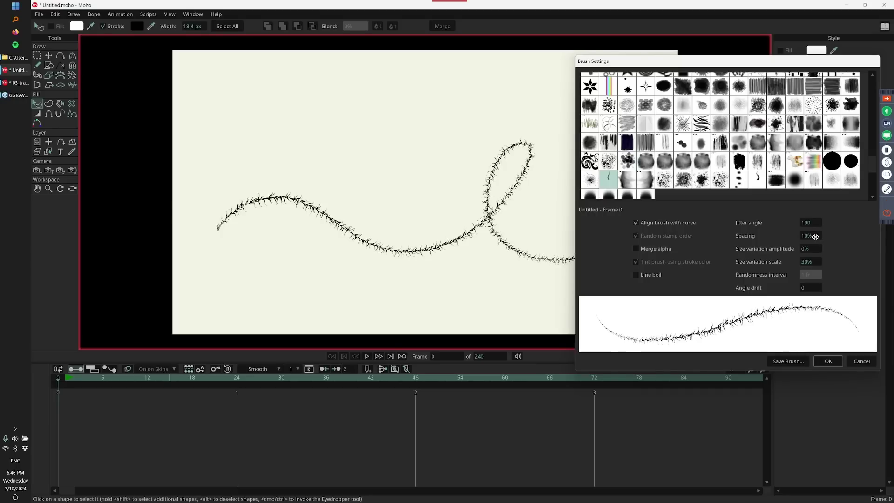
pyautogui.moveTo(816, 237); pyautogui.dragTo(790, 250)
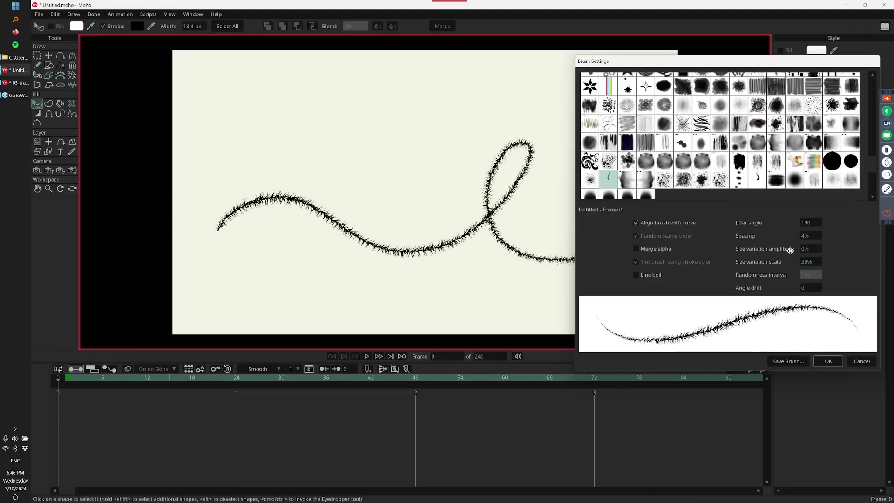
pyautogui.click(829, 361)
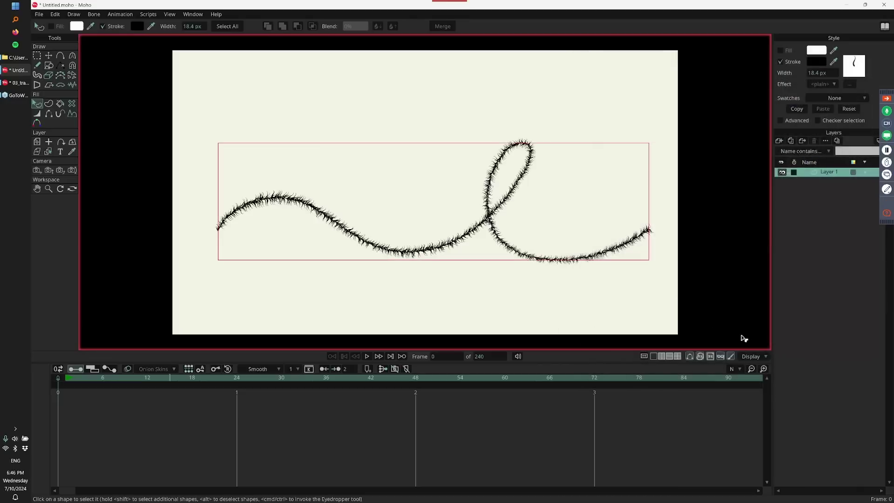
# Widen the hairy stroke along its whole length and place a duplicate of it above the original
pyautogui.press('w')
pyautogui.moveTo(470, 293)
pyautogui.mouseDown()
pyautogui.moveTo(542, 298)
pyautogui.moveTo(519, 238)
pyautogui.moveTo(517, 250)
pyautogui.mouseUp()
pyautogui.press('t')
# Increase the brush spacing of the upper stroke so its hairs are sparser than on the lower one
pyautogui.press('q')
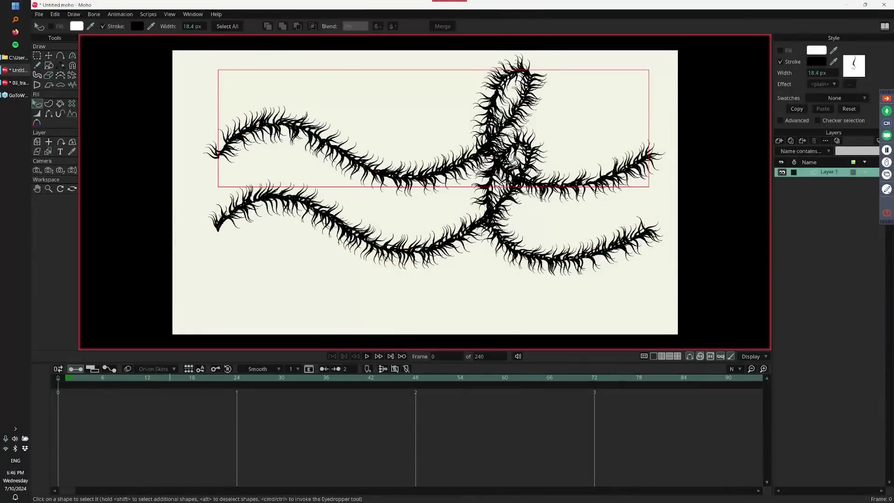
pyautogui.click(851, 75)
pyautogui.moveTo(808, 236); pyautogui.dragTo(833, 237)
pyautogui.click(828, 361)
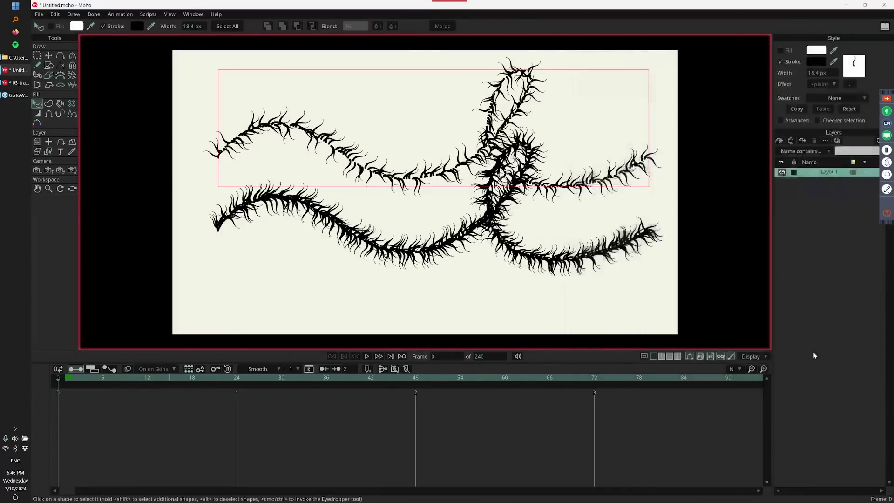
# Move the lower hairy stroke further down, away from the upper one, and clear the selection
pyautogui.press('g')
pyautogui.click(603, 261)
pyautogui.press('t')
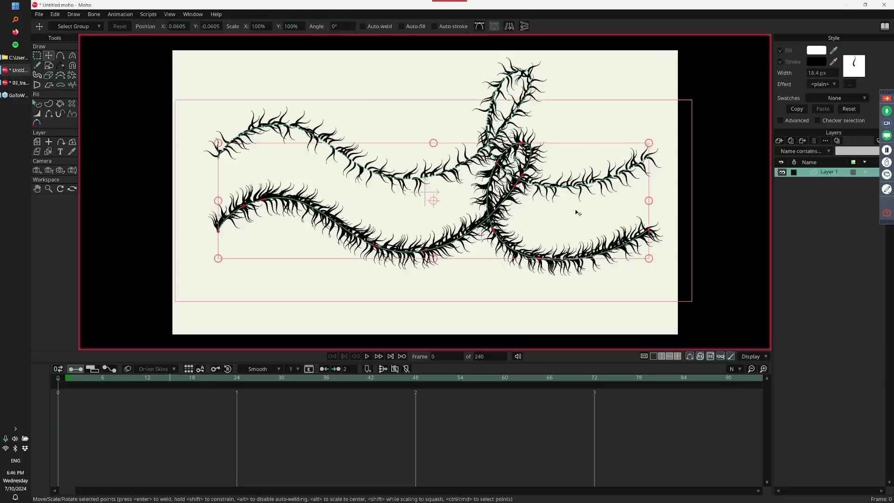
pyautogui.moveTo(576, 211); pyautogui.dragTo(570, 265)
pyautogui.press('g')
pyautogui.click(511, 159)
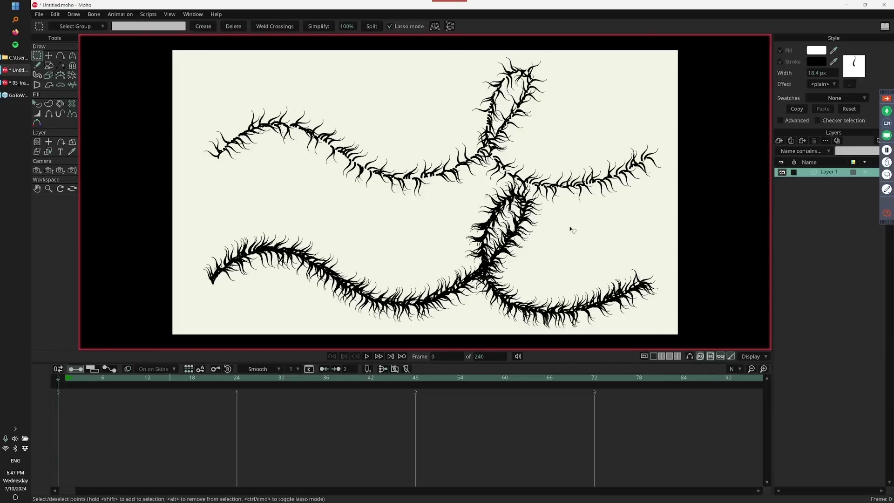
# Select both stroke shapes and try the Rainbow Lens brush on them with a tighter spacing
pyautogui.press('q')
pyautogui.click(565, 186)
pyautogui.keyDown('shift'); pyautogui.click(520, 232); pyautogui.keyUp('shift')
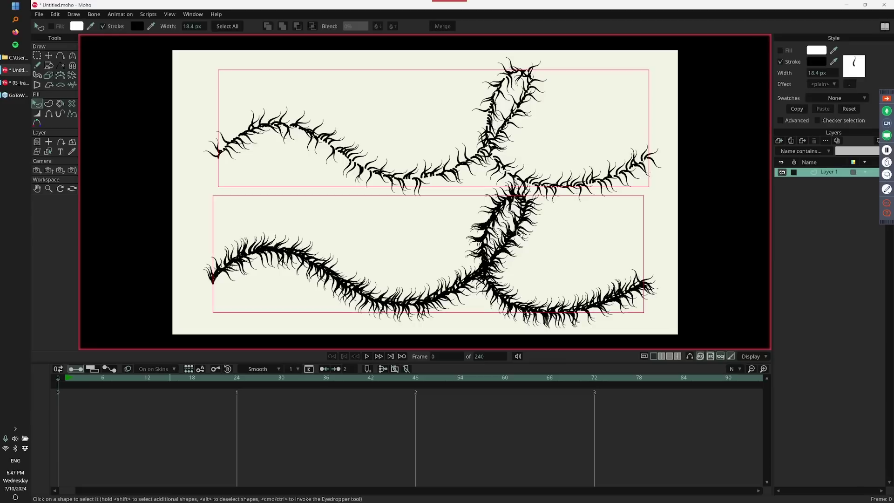
pyautogui.click(859, 65)
pyautogui.click(813, 195)
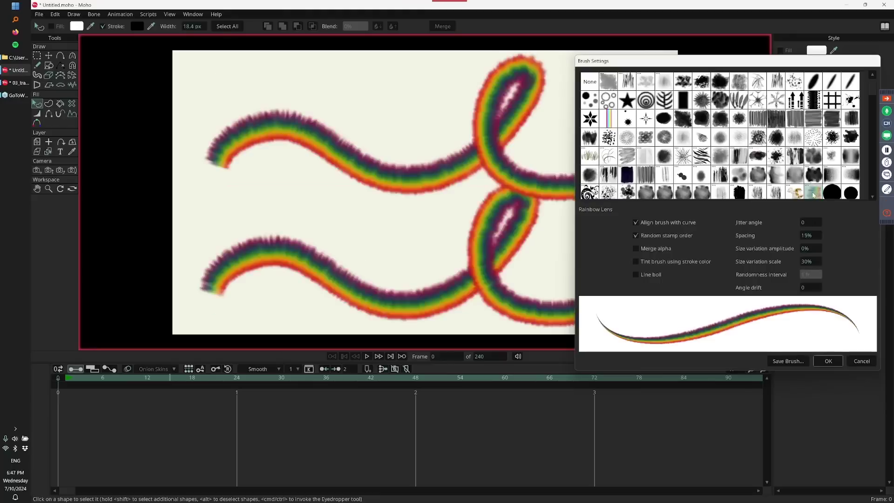
pyautogui.moveTo(813, 233); pyautogui.dragTo(796, 247)
# Apply the rainbow-striped Brush541 with 10% spacing to both strokes and set their width to 23 px
pyautogui.click(608, 119)
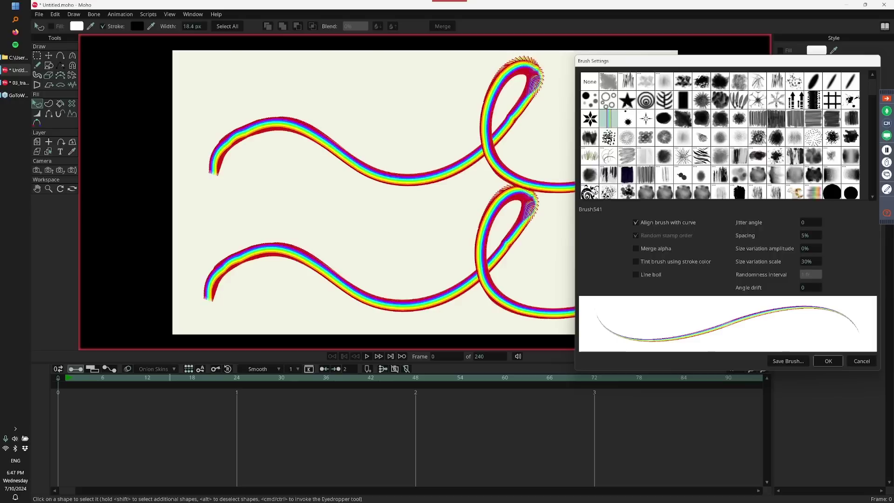
pyautogui.moveTo(812, 237); pyautogui.dragTo(832, 238)
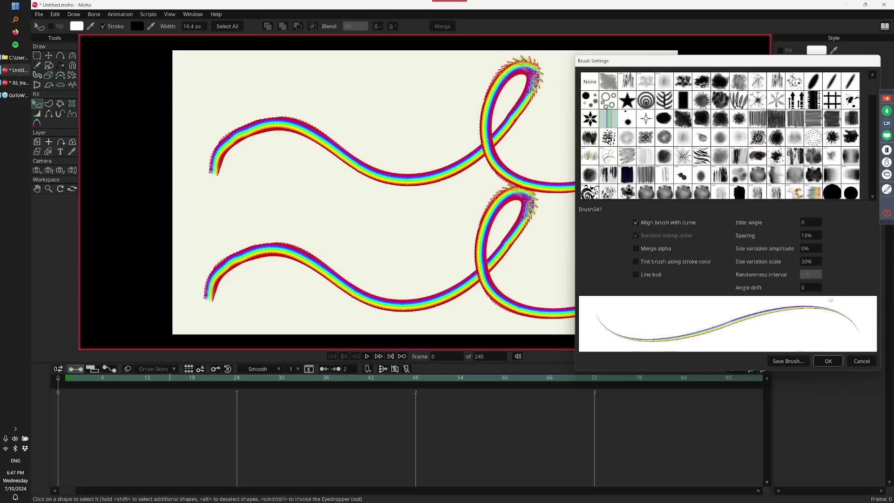
pyautogui.click(827, 361)
pyautogui.moveTo(819, 72)
pyautogui.mouseDown()
pyautogui.moveTo(853, 75)
pyautogui.moveTo(842, 88)
pyautogui.mouseUp()
pyautogui.press('g')
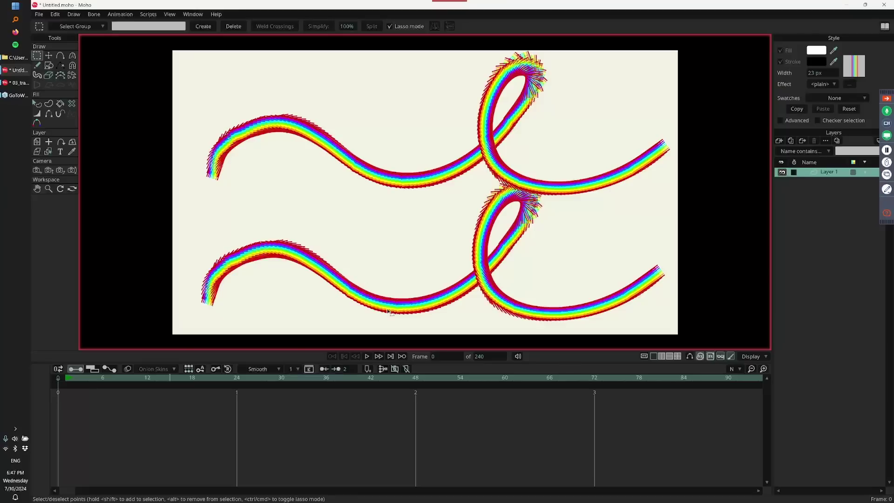
# Set the brush spacing of the lower rainbow stroke to 3%
pyautogui.press('q')
pyautogui.click(490, 270)
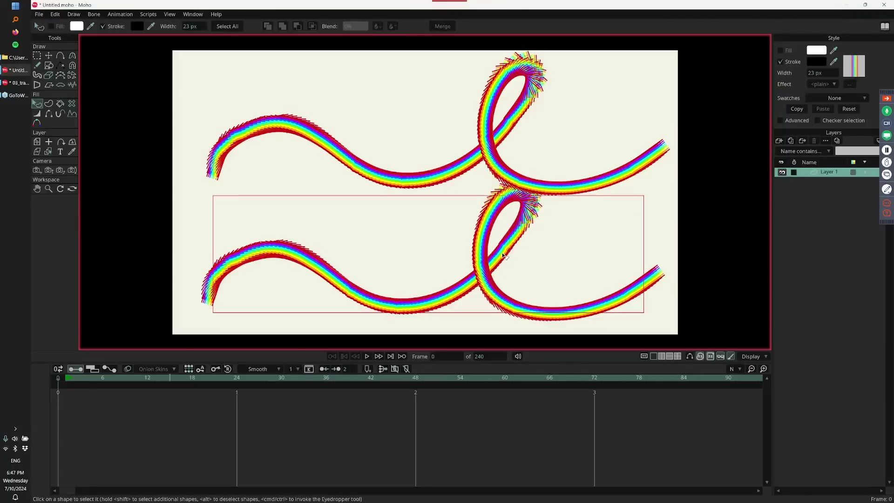
pyautogui.click(854, 70)
pyautogui.moveTo(810, 235); pyautogui.dragTo(784, 245)
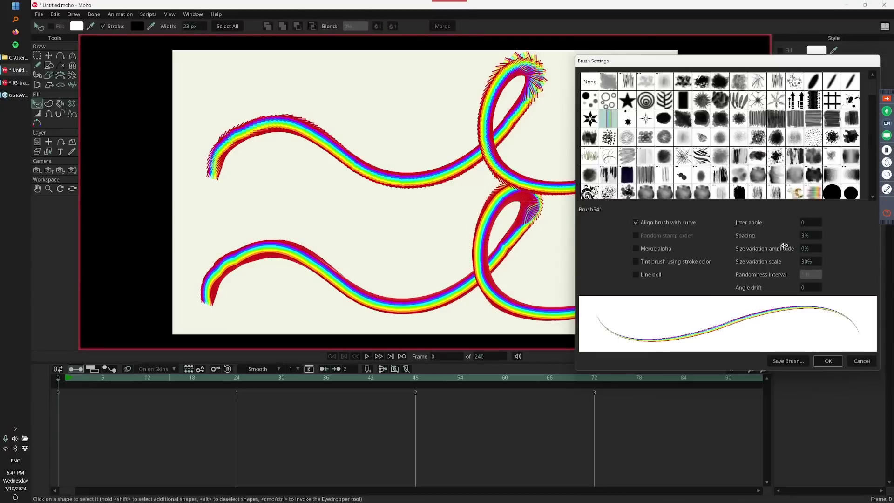
pyautogui.click(827, 360)
# Remove the loop from the lower rainbow stroke so it runs as one open wave
pyautogui.press('t')
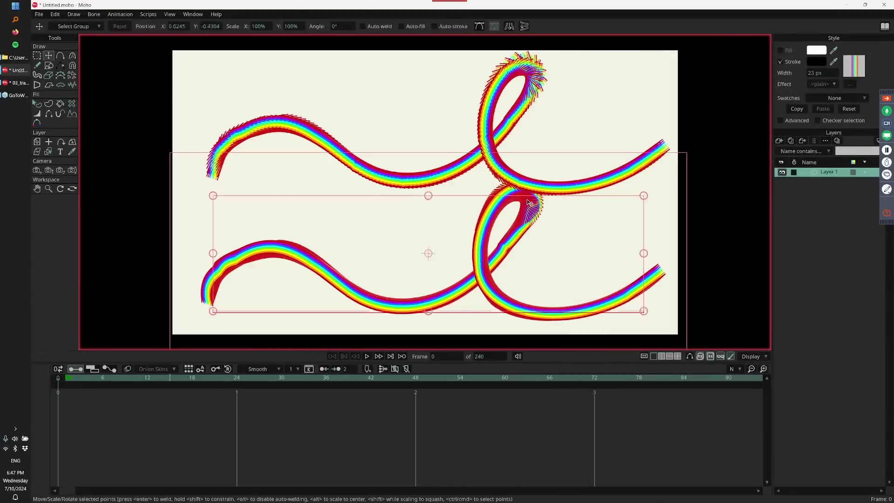
pyautogui.click(532, 205)
pyautogui.moveTo(532, 204)
pyautogui.mouseDown()
pyautogui.moveTo(513, 219)
pyautogui.moveTo(515, 208)
pyautogui.moveTo(520, 241)
pyautogui.moveTo(493, 261)
pyautogui.moveTo(510, 262)
pyautogui.mouseUp()
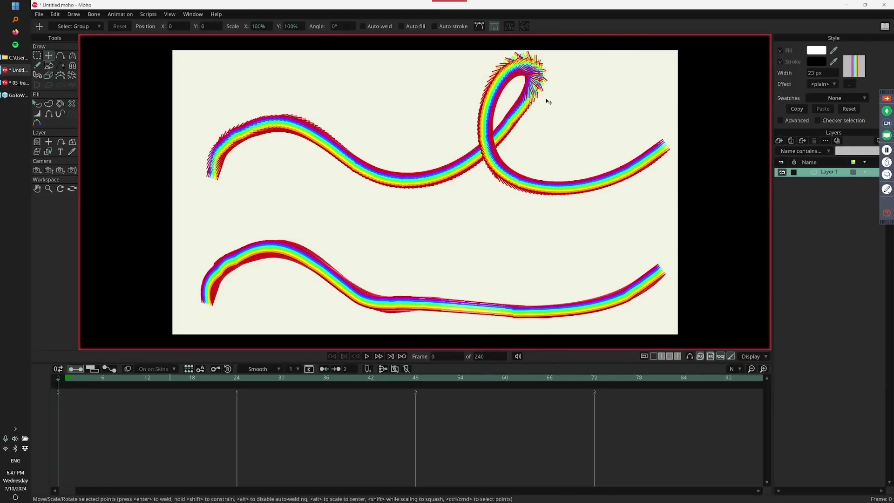
# Delete the loop's points from the upper rainbow stroke so it matches the lower wave
pyautogui.press('g')
pyautogui.hotkey('ctrl', 'z')
pyautogui.press('h')
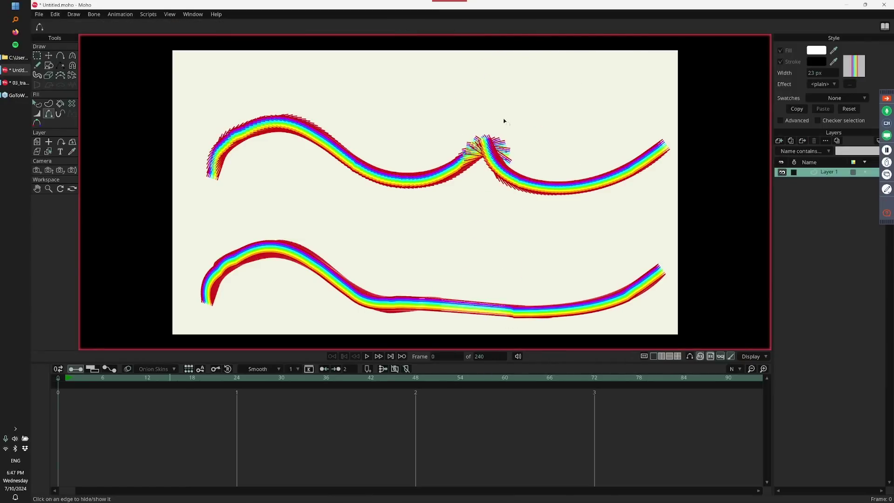
pyautogui.click(540, 166)
pyautogui.click(535, 161)
pyautogui.press('g')
pyautogui.moveTo(535, 160)
pyautogui.mouseDown()
pyautogui.moveTo(461, 182)
pyautogui.moveTo(537, 175)
pyautogui.mouseUp()
pyautogui.press('Delete')
pyautogui.press('t')
# Move the lower rainbow stroke up close beneath the upper one to compare their brush spacing
pyautogui.scroll(3, 367, 300)
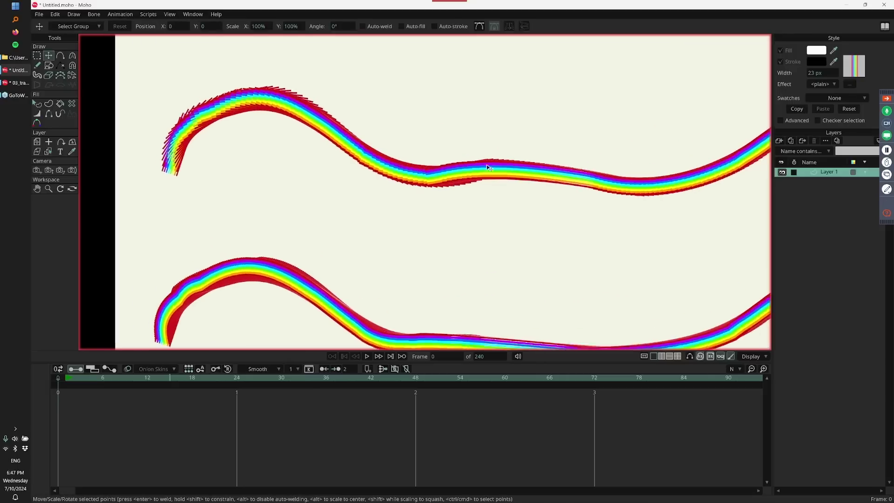
pyautogui.press('g')
pyautogui.press('t')
pyautogui.moveTo(340, 290); pyautogui.dragTo(443, 194)
pyautogui.scroll(2, 443, 194)
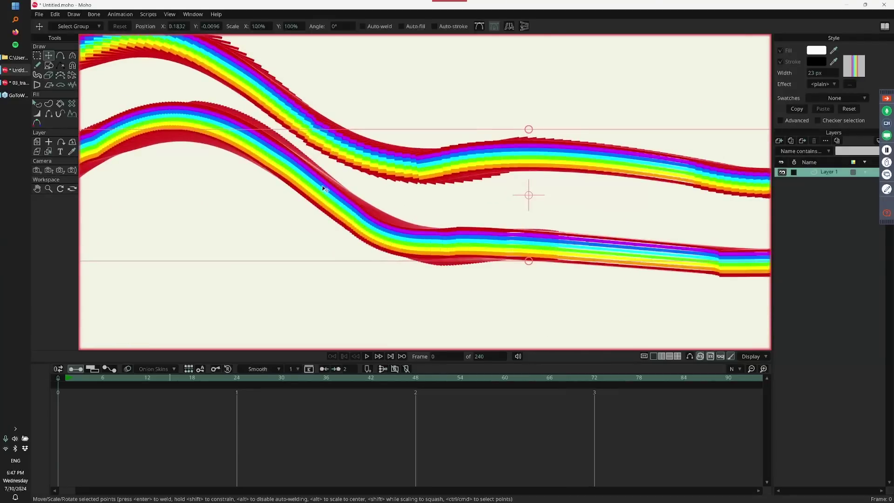
pyautogui.moveTo(353, 211); pyautogui.dragTo(346, 220)
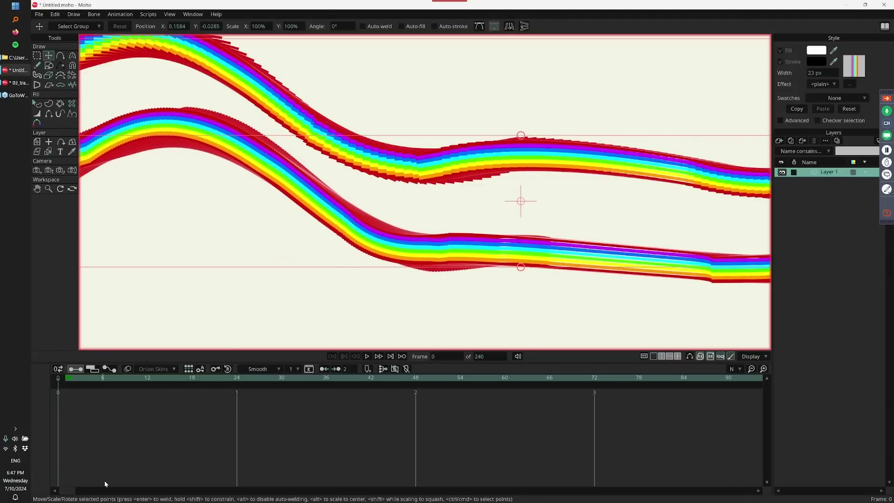
pyautogui.scroll(-3, 581, 232)
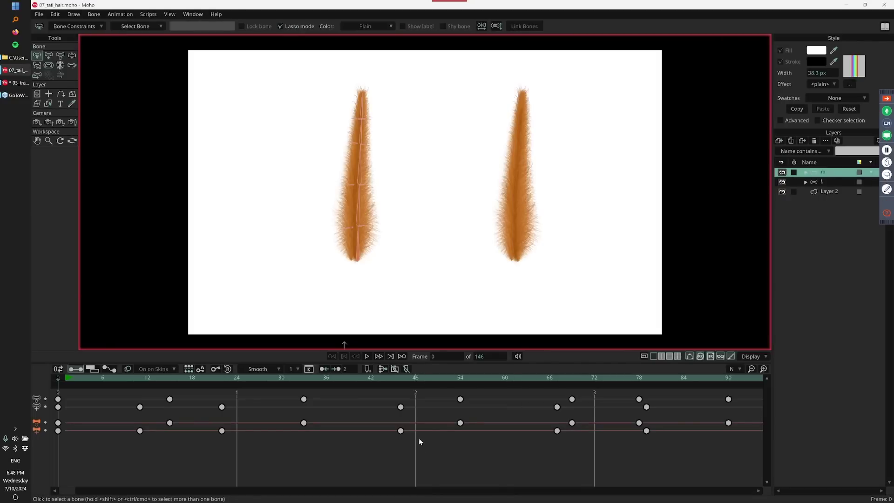
# Play the 07_tail_hair.moho animation, then hide tail layer L and examine the remaining tail's hair at frame 110
pyautogui.press('space')
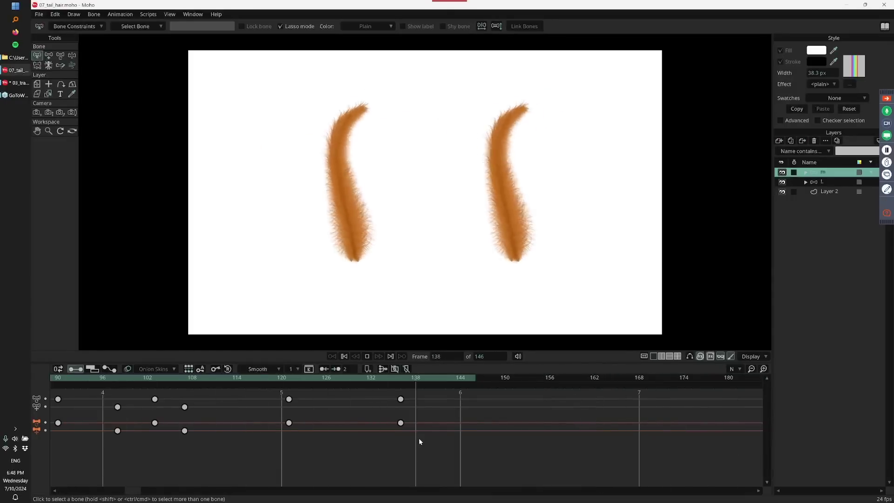
pyautogui.click(782, 182)
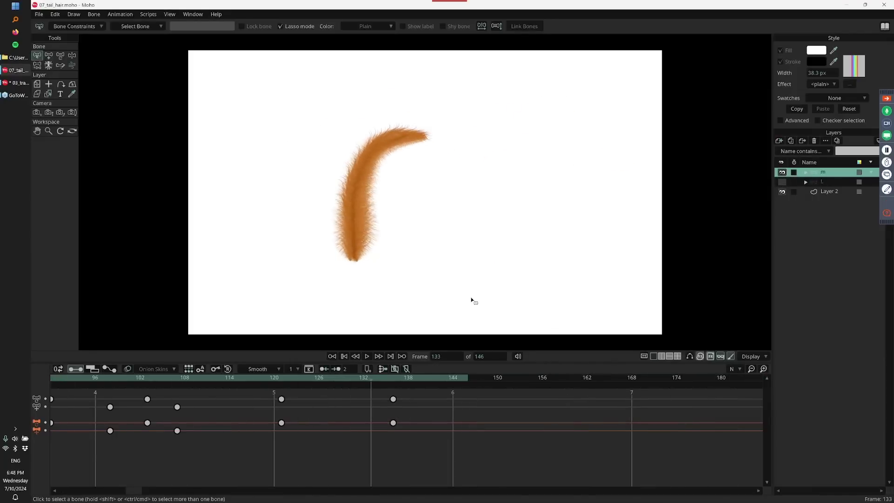
pyautogui.moveTo(61, 379); pyautogui.dragTo(229, 390)
pyautogui.scroll(4, 415, 251)
pyautogui.moveTo(379, 205); pyautogui.dragTo(510, 258)
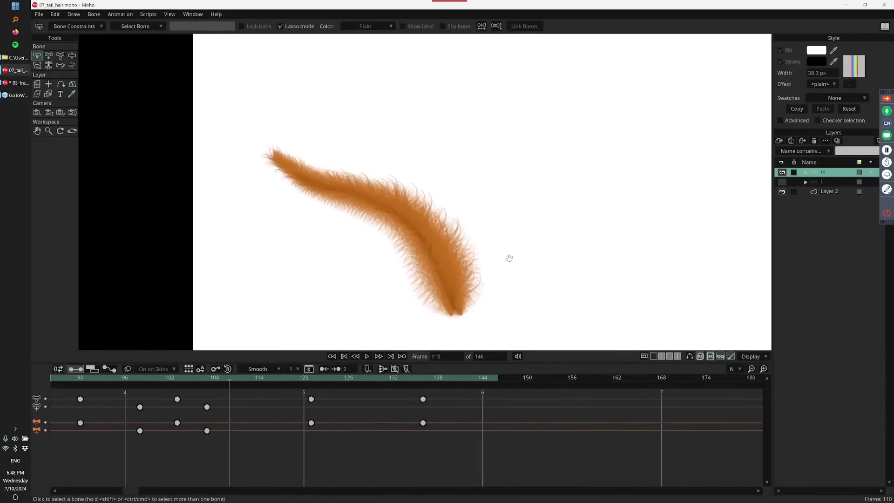
pyautogui.scroll(2, 509, 258)
pyautogui.click(122, 492)
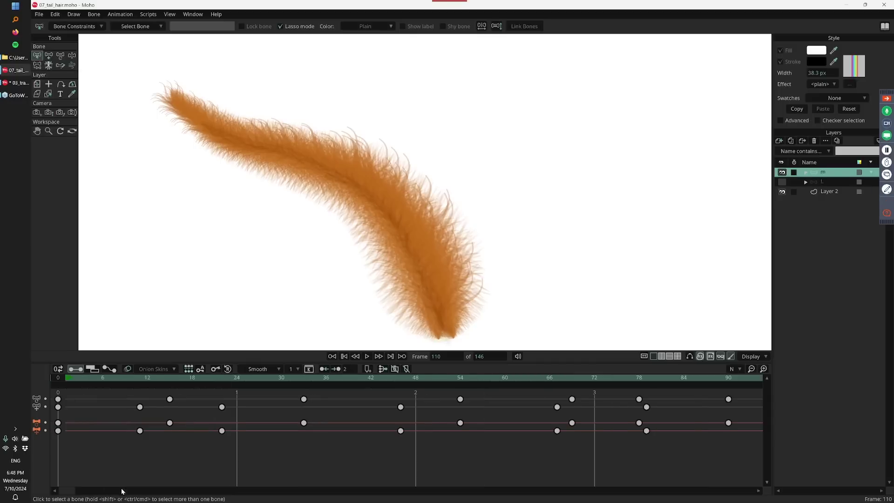
# Scrub and play the remaining tail's animation from its beginning, then return to frame 0
pyautogui.moveTo(73, 391); pyautogui.dragTo(263, 373)
pyautogui.press('space')
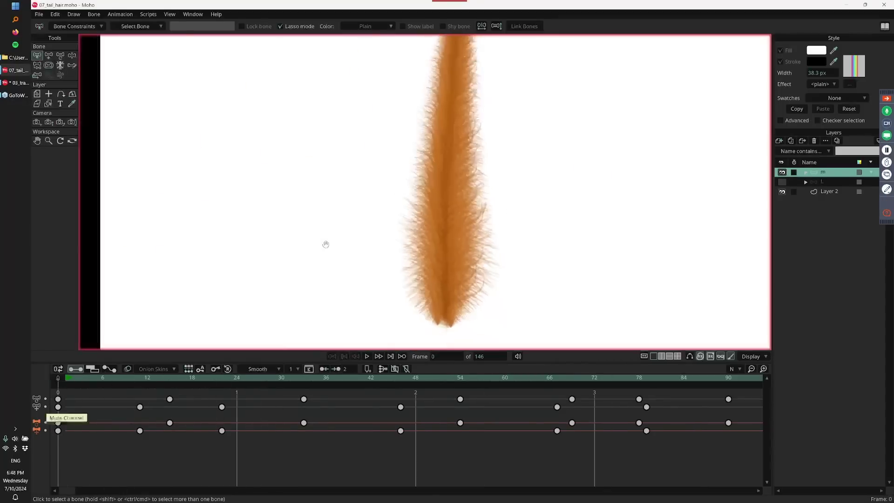
pyautogui.press('space')
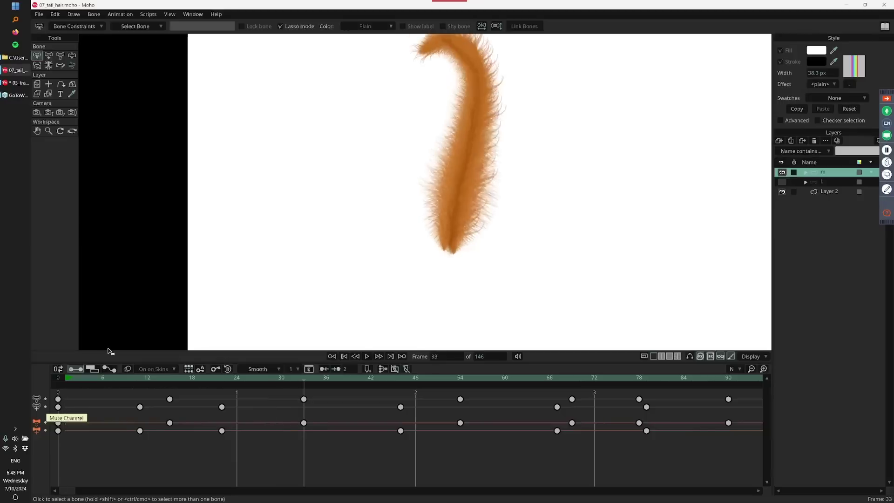
pyautogui.click(126, 15)
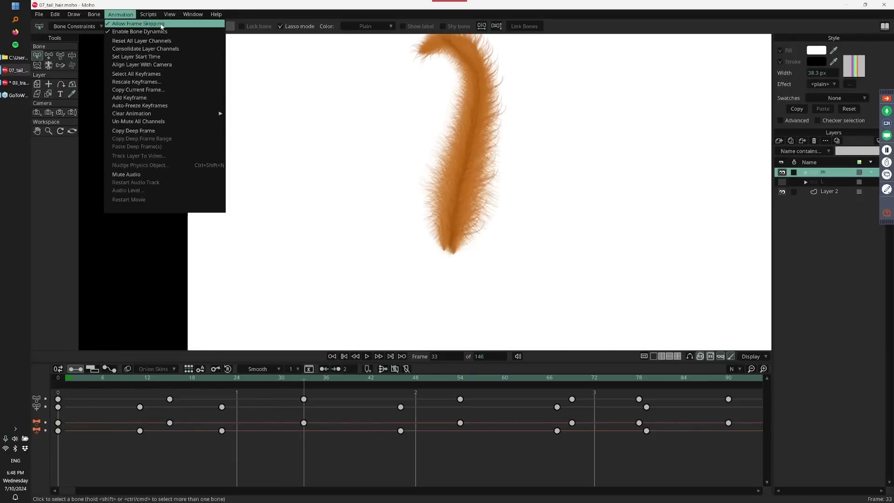
pyautogui.click(66, 378)
pyautogui.press('space')
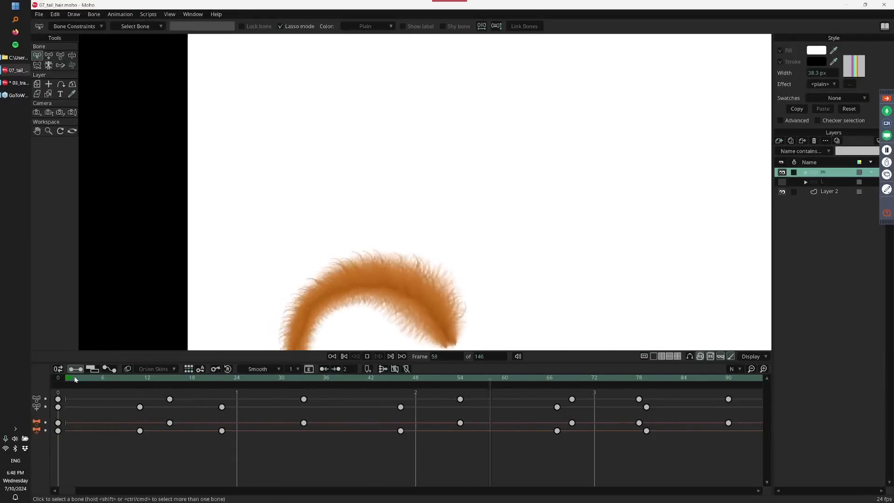
pyautogui.hotkey('shift', 'ctrl', 'Left')
# Select the hair stroke in the topmost sublayer of bone layer m and hide the group's Layer 1 and Layer 2
pyautogui.click(805, 173)
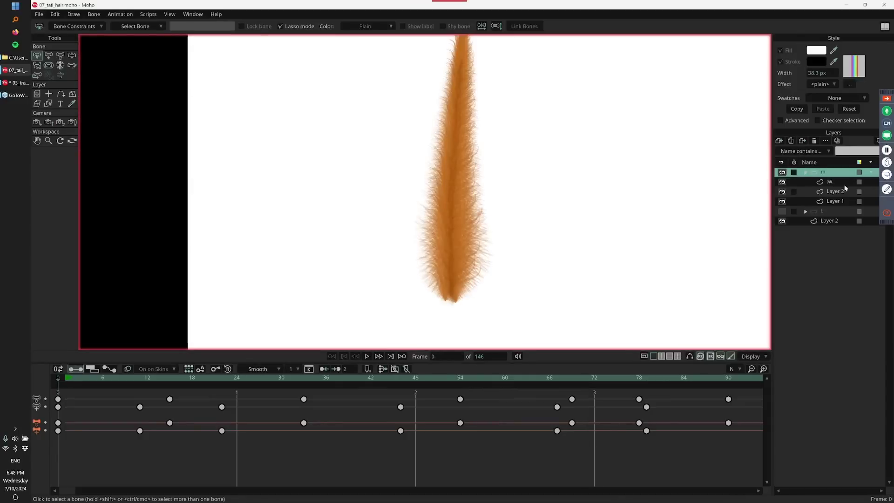
pyautogui.click(827, 182)
pyautogui.click(455, 210)
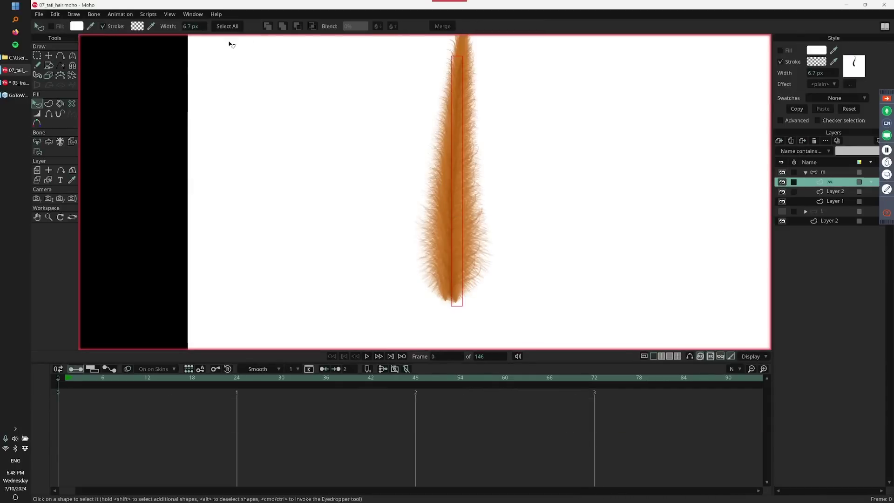
pyautogui.click(782, 201)
pyautogui.click(782, 192)
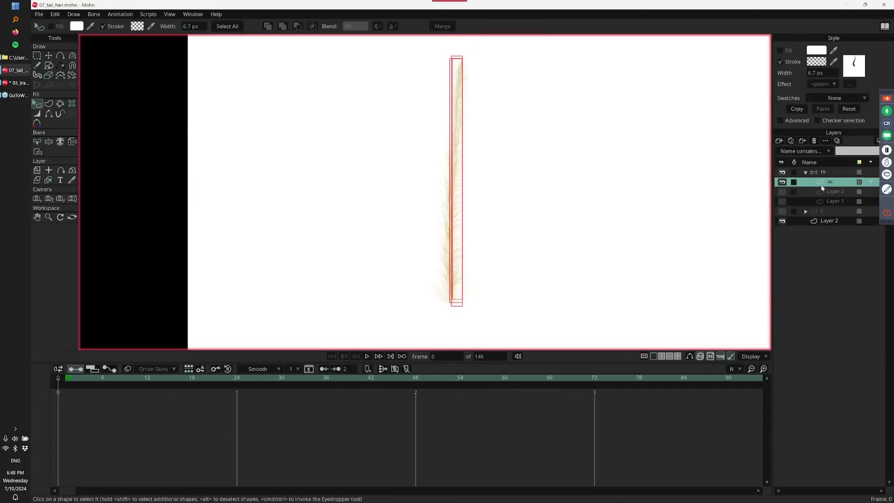
pyautogui.rightClick(822, 188)
pyautogui.moveTo(833, 191)
pyautogui.click(799, 201)
# Set the hair stroke's colour to black (000000) with a higher alpha and look at its brush settings
pyautogui.click(816, 62)
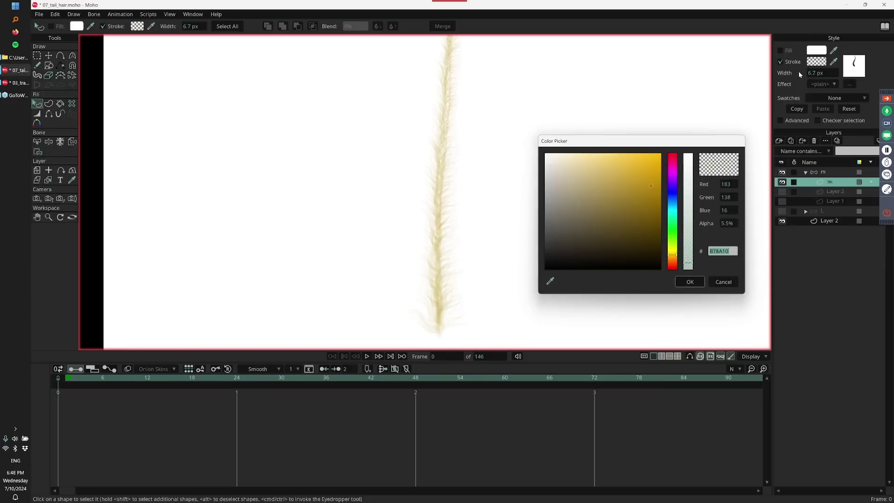
pyautogui.moveTo(652, 189)
pyautogui.mouseDown()
pyautogui.moveTo(645, 225)
pyautogui.moveTo(662, 281)
pyautogui.mouseUp()
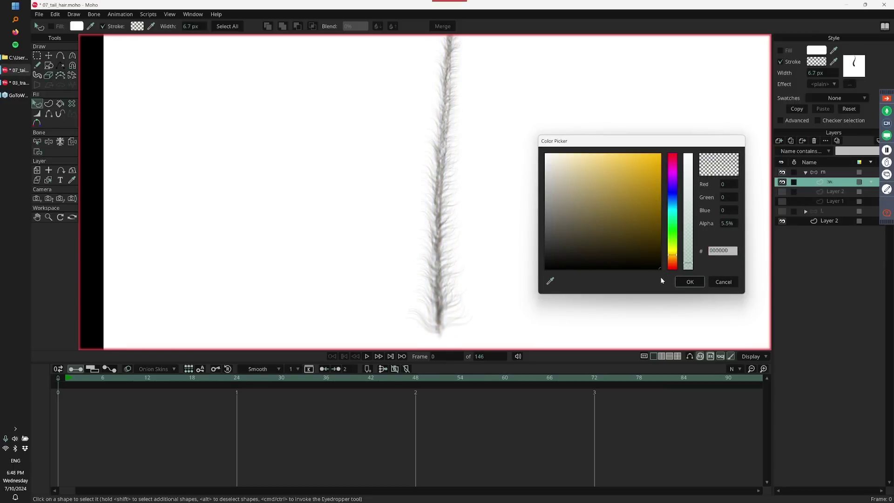
pyautogui.moveTo(690, 182); pyautogui.dragTo(686, 239)
pyautogui.click(690, 282)
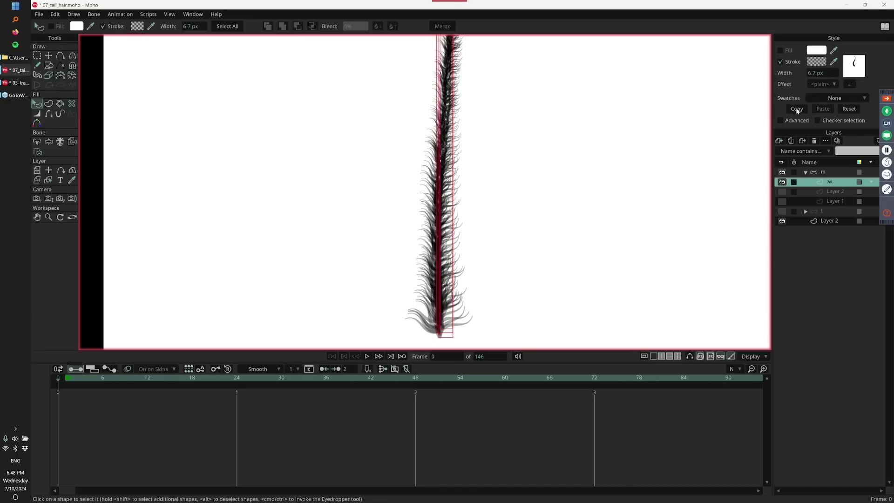
pyautogui.click(850, 70)
pyautogui.press('Escape')
# Create a new document and set its project dimensions to 600 by 600 px
pyautogui.hotkey('ctrl', 'n')
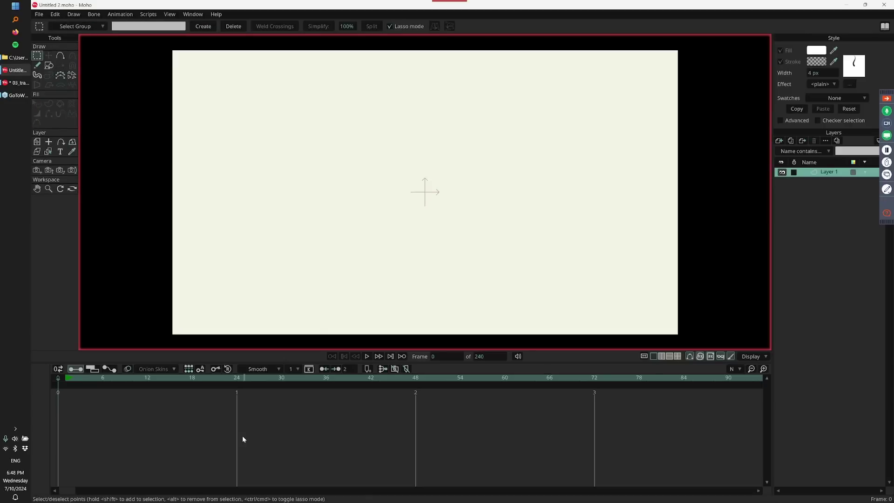
pyautogui.hotkey('ctrl', 'shift', 'p')
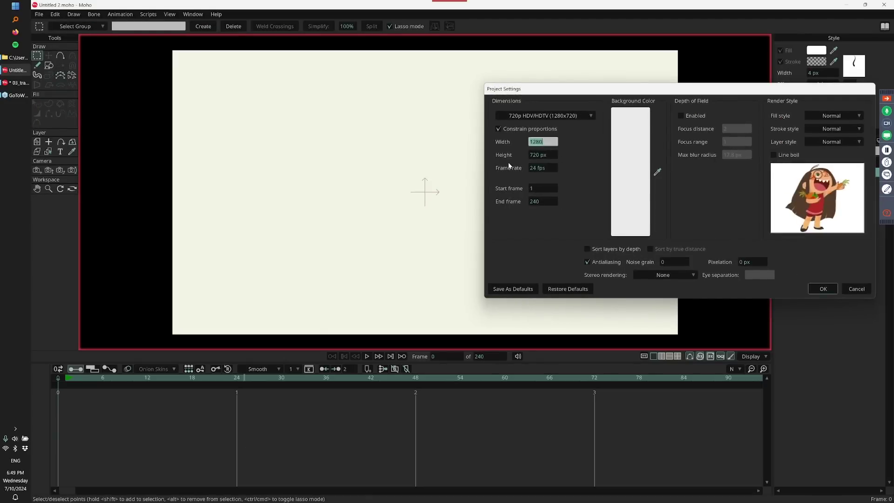
pyautogui.write('600')
pyautogui.press('Return')
pyautogui.click(545, 155)
pyautogui.write('6')
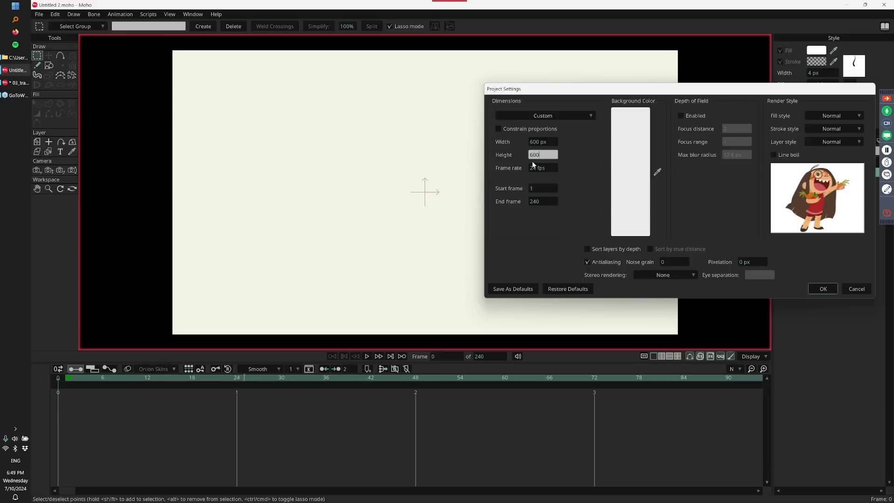
pyautogui.press('Return')
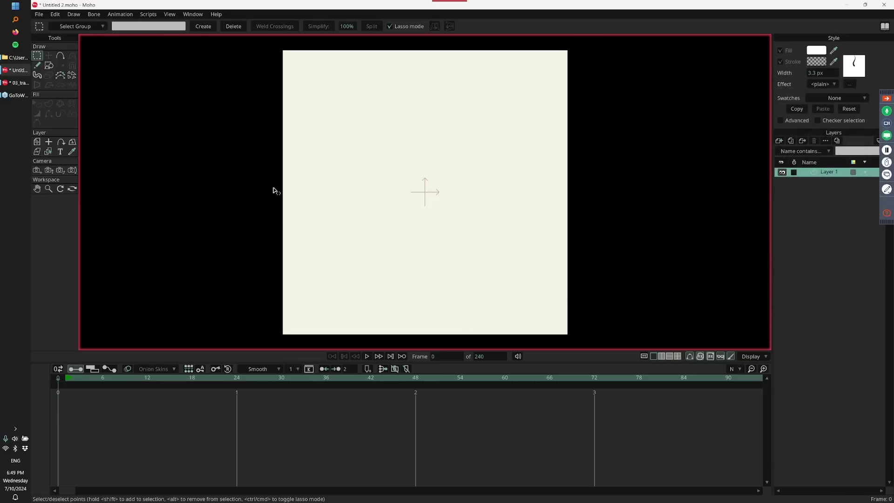
# Reset the style and draw a white filled rectangle covering the whole canvas
pyautogui.click(849, 109)
pyautogui.press('e')
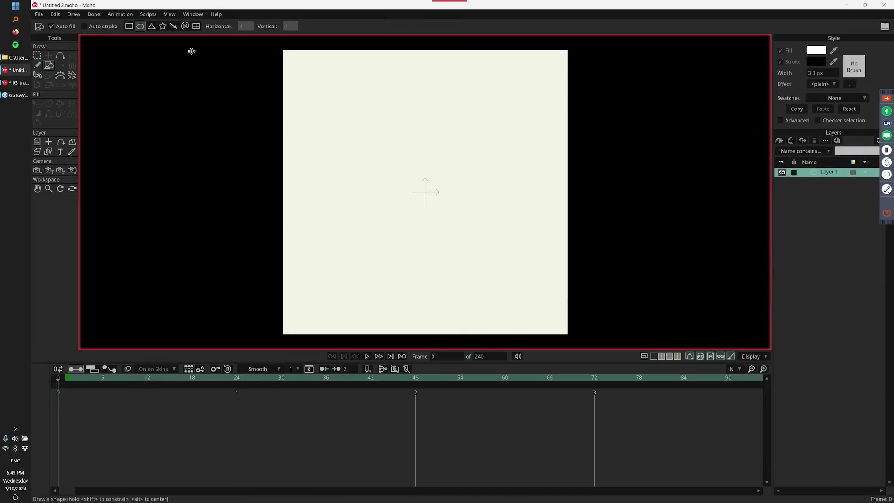
pyautogui.click(130, 26)
pyautogui.moveTo(263, 43)
pyautogui.mouseDown()
pyautogui.moveTo(540, 278)
pyautogui.moveTo(583, 350)
pyautogui.mouseUp()
# Draw four thick black freehand strokes on the canvas: a long wavy one and three shorter ones below it
pyautogui.press('f')
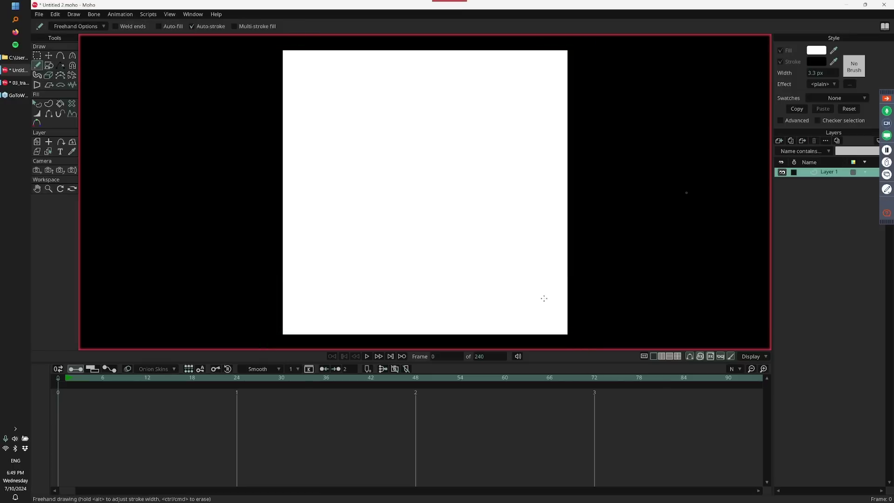
pyautogui.moveTo(421, 80)
pyautogui.mouseDown()
pyautogui.moveTo(404, 121)
pyautogui.moveTo(449, 231)
pyautogui.mouseUp()
pyautogui.moveTo(367, 191); pyautogui.dragTo(413, 260)
pyautogui.moveTo(489, 207); pyautogui.dragTo(491, 280)
pyautogui.moveTo(431, 301); pyautogui.dragTo(463, 297)
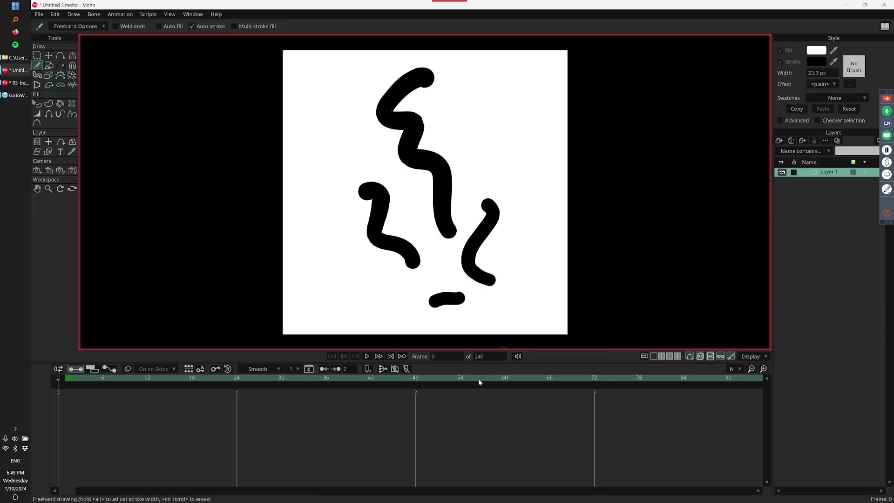
# Render the current frame and start saving the render as a PNG
pyautogui.hotkey('ctrl', 'r')
pyautogui.click(124, 364)
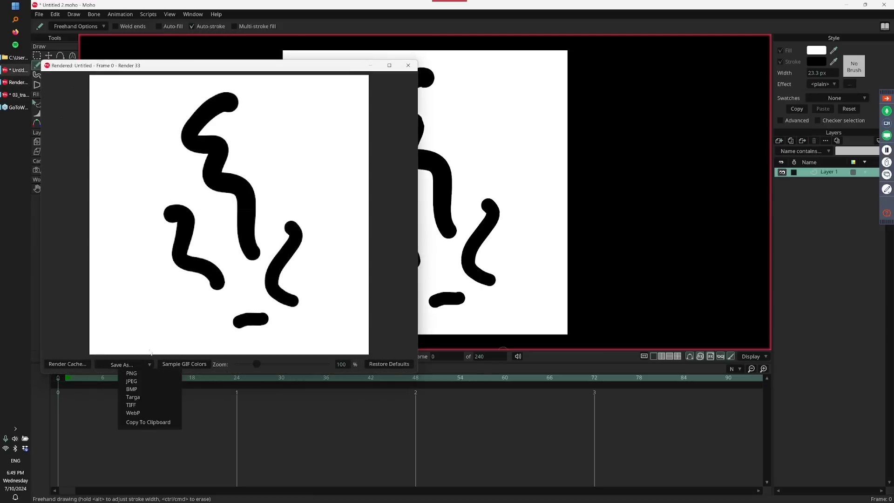
pyautogui.click(154, 373)
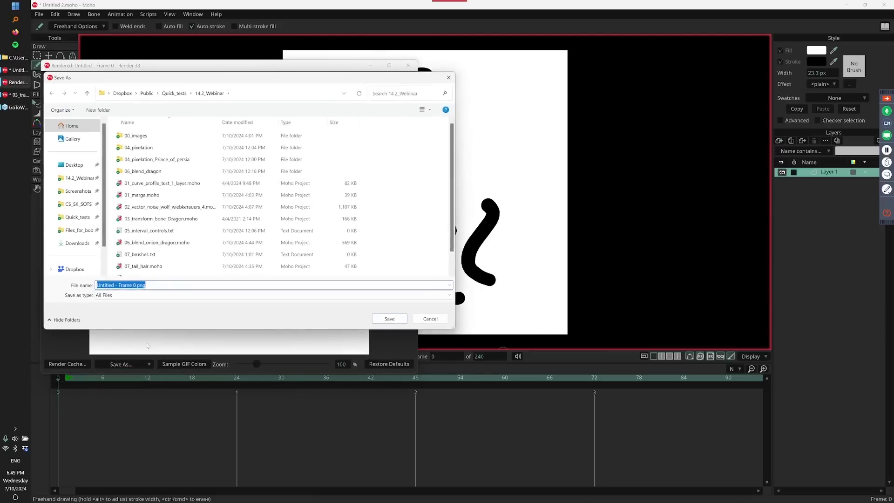
pyautogui.moveTo(215, 77); pyautogui.dragTo(318, 146)
# Save the render as adfjkhadf in the custom folder's Moho Pro Brushes folder and close the render window
pyautogui.click(15, 57)
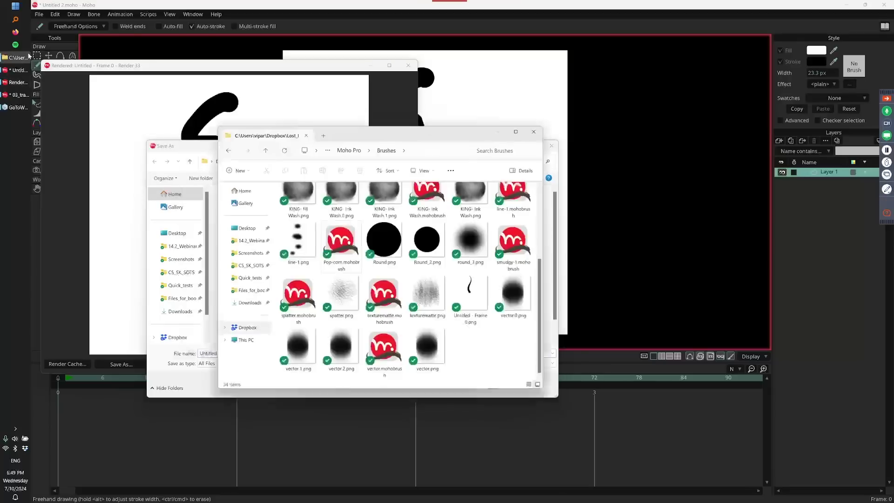
pyautogui.moveTo(475, 162); pyautogui.dragTo(492, 132)
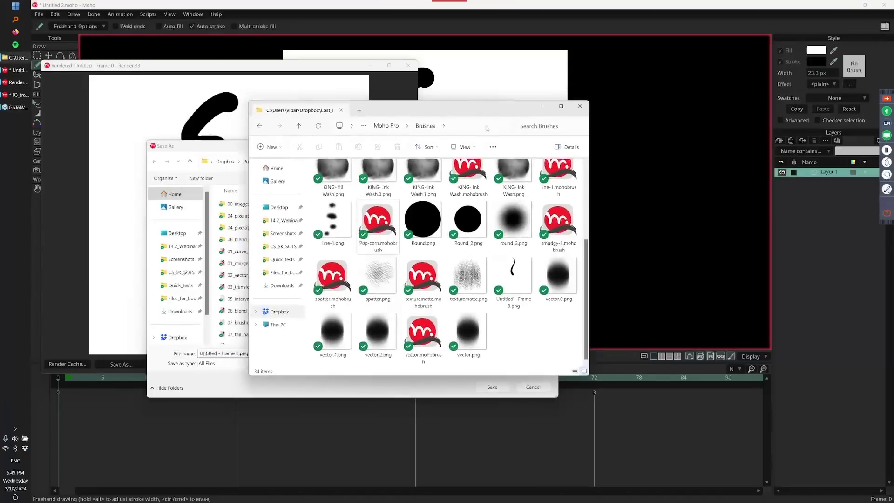
pyautogui.click(490, 130)
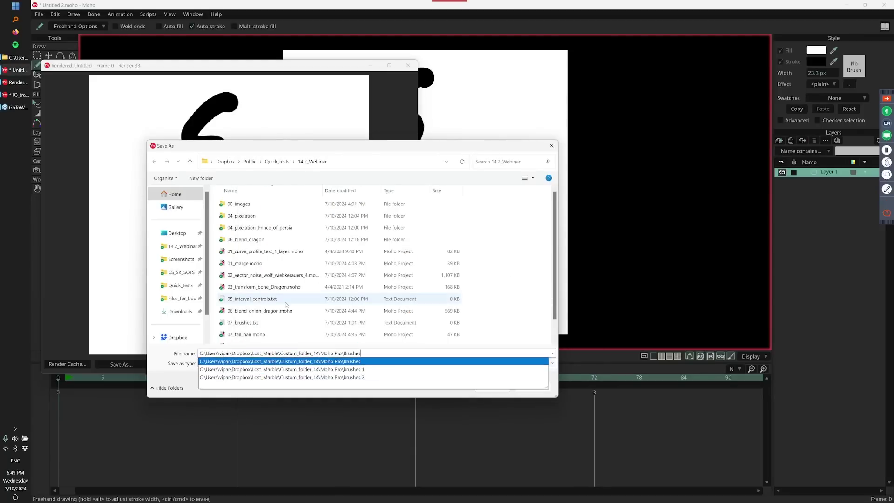
pyautogui.write('adfjkhadf')
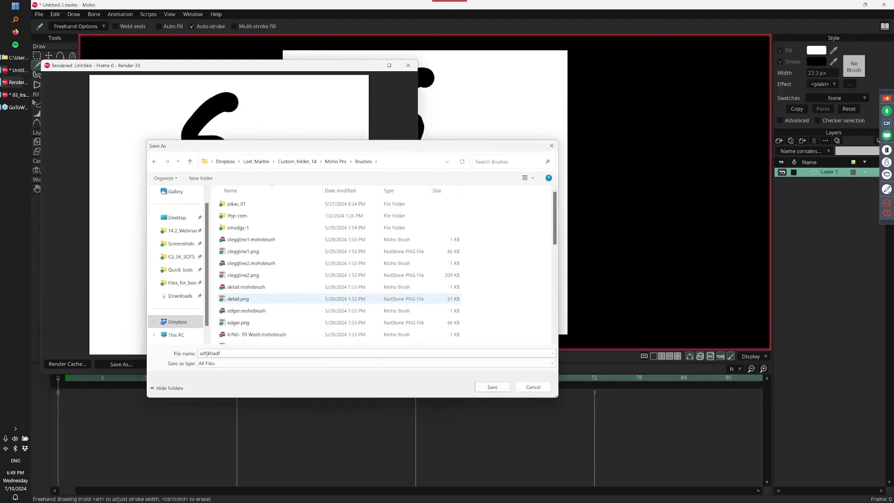
pyautogui.press('Escape')
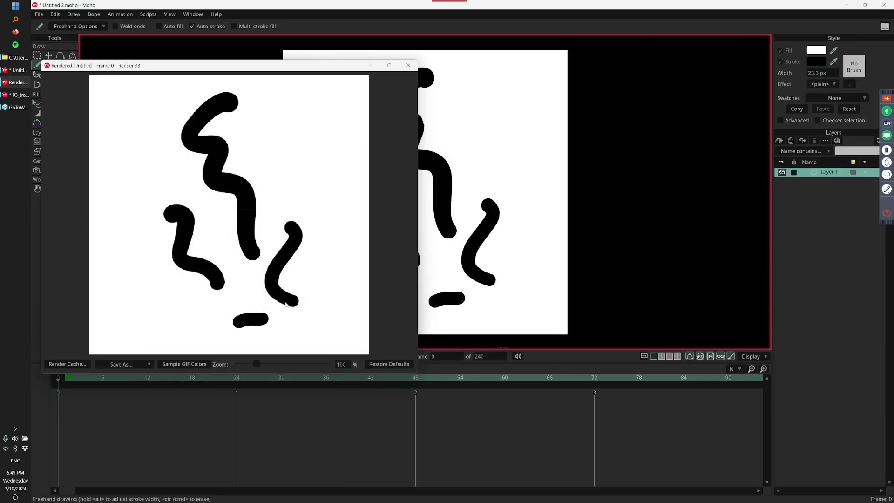
pyautogui.click(408, 67)
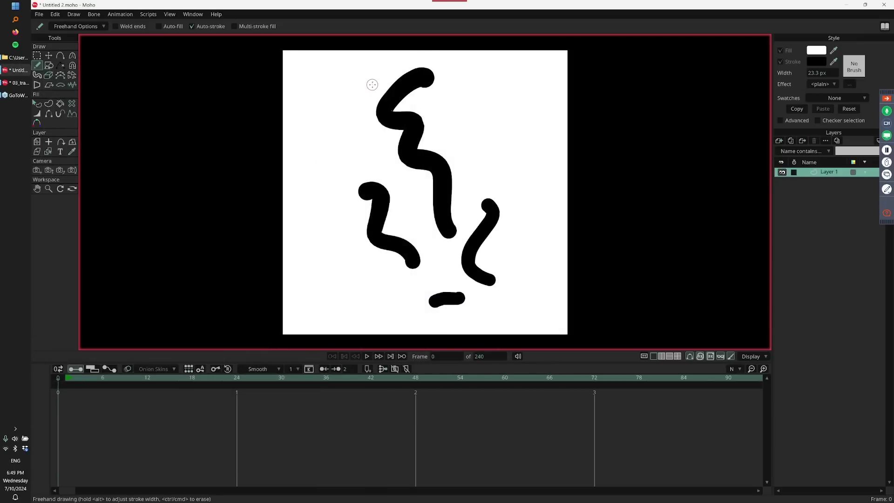
# Draw a wavy freehand stroke in a new document and apply the adfjkhadf brush to it with 12% spacing
pyautogui.hotkey('ctrl', 'n')
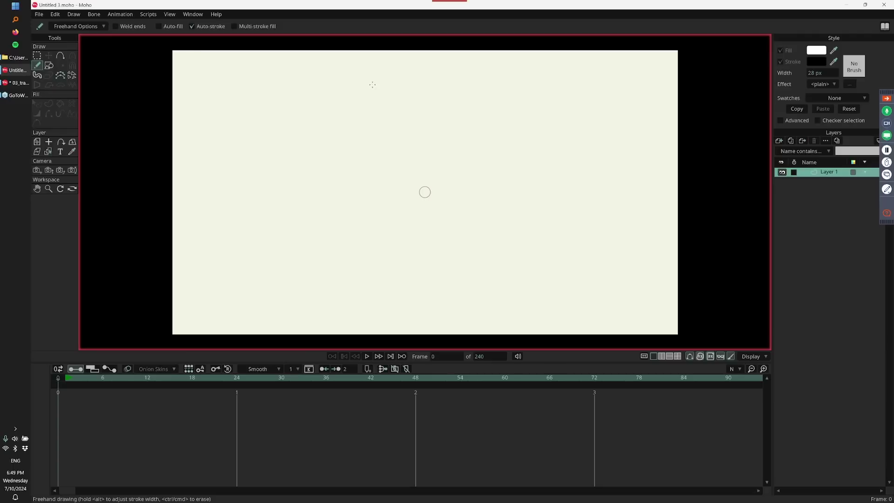
pyautogui.moveTo(260, 227)
pyautogui.mouseDown()
pyautogui.moveTo(268, 216)
pyautogui.moveTo(590, 233)
pyautogui.mouseUp()
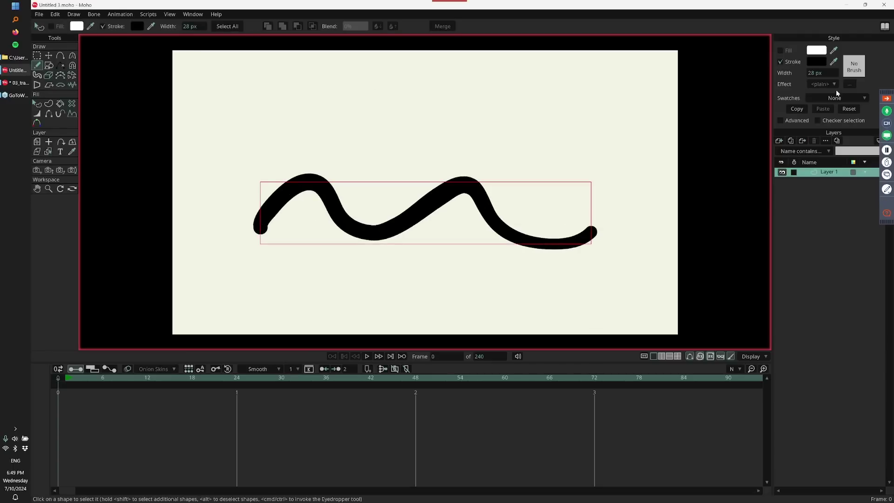
pyautogui.click(856, 67)
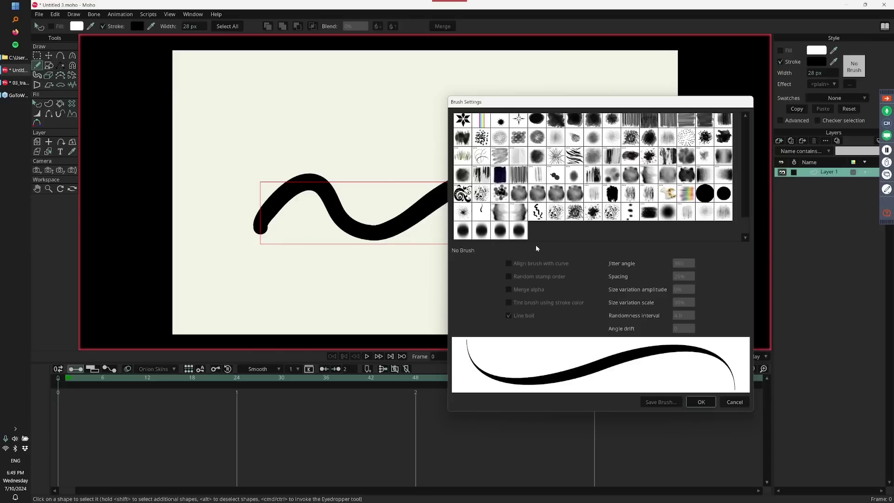
pyautogui.click(535, 213)
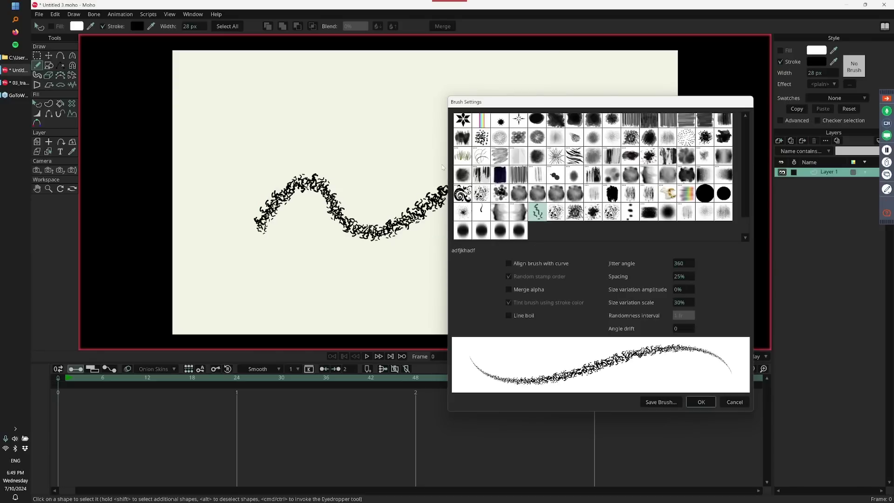
pyautogui.moveTo(684, 277); pyautogui.dragTo(633, 306)
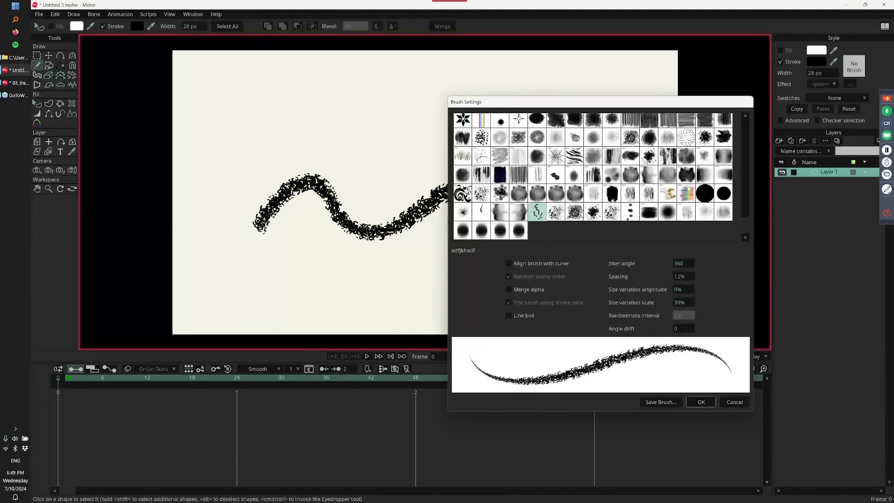
# Replace the wavy stroke's brush with the Pop-corn brush
pyautogui.moveTo(681, 103); pyautogui.dragTo(730, 89)
pyautogui.moveTo(740, 249)
pyautogui.mouseDown()
pyautogui.moveTo(812, 255)
pyautogui.moveTo(750, 246)
pyautogui.moveTo(724, 211)
pyautogui.mouseUp()
pyautogui.click(716, 179)
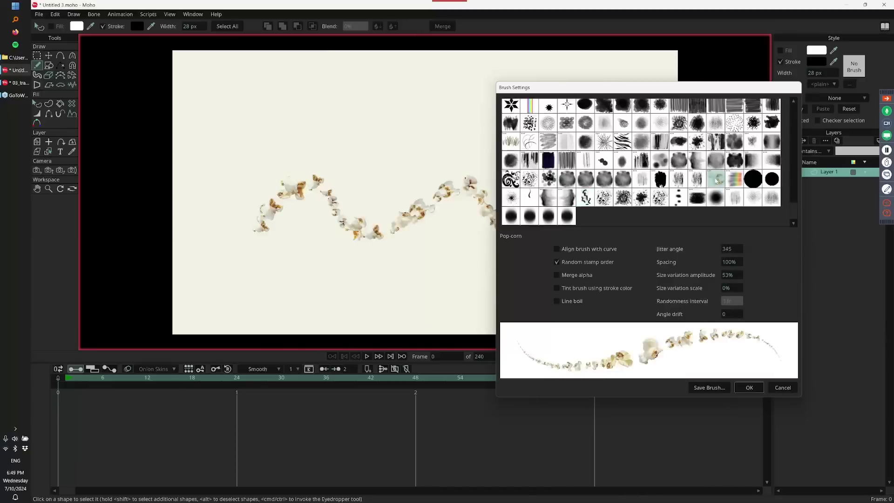
pyautogui.click(750, 388)
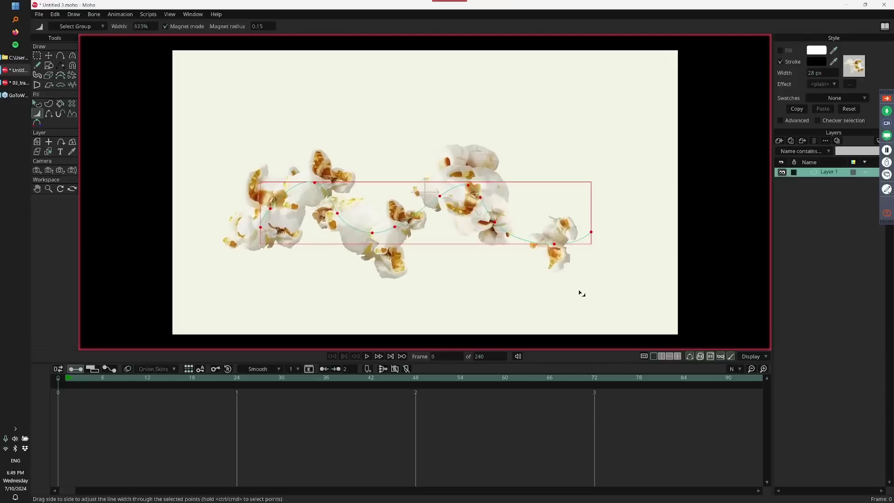
# Draw very thick freehand popcorn strokes across the canvas
pyautogui.moveTo(415, 134)
pyautogui.mouseDown()
pyautogui.moveTo(478, 149)
pyautogui.moveTo(658, 239)
pyautogui.mouseUp()
pyautogui.moveTo(413, 286)
pyautogui.mouseDown()
pyautogui.moveTo(372, 267)
pyautogui.moveTo(447, 133)
pyautogui.moveTo(409, 158)
pyautogui.mouseUp()
pyautogui.moveTo(402, 224)
pyautogui.mouseDown()
pyautogui.moveTo(465, 233)
pyautogui.moveTo(577, 270)
pyautogui.mouseUp()
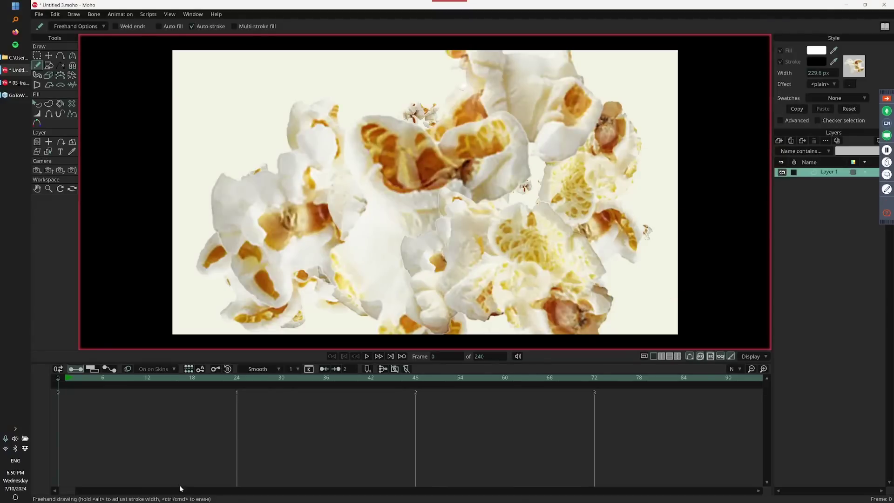
# Switch to the 07_tail_hair.moho document, hide the black hair bone group, and show and expand the orange tail bone group
pyautogui.hotkey('alt', 'Tab')
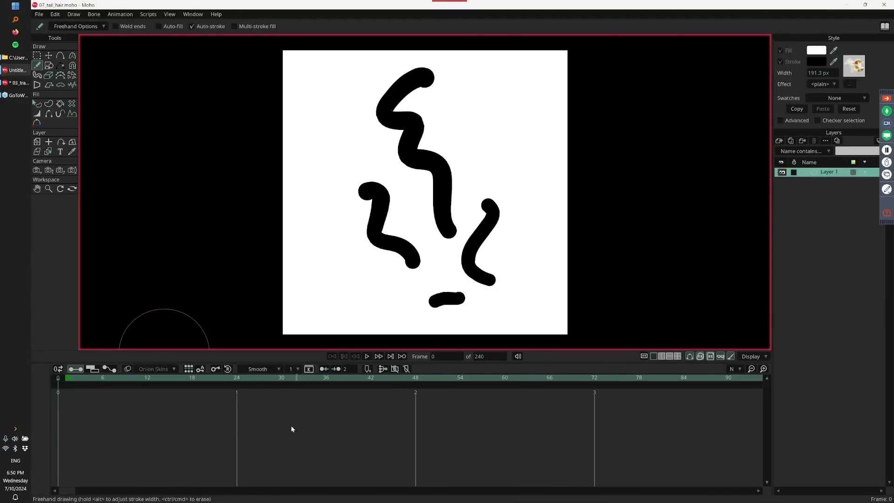
pyautogui.hotkey('ctrl', 'Tab')
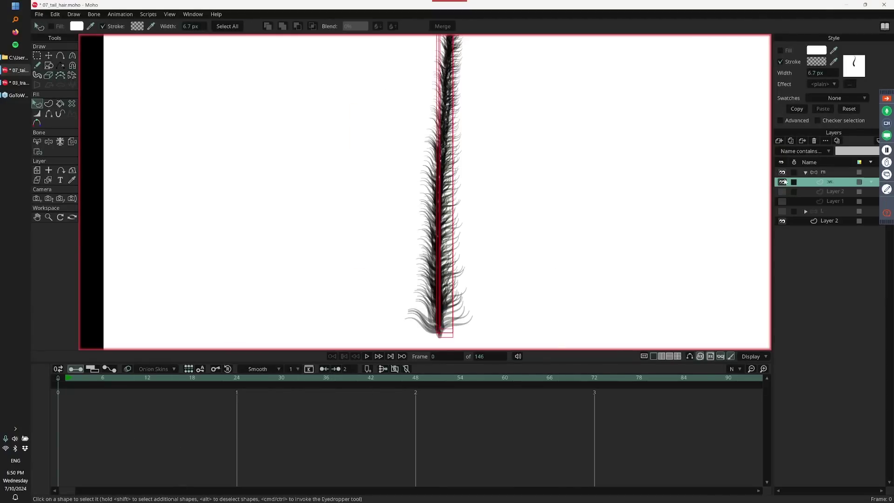
pyautogui.click(782, 172)
pyautogui.click(782, 211)
pyautogui.click(805, 210)
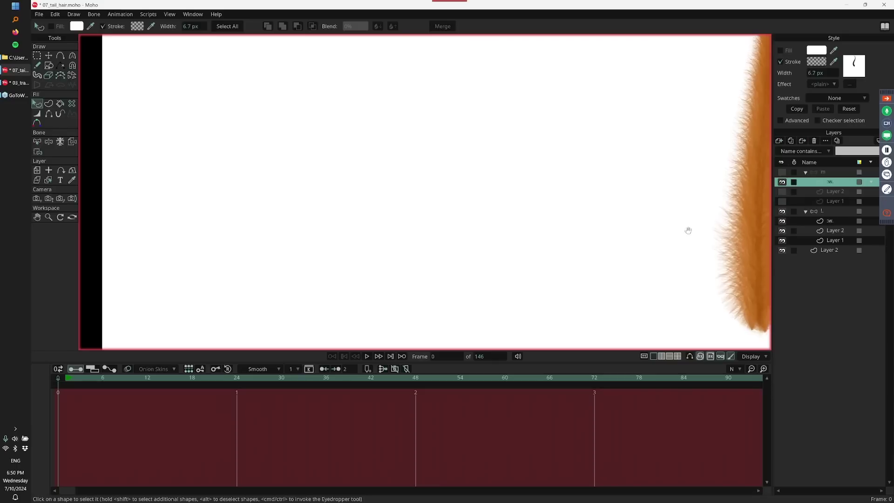
# Play the orange furry tail animation, stop it and return to frame 0
pyautogui.moveTo(687, 229); pyautogui.dragTo(209, 320)
pyautogui.press('space')
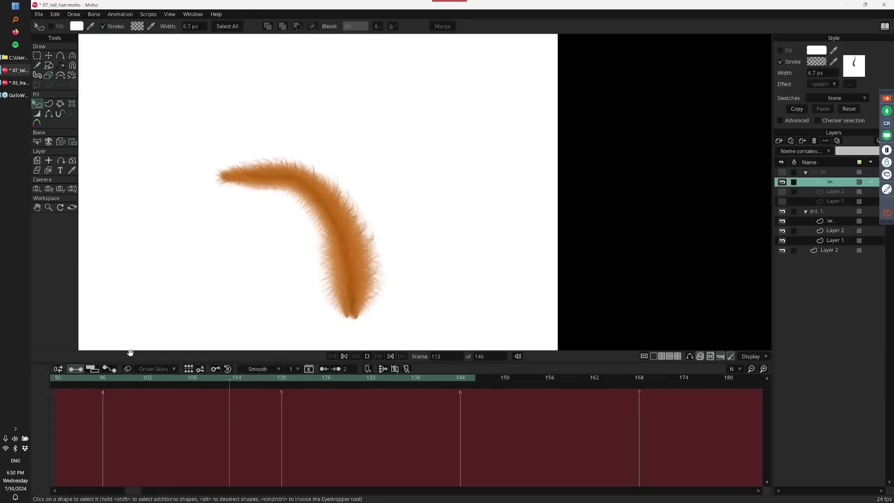
pyautogui.click(72, 378)
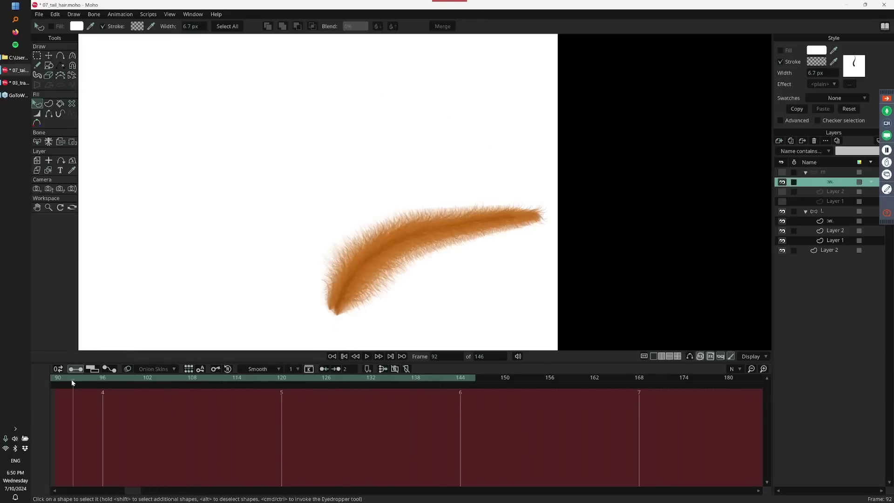
pyautogui.hotkey('shift', 'ctrl', 'Left')
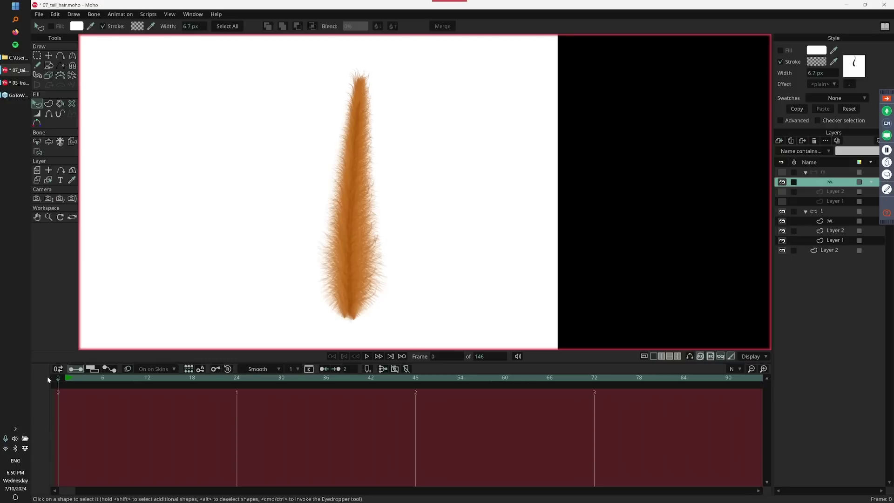
# Create a new document and draw a long S-shaped freehand stroke with the tail's hair brush
pyautogui.press('f')
pyautogui.click(156, 242)
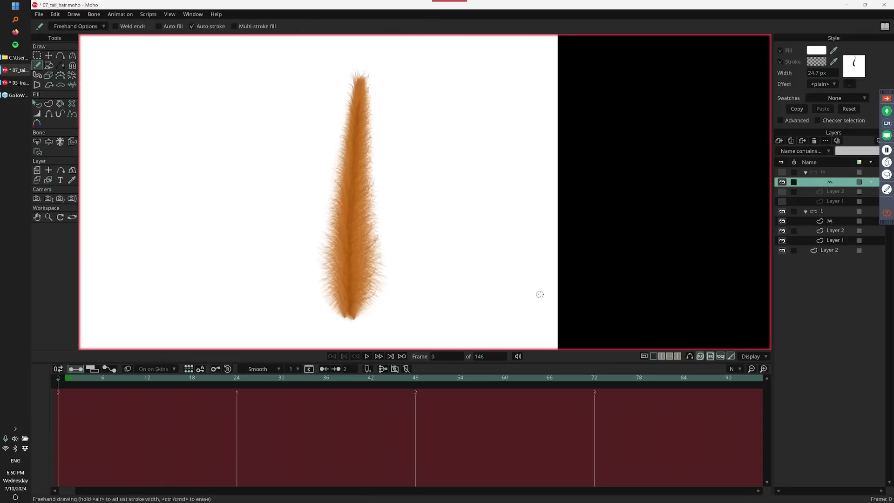
pyautogui.hotkey('ctrl', 'n')
pyautogui.moveTo(214, 229)
pyautogui.mouseDown()
pyautogui.moveTo(219, 219)
pyautogui.moveTo(515, 260)
pyautogui.moveTo(551, 114)
pyautogui.mouseUp()
# Move points of the hairy stroke to raise its first bend and reshape the curve on its other end
pyautogui.press('t')
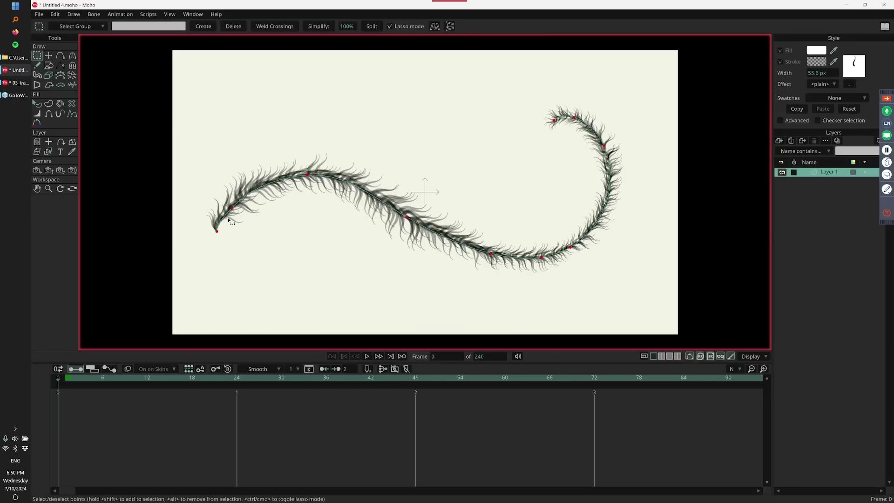
pyautogui.hotkey('ctrl', 'a')
pyautogui.click(318, 164)
pyautogui.moveTo(318, 164); pyautogui.dragTo(322, 120)
pyautogui.moveTo(538, 244); pyautogui.dragTo(597, 210)
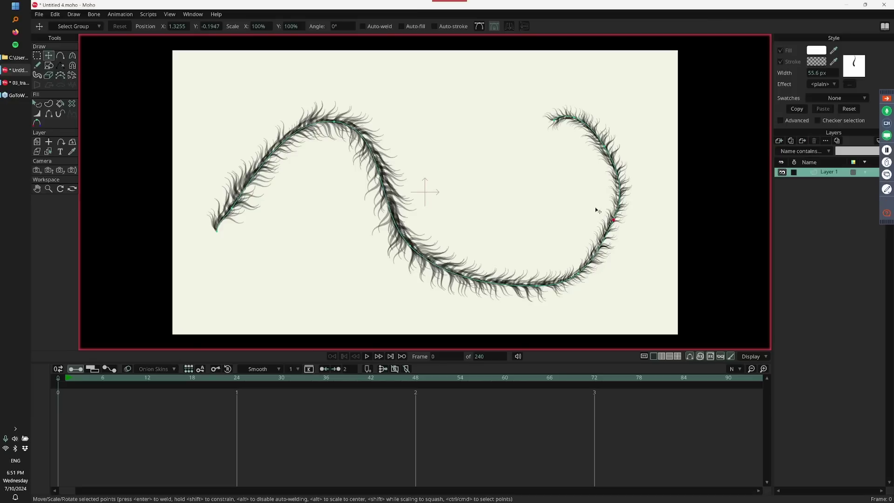
# Delete the hairy stroke and set up the Freehand tool with a 28 px width and the same hair brush settings
pyautogui.hotkey('ctrl', 'a')
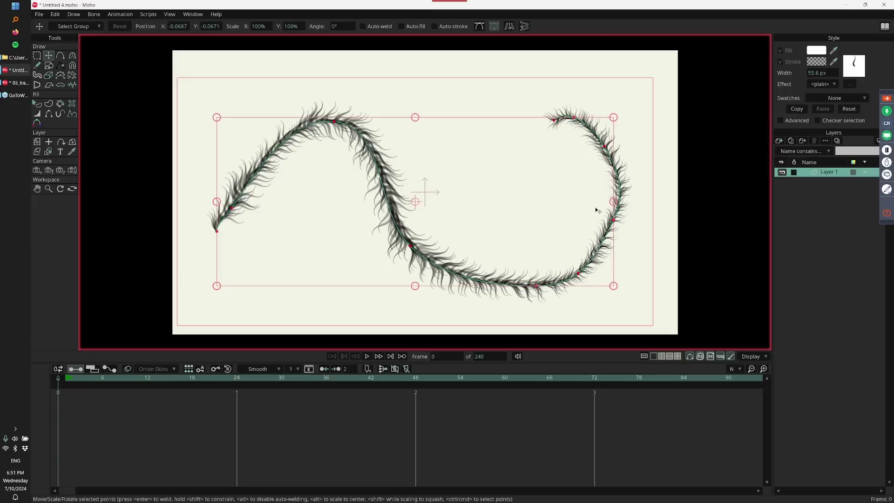
pyautogui.press('Delete')
pyautogui.press('f')
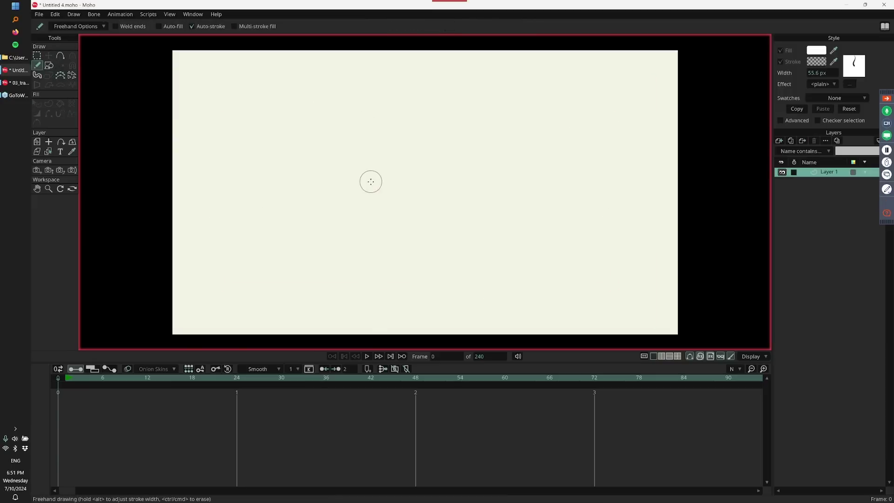
pyautogui.click(368, 184)
pyautogui.click(854, 66)
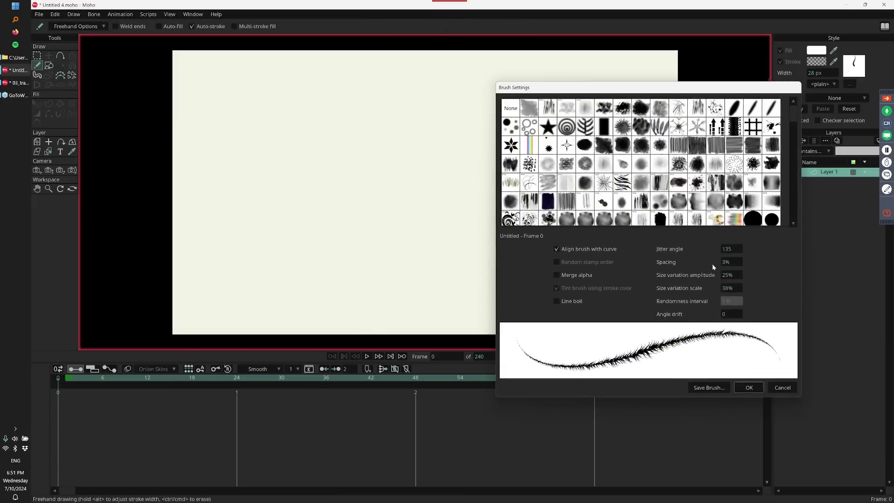
pyautogui.click(748, 387)
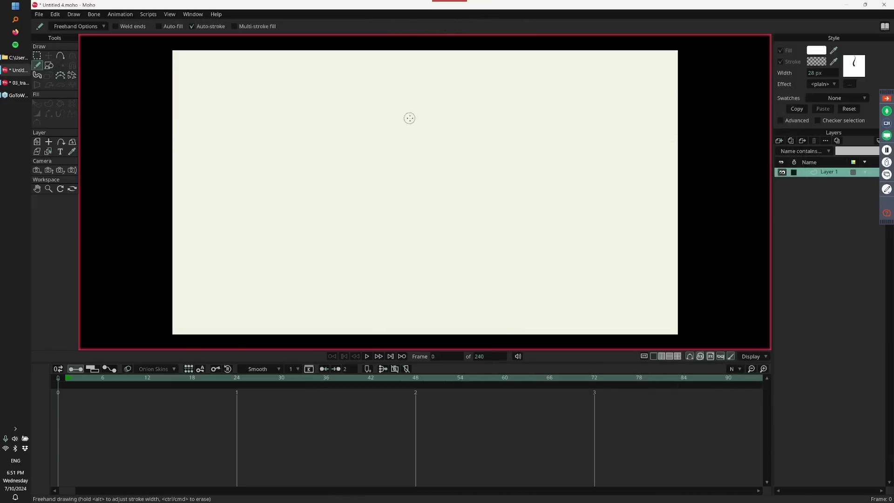
# Draw looping and zigzag freehand hair strokes across the canvas, plus a long wavy one along its upper edge
pyautogui.moveTo(408, 114)
pyautogui.mouseDown()
pyautogui.moveTo(439, 265)
pyautogui.moveTo(469, 259)
pyautogui.mouseUp()
pyautogui.moveTo(438, 108)
pyautogui.mouseDown()
pyautogui.moveTo(410, 140)
pyautogui.moveTo(401, 196)
pyautogui.mouseUp()
pyautogui.moveTo(308, 163)
pyautogui.mouseDown()
pyautogui.moveTo(298, 247)
pyautogui.moveTo(307, 165)
pyautogui.moveTo(377, 205)
pyautogui.moveTo(298, 219)
pyautogui.moveTo(336, 280)
pyautogui.moveTo(511, 264)
pyautogui.mouseUp()
pyautogui.moveTo(514, 140)
pyautogui.mouseDown()
pyautogui.moveTo(475, 176)
pyautogui.moveTo(573, 223)
pyautogui.moveTo(593, 254)
pyautogui.mouseUp()
pyautogui.moveTo(579, 91)
pyautogui.mouseDown()
pyautogui.moveTo(544, 118)
pyautogui.moveTo(617, 198)
pyautogui.mouseUp()
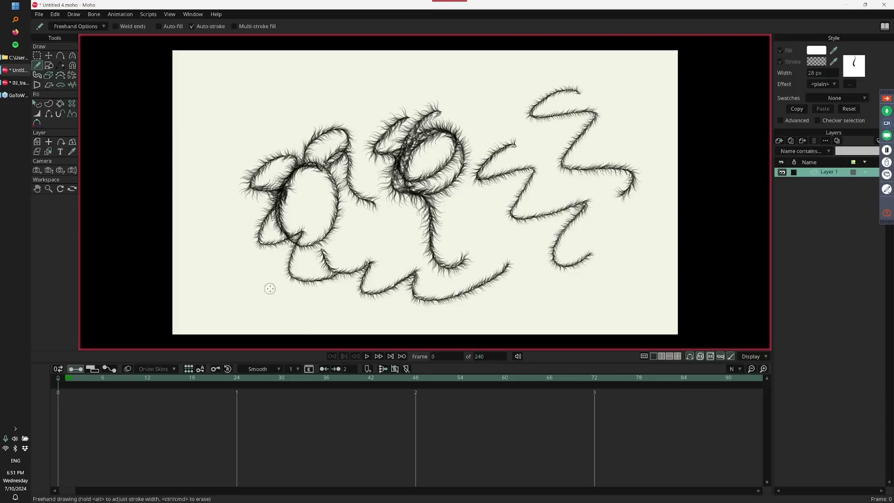
pyautogui.moveTo(209, 119)
pyautogui.mouseDown()
pyautogui.moveTo(438, 110)
pyautogui.moveTo(458, 63)
pyautogui.mouseUp()
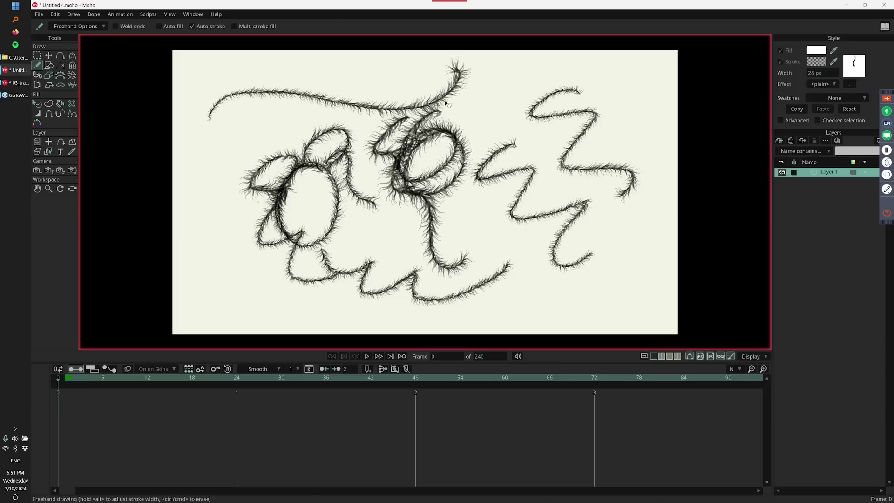
# Set the brush spacing of the long wavy stroke along the canvas's upper edge to 10%
pyautogui.press('q')
pyautogui.click(442, 99)
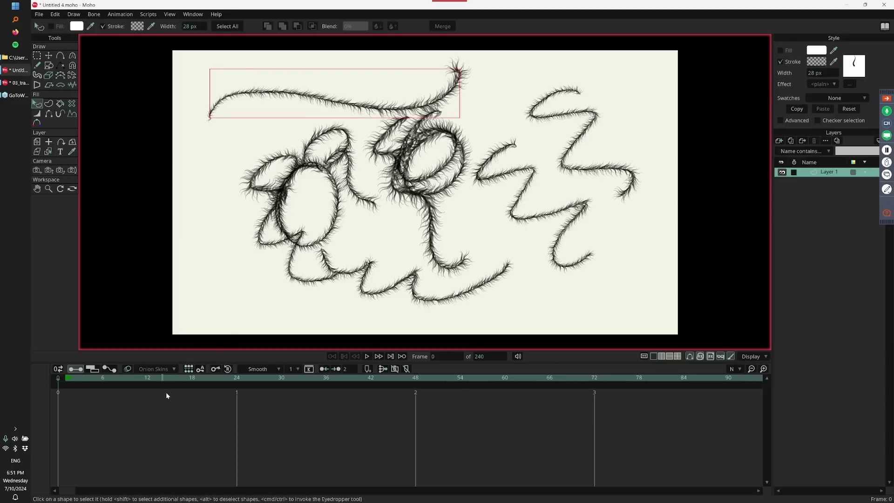
pyautogui.click(853, 66)
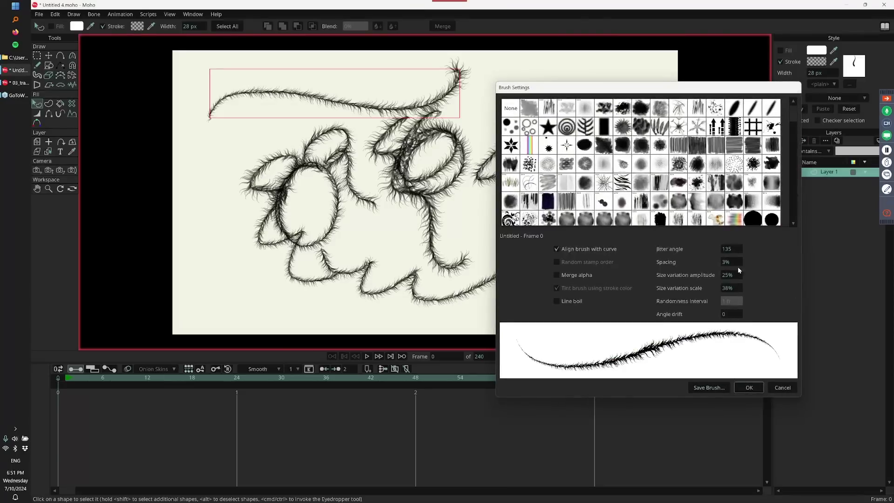
pyautogui.moveTo(740, 262)
pyautogui.mouseDown()
pyautogui.moveTo(765, 263)
pyautogui.moveTo(738, 263)
pyautogui.mouseUp()
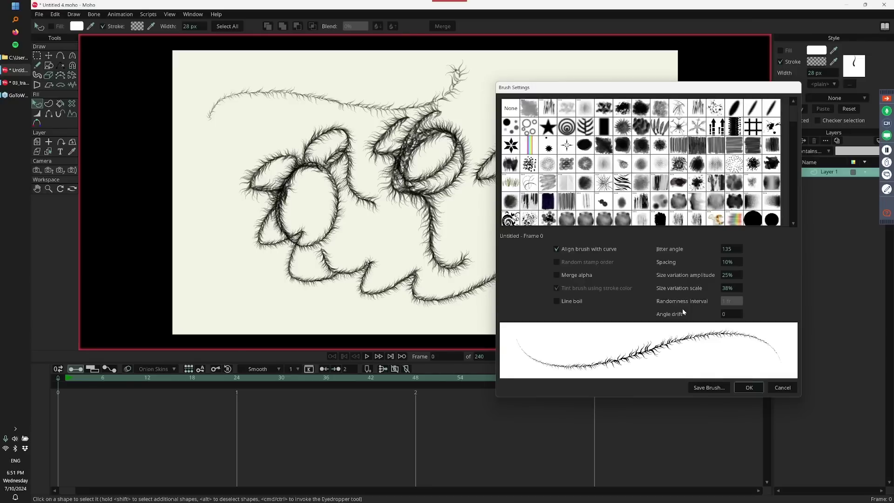
pyautogui.click(749, 388)
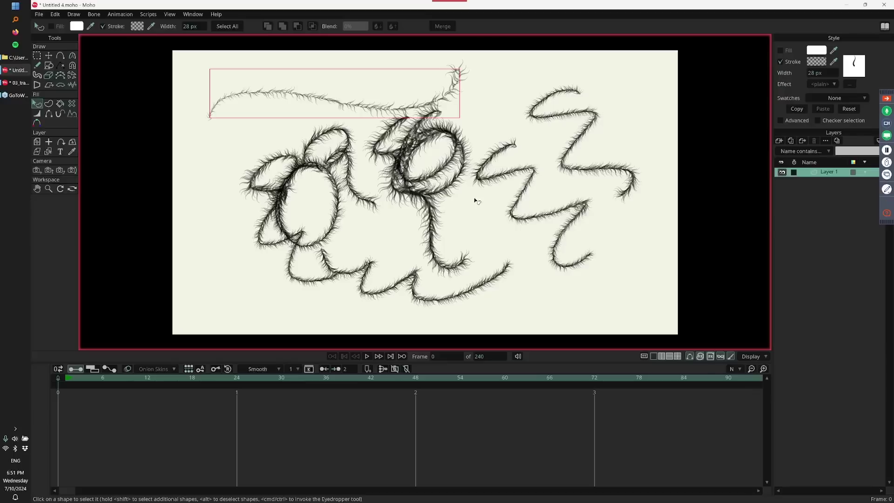
# Turn off the brush display in the viewport and draw two more wavy freehand strokes in the lower part of the canvas
pyautogui.click(732, 357)
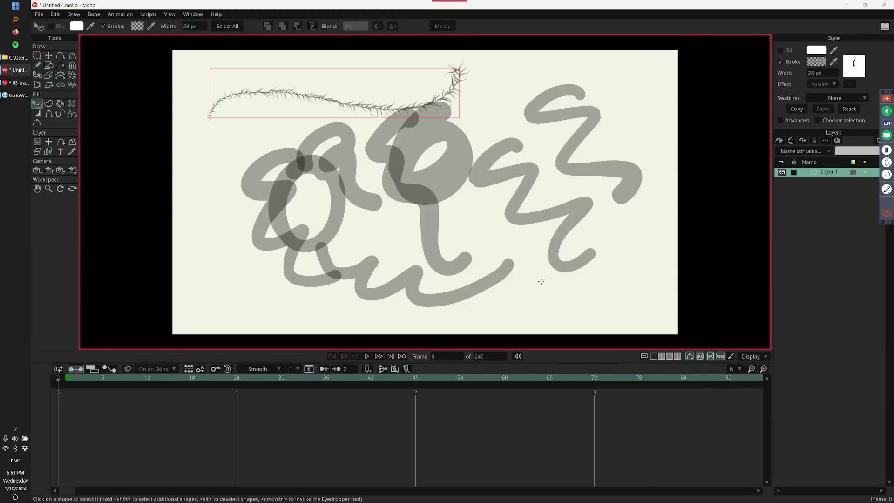
pyautogui.press('f')
pyautogui.moveTo(494, 219)
pyautogui.mouseDown()
pyautogui.moveTo(479, 237)
pyautogui.moveTo(582, 302)
pyautogui.mouseUp()
pyautogui.moveTo(198, 279); pyautogui.dragTo(358, 289)
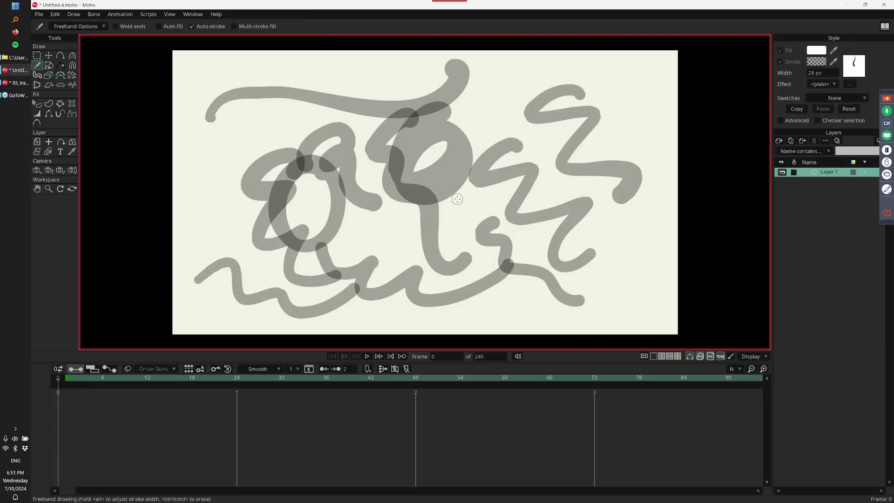
# Draw one more short freehand stroke near the canvas's left edge
pyautogui.moveTo(190, 176)
pyautogui.mouseDown()
pyautogui.moveTo(195, 207)
pyautogui.moveTo(229, 230)
pyautogui.mouseUp()
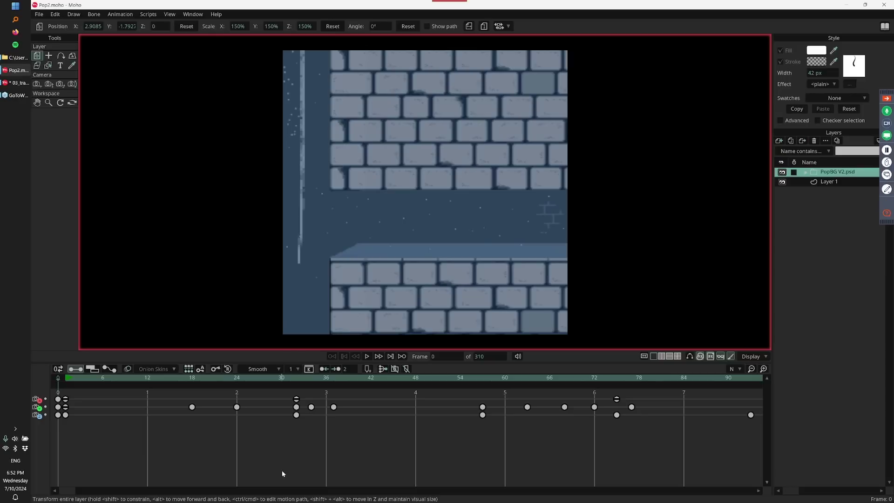
# Set the whole Pop2 project's pixelation to 6 px in the project settings while on frame 4
pyautogui.moveTo(65, 378); pyautogui.dragTo(87, 382)
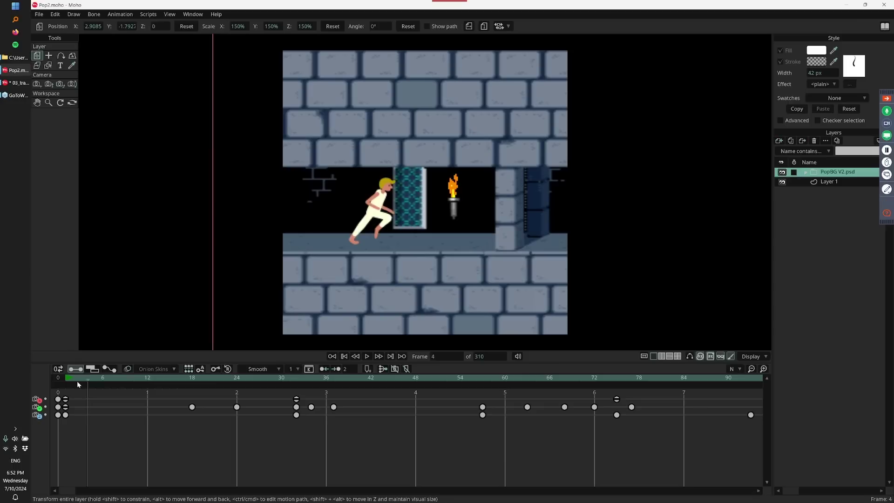
pyautogui.click(40, 15)
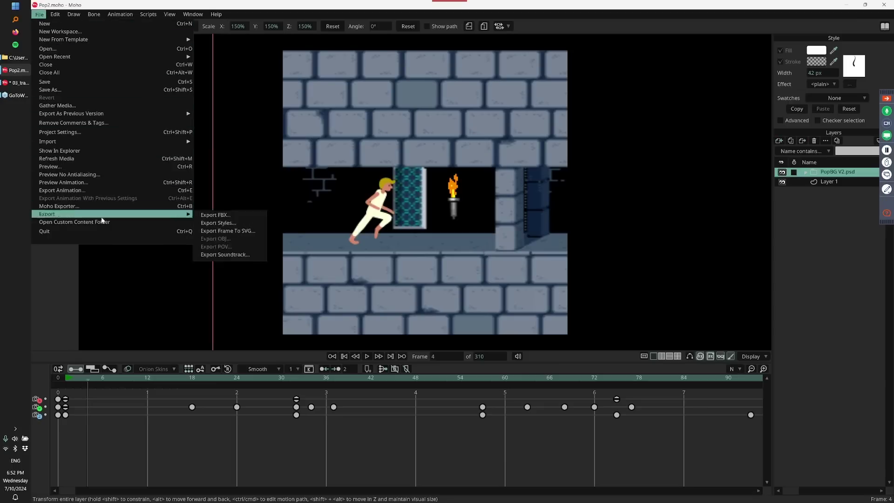
pyautogui.click(107, 133)
pyautogui.moveTo(714, 94); pyautogui.dragTo(202, 161)
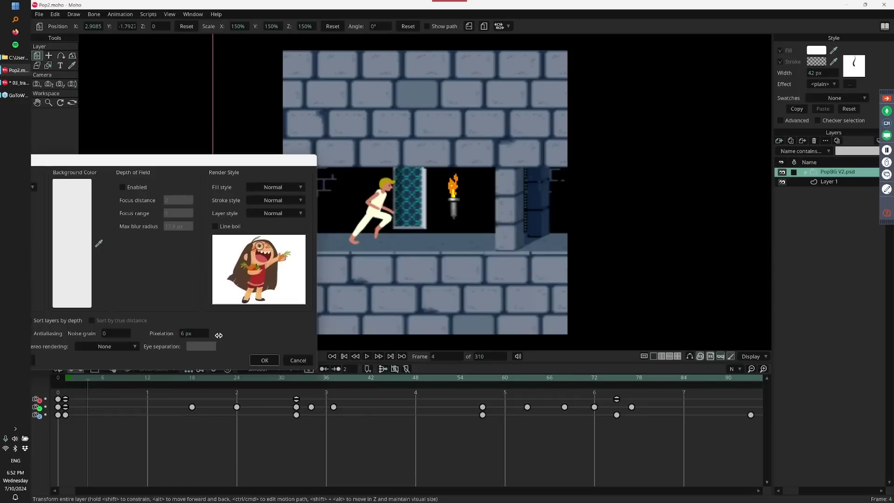
pyautogui.click(264, 360)
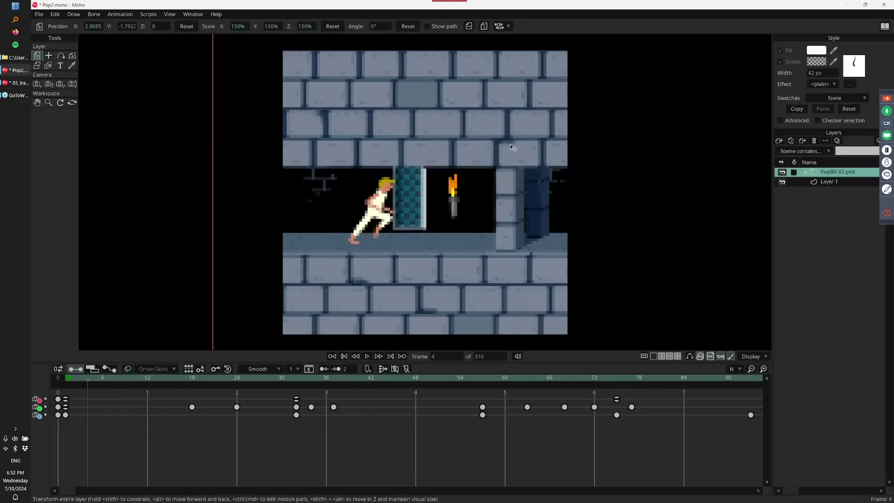
# Go to frame 28 of the Pop2 animation and remove the project-wide pixelation
pyautogui.moveTo(103, 380); pyautogui.dragTo(266, 431)
pyautogui.click(39, 15)
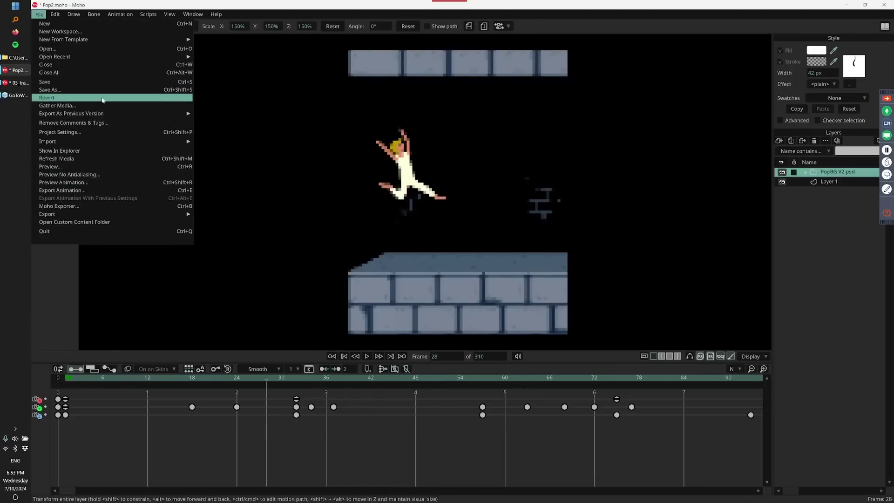
pyautogui.click(103, 132)
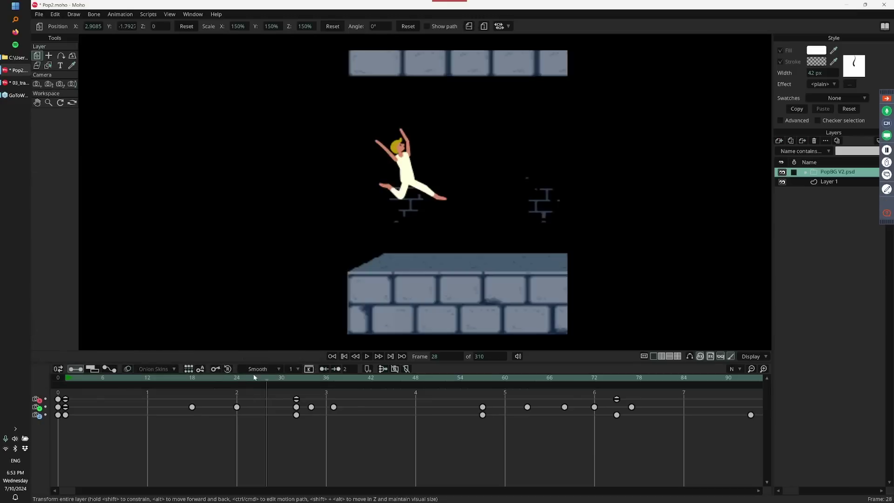
pyautogui.click(264, 360)
# Set the Dude character layer's pixelation to 12 px and play the animation to preview it
pyautogui.keyDown('alt'); pyautogui.rightClick(405, 173); pyautogui.keyUp('alt')
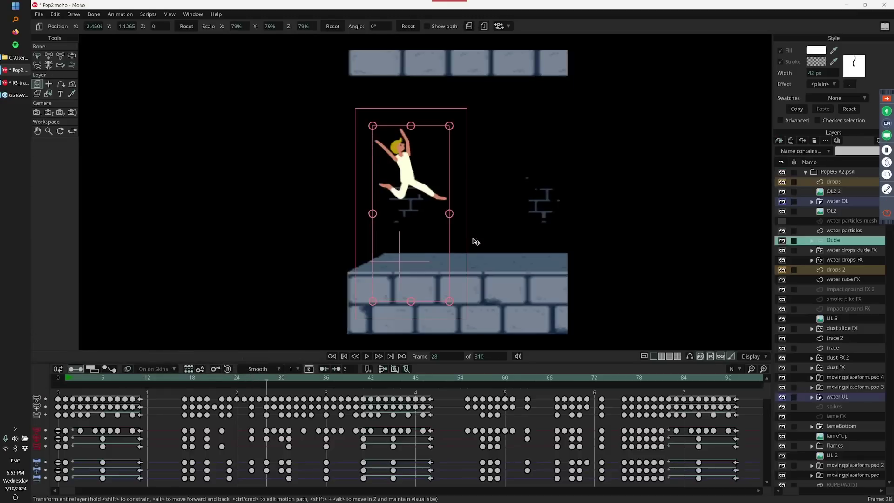
pyautogui.doubleClick(835, 241)
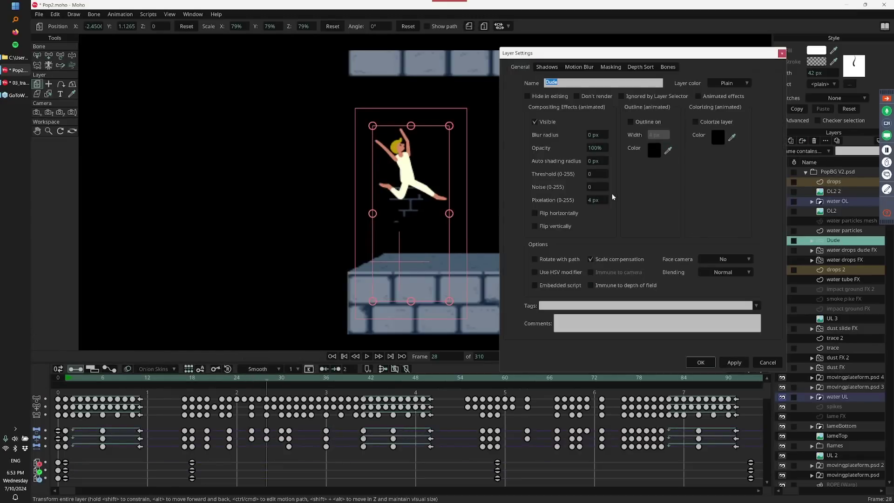
pyautogui.moveTo(609, 199); pyautogui.dragTo(630, 203)
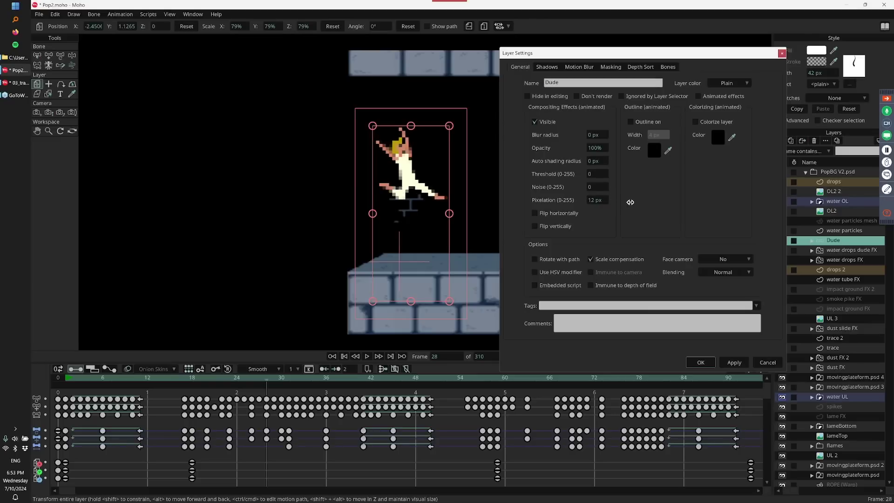
pyautogui.click(701, 363)
pyautogui.press('space')
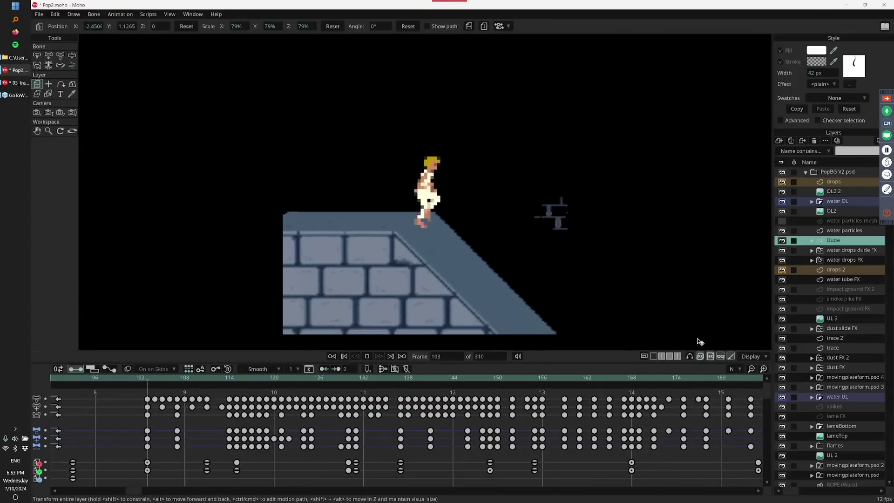
pyautogui.press('space')
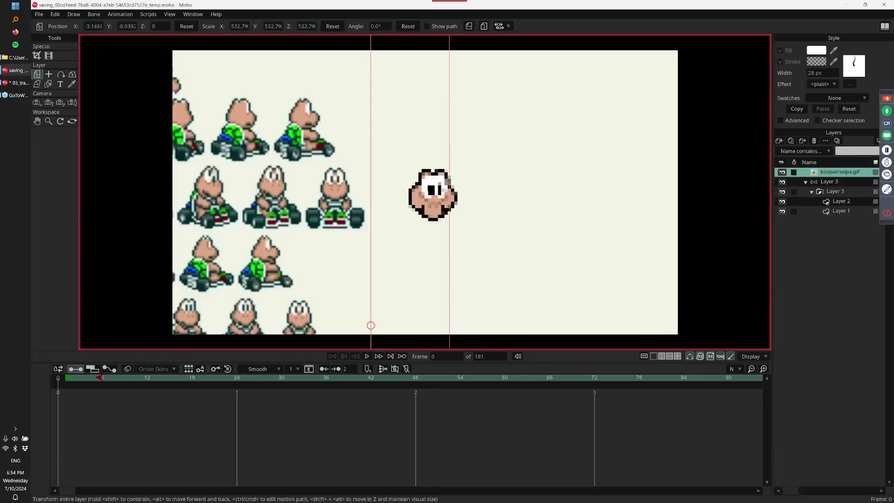
# Select the head's bone layer, Layer 3, at frame 5 and activate the Manipulate Bones tool
pyautogui.click(65, 376)
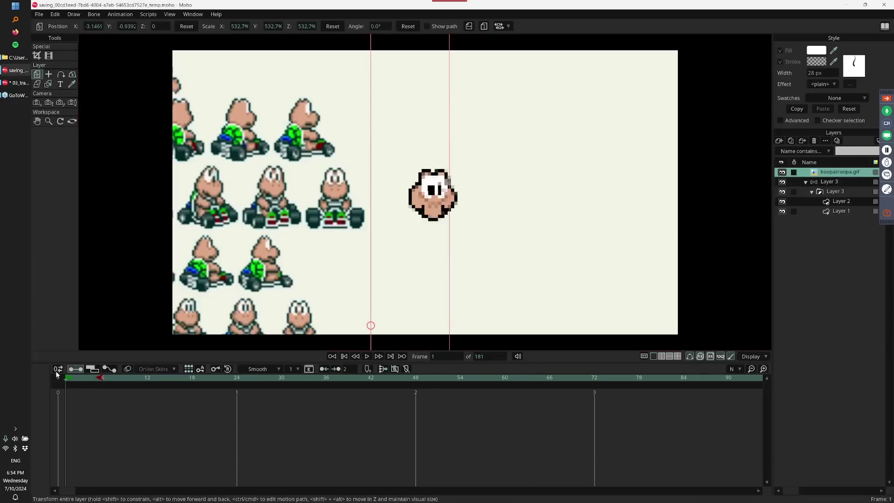
pyautogui.click(829, 181)
pyautogui.scroll(3, 712, 206)
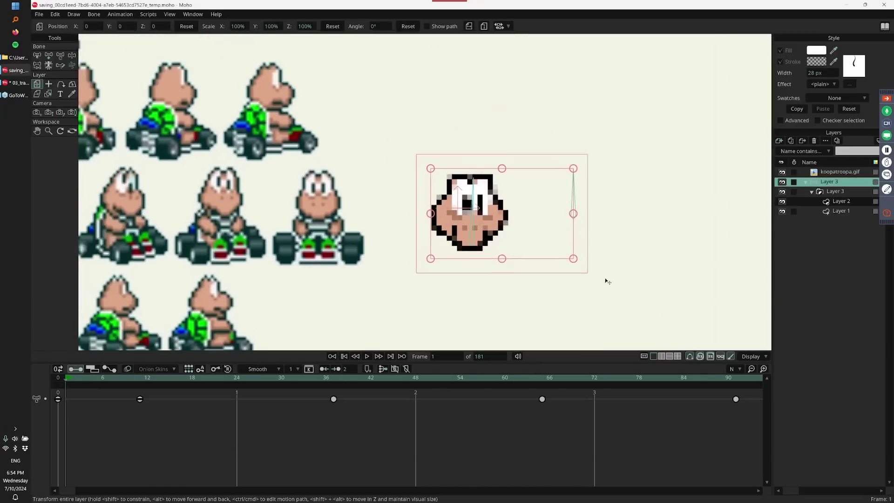
pyautogui.moveTo(81, 379); pyautogui.dragTo(93, 379)
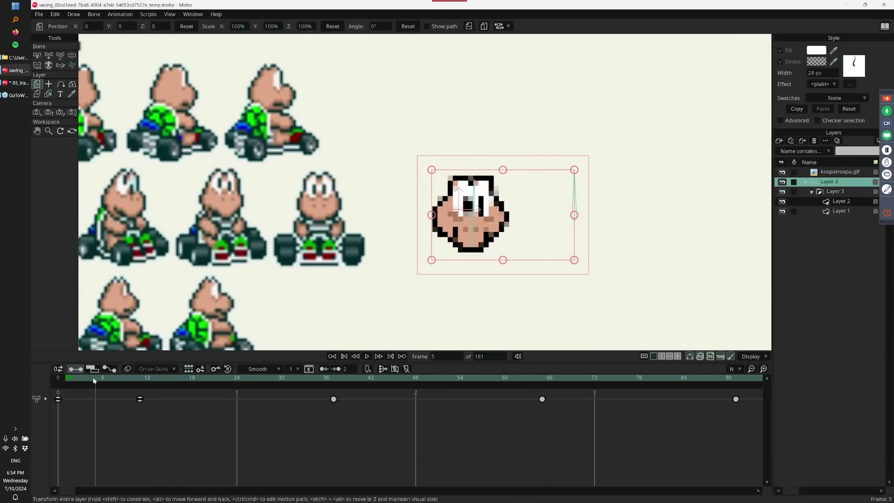
pyautogui.press('z')
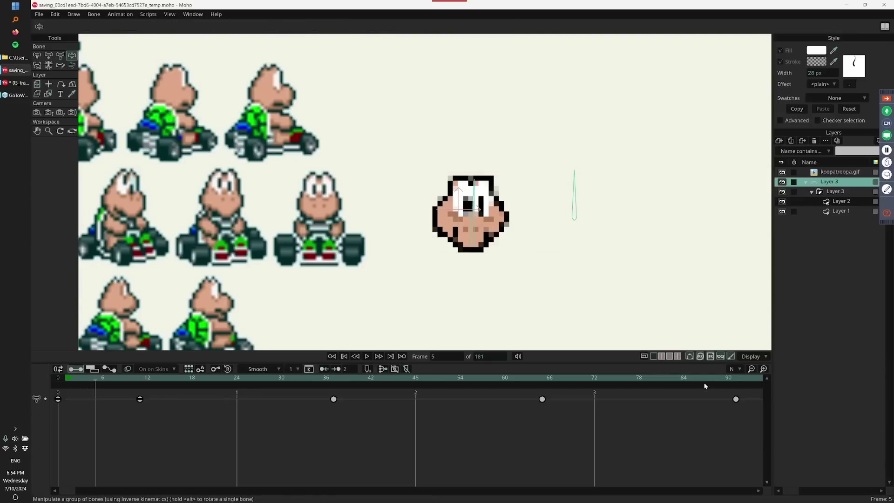
# Rotate the control bone beside the head with the viewport's layer effects display switched off, and switch that display back on
pyautogui.click(710, 356)
pyautogui.scroll(2, 745, 200)
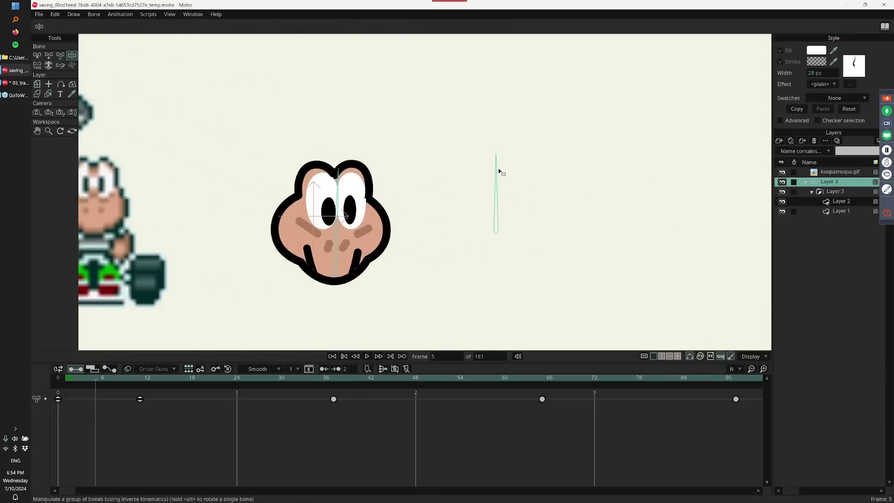
pyautogui.moveTo(499, 172)
pyautogui.mouseDown()
pyautogui.moveTo(556, 207)
pyautogui.moveTo(482, 300)
pyautogui.moveTo(442, 251)
pyautogui.moveTo(480, 188)
pyautogui.moveTo(455, 228)
pyautogui.moveTo(535, 230)
pyautogui.moveTo(467, 166)
pyautogui.moveTo(551, 212)
pyautogui.moveTo(500, 285)
pyautogui.moveTo(461, 216)
pyautogui.moveTo(452, 224)
pyautogui.moveTo(493, 159)
pyautogui.moveTo(509, 305)
pyautogui.moveTo(511, 178)
pyautogui.moveTo(477, 192)
pyautogui.moveTo(453, 219)
pyautogui.moveTo(515, 168)
pyautogui.moveTo(501, 161)
pyautogui.mouseUp()
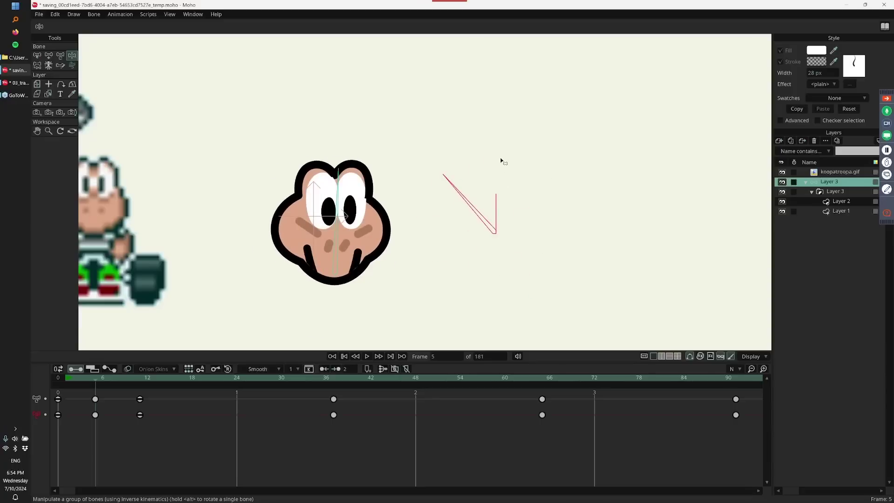
pyautogui.click(711, 357)
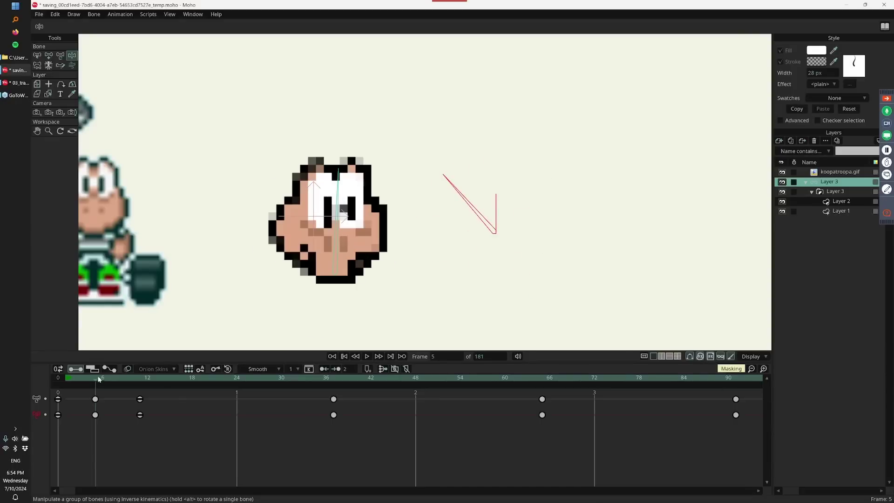
# Turn the pixelated head around with the control bone and tilt it with the head bone at frame 5
pyautogui.moveTo(499, 221); pyautogui.dragTo(556, 212)
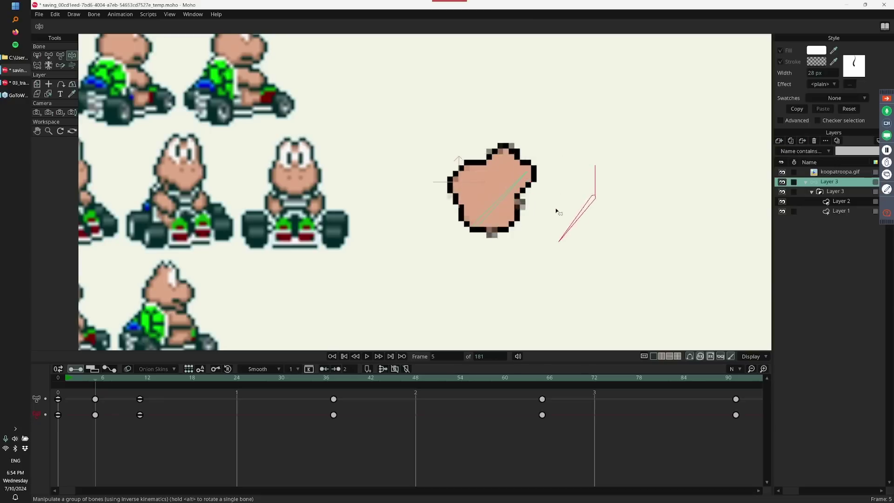
pyautogui.hotkey('ctrl', 'z')
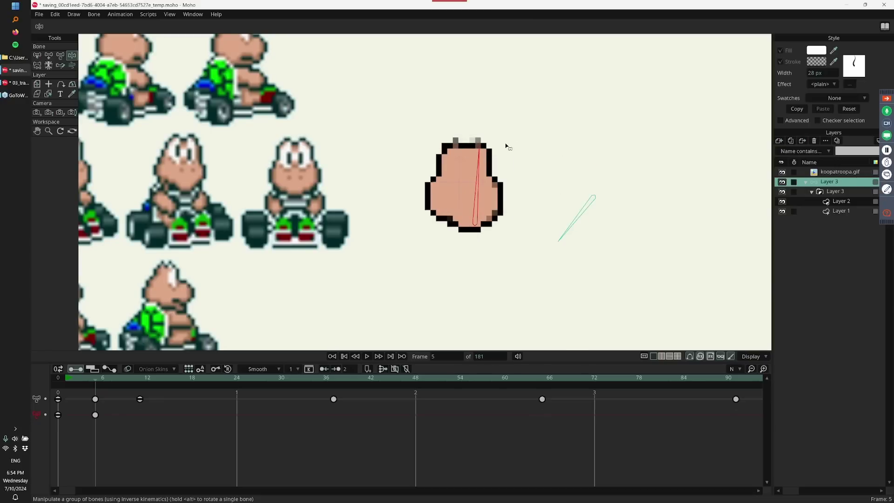
pyautogui.moveTo(506, 147); pyautogui.dragTo(551, 195)
# Rotate the control bone diagonally up to the left and straighten the head bone at frame 5
pyautogui.scroll(-4, 552, 195)
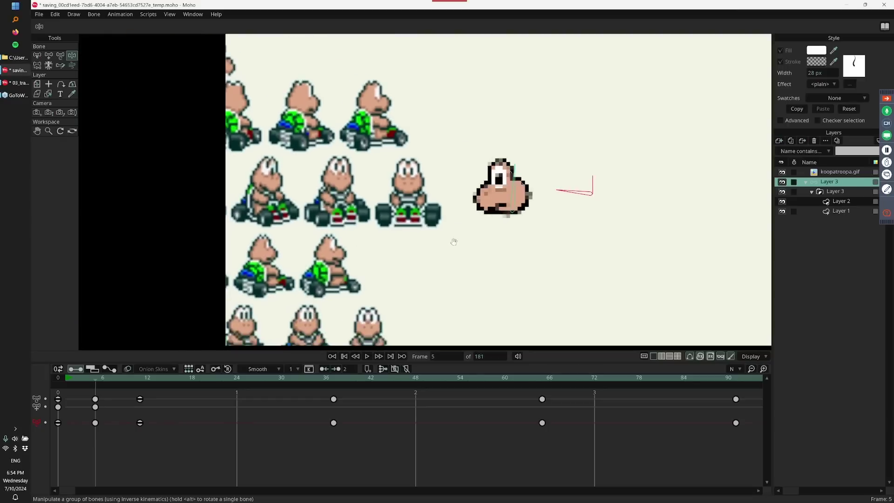
pyautogui.scroll(1, 405, 257)
pyautogui.moveTo(460, 224); pyautogui.dragTo(681, 284)
pyautogui.moveTo(440, 245); pyautogui.dragTo(494, 137)
pyautogui.scroll(6, 494, 137)
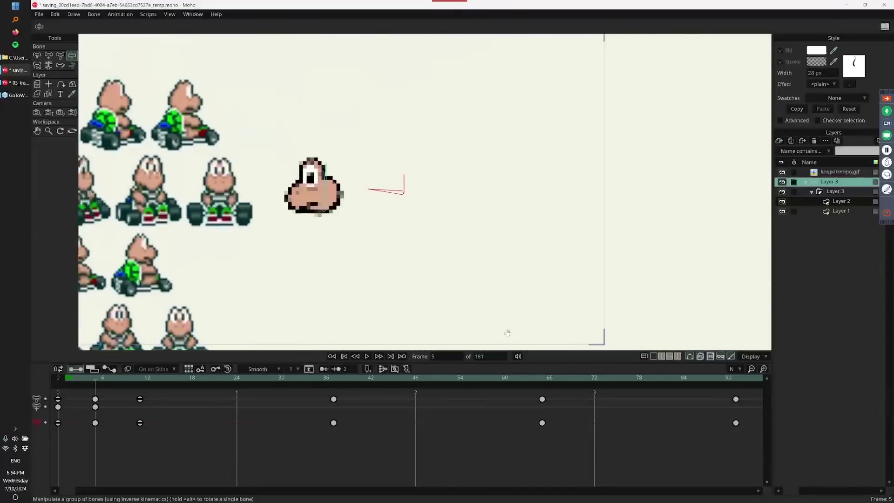
pyautogui.moveTo(407, 137); pyautogui.dragTo(335, 120)
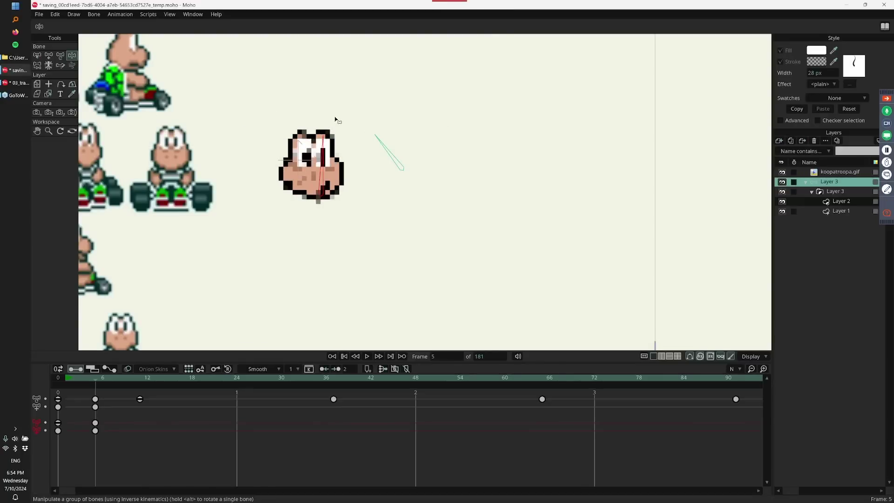
# Stretch the head bone to 109% scale with the Transform Bone tool and rotate the control bone upright to -270°
pyautogui.click(37, 55)
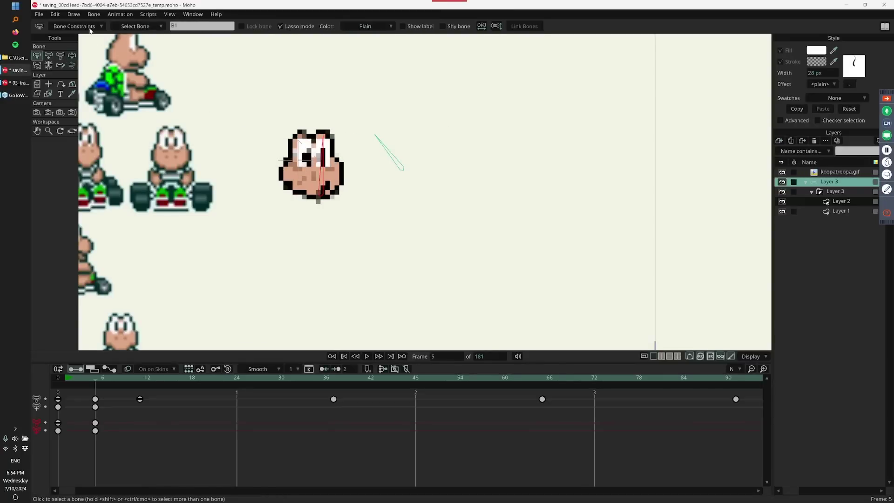
pyautogui.click(74, 26)
pyautogui.press('t')
pyautogui.moveTo(324, 141); pyautogui.dragTo(326, 232)
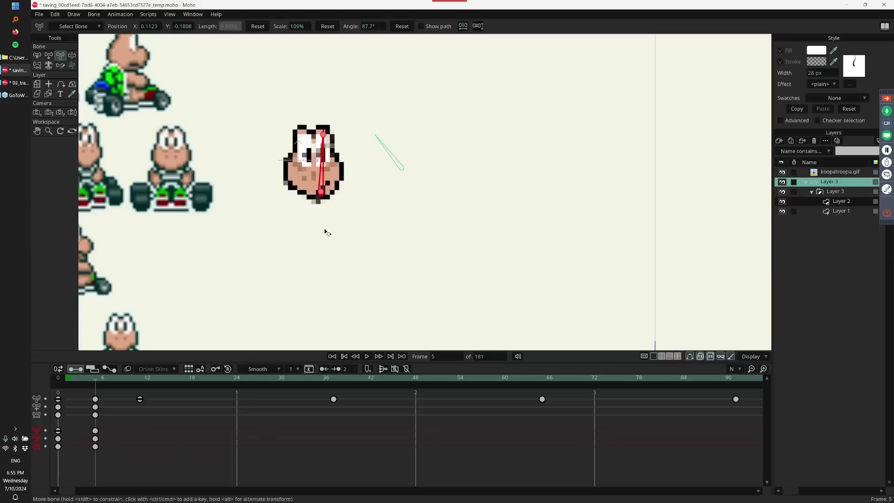
pyautogui.moveTo(389, 151); pyautogui.dragTo(425, 128)
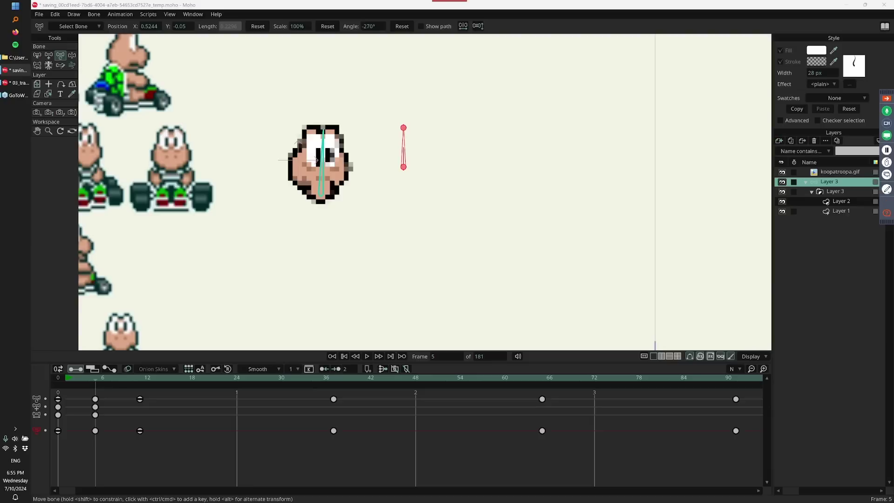
# Switch to the browser and review the Moho 14.2 release notes, from the new features down to the list of fixes
pyautogui.hotkey('alt', 'Tab')
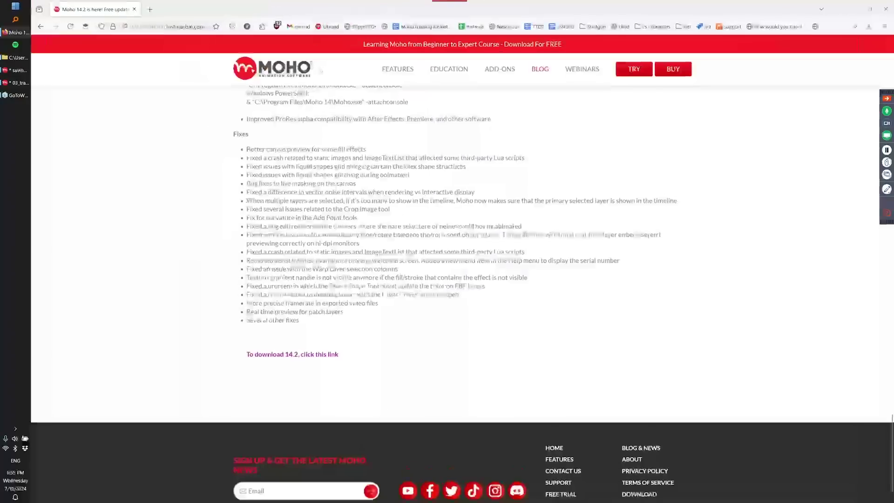
pyautogui.scroll(20, 325, 244)
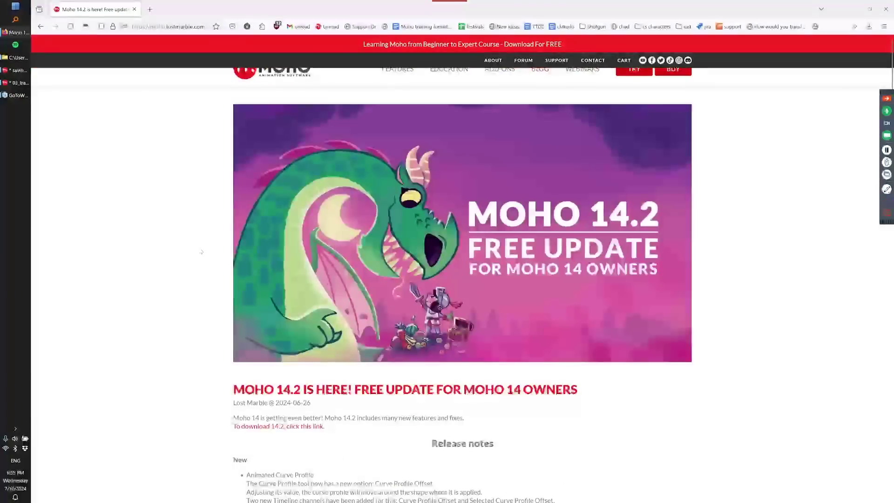
pyautogui.scroll(-10, 193, 292)
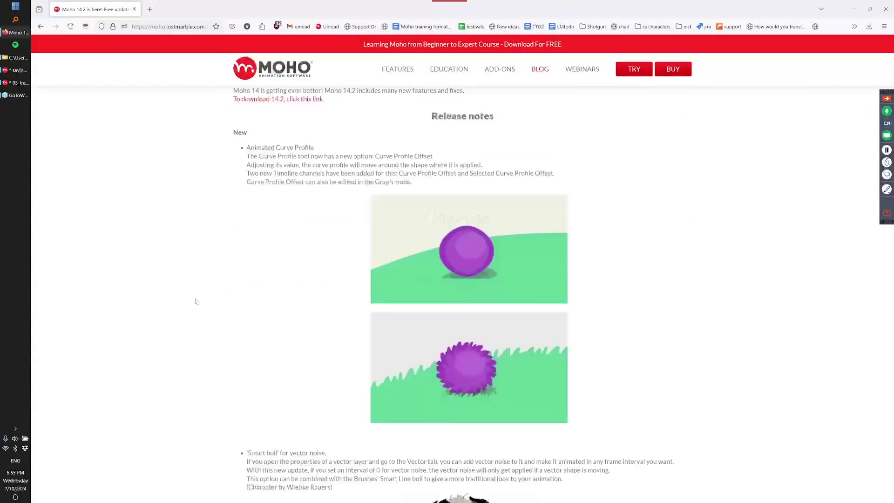
pyautogui.scroll(-5, 196, 301)
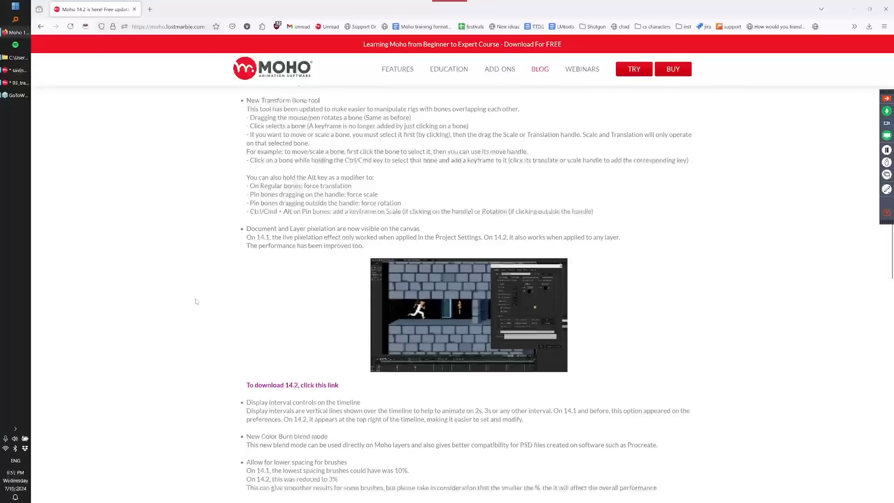
pyautogui.scroll(-5, 196, 301)
pyautogui.scroll(-10, 196, 301)
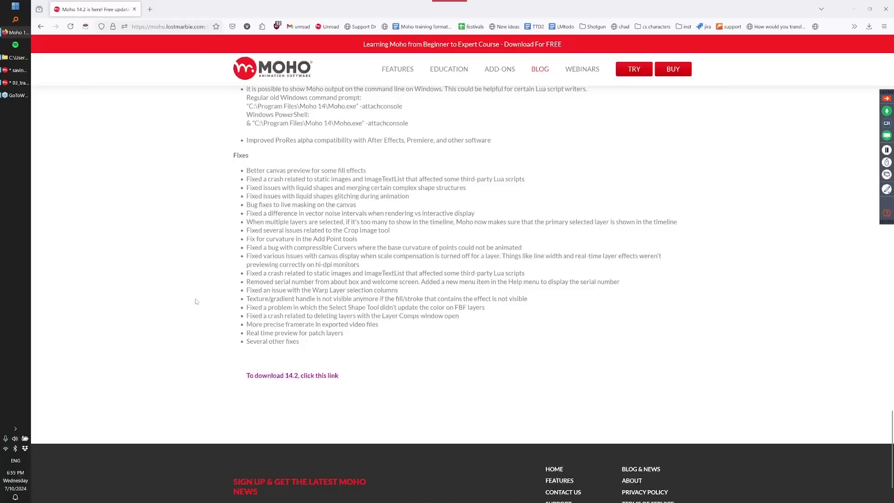
pyautogui.scroll(15, 196, 301)
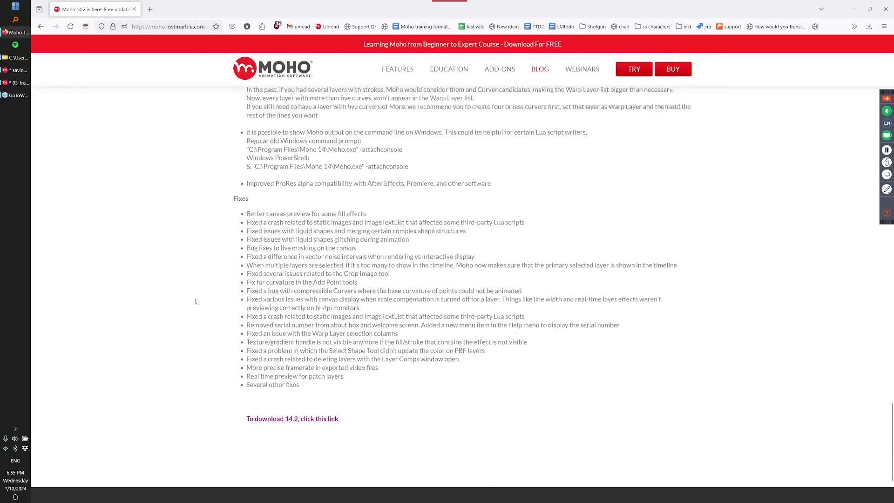
pyautogui.scroll(15, 196, 302)
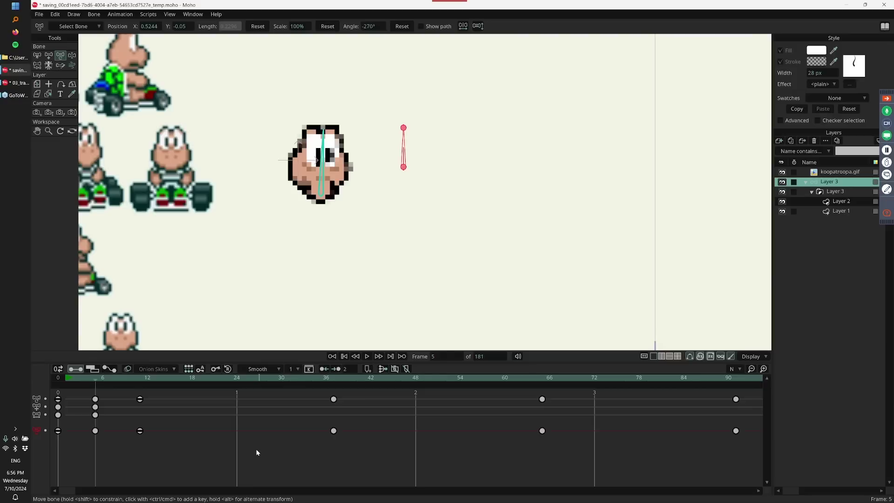
# Close all open documents, including the pixelated head project, Pop2.moho, Untitled 2.moho and 07_tail_hair.moho, without saving their changes
pyautogui.hotkey('ctrl', 'w')
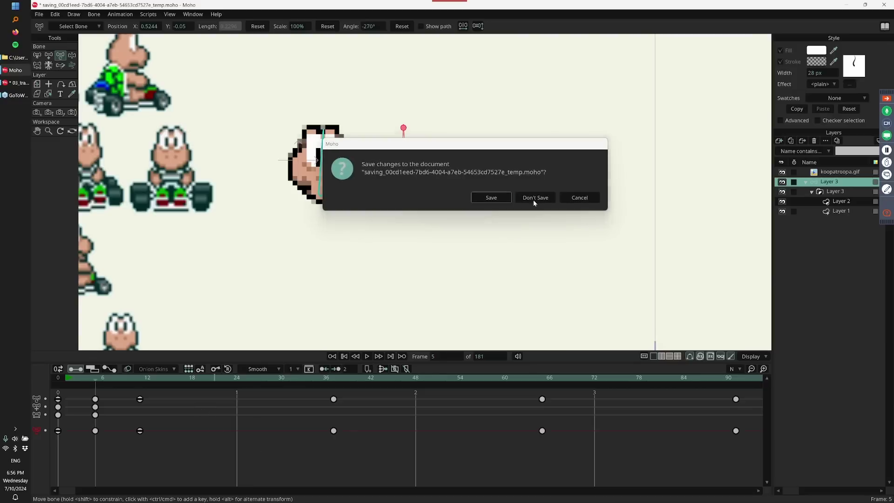
pyautogui.click(534, 199)
pyautogui.hotkey('ctrl', 'w')
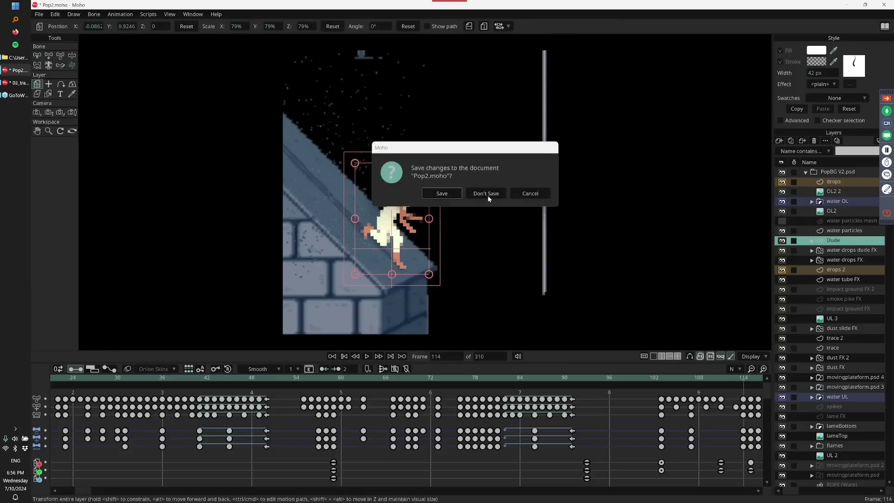
pyautogui.click(488, 195)
pyautogui.hotkey('ctrl', 'w')
pyautogui.click(498, 194)
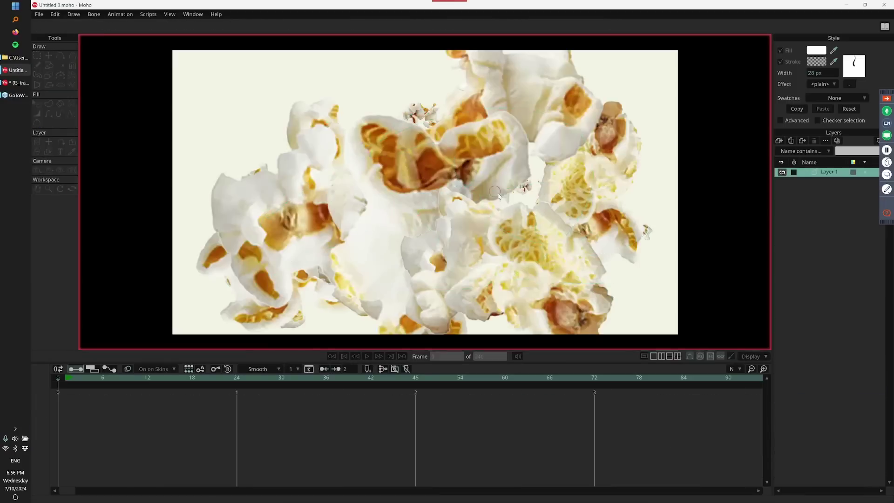
pyautogui.hotkey('ctrl', 'w')
pyautogui.click(497, 194)
pyautogui.hotkey('ctrl', 'w')
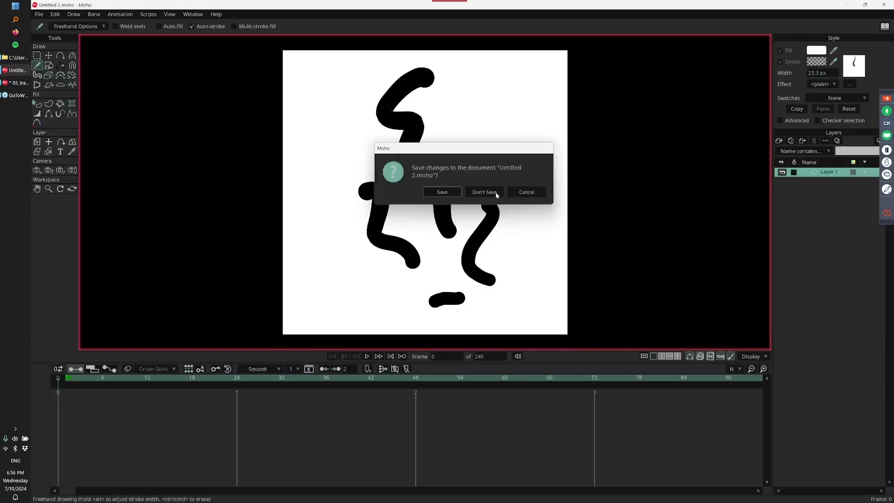
pyautogui.click(496, 194)
pyautogui.hotkey('ctrl', 'w')
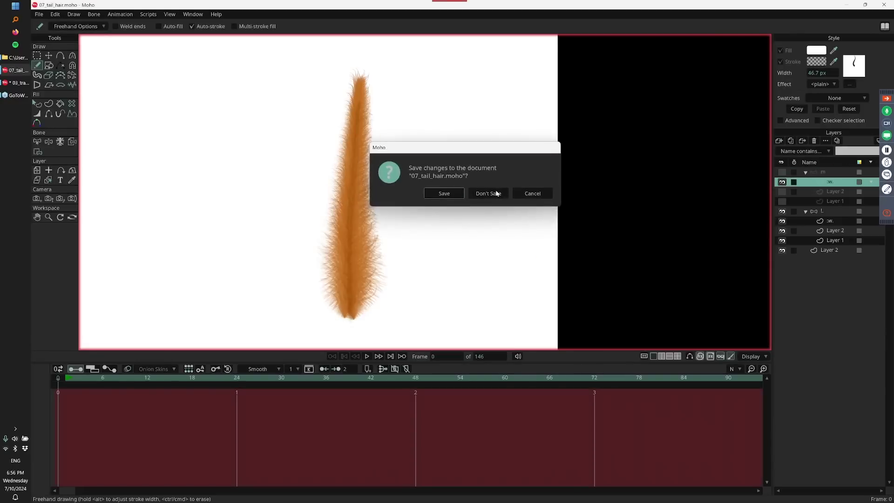
pyautogui.click(497, 193)
pyautogui.hotkey('ctrl', 'w')
pyautogui.hotkey('ctrl', 'w')
pyautogui.click(497, 193)
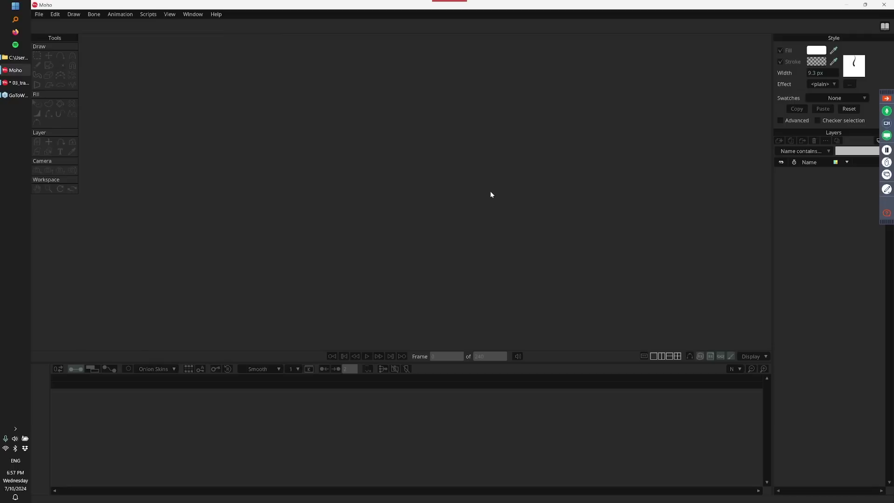
# Open the recent project koopatroopa.moho
pyautogui.click(39, 14)
pyautogui.moveTo(72, 57)
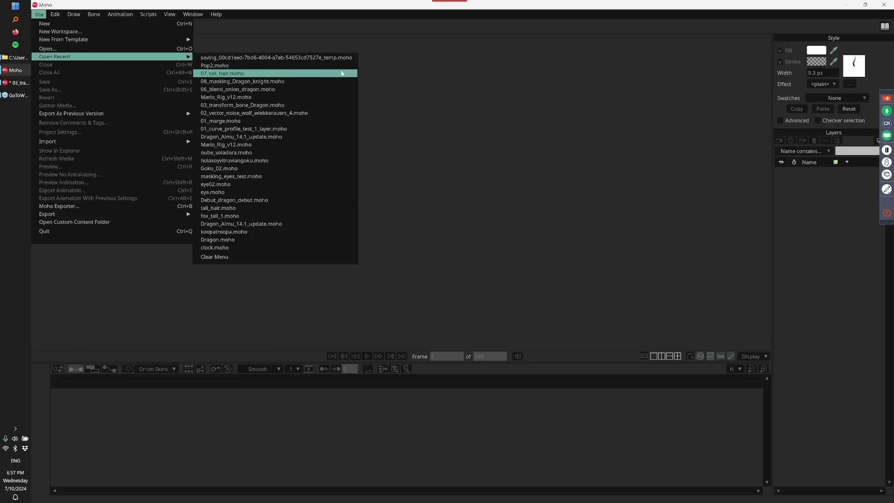
pyautogui.click(365, 74)
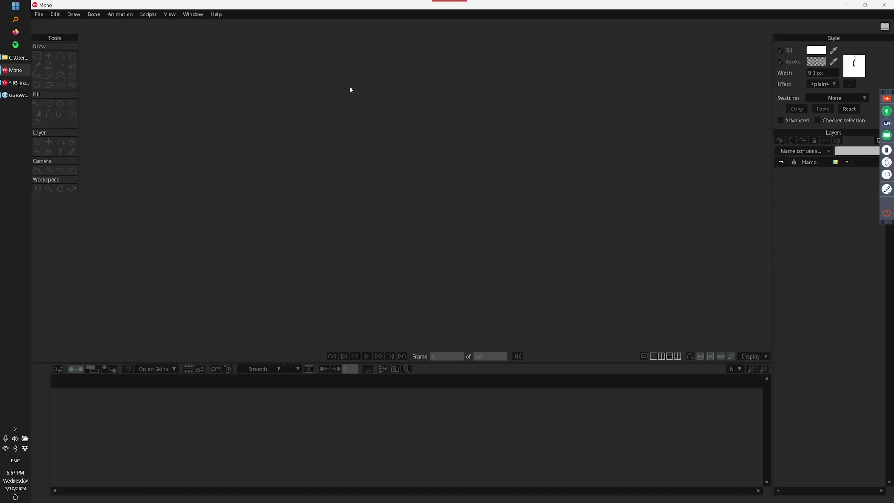
pyautogui.hotkey('alt', 'Tab')
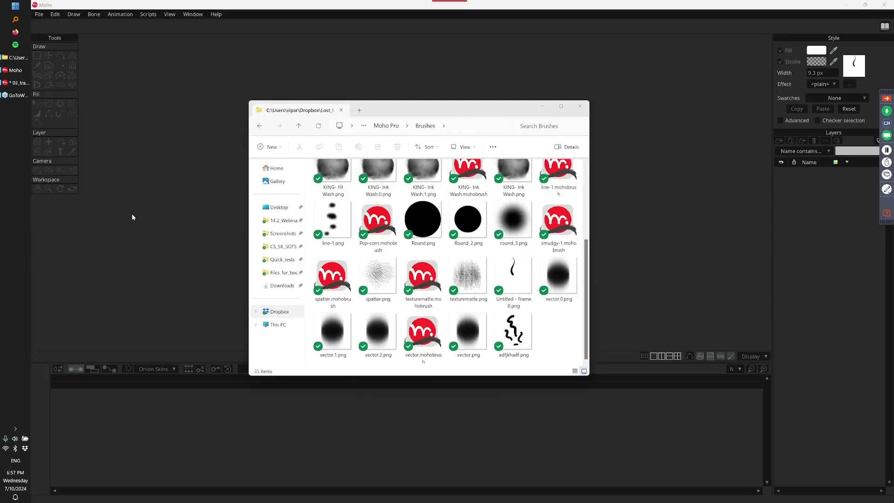
pyautogui.press('super+n')
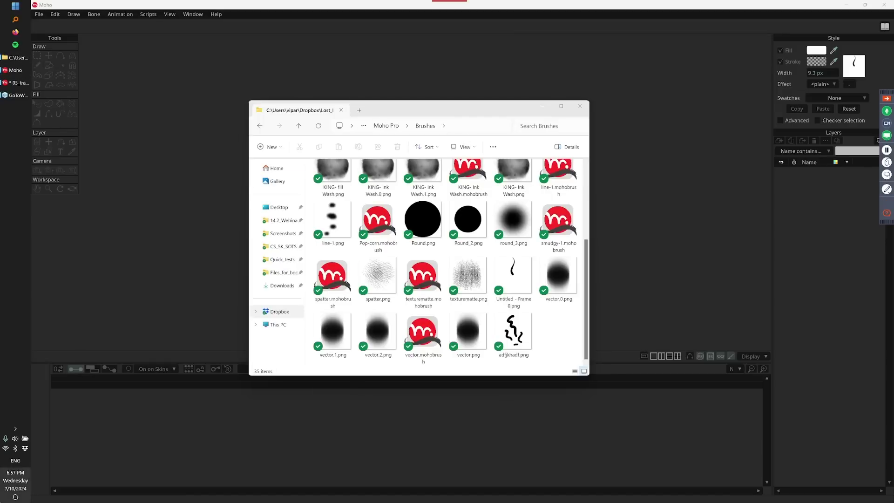
pyautogui.click(195, 185)
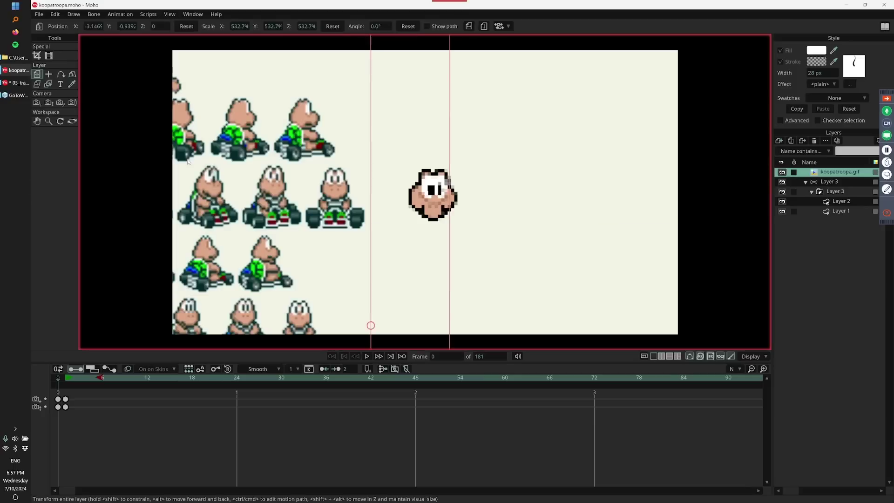
# Select Layer 1 and nudge the outer point of the pixelated head's right eye outline with the Transform Points tool
pyautogui.click(838, 211)
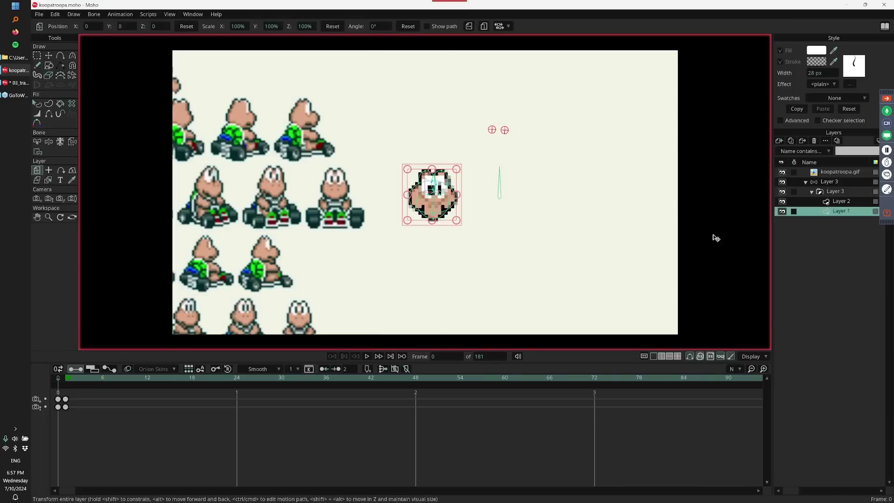
pyautogui.scroll(5, 493, 188)
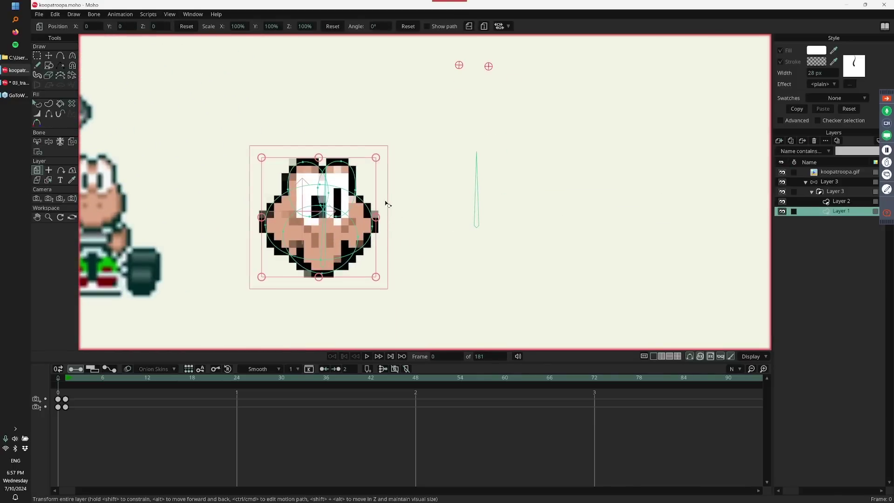
pyautogui.press('t')
pyautogui.moveTo(366, 188)
pyautogui.mouseDown()
pyautogui.moveTo(366, 196)
pyautogui.moveTo(352, 187)
pyautogui.moveTo(364, 187)
pyautogui.mouseUp()
pyautogui.scroll(2, 366, 196)
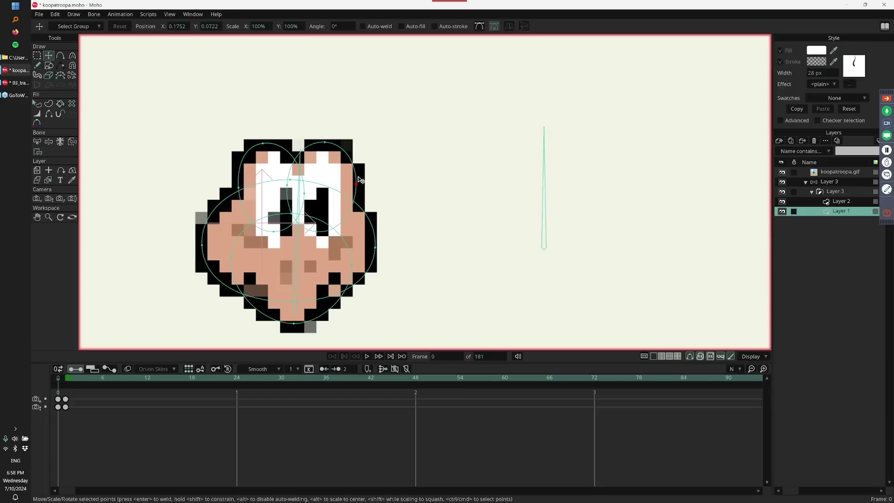
# Turn off magnet mode for the Line Width tool, thicken the outline around the eyes, and raise the top points of the eye outlines
pyautogui.press('w')
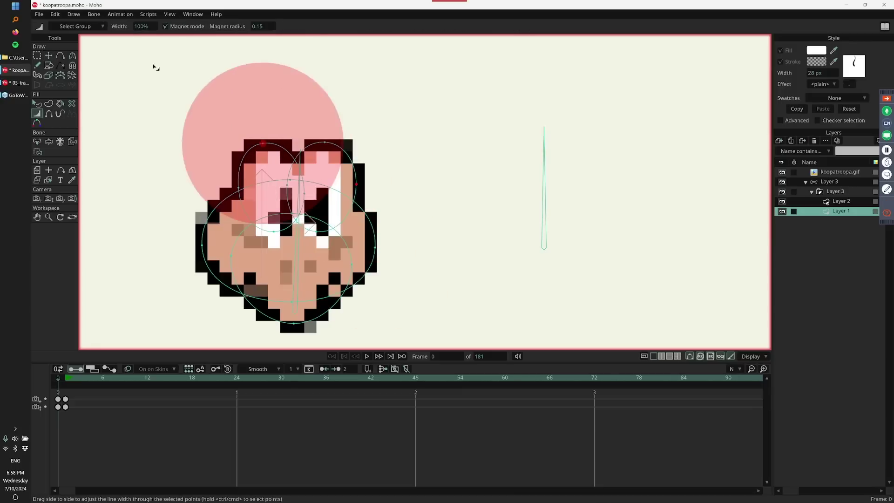
pyautogui.click(186, 27)
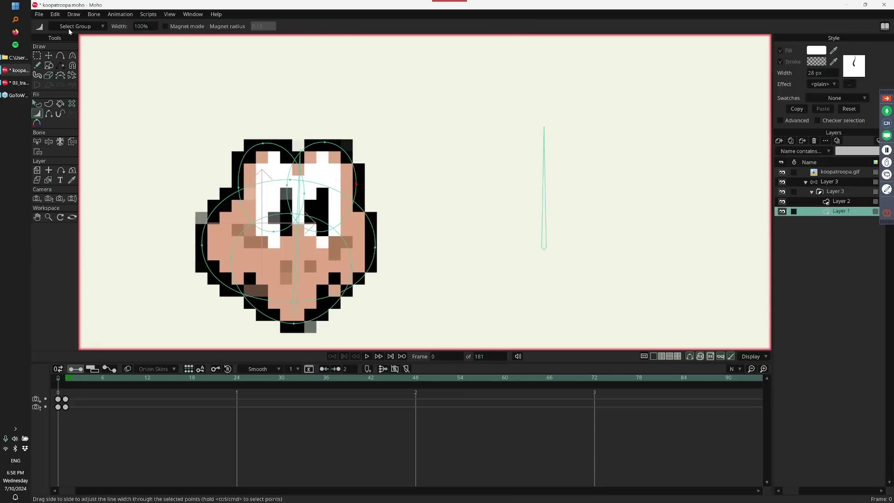
pyautogui.moveTo(371, 185); pyautogui.dragTo(327, 136)
pyautogui.press('t')
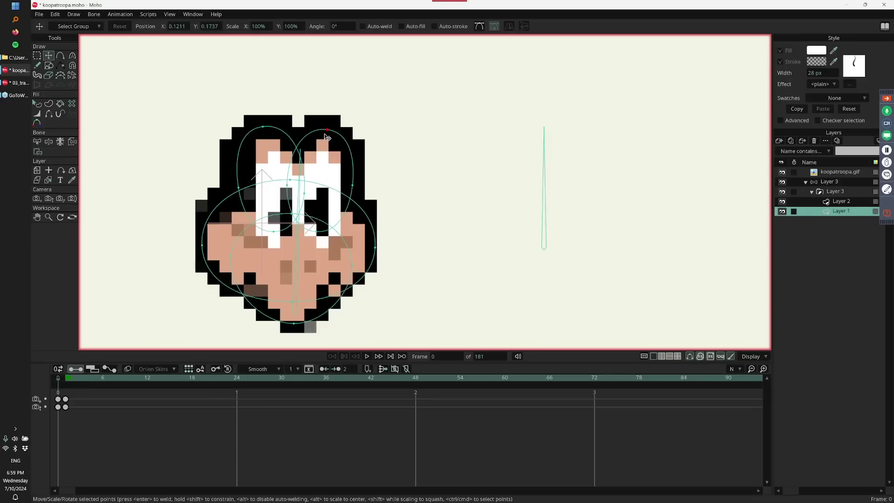
# Close koopatroopa.moho without saving the changes
pyautogui.hotkey('ctrl', 'w')
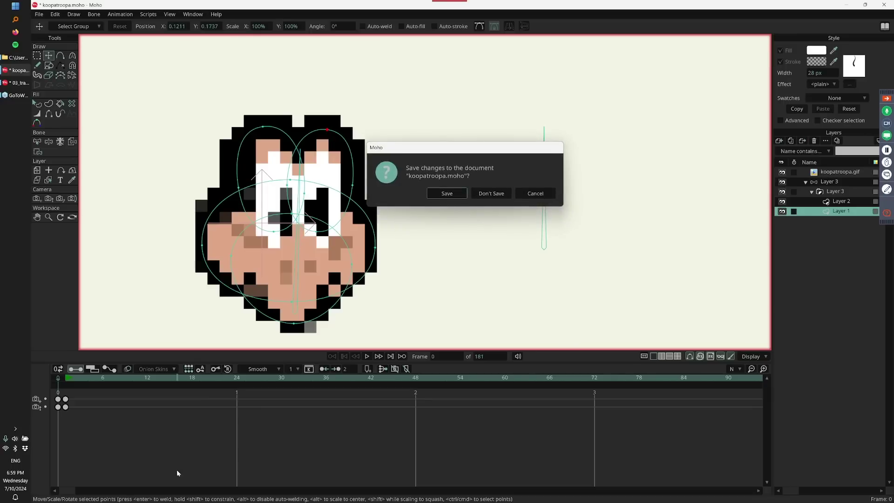
pyautogui.click(489, 194)
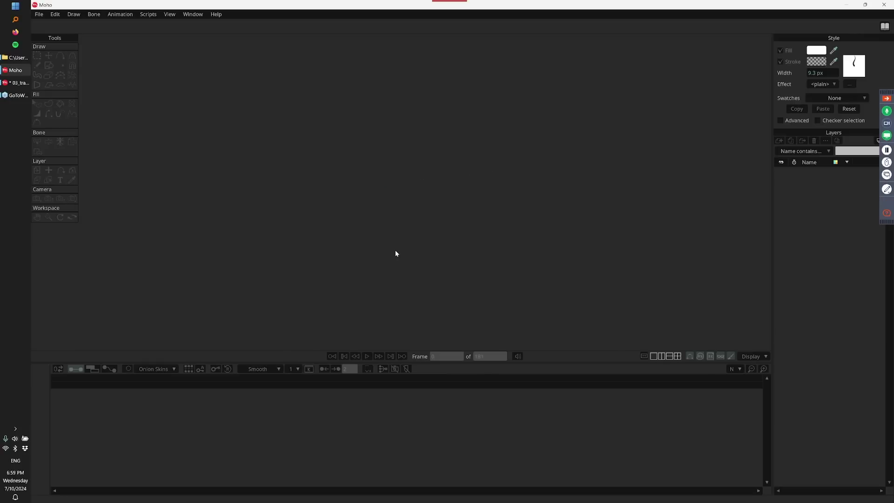